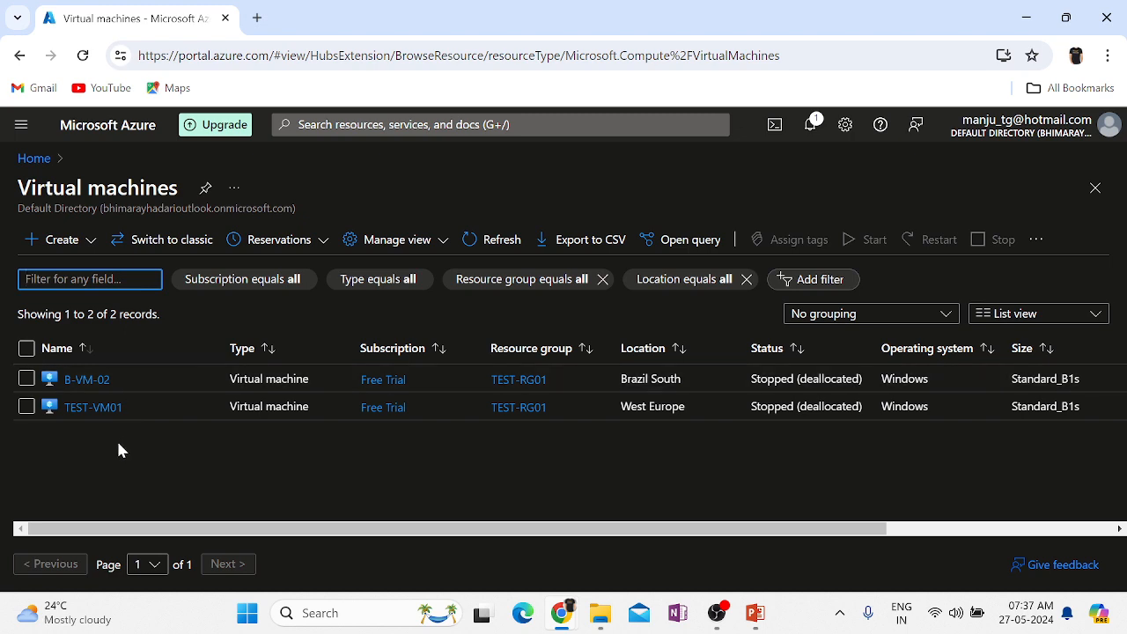
Open TEST-VM01's overview and confirm its status reads Stopped (deallocated) in West Europe.
{"action": "left_click", "coordinate": [91, 408]}
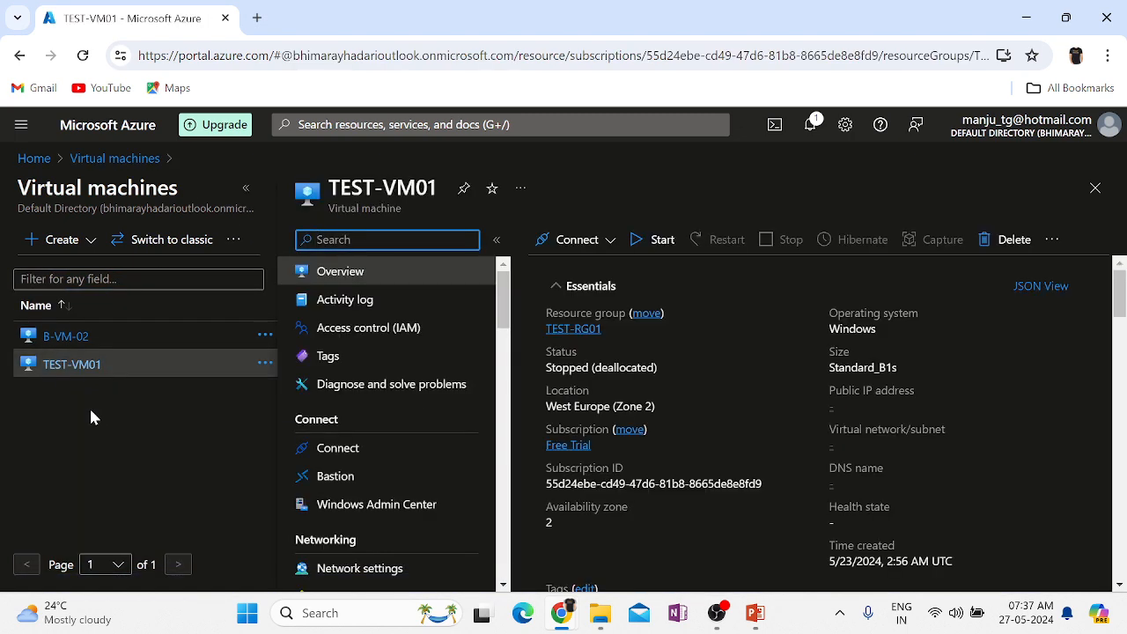
{"action": "left_click", "coordinate": [246, 188]}
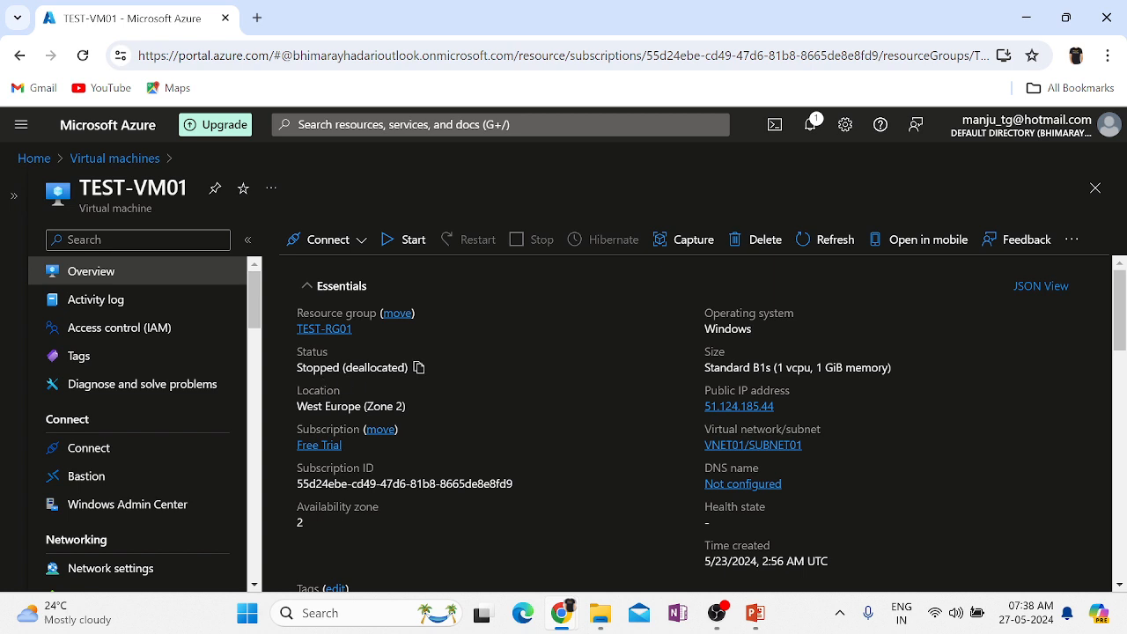
{"action": "triple_click", "coordinate": [352, 369]}
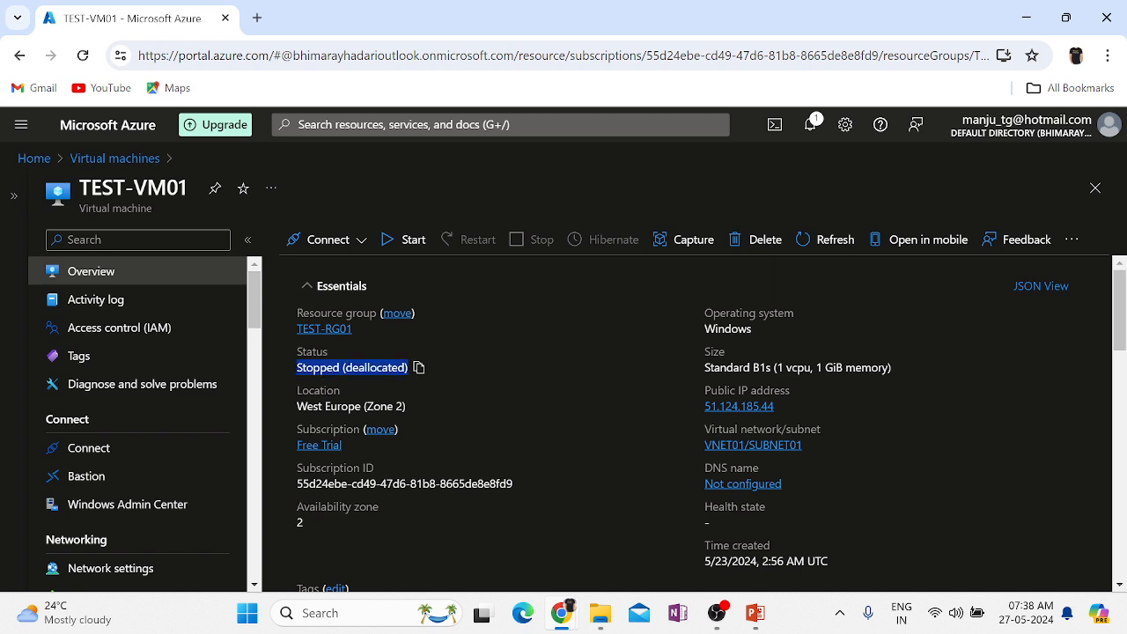
{"action": "left_click", "coordinate": [370, 369]}
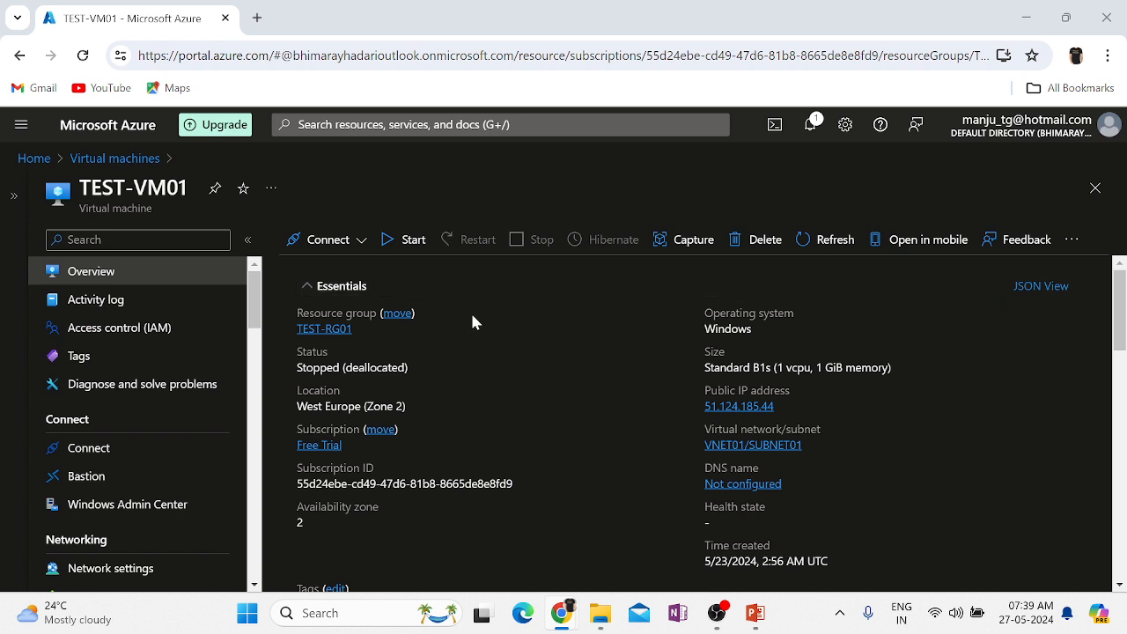
Start TEST-VM01 and confirm the started notification in the portal's notifications list.
{"action": "left_click", "coordinate": [401, 242]}
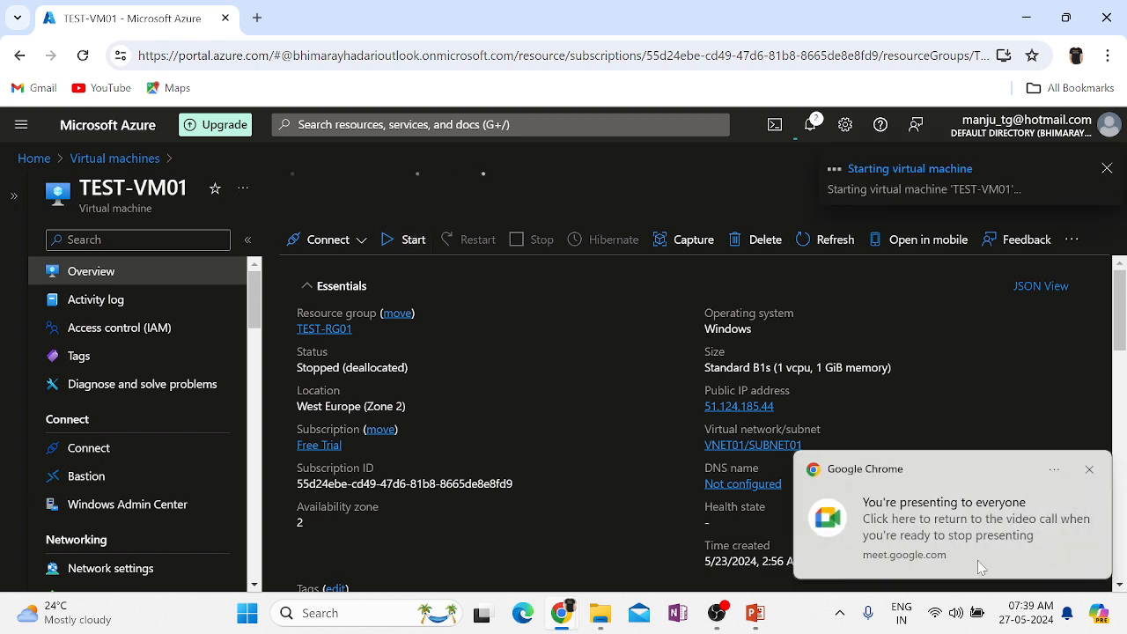
{"action": "left_click", "coordinate": [1090, 470]}
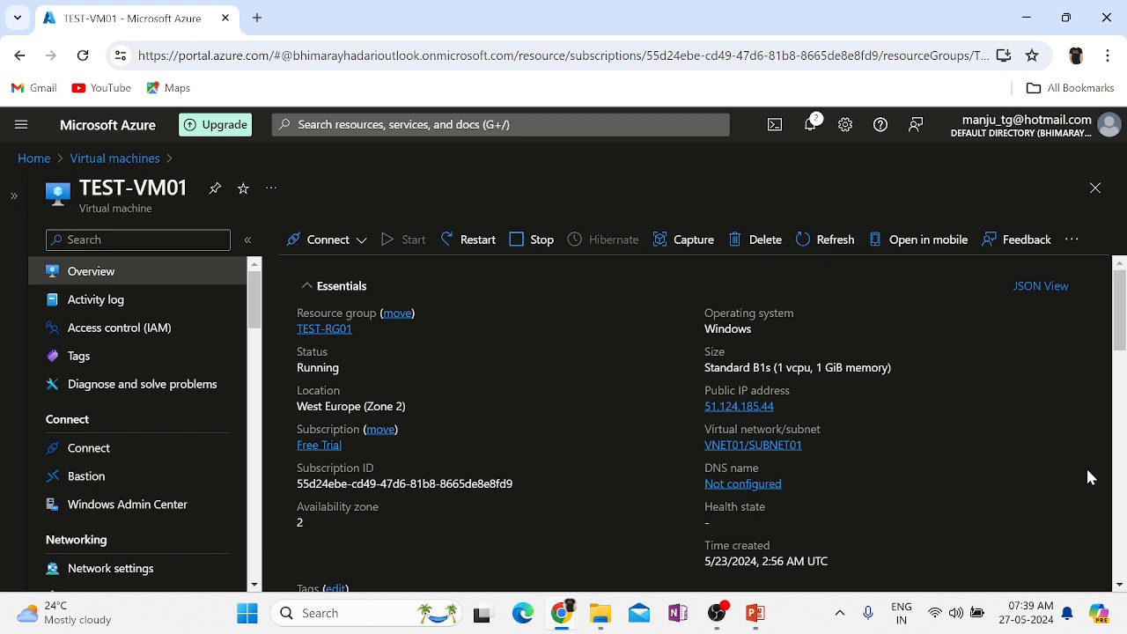
{"action": "left_click", "coordinate": [810, 125]}
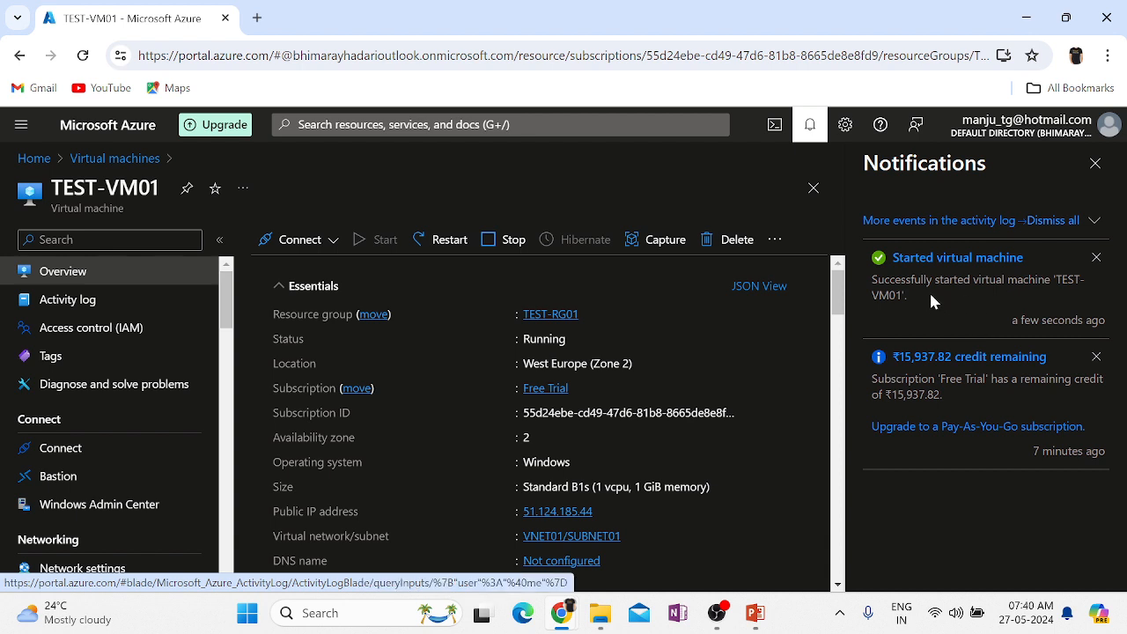
{"action": "left_click", "coordinate": [808, 125]}
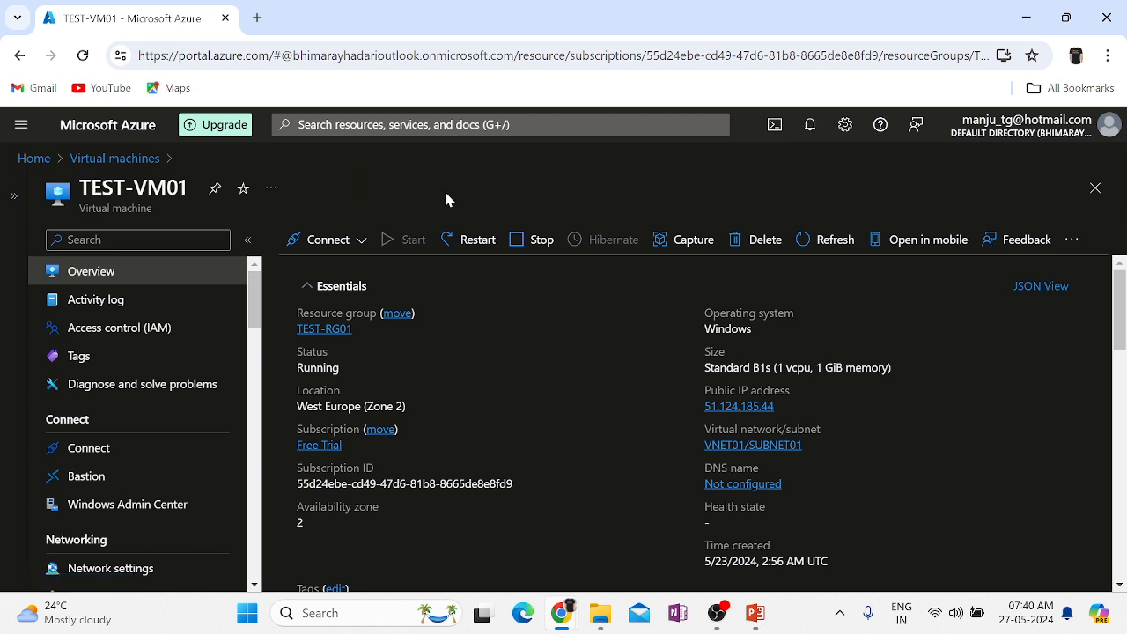
Open TEST-VM01's Connect page and copy its public IP 51.124.185.44.
{"action": "left_click", "coordinate": [346, 245]}
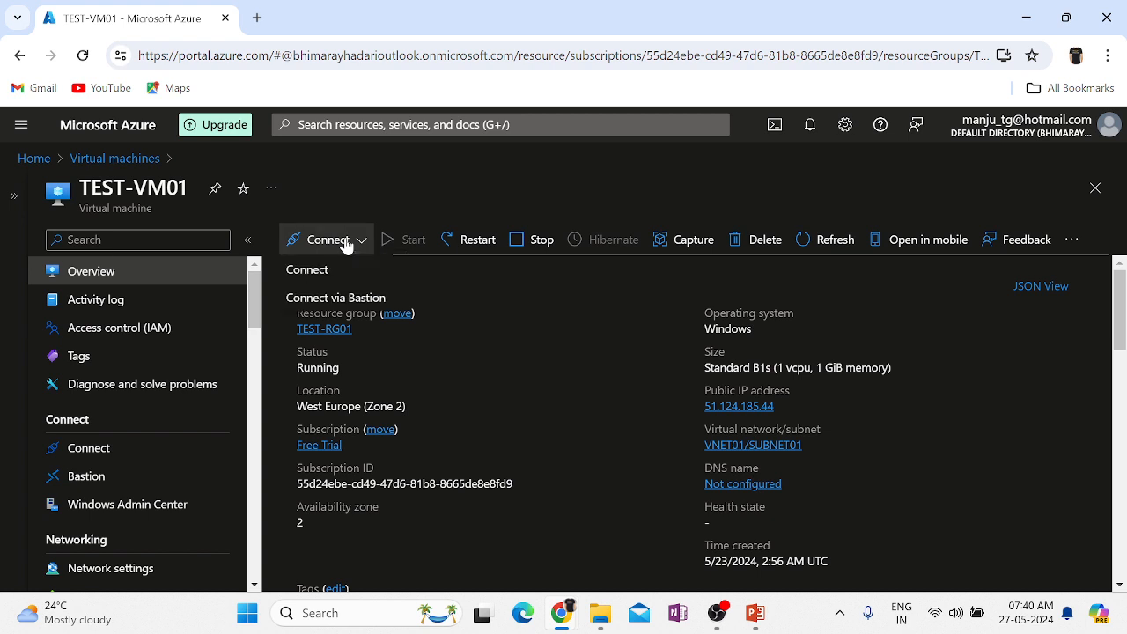
{"action": "left_click", "coordinate": [328, 269]}
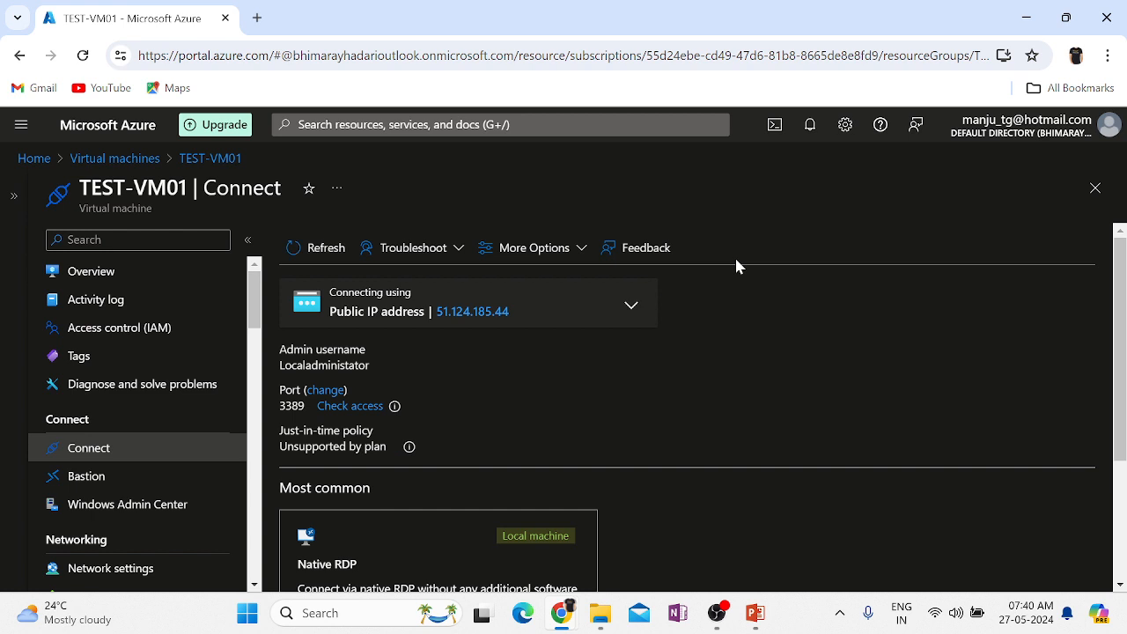
{"action": "scroll", "coordinate": [781, 350], "scroll_direction": "down", "scroll_amount": 2}
{"action": "scroll", "coordinate": [780, 350], "scroll_direction": "up", "scroll_amount": 2}
{"action": "left_click", "coordinate": [523, 312]}
Launch mstsc, start connecting to 51.124.185.44, then cancel and close Remote Desktop Connection.
{"action": "key", "text": "super+r"}
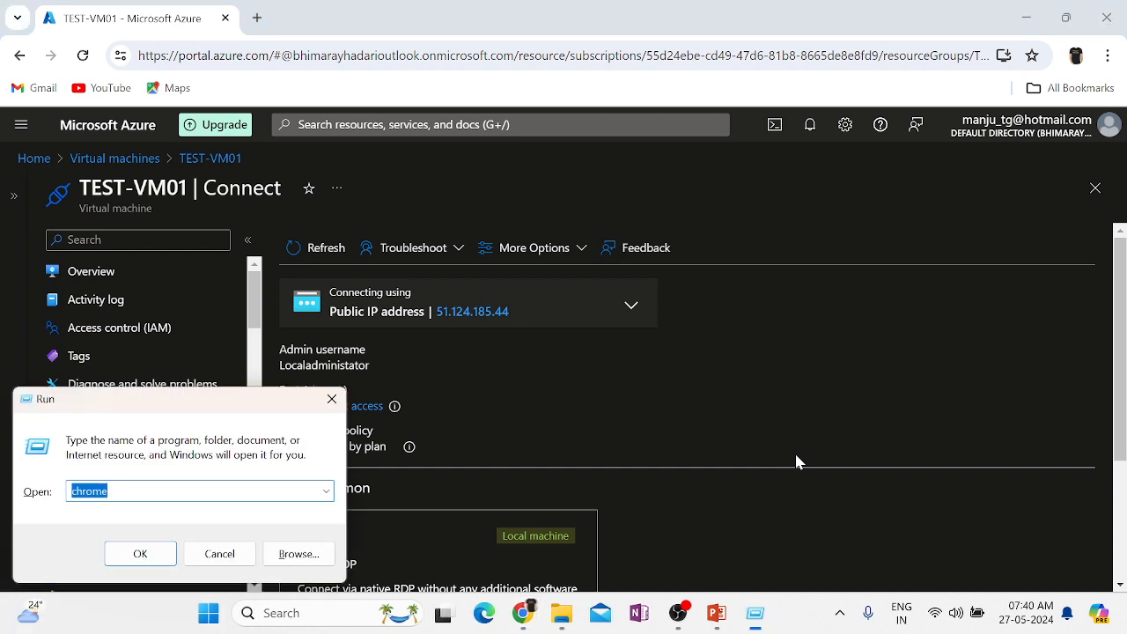
{"action": "type", "text": "mstsc"}
{"action": "key", "text": "Return"}
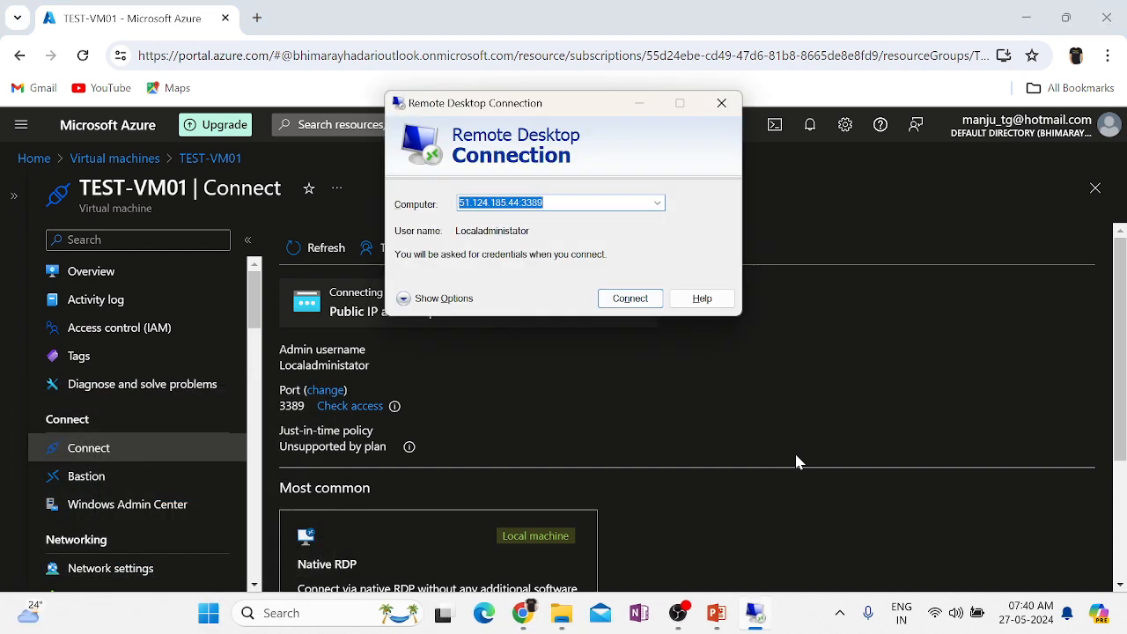
{"action": "key", "text": "ctrl+v"}
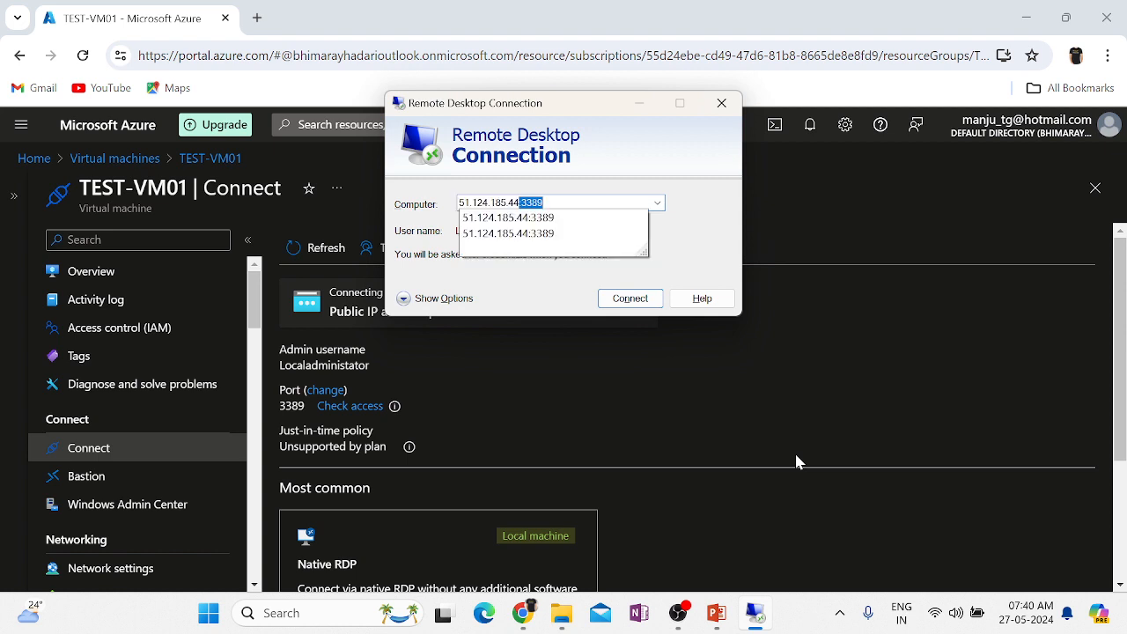
{"action": "left_click", "coordinate": [629, 298]}
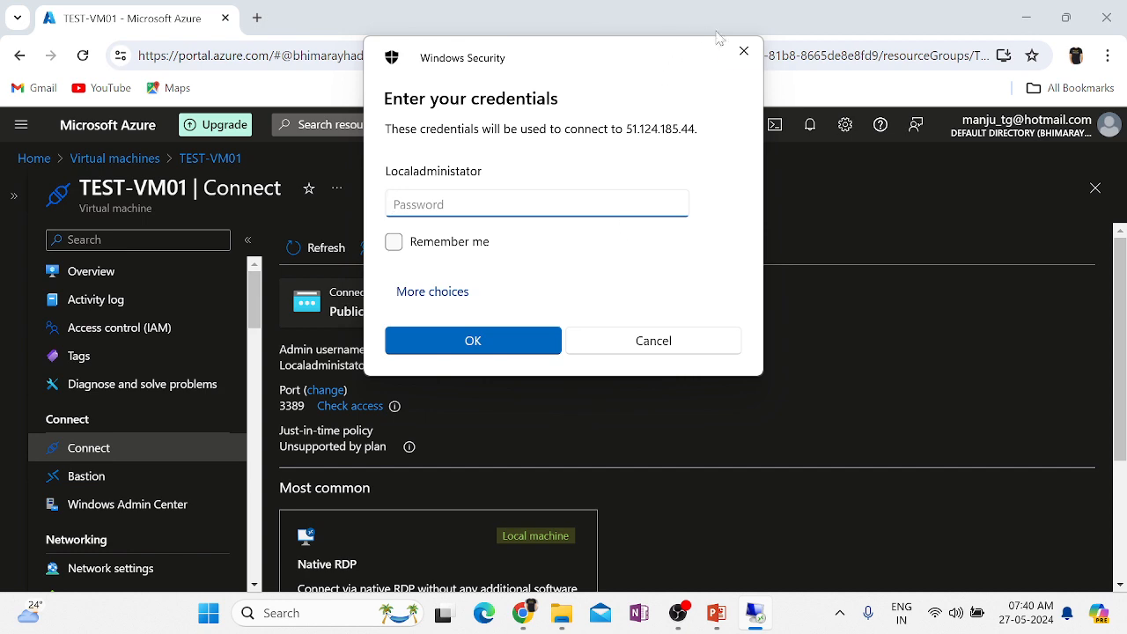
{"action": "left_click", "coordinate": [744, 51]}
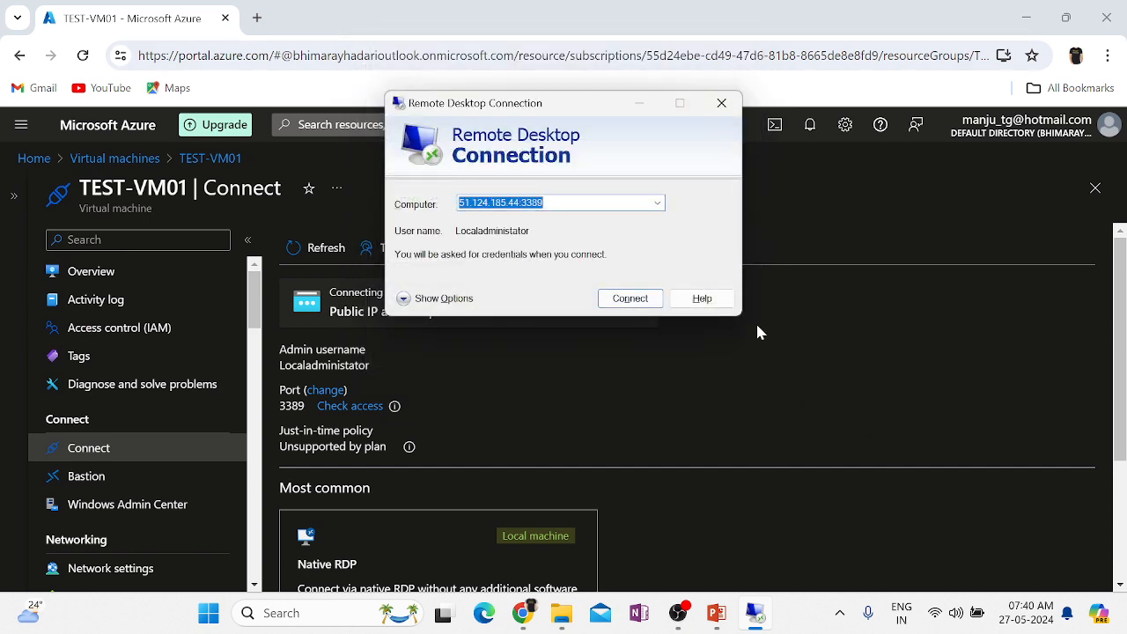
{"action": "left_click", "coordinate": [722, 103]}
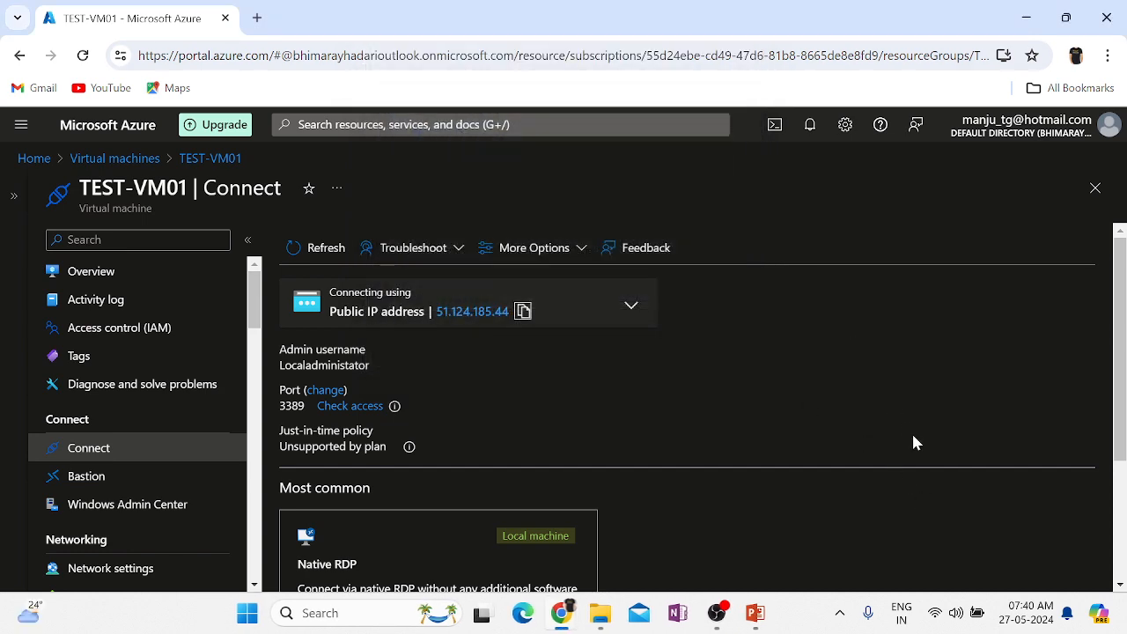
Download and open TEST-VM01's RDP file, sign in with the admin password, and accept the certificate.
{"action": "scroll", "coordinate": [912, 431], "scroll_direction": "down", "scroll_amount": 2}
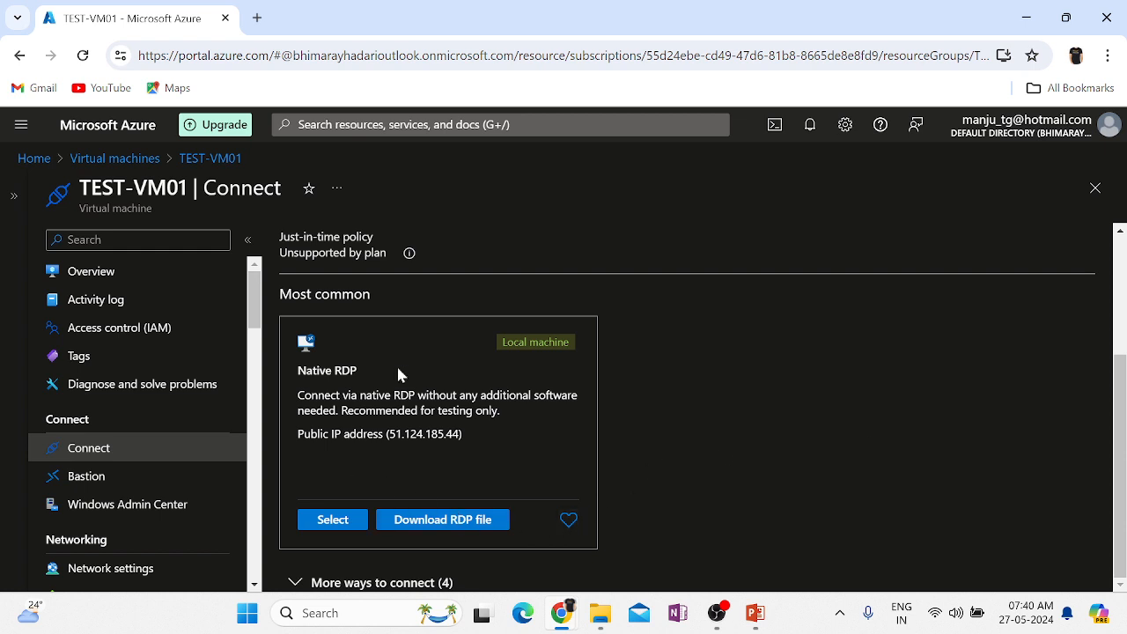
{"action": "left_click", "coordinate": [436, 527]}
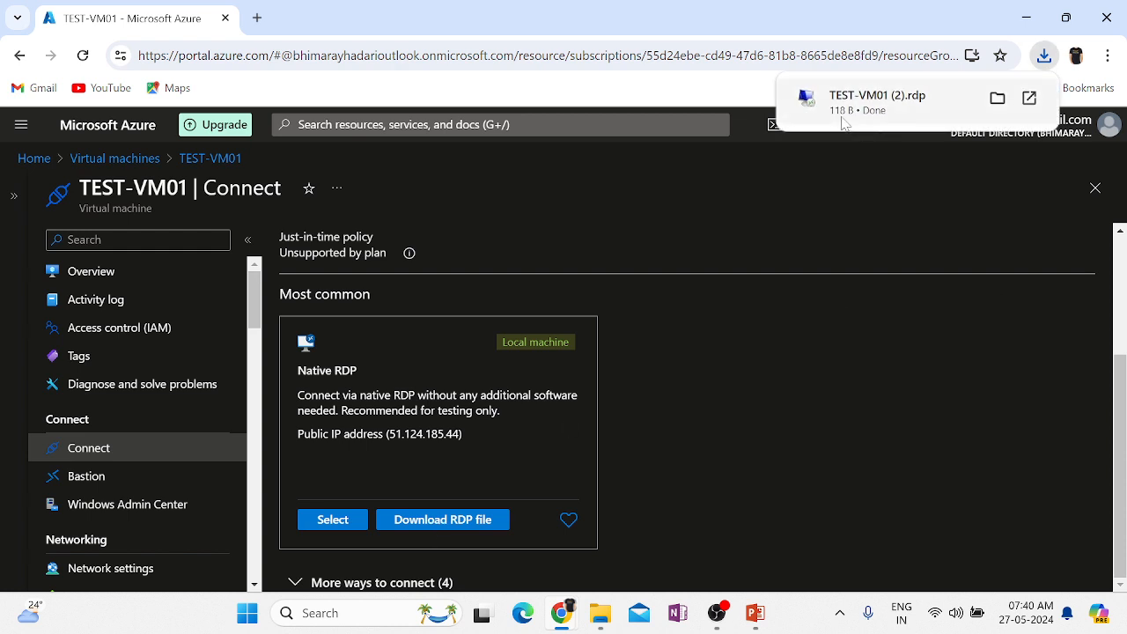
{"action": "left_click", "coordinate": [872, 95]}
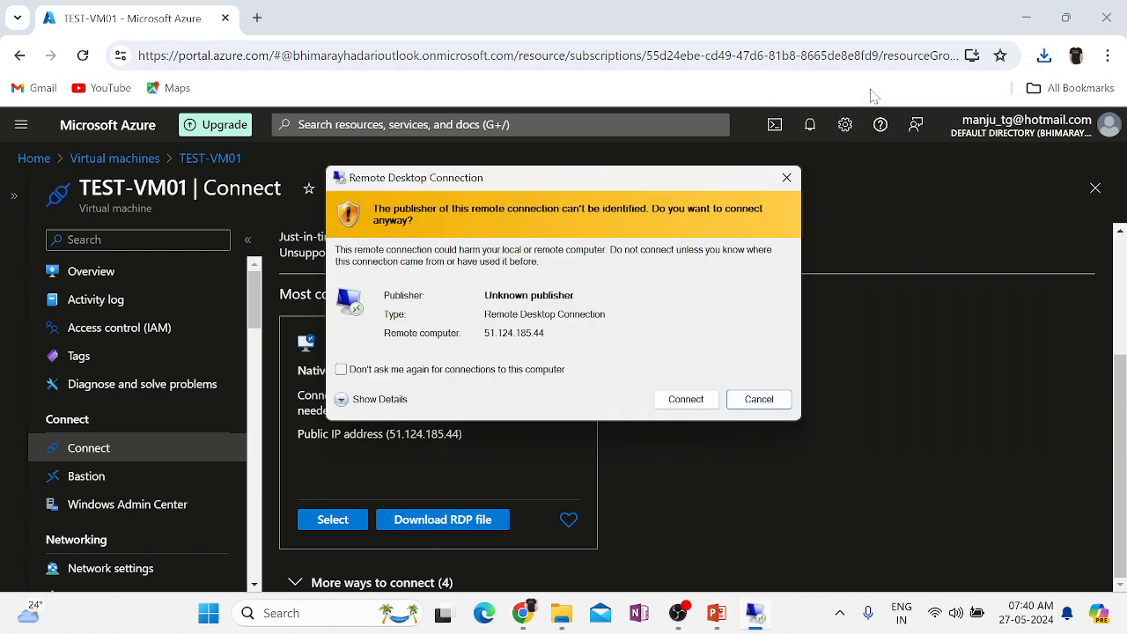
{"action": "left_click", "coordinate": [709, 402]}
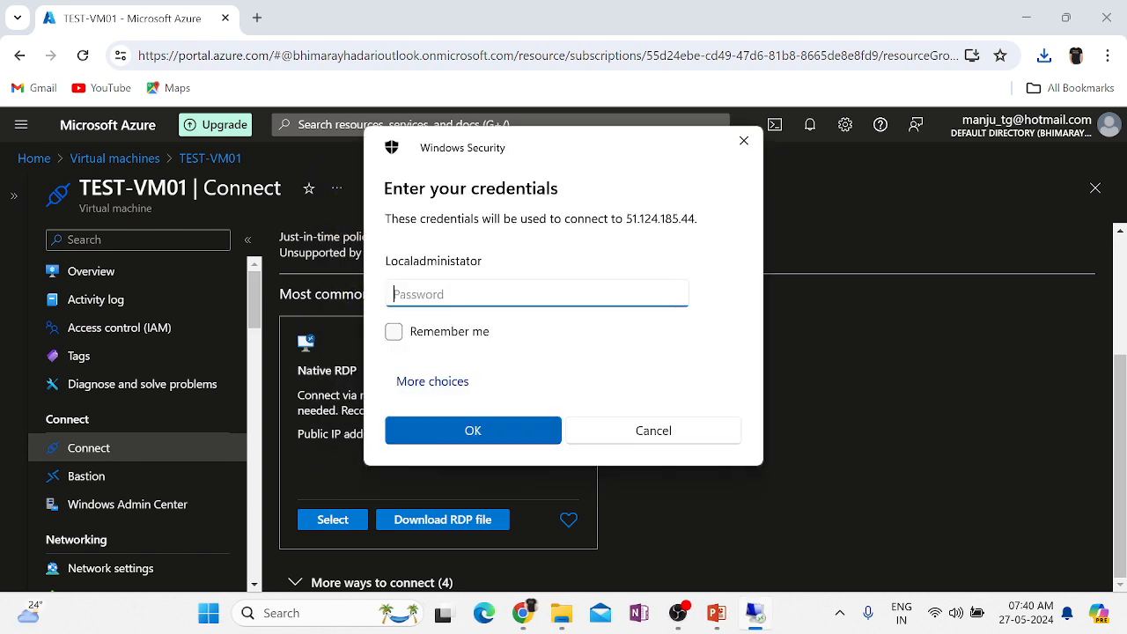
{"action": "type", "text": "**********"}
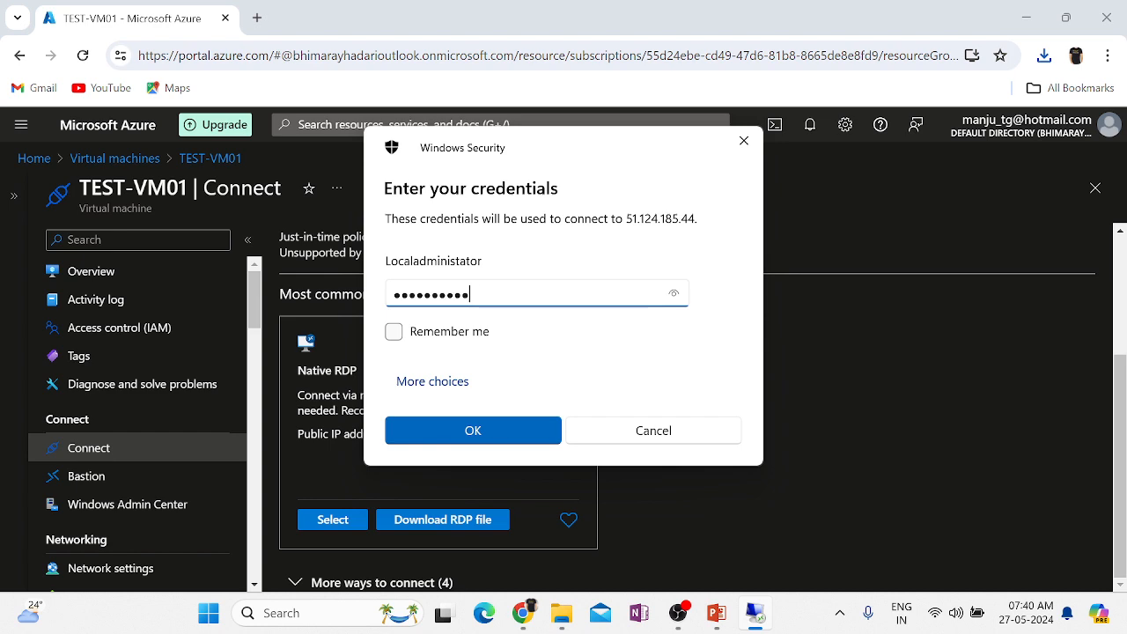
{"action": "key", "text": "Return"}
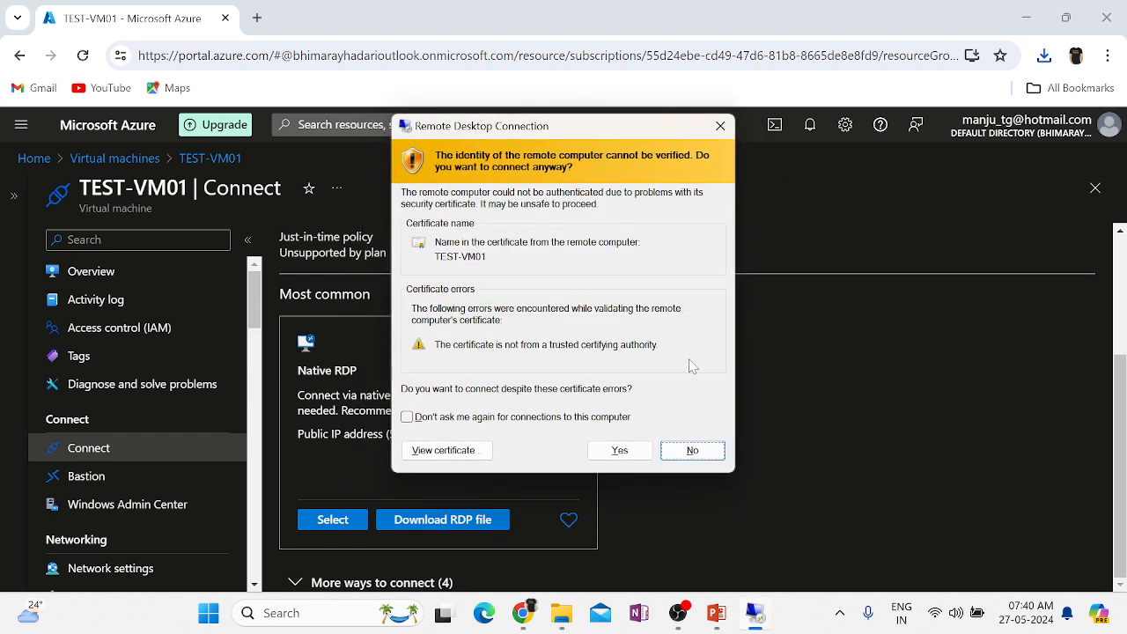
{"action": "left_click", "coordinate": [620, 450]}
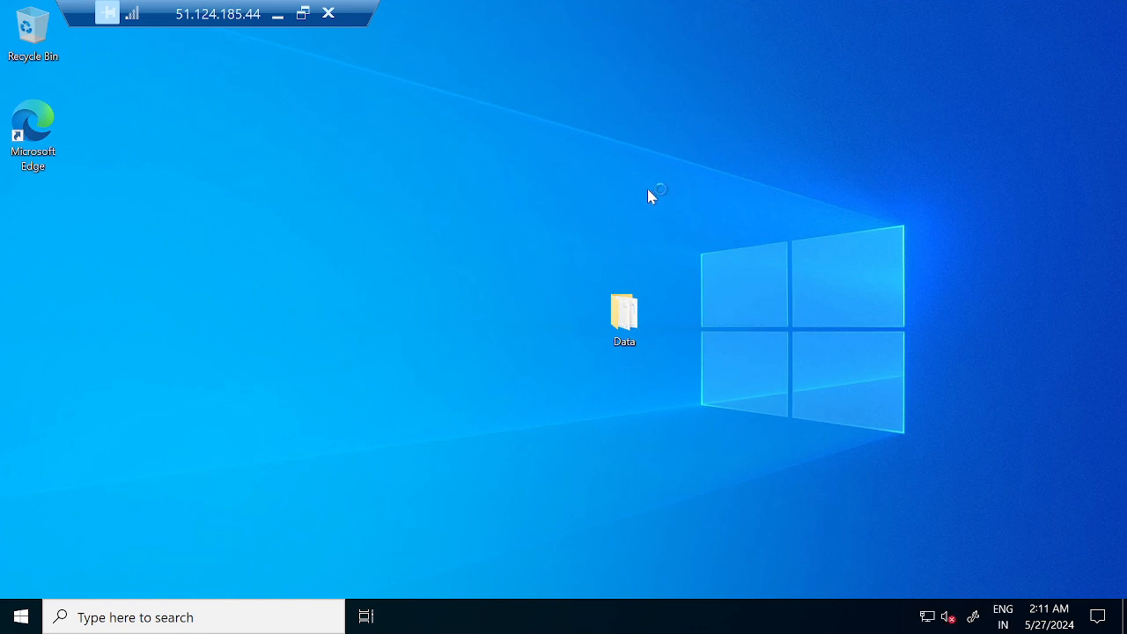
Look inside the Data folder, then create a new desktop folder named Data2.
{"action": "left_click", "coordinate": [627, 318]}
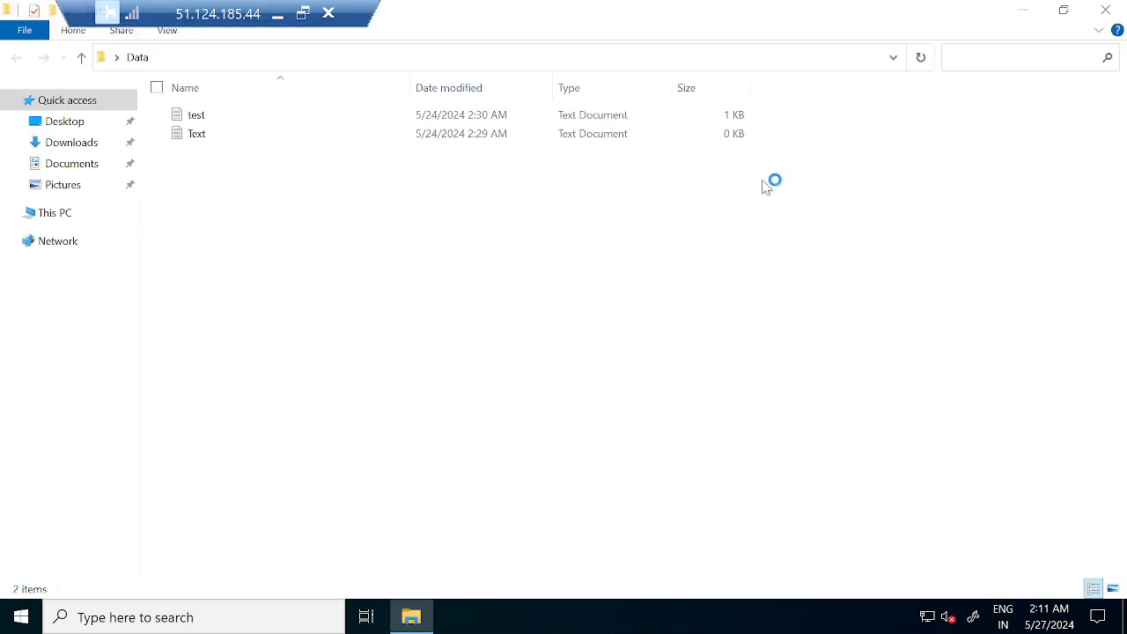
{"action": "left_click", "coordinate": [1101, 18]}
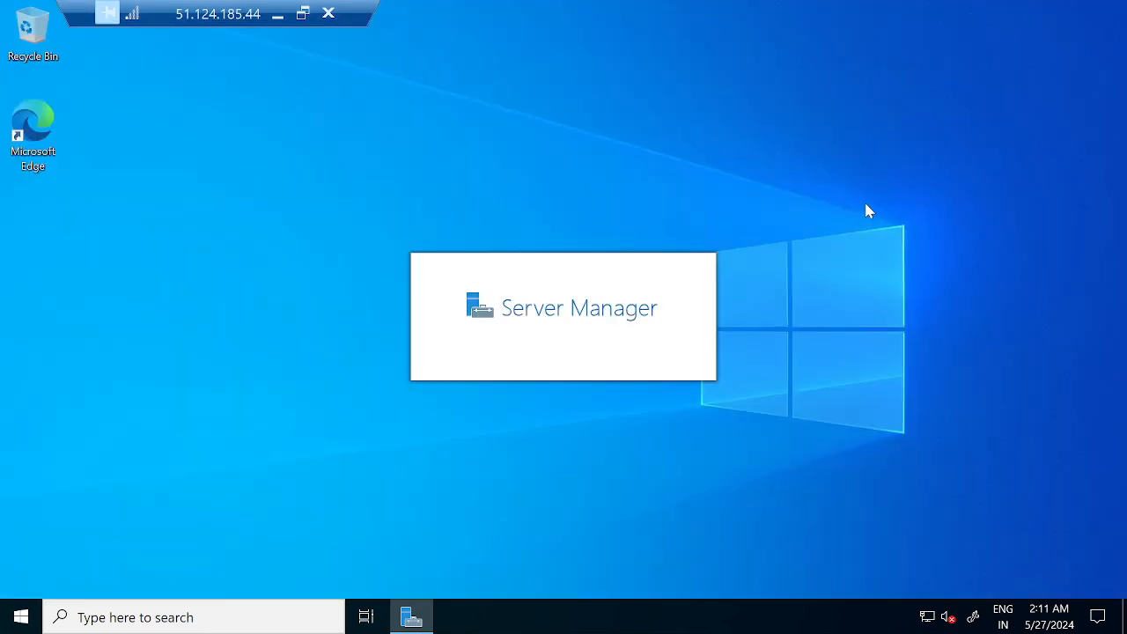
{"action": "right_click", "coordinate": [866, 205]}
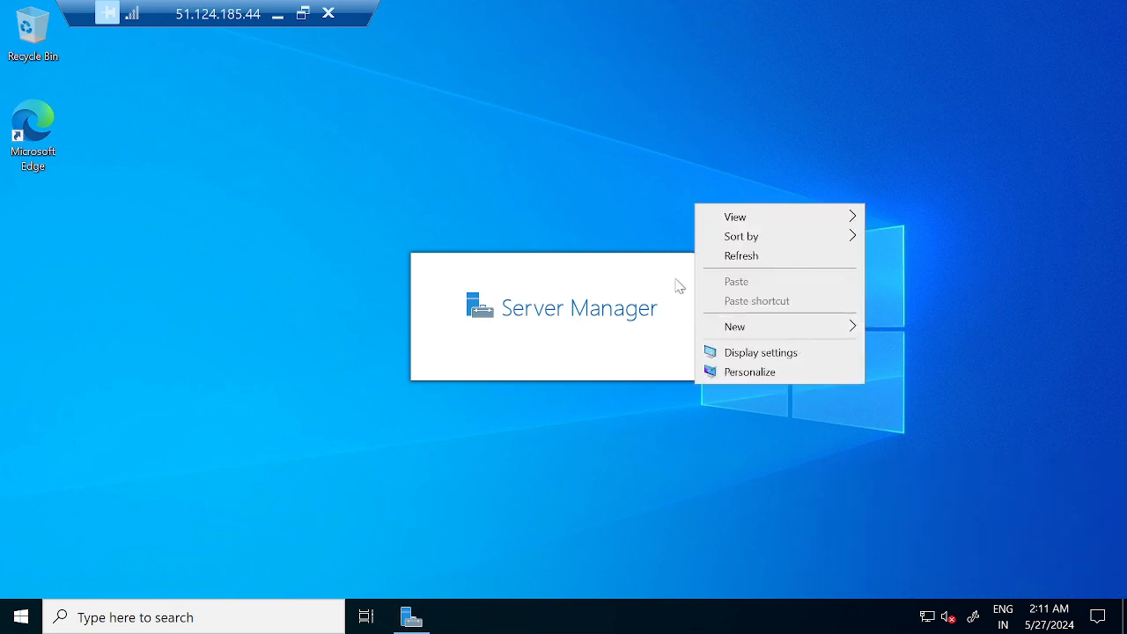
{"action": "mouse_move", "coordinate": [782, 330]}
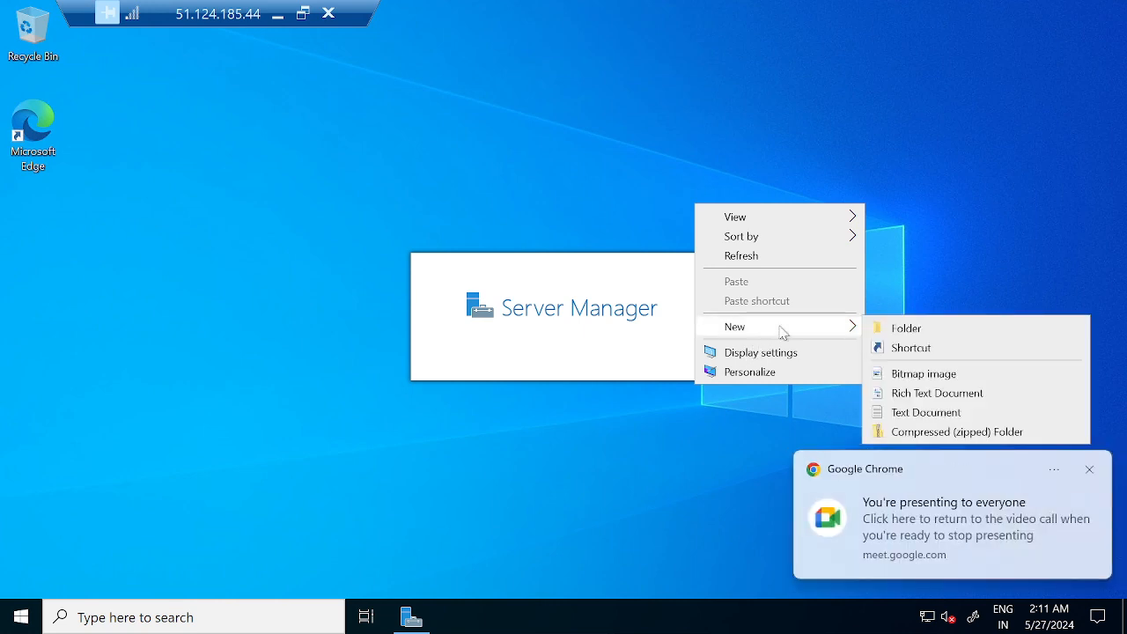
{"action": "left_click", "coordinate": [907, 331]}
{"action": "type", "text": "Data"}
{"action": "key", "text": "Return"}
{"action": "type", "text": "2"}
{"action": "key", "text": "Return"}
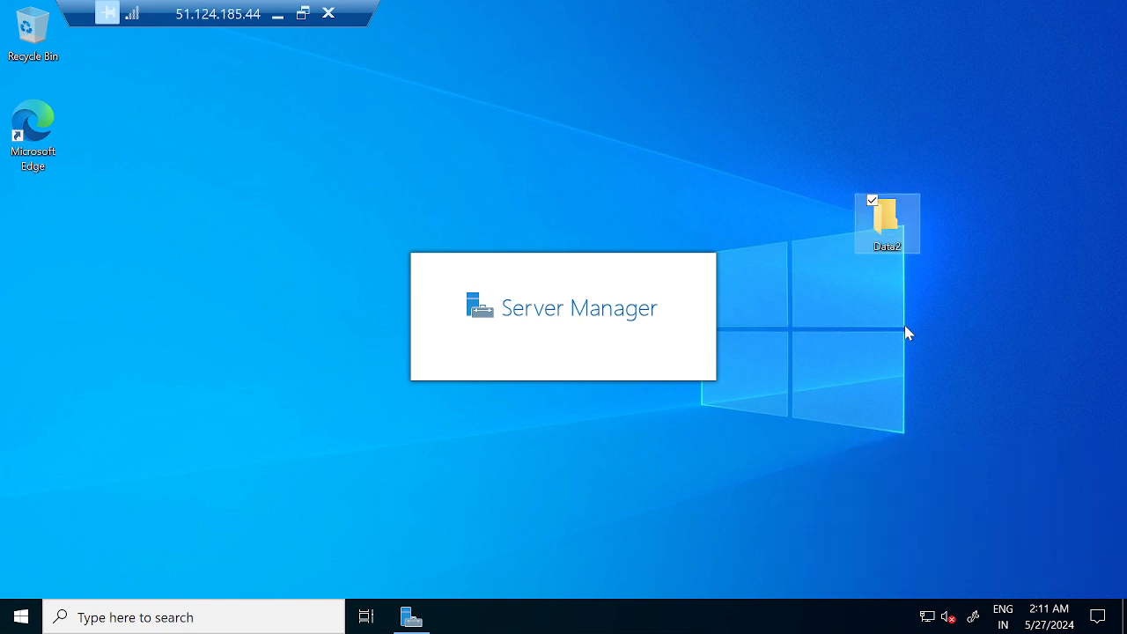
Inside Data2, create a new text document named 27may2024.
{"action": "double_click", "coordinate": [887, 224]}
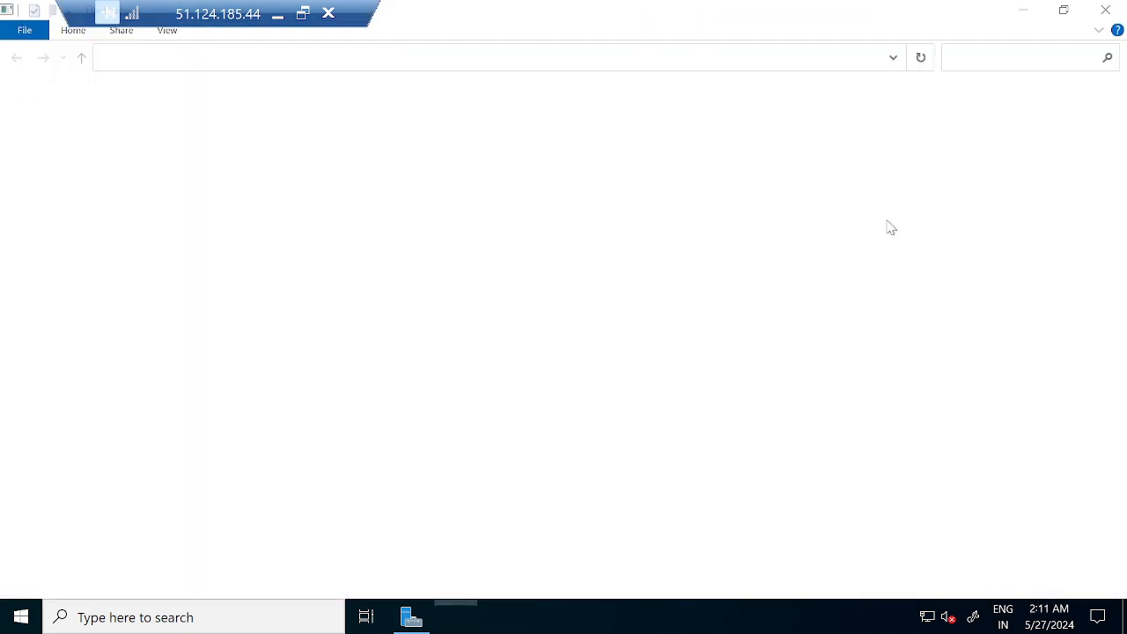
{"action": "right_click", "coordinate": [379, 258]}
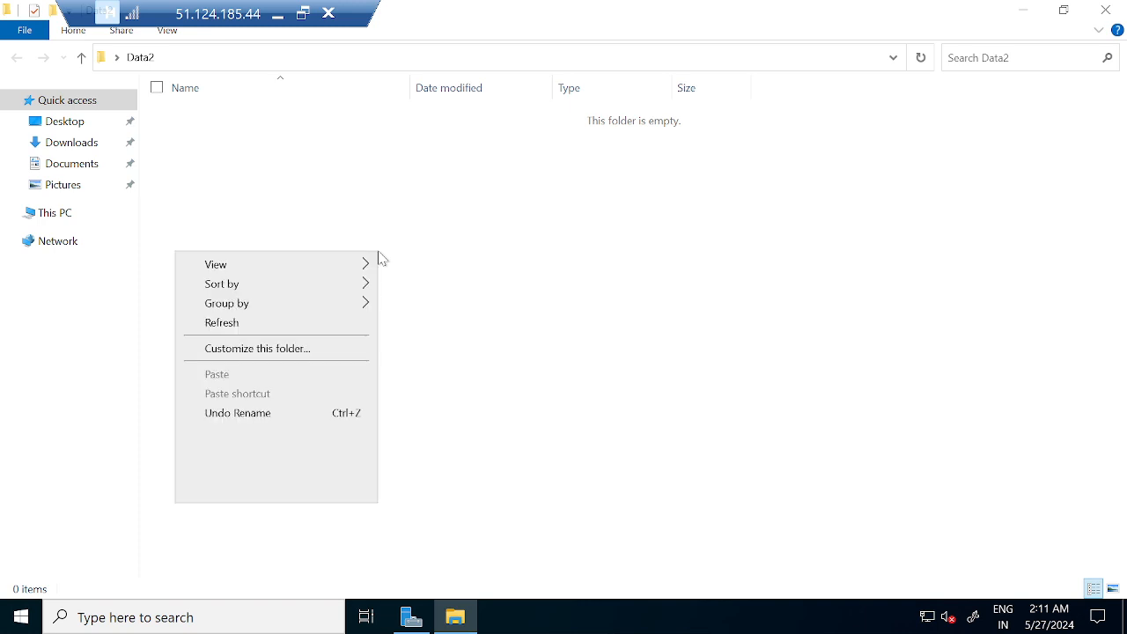
{"action": "mouse_move", "coordinate": [334, 473]}
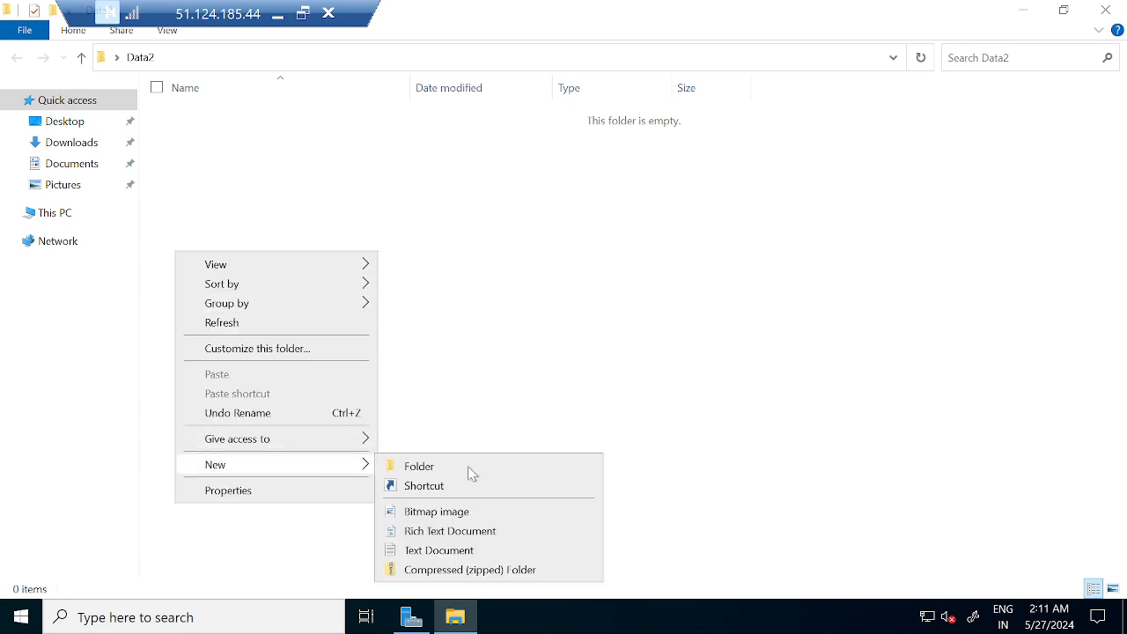
{"action": "left_click", "coordinate": [472, 550]}
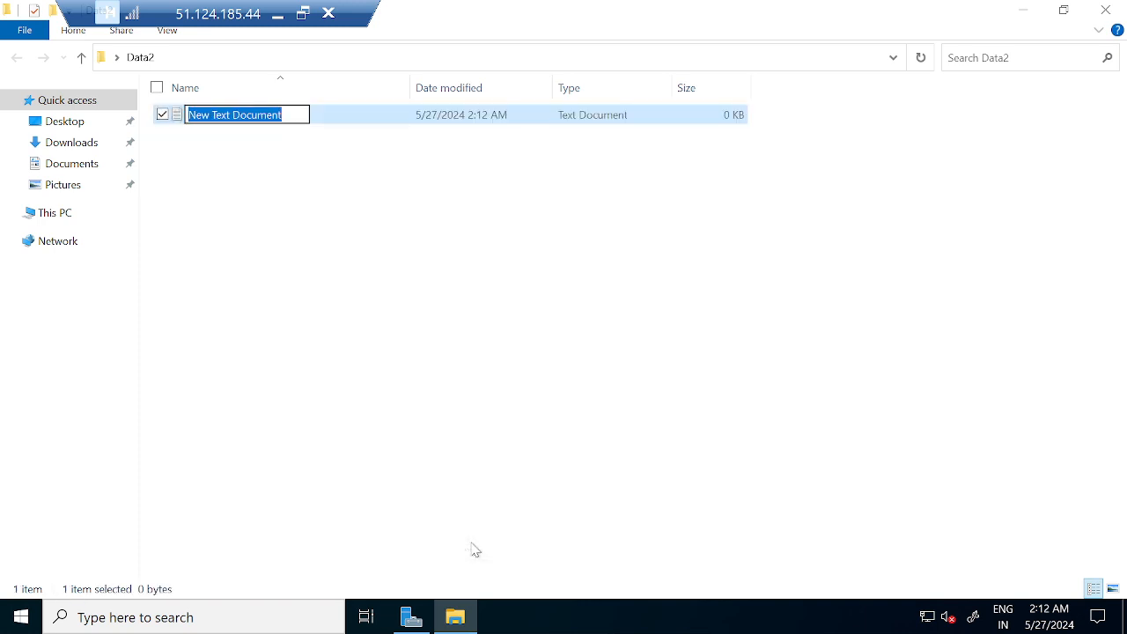
{"action": "type", "text": "27"}
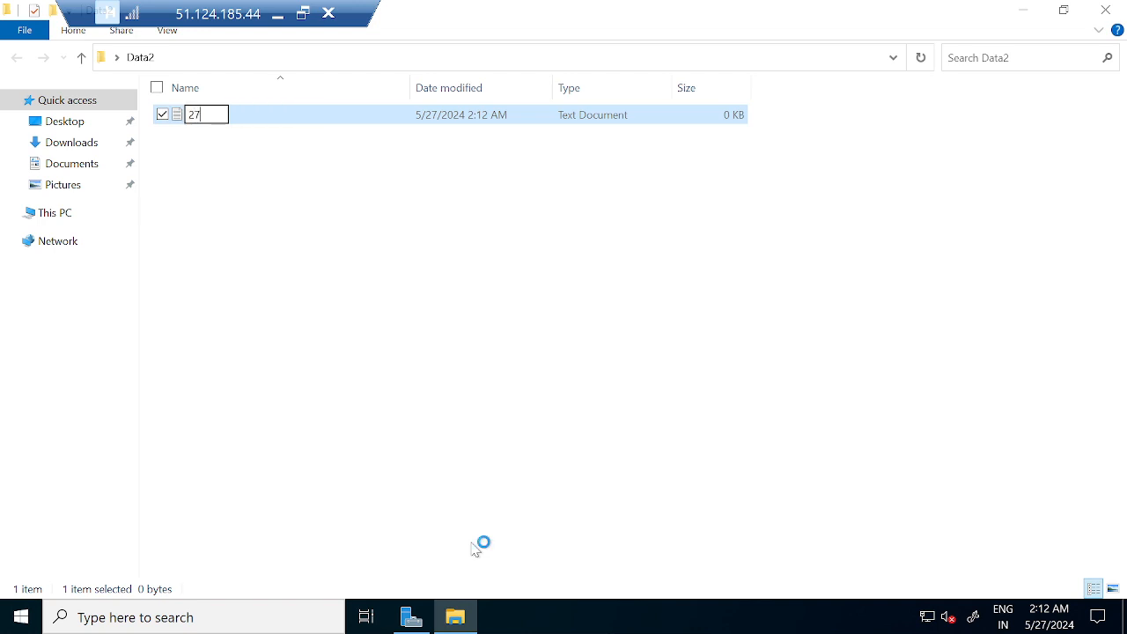
{"action": "type", "text": "may2024"}
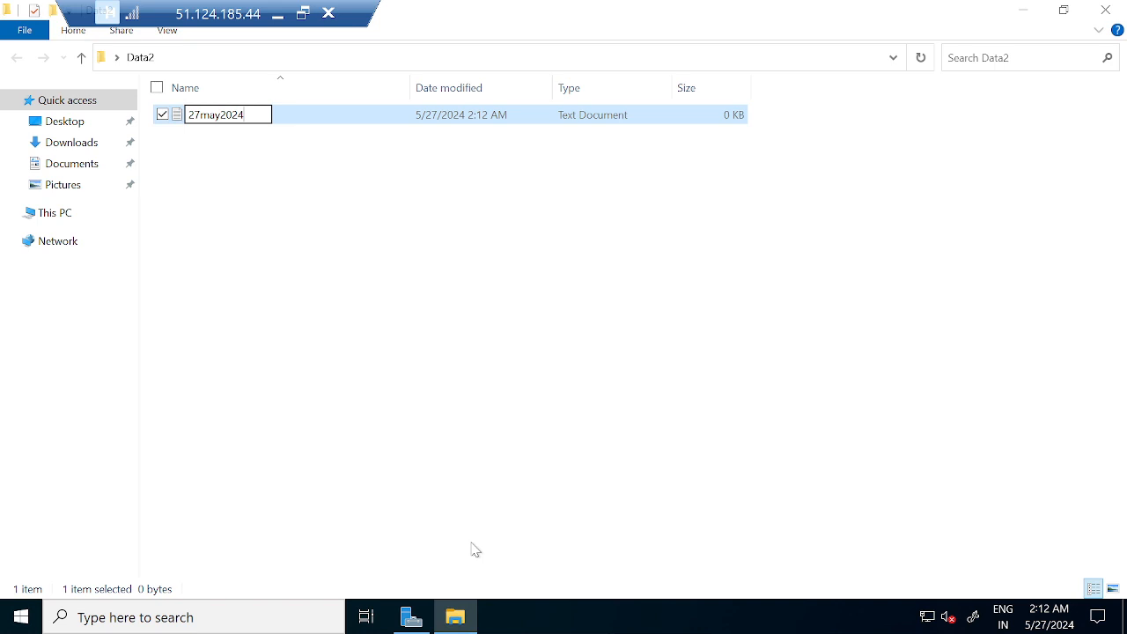
{"action": "key", "text": "Escape"}
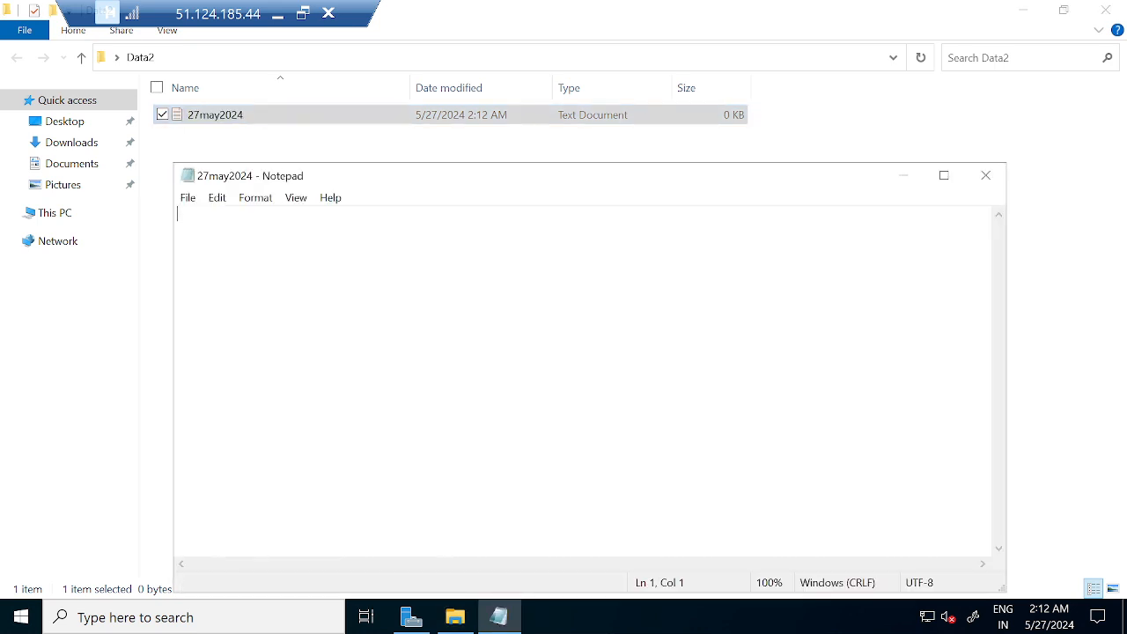
Write a note about keeping the image as a backup, save it, and close Data2.
{"action": "type", "text": "this is the fon"}
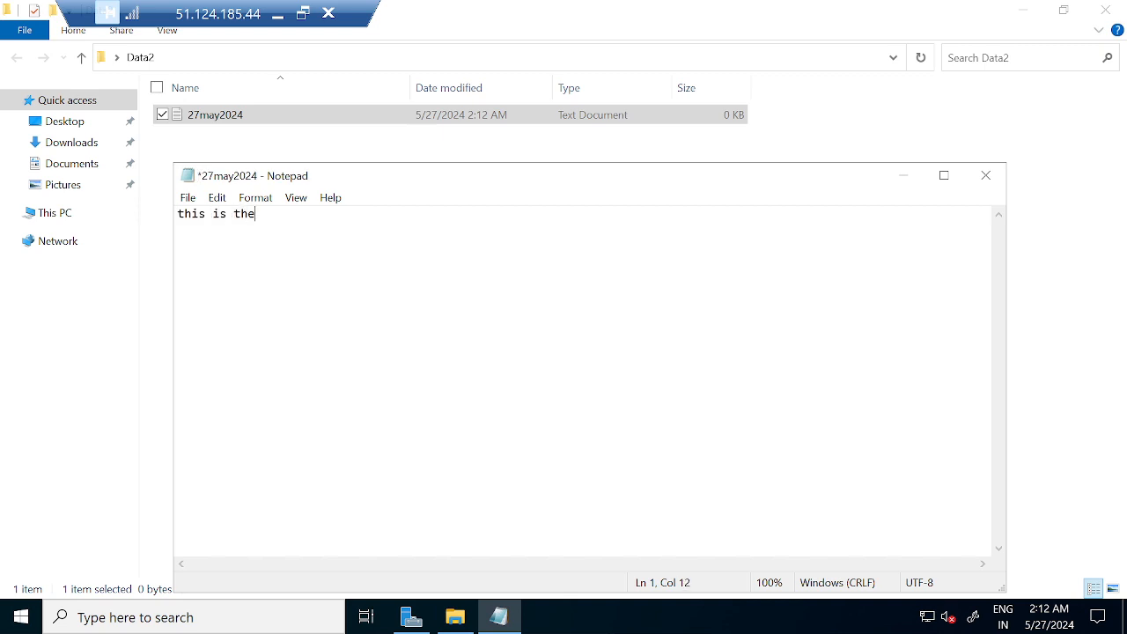
{"action": "key", "text": "BackSpace"}
{"action": "key", "text": "BackSpace"}
{"action": "type", "text": "ile reated to make sur"}
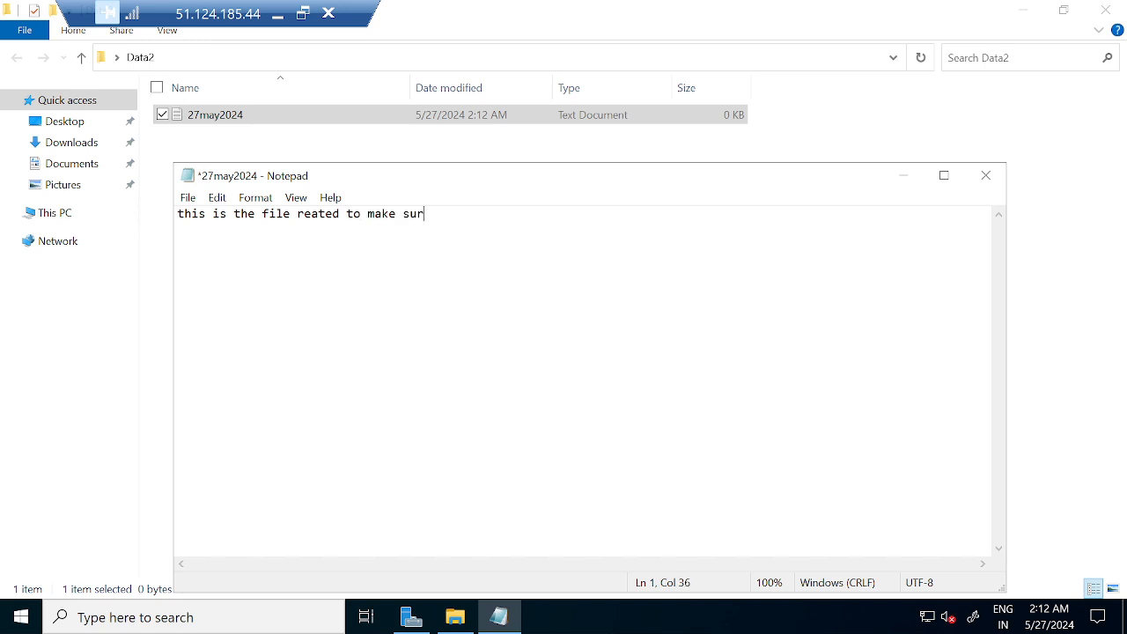
{"action": "type", "text": "e your image is taken as is backup"}
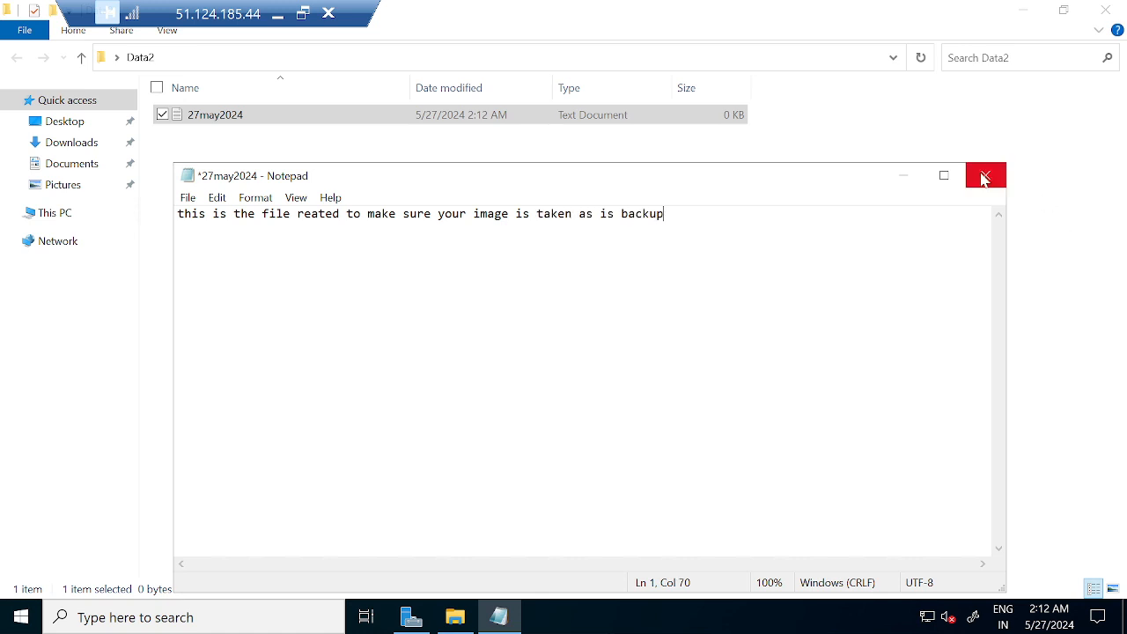
{"action": "left_click", "coordinate": [984, 177]}
{"action": "left_click", "coordinate": [516, 320]}
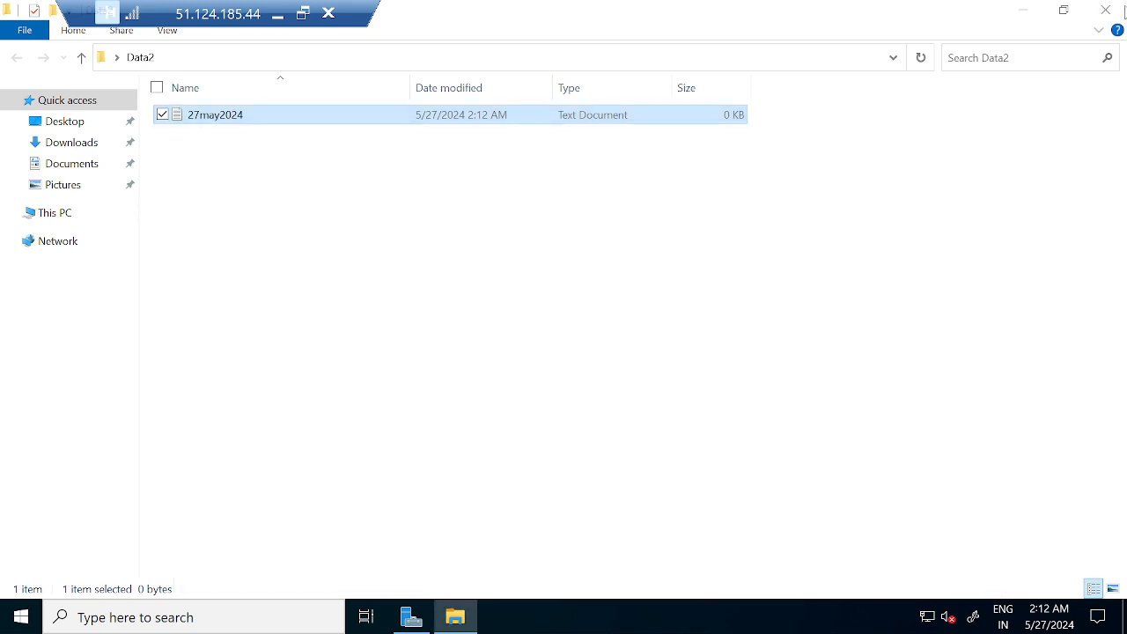
{"action": "left_click", "coordinate": [1106, 9]}
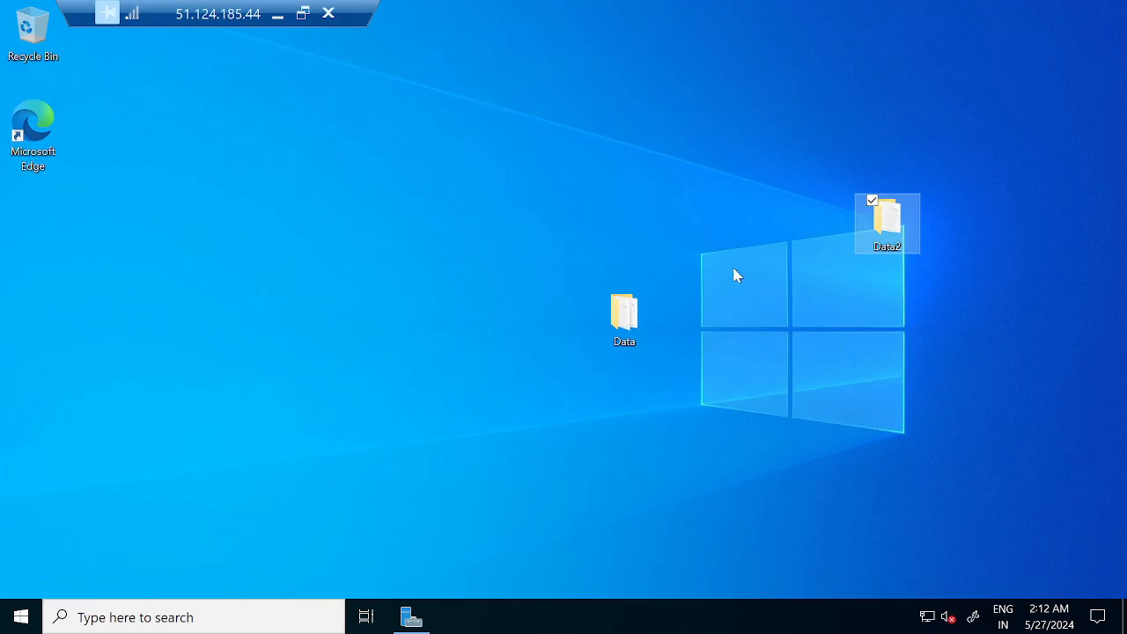
Switch to the Azure portal and filter TEST-VM01's activity log to the last 2 weeks.
{"action": "left_click", "coordinate": [273, 18]}
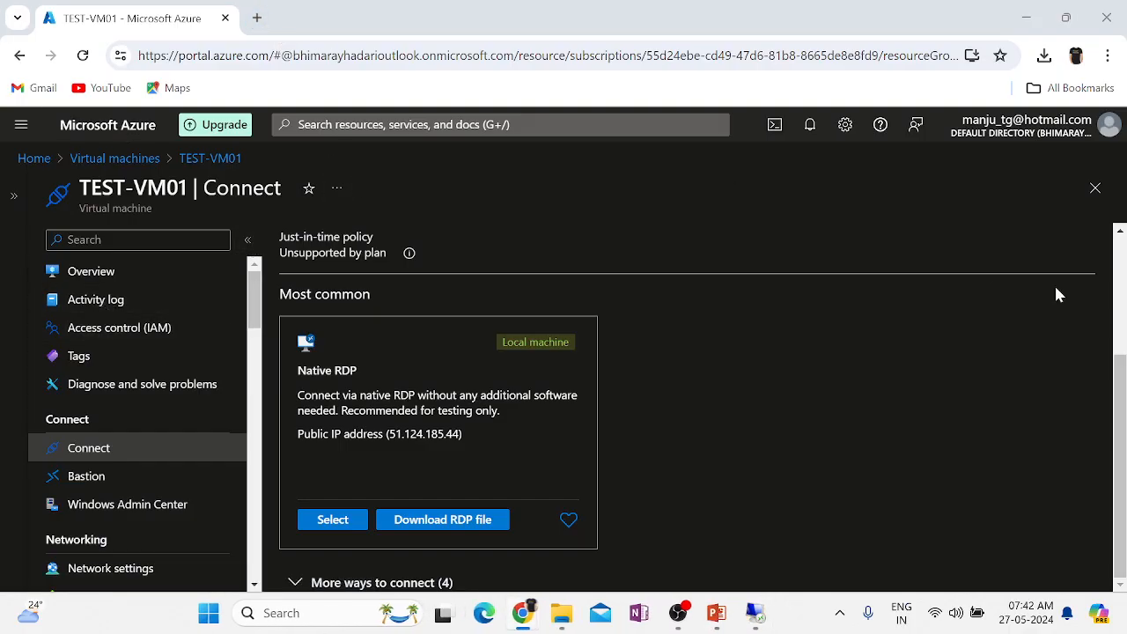
{"action": "left_click", "coordinate": [108, 303]}
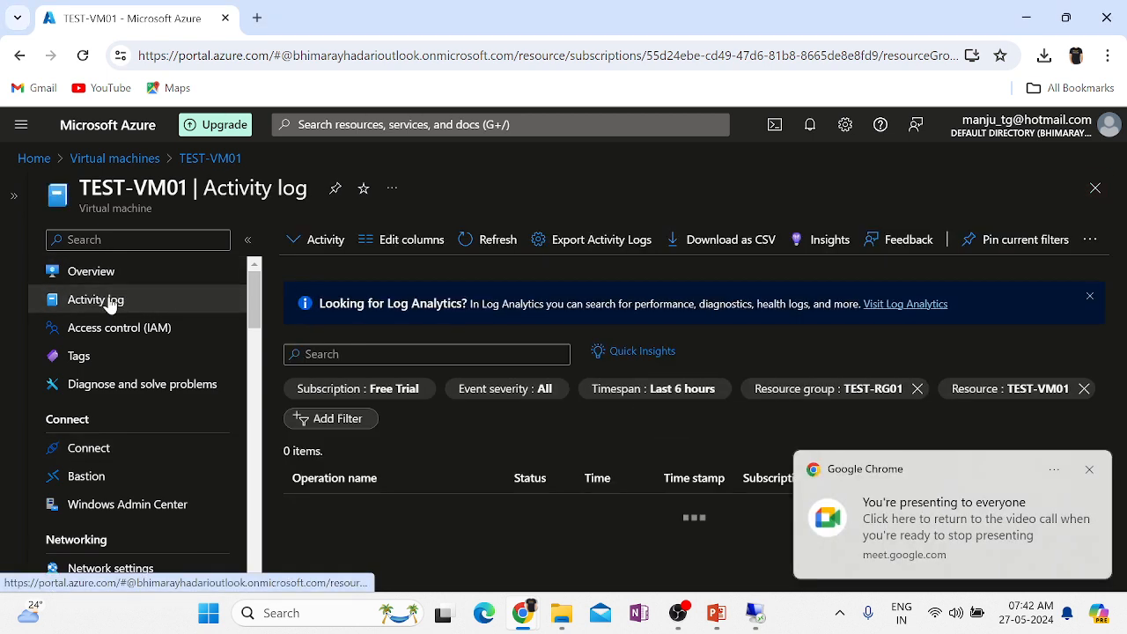
{"action": "left_click", "coordinate": [1090, 471]}
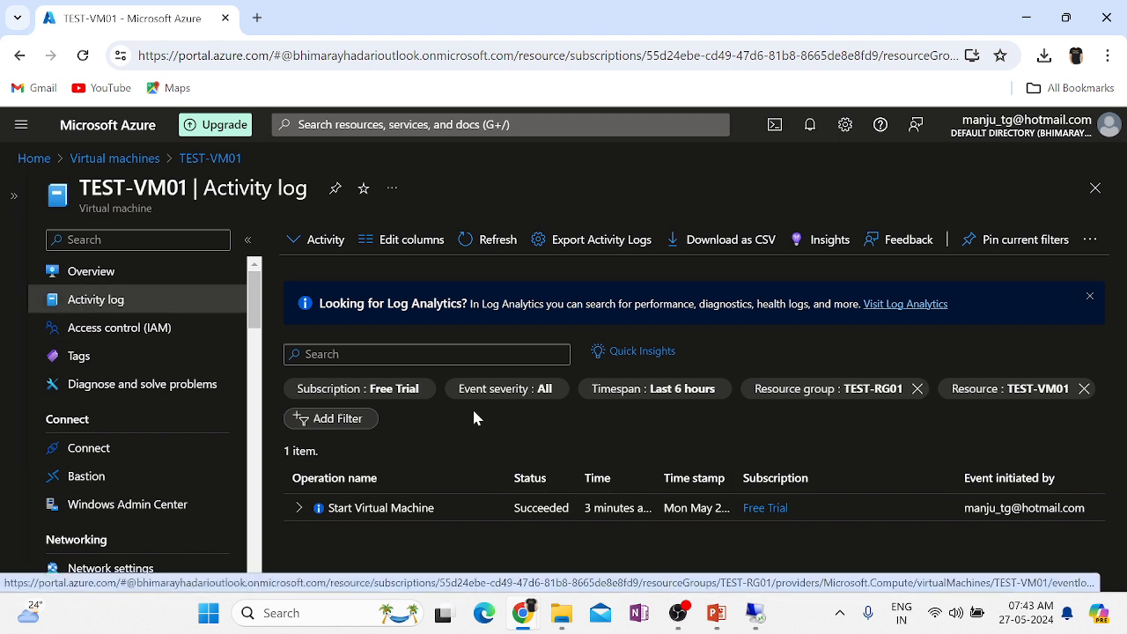
{"action": "left_click", "coordinate": [659, 393]}
{"action": "left_click", "coordinate": [636, 292]}
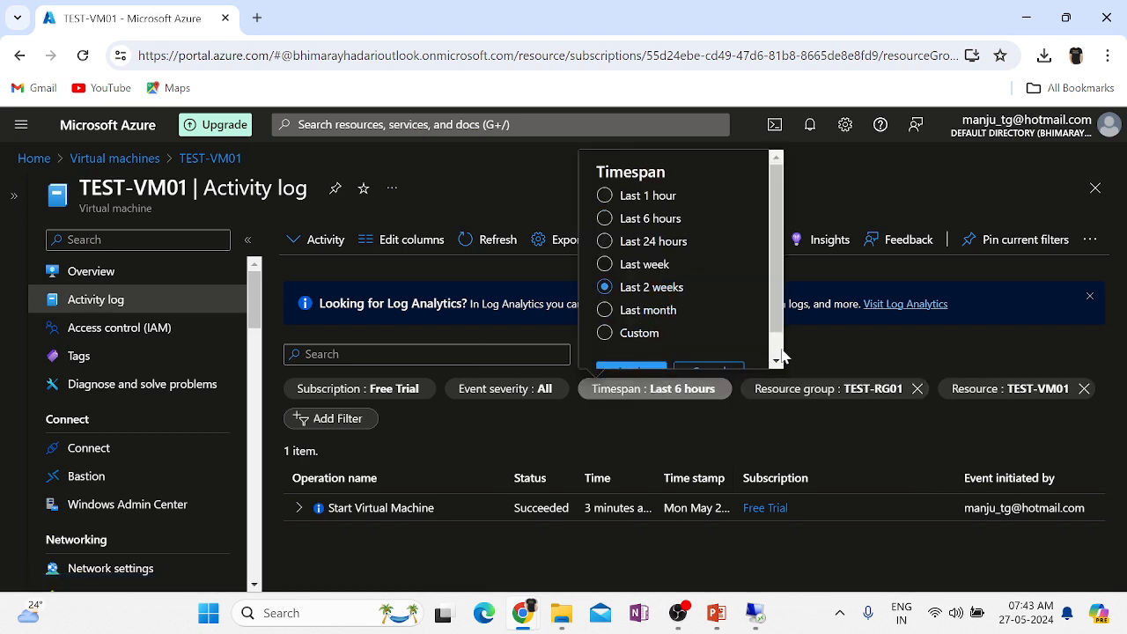
{"action": "left_click", "coordinate": [778, 360]}
Close Quick Insights, review the 23 activity entries, and return to the remote VM session.
{"action": "left_click", "coordinate": [643, 348]}
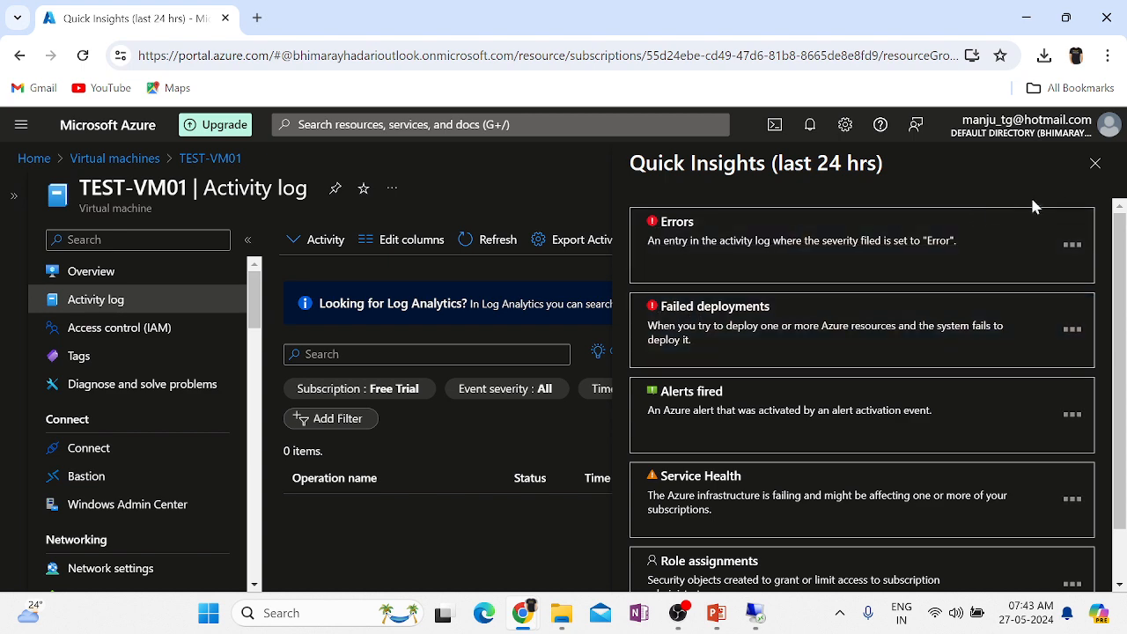
{"action": "left_click", "coordinate": [1095, 164]}
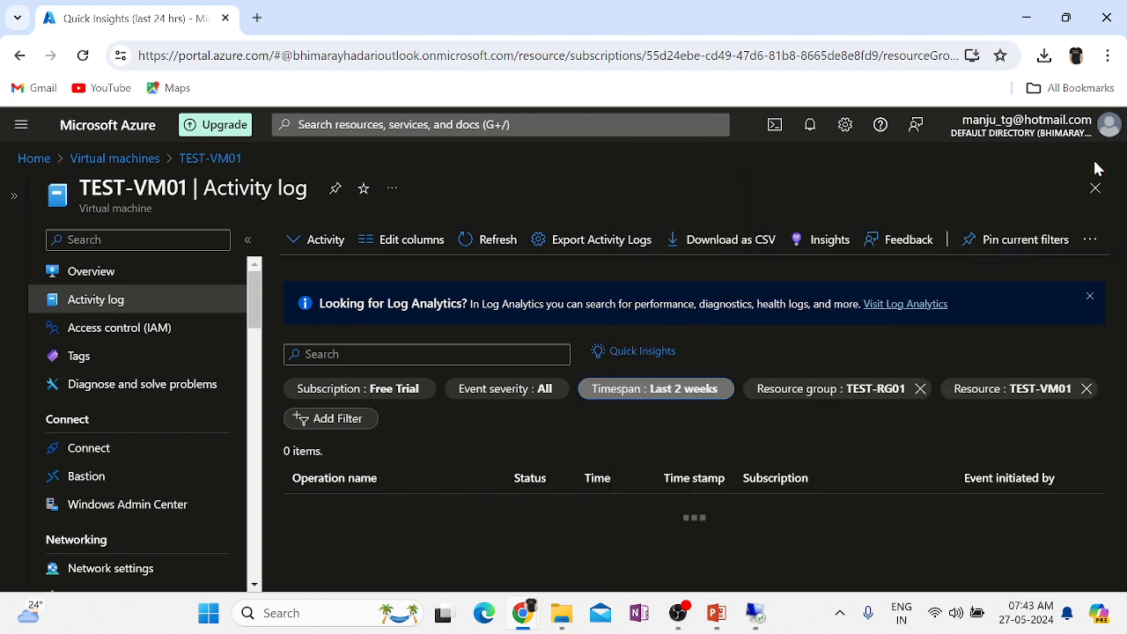
{"action": "scroll", "coordinate": [632, 516], "scroll_direction": "down", "scroll_amount": 4}
{"action": "scroll", "coordinate": [631, 516], "scroll_direction": "down", "scroll_amount": 3}
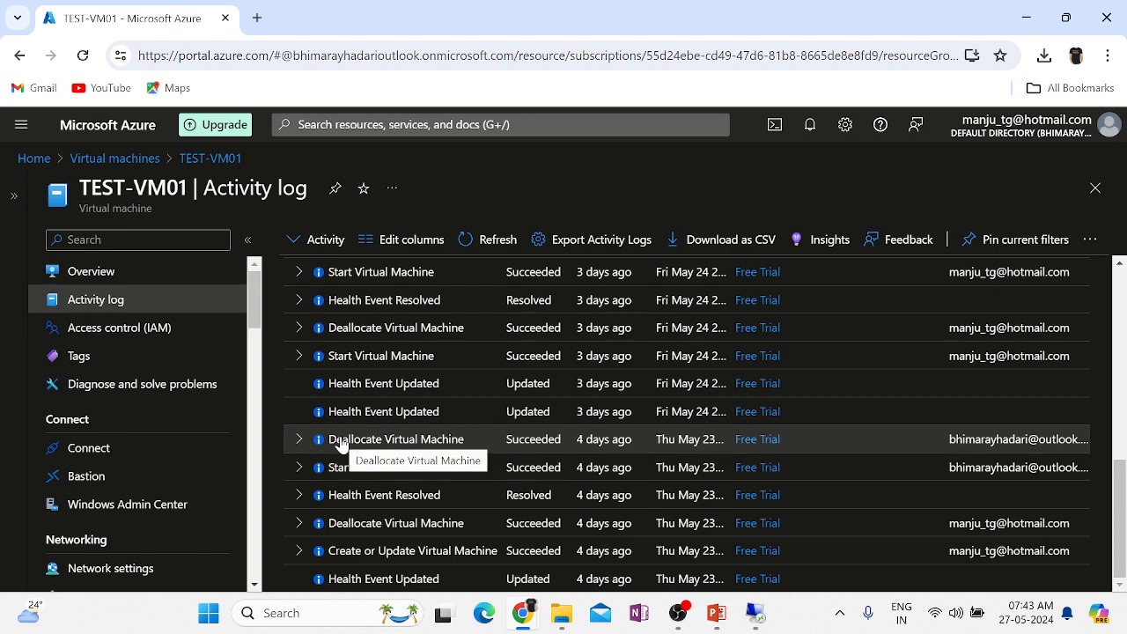
{"action": "scroll", "coordinate": [588, 437], "scroll_direction": "up", "scroll_amount": 5}
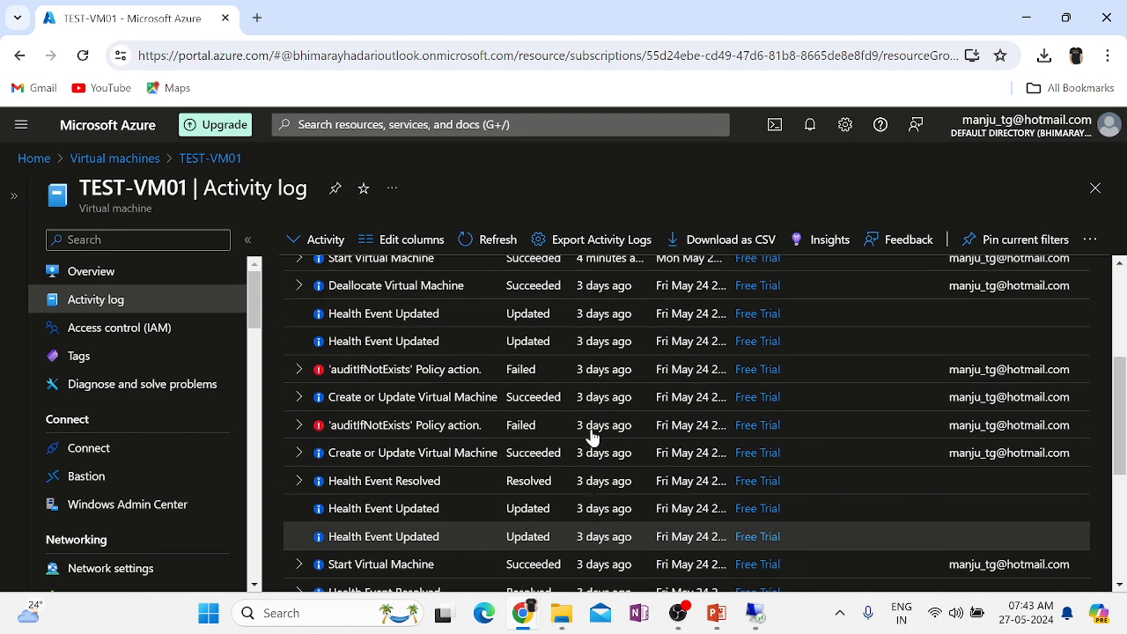
{"action": "scroll", "coordinate": [592, 438], "scroll_direction": "up", "scroll_amount": 1}
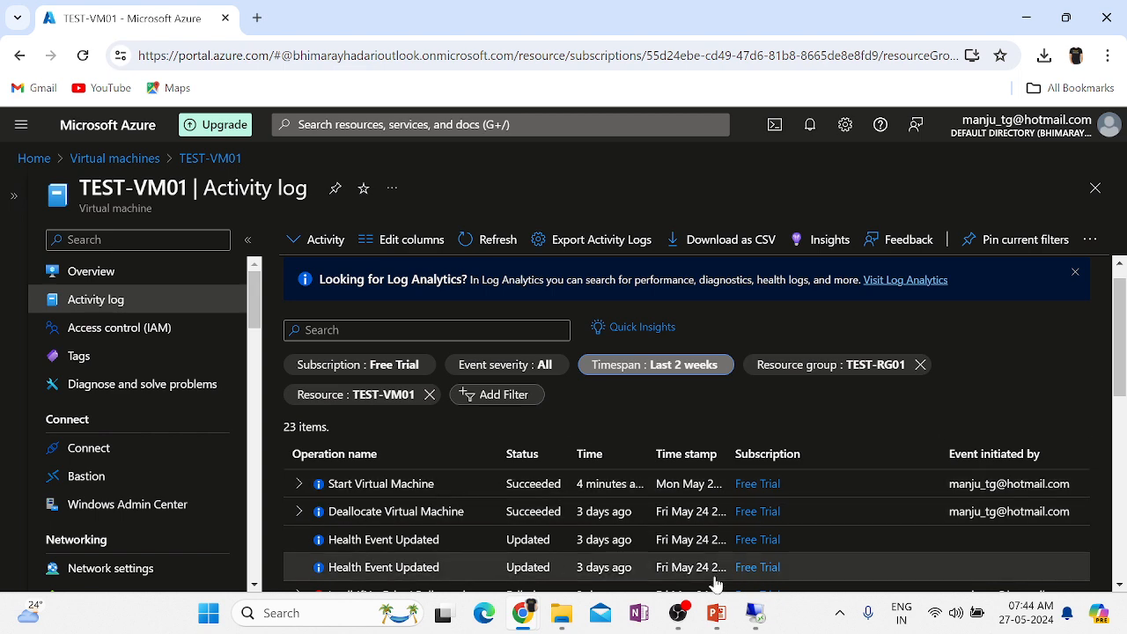
{"action": "left_click", "coordinate": [754, 612]}
Launch Event Viewer on the VM by running eventvwr from the Run box.
{"action": "left_click", "coordinate": [737, 511]}
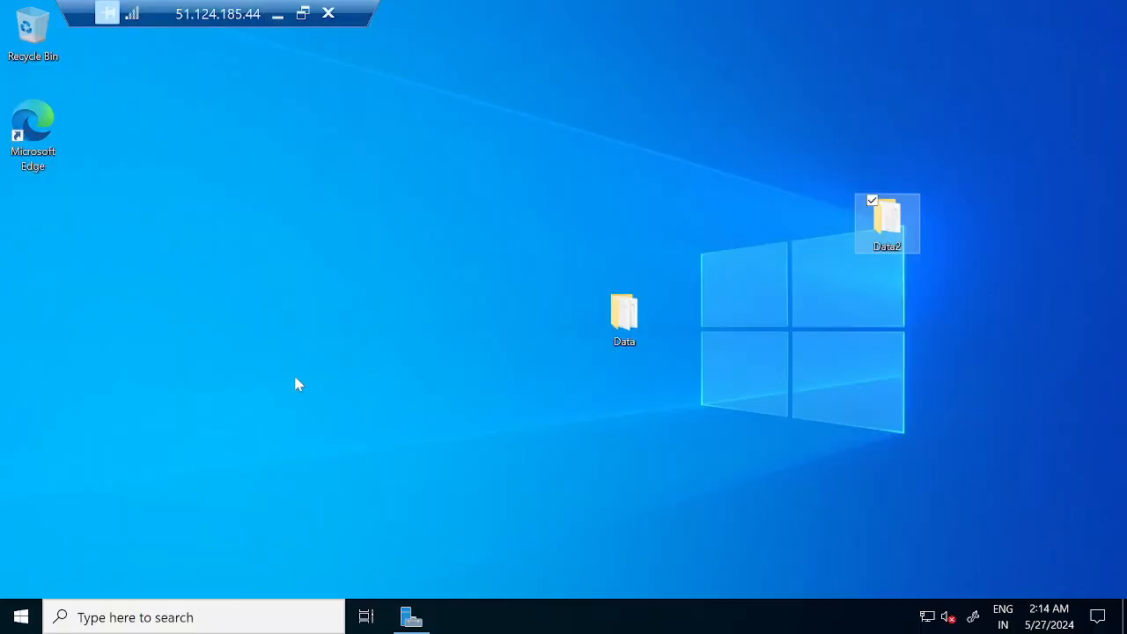
{"action": "left_click", "coordinate": [296, 384]}
{"action": "key", "text": "super+r"}
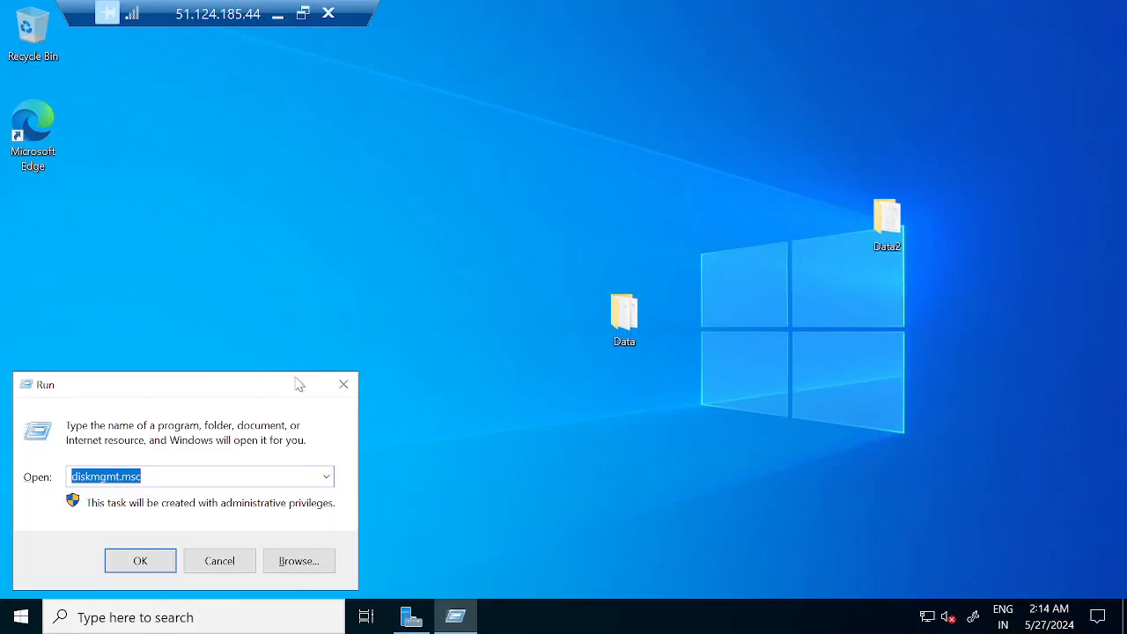
{"action": "type", "text": "eventvwr"}
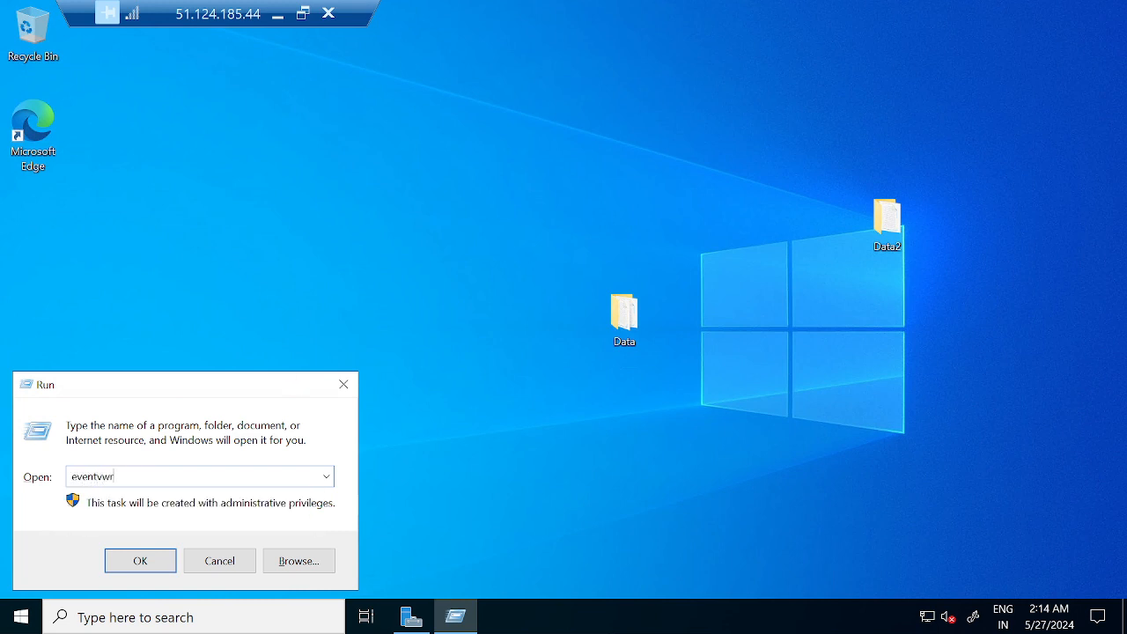
{"action": "key", "text": "Return"}
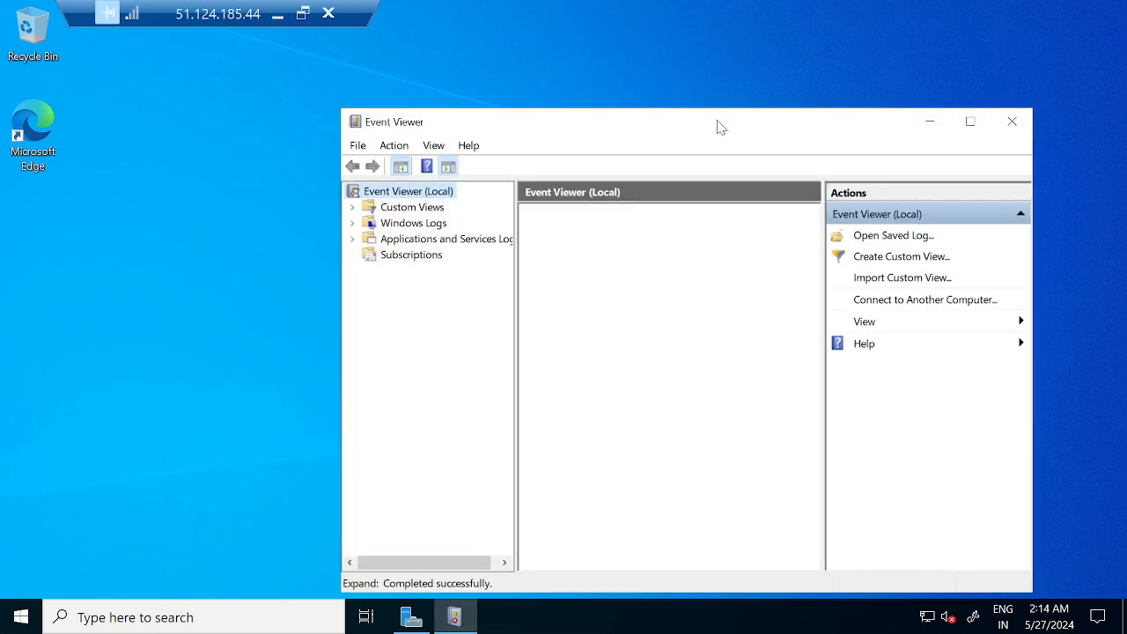
Maximize Event Viewer and open Windows Logs > System, showing 1,711 events.
{"action": "double_click", "coordinate": [659, 112]}
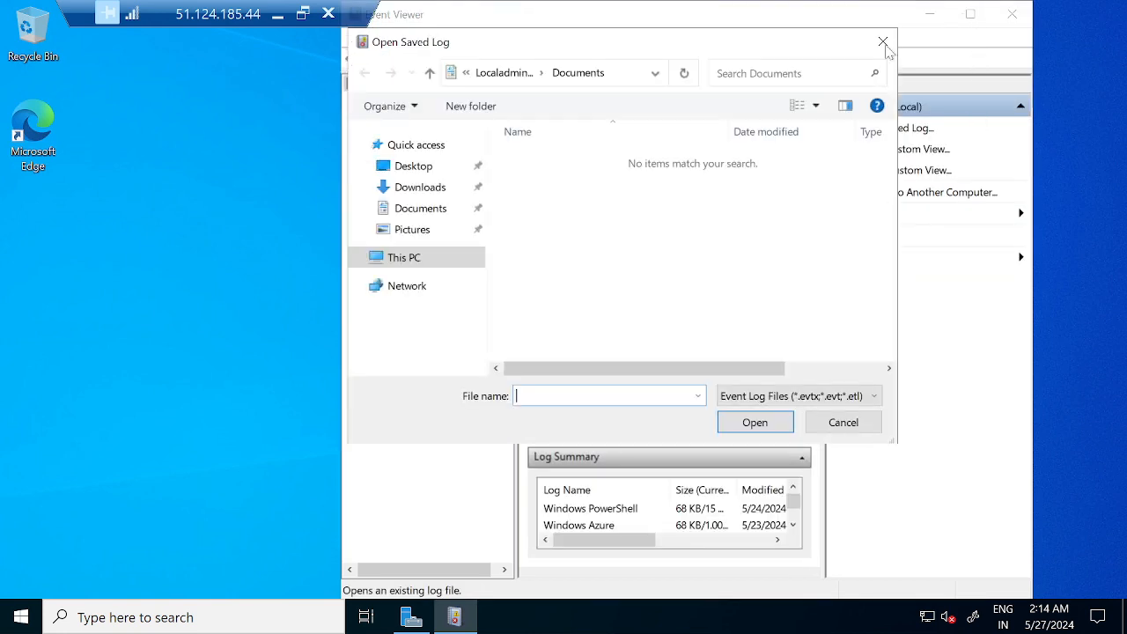
{"action": "left_click", "coordinate": [884, 44]}
{"action": "left_click", "coordinate": [970, 15]}
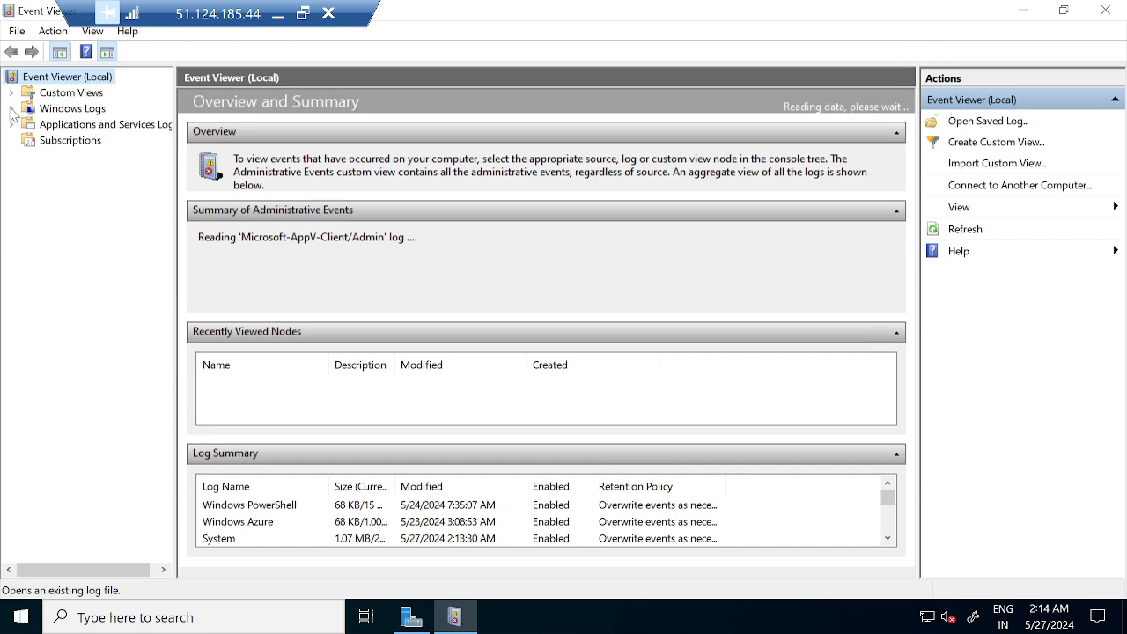
{"action": "left_click", "coordinate": [12, 109]}
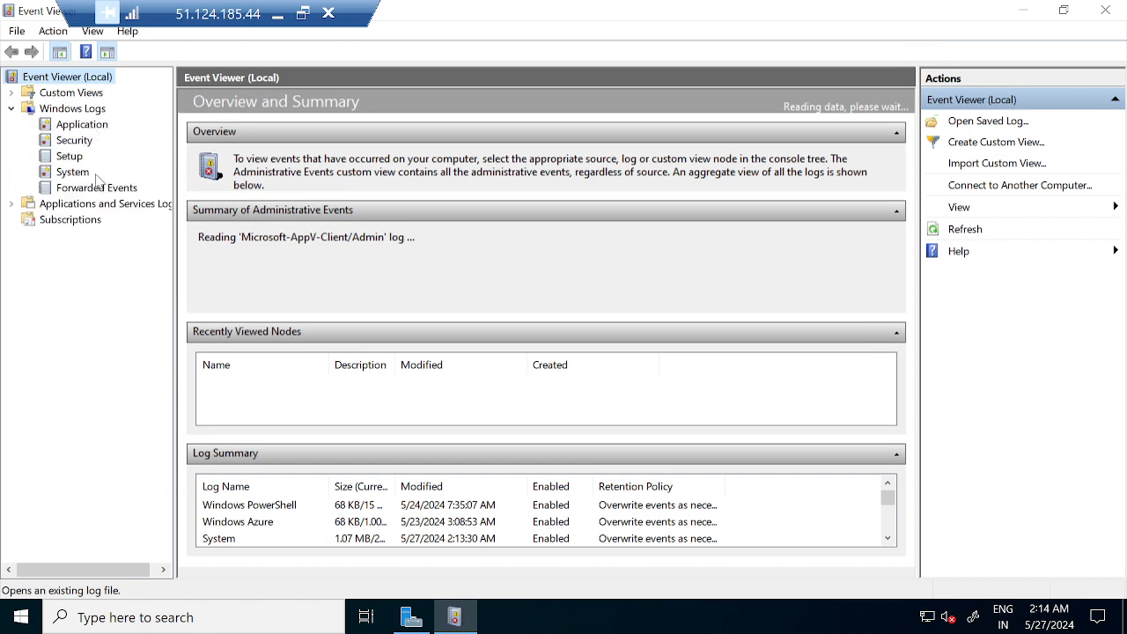
{"action": "left_click", "coordinate": [53, 179]}
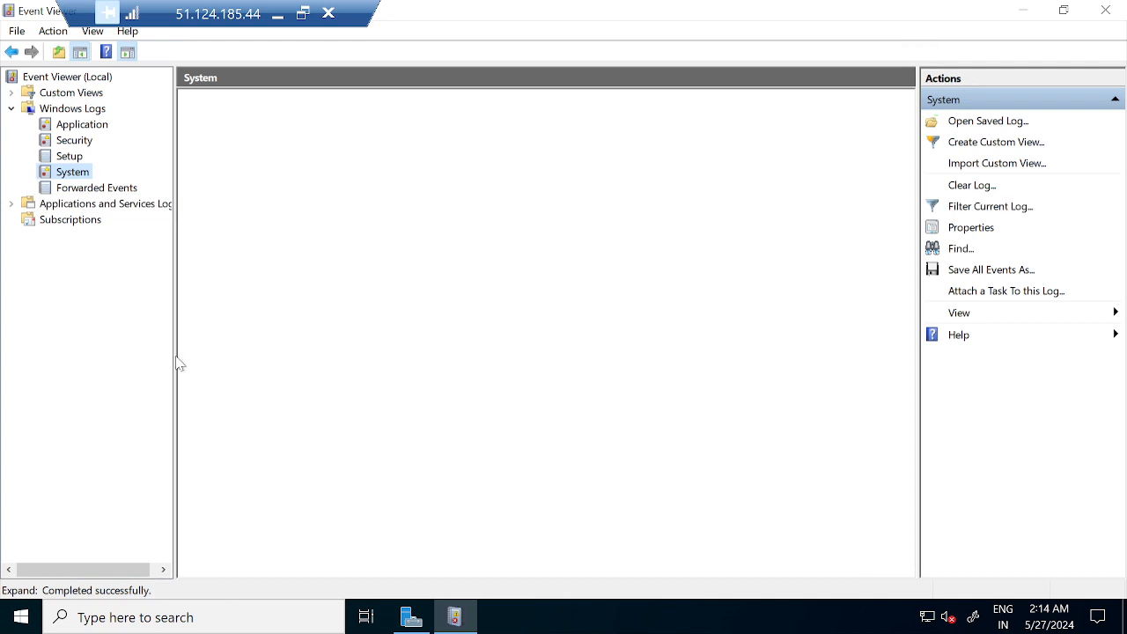
{"action": "left_click_drag", "start_coordinate": [173, 363], "coordinate": [219, 374]}
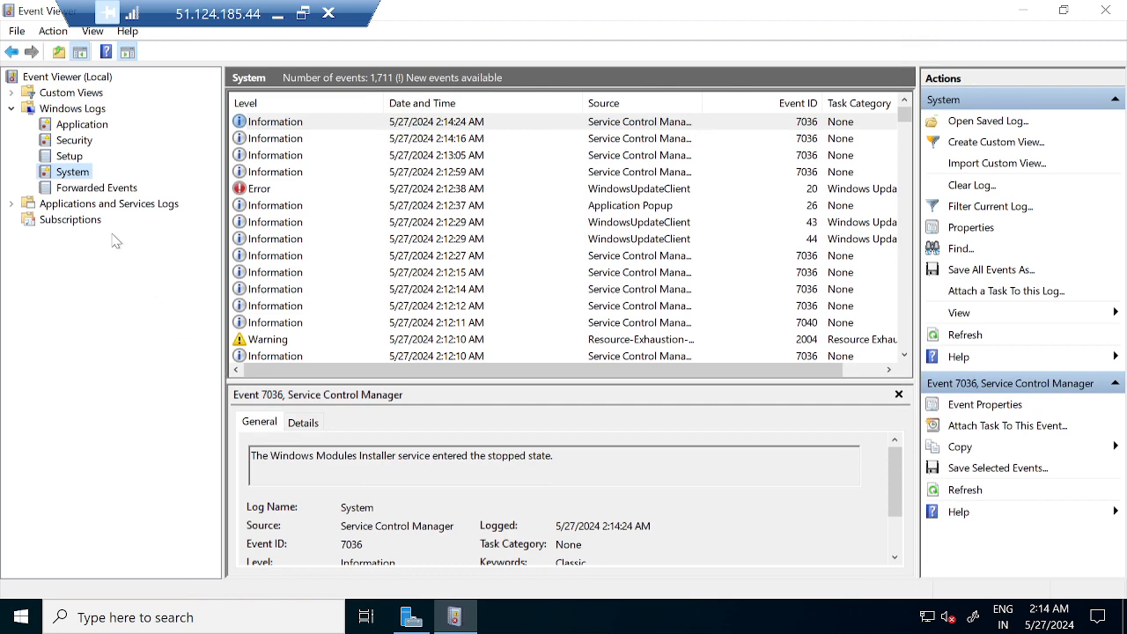
View the Application log and expand Applications and Services Logs > Microsoft > Windows.
{"action": "left_click", "coordinate": [80, 127]}
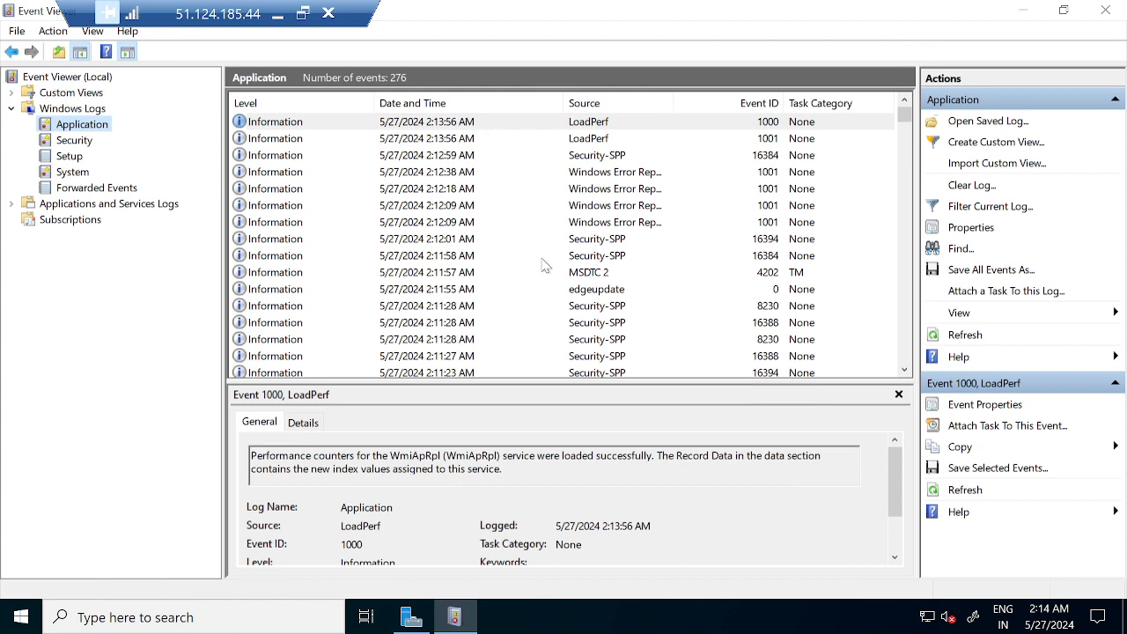
{"action": "left_click", "coordinate": [10, 204]}
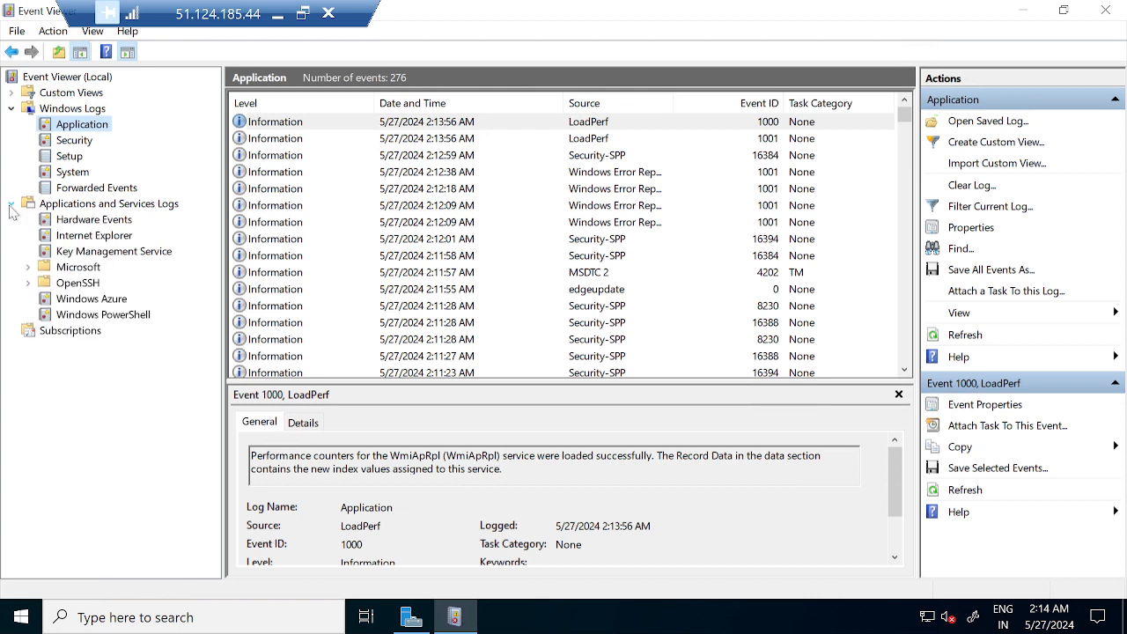
{"action": "left_click", "coordinate": [28, 268]}
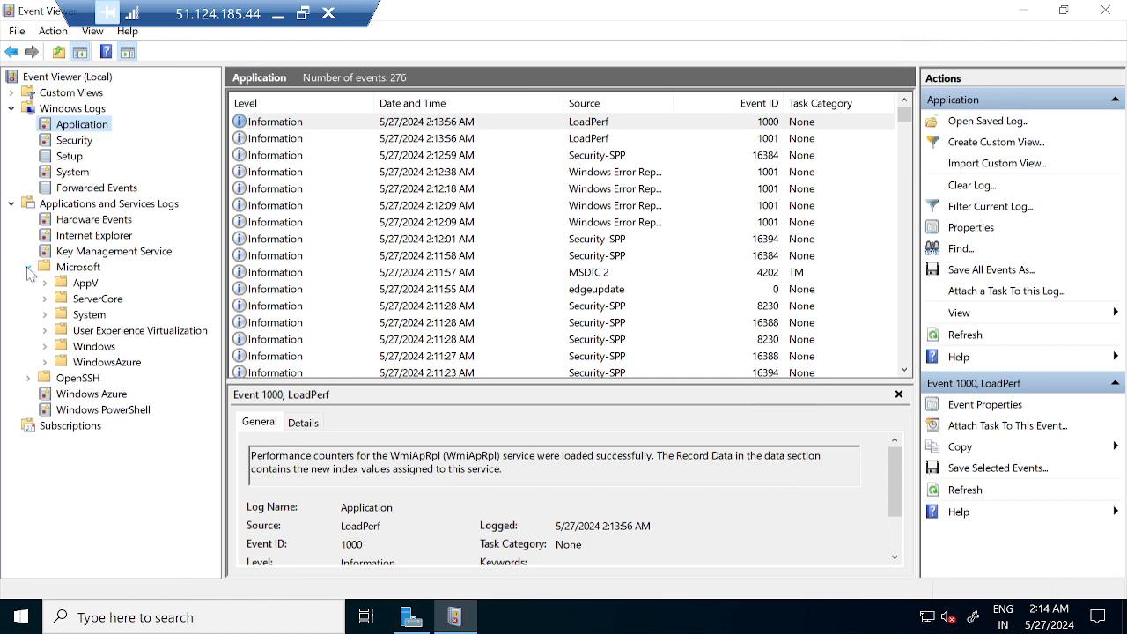
{"action": "left_click", "coordinate": [44, 347]}
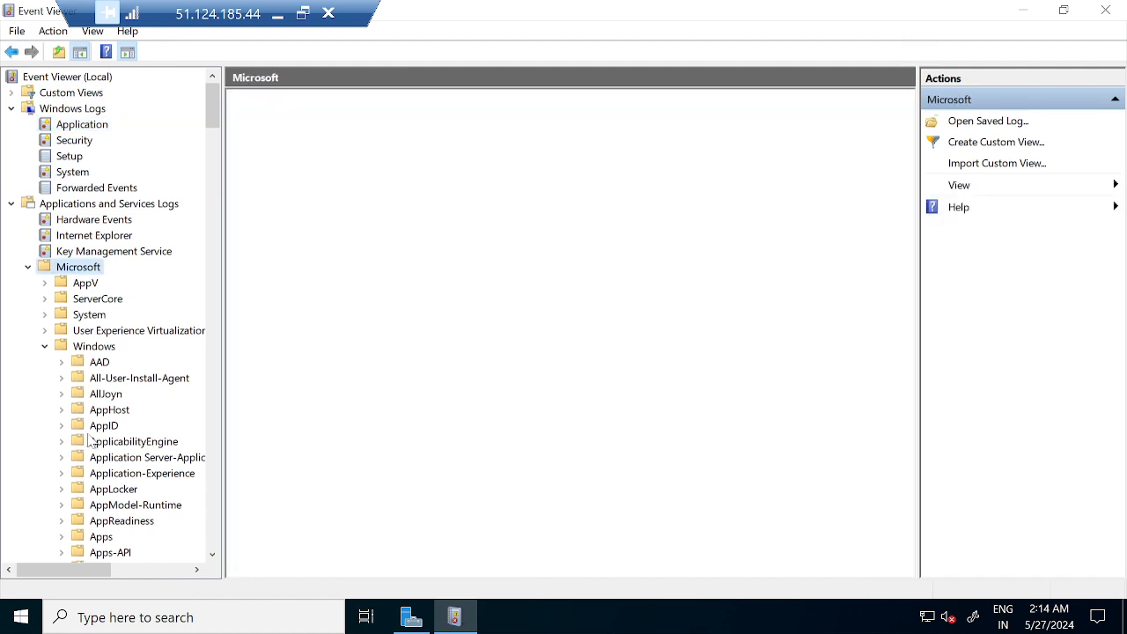
{"action": "type", "text": "pr"}
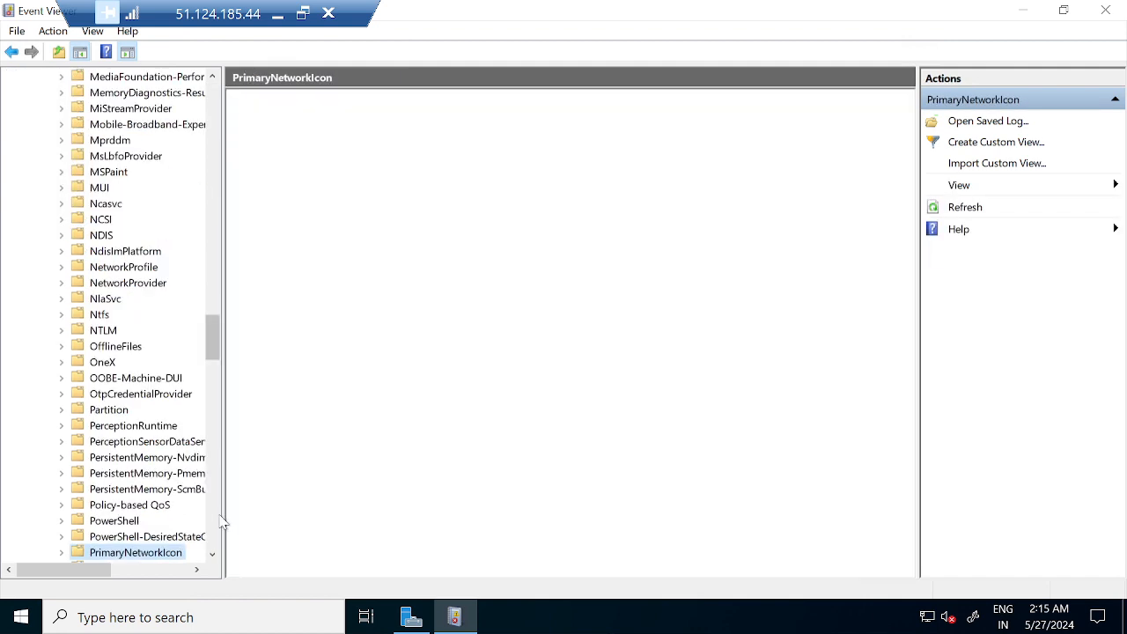
{"action": "scroll", "coordinate": [215, 558], "scroll_direction": "down", "scroll_amount": 2}
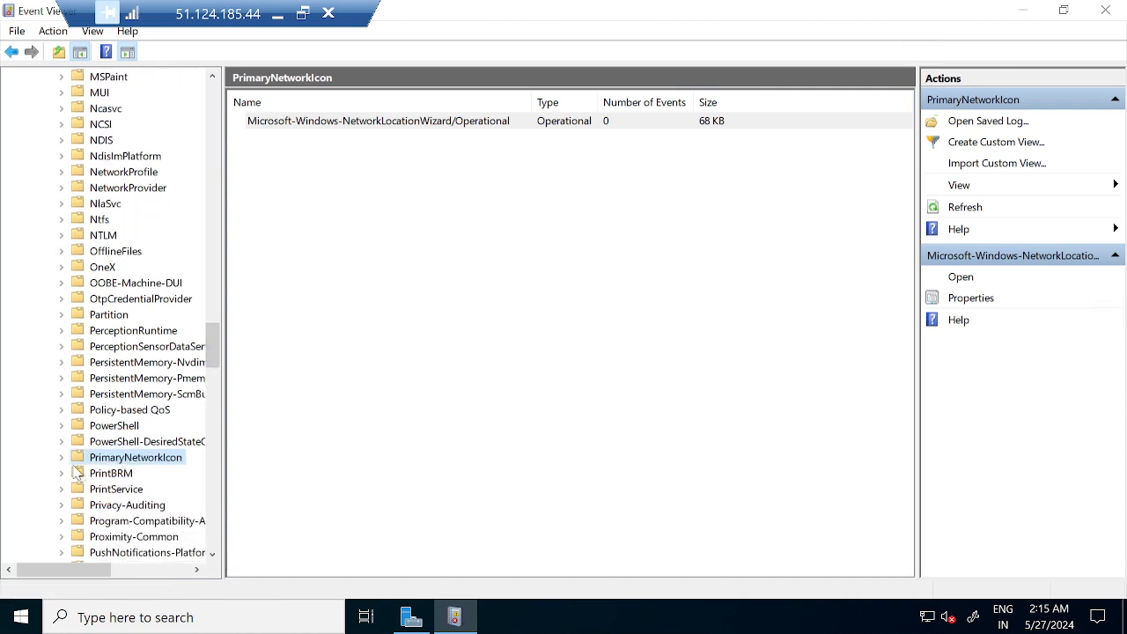
Open the PrintBRM Admin log (0 events), then go back to the System log.
{"action": "left_click", "coordinate": [63, 474]}
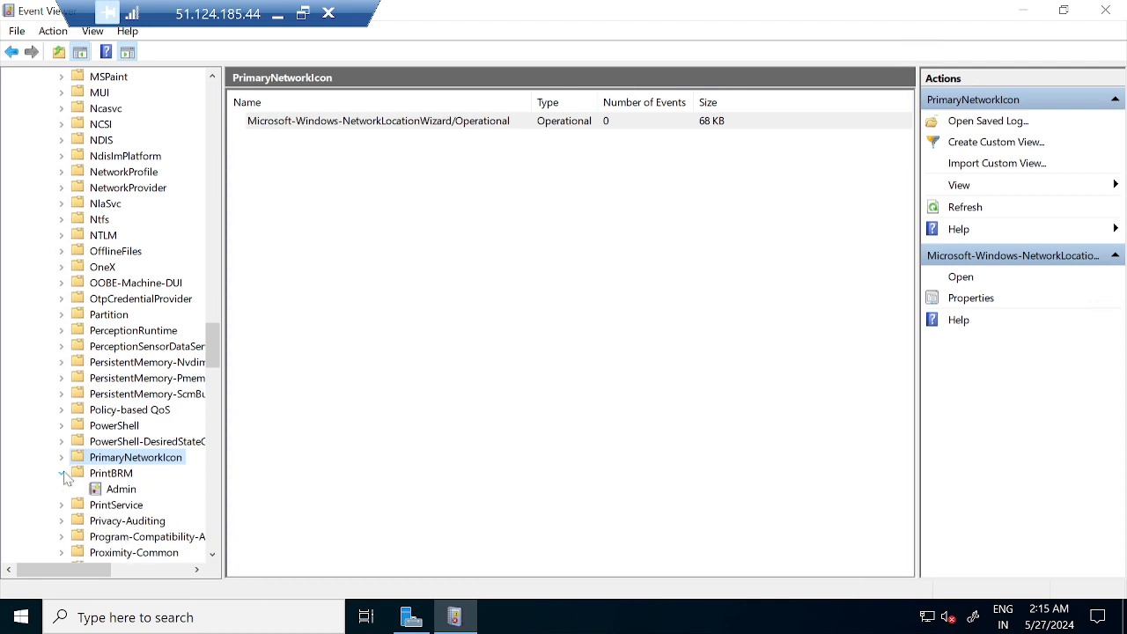
{"action": "left_click", "coordinate": [111, 490]}
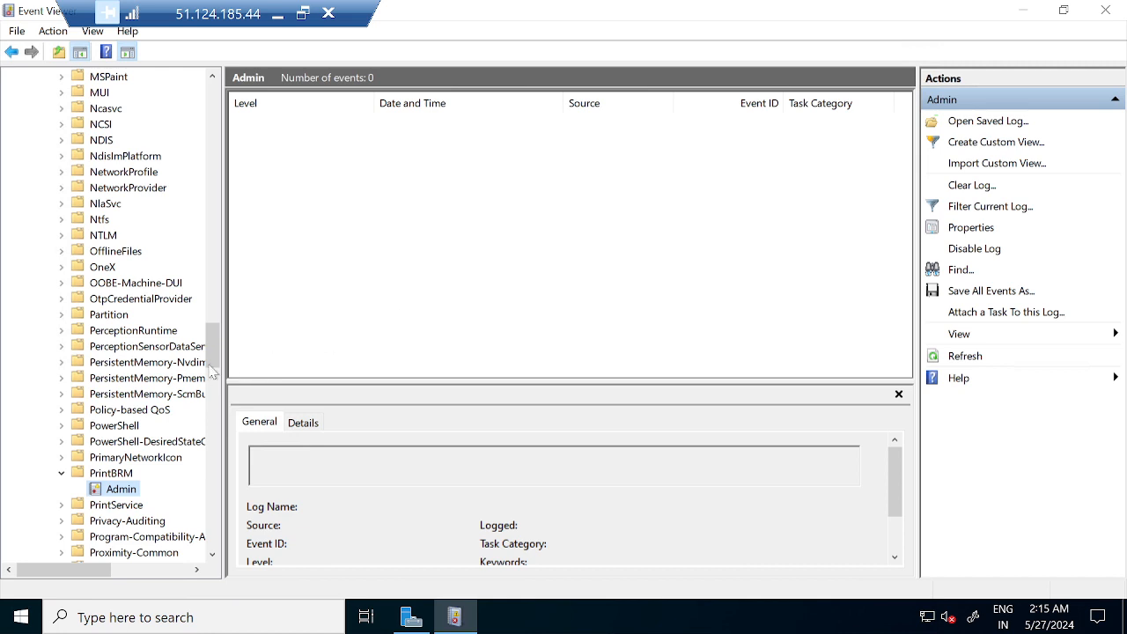
{"action": "left_click_drag", "start_coordinate": [212, 364], "coordinate": [201, 78]}
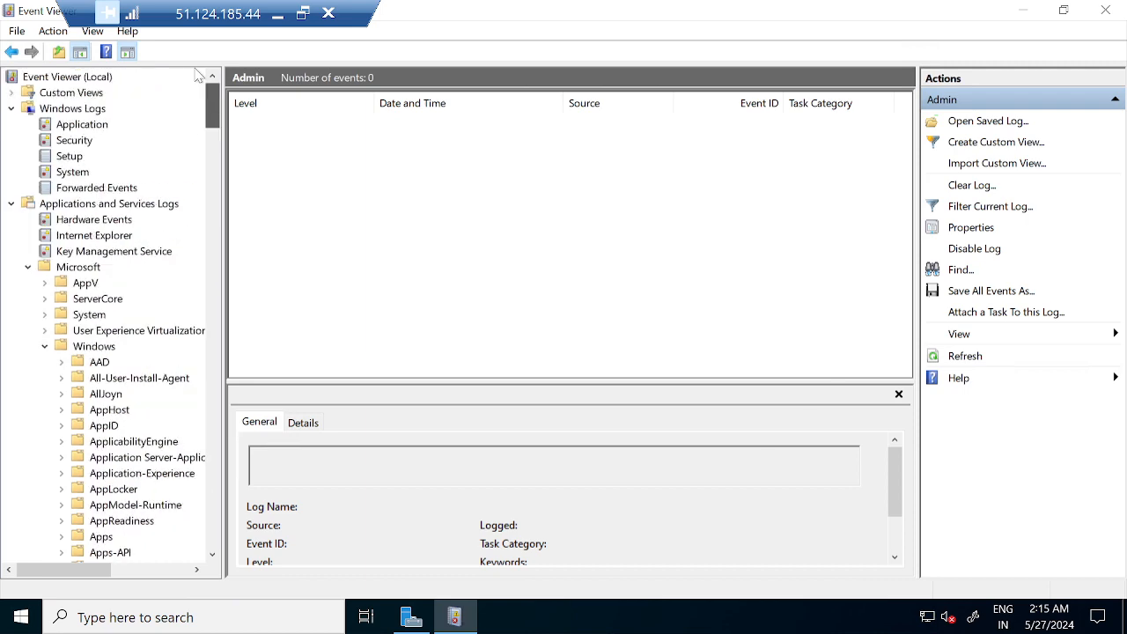
{"action": "left_click", "coordinate": [73, 172]}
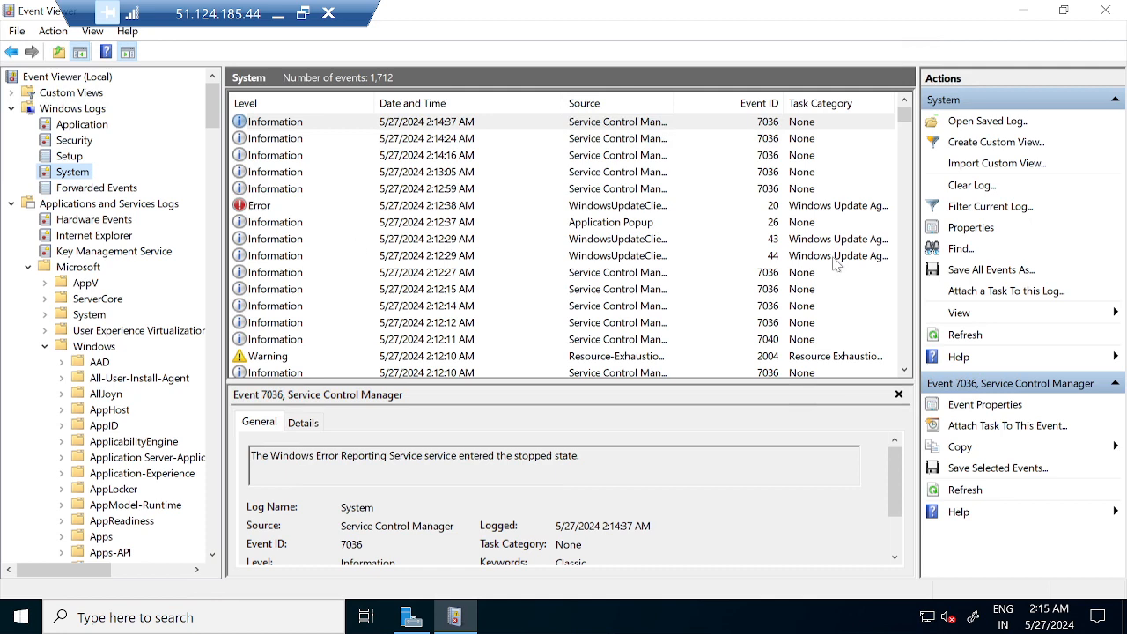
Check the Application Popup and WindowsUpdateClient 20 errors, filter System to Critical and Error, then minimize.
{"action": "left_click", "coordinate": [502, 222]}
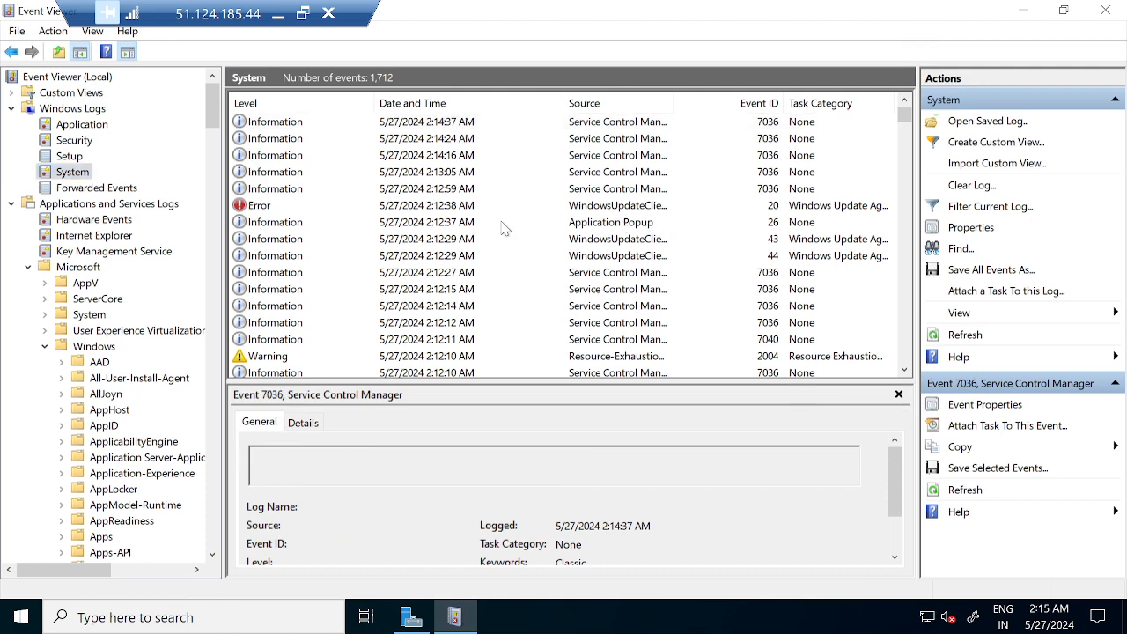
{"action": "left_click", "coordinate": [306, 206]}
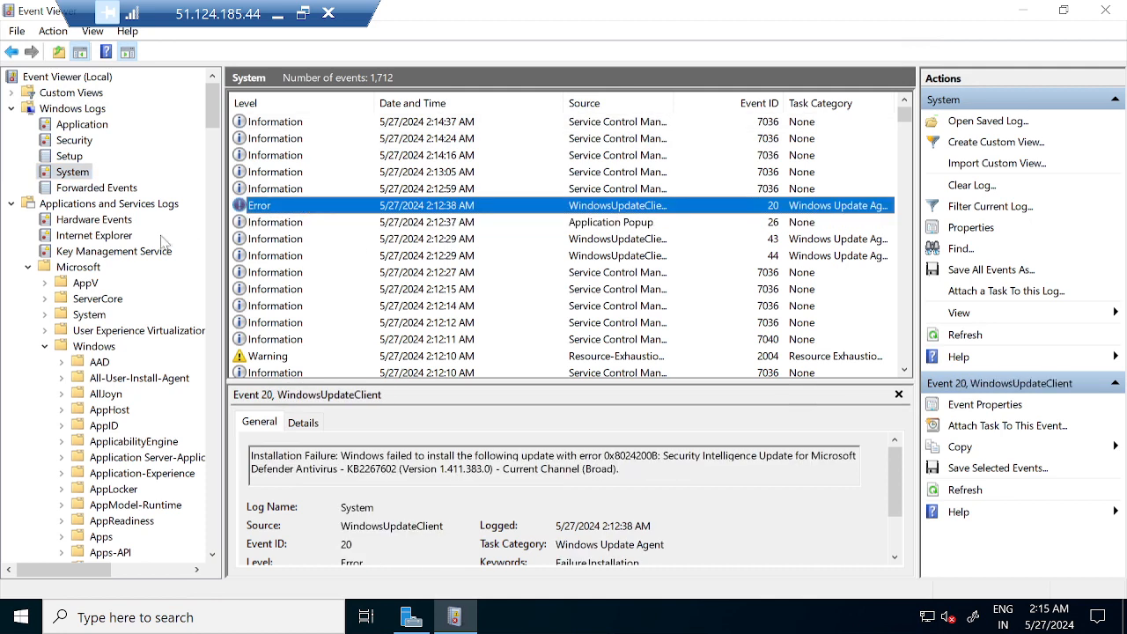
{"action": "right_click", "coordinate": [65, 176]}
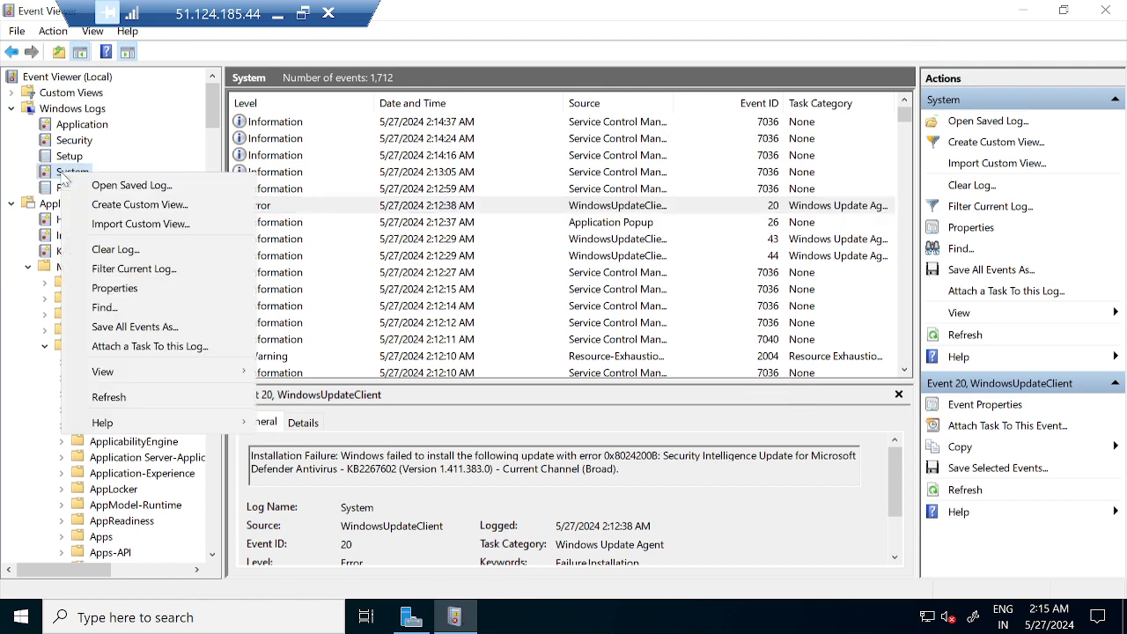
{"action": "left_click", "coordinate": [123, 270]}
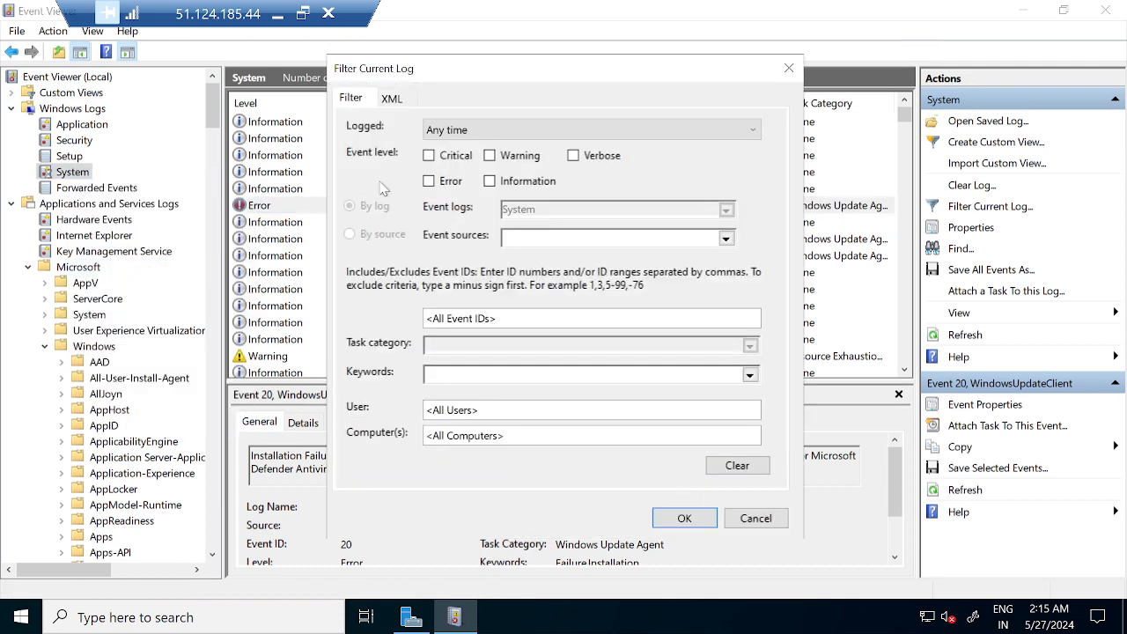
{"action": "left_click", "coordinate": [453, 157]}
{"action": "left_click", "coordinate": [696, 523]}
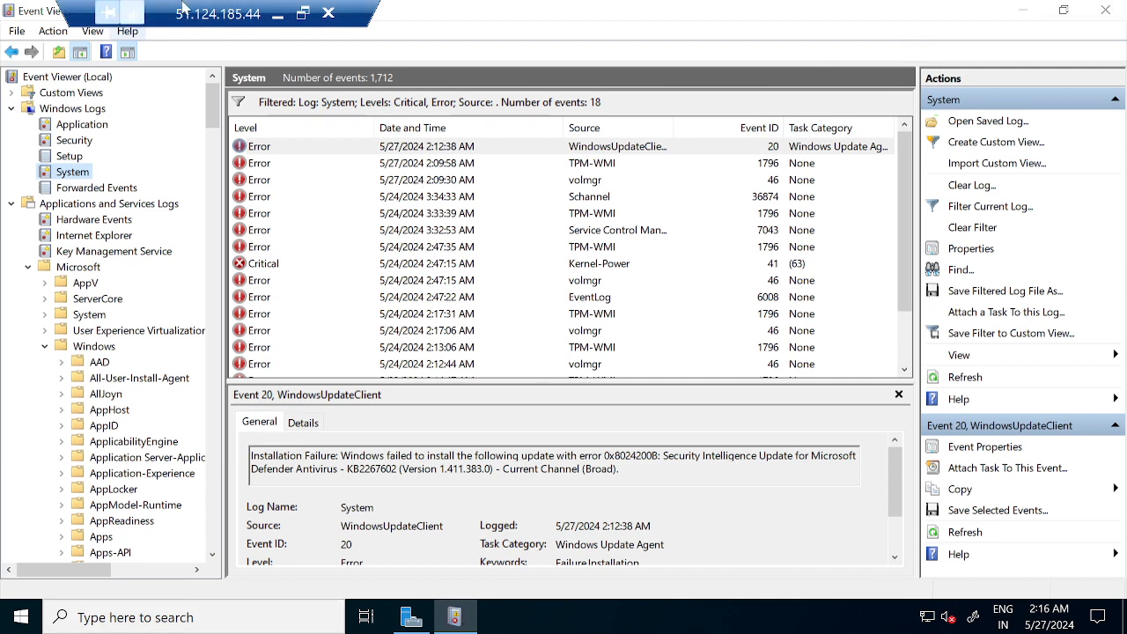
{"action": "left_click", "coordinate": [278, 14]}
Search Google in a new tab for 'how to find server shutdown event log' using the suggestion list.
{"action": "left_click", "coordinate": [257, 18]}
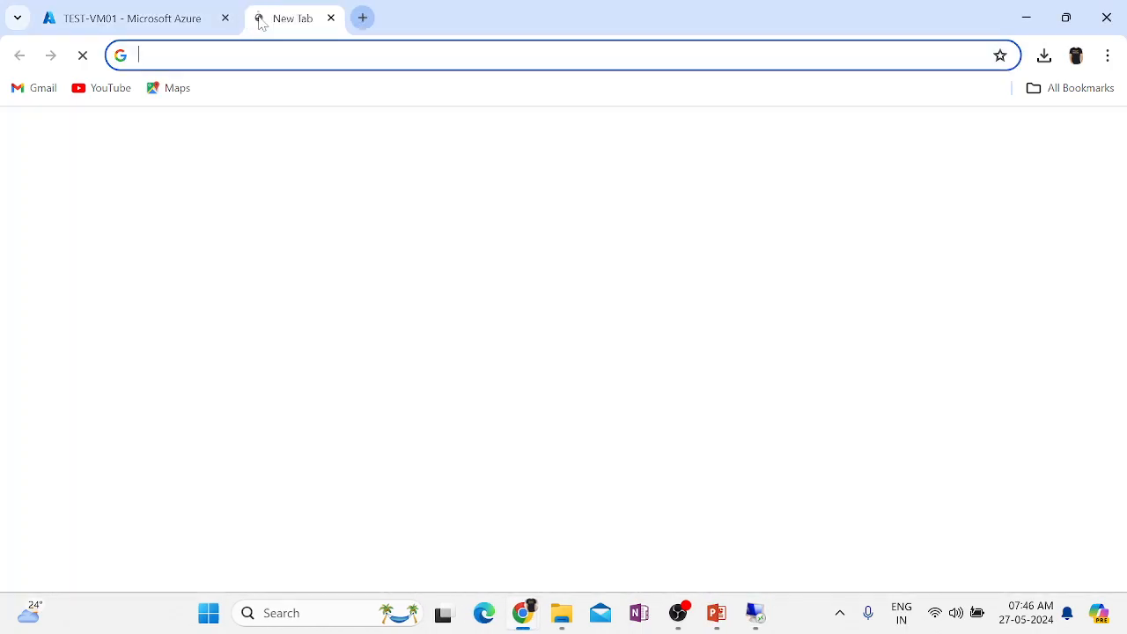
{"action": "left_click", "coordinate": [444, 386]}
{"action": "type", "text": "h"}
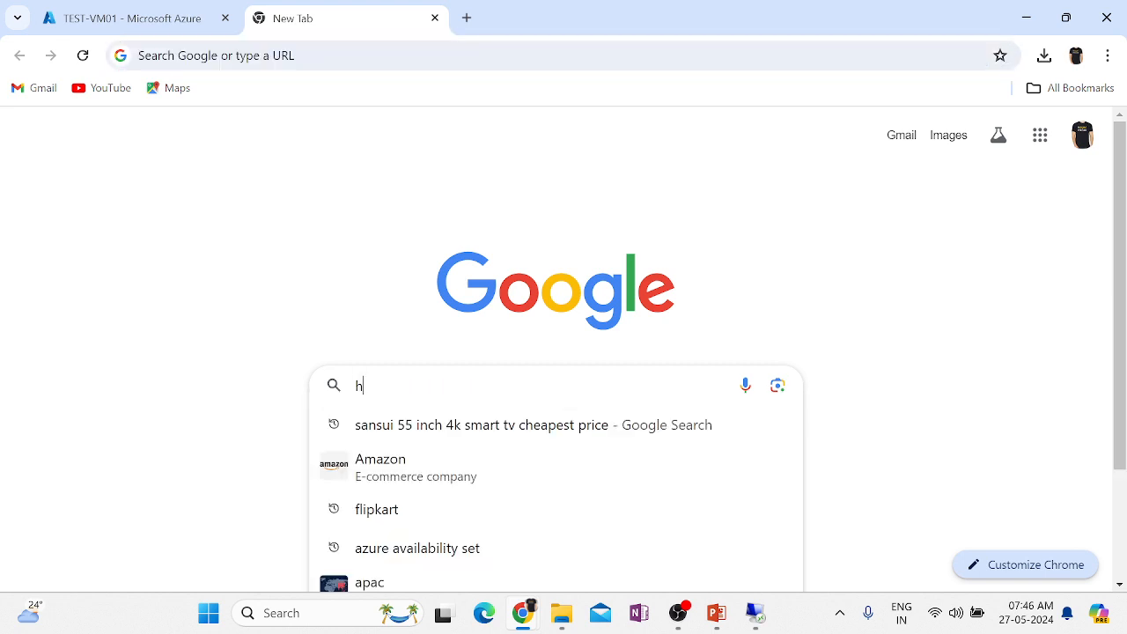
{"action": "type", "text": "ow to"}
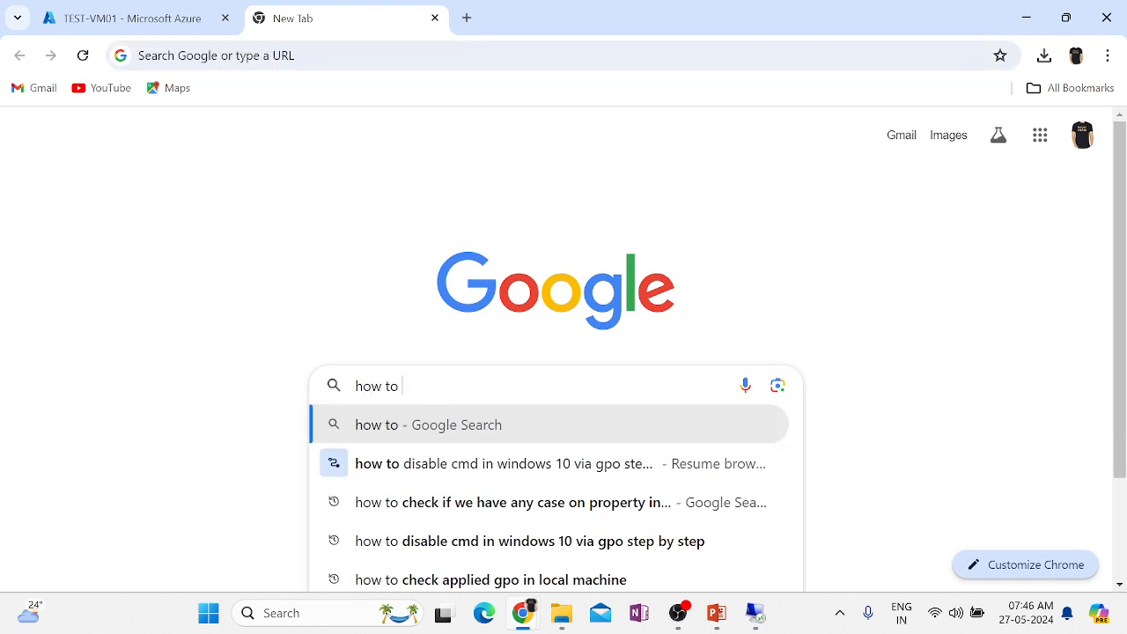
{"action": "type", "text": " fins who su"}
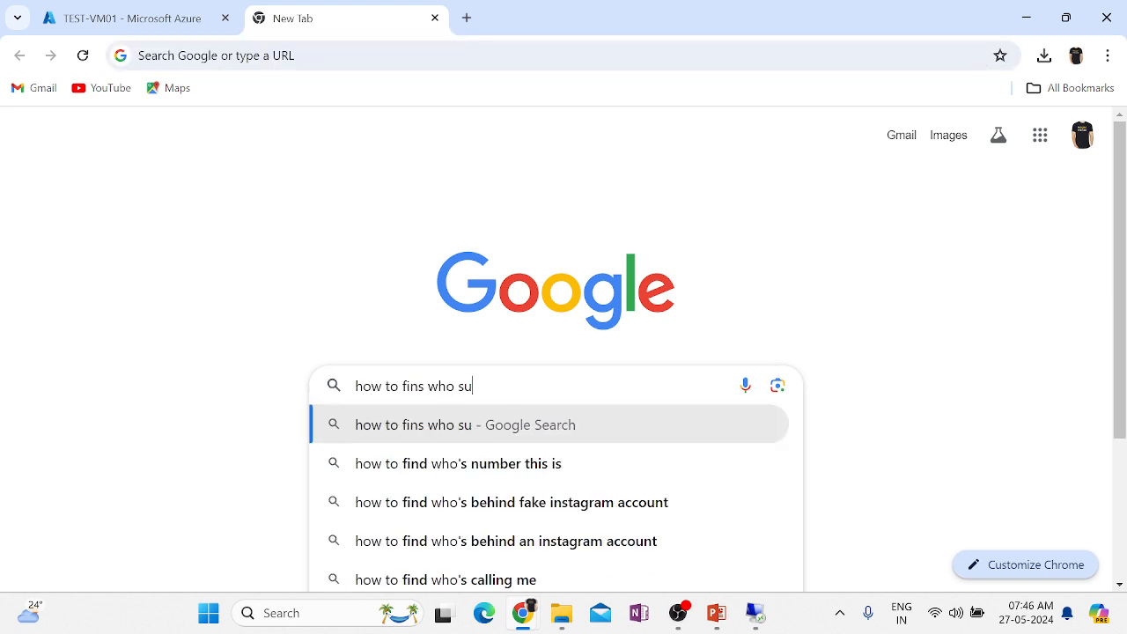
{"action": "key", "text": "BackSpace"}
{"action": "type", "text": "hutdown"}
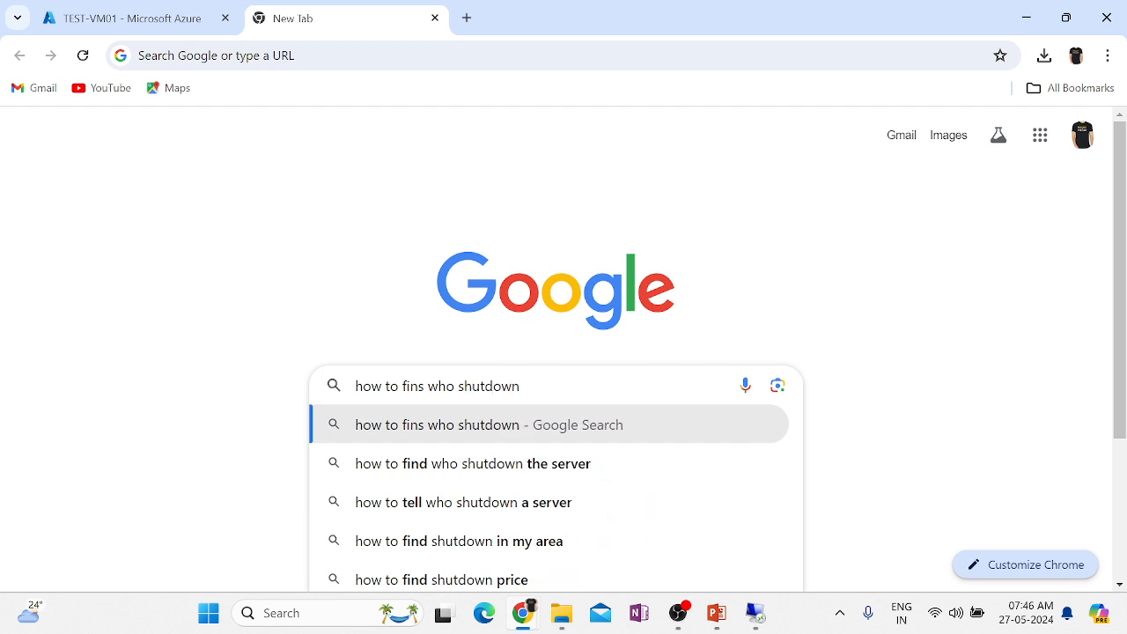
{"action": "key", "text": "Down"}
{"action": "type", "text": "fr"}
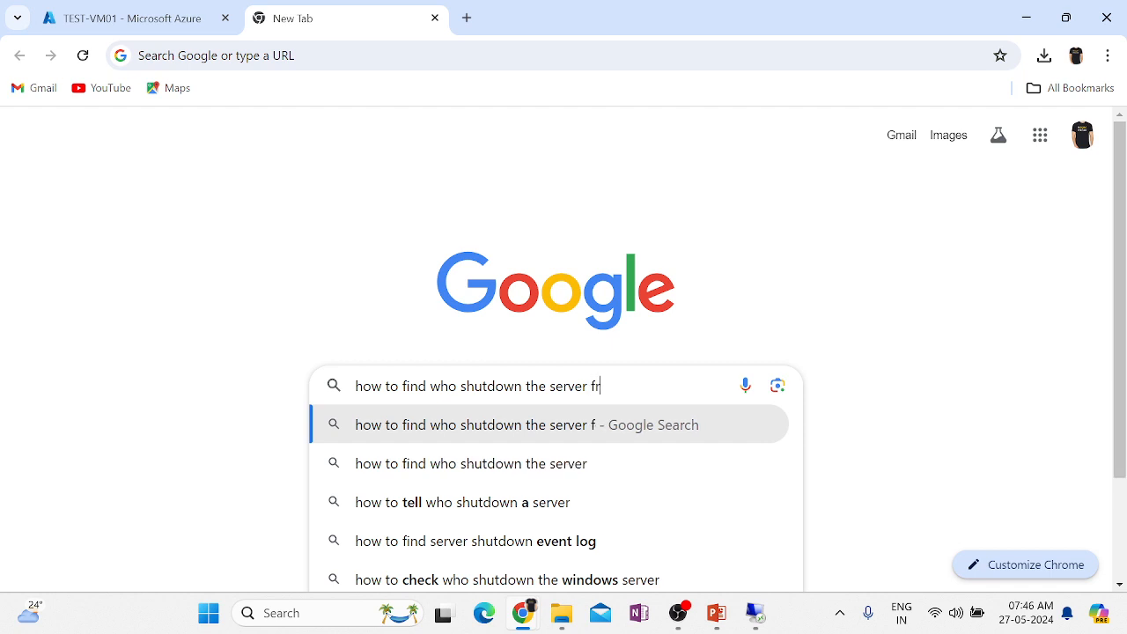
{"action": "type", "text": "om the eve"}
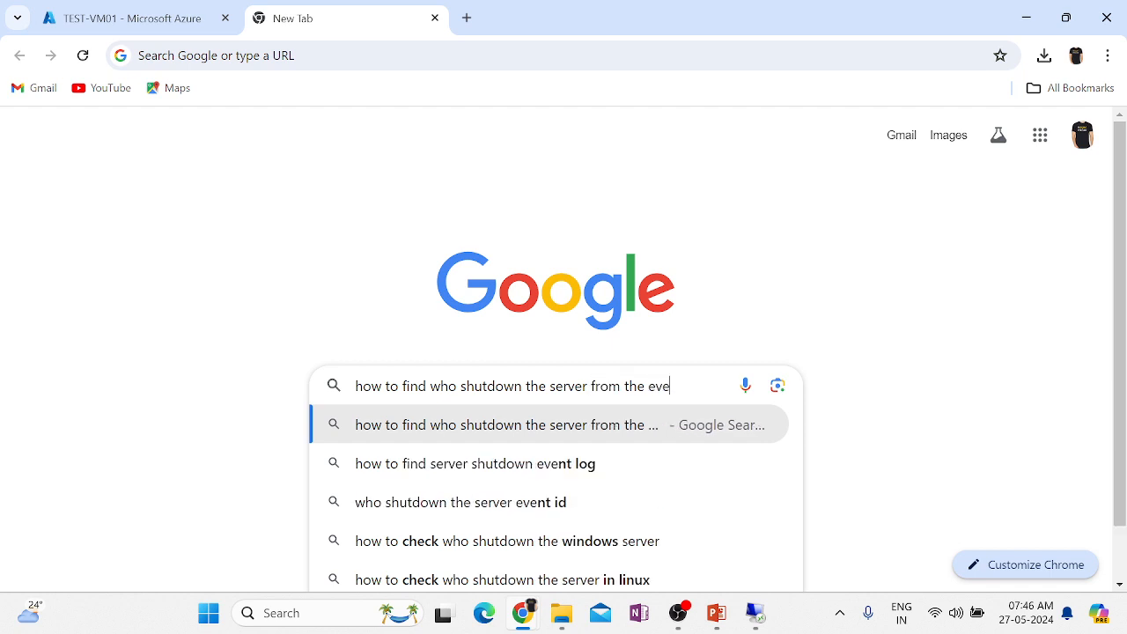
{"action": "left_click", "coordinate": [426, 467]}
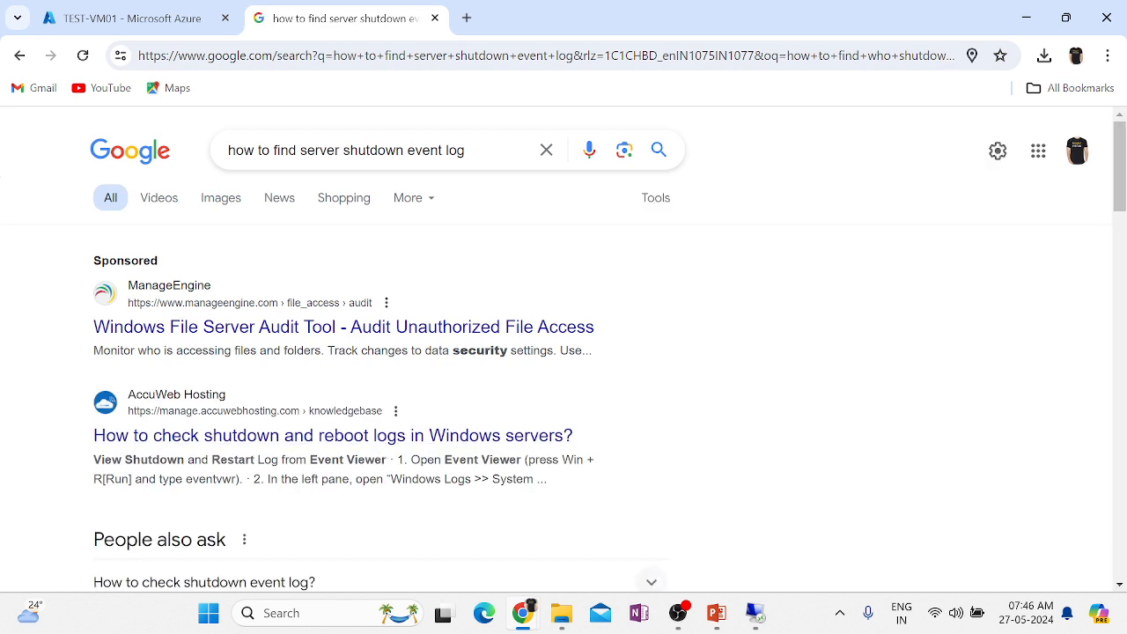
Open the ManageEngine File Access Auditing Software ad in a background tab and scroll through it.
{"action": "middle_click", "coordinate": [395, 330]}
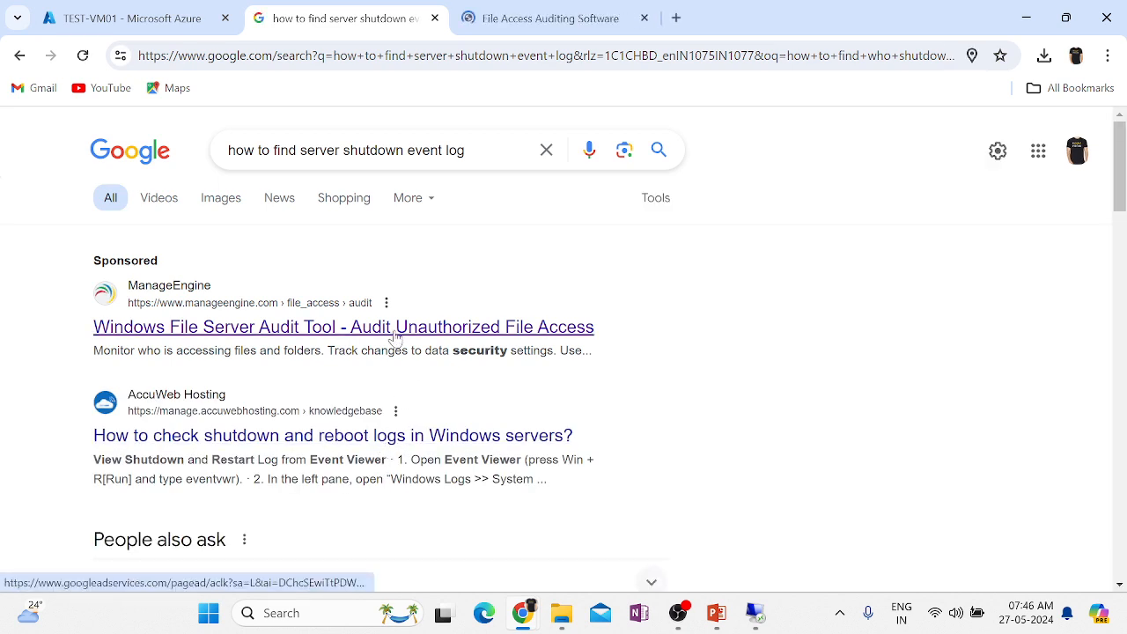
{"action": "left_click", "coordinate": [486, 18]}
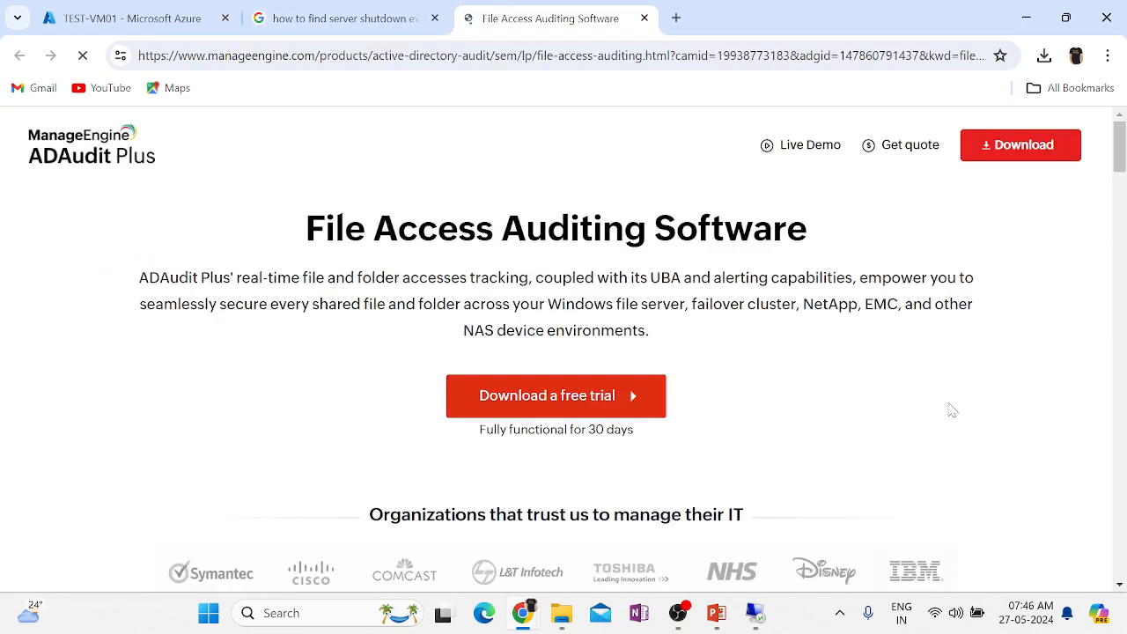
{"action": "scroll", "coordinate": [950, 407], "scroll_direction": "down", "scroll_amount": 3}
{"action": "scroll", "coordinate": [949, 407], "scroll_direction": "down", "scroll_amount": 10}
{"action": "right_click", "coordinate": [950, 409]}
Back on the search results, open the Microsoft Community shutdown-logs result in a new tab.
{"action": "left_click", "coordinate": [361, 11]}
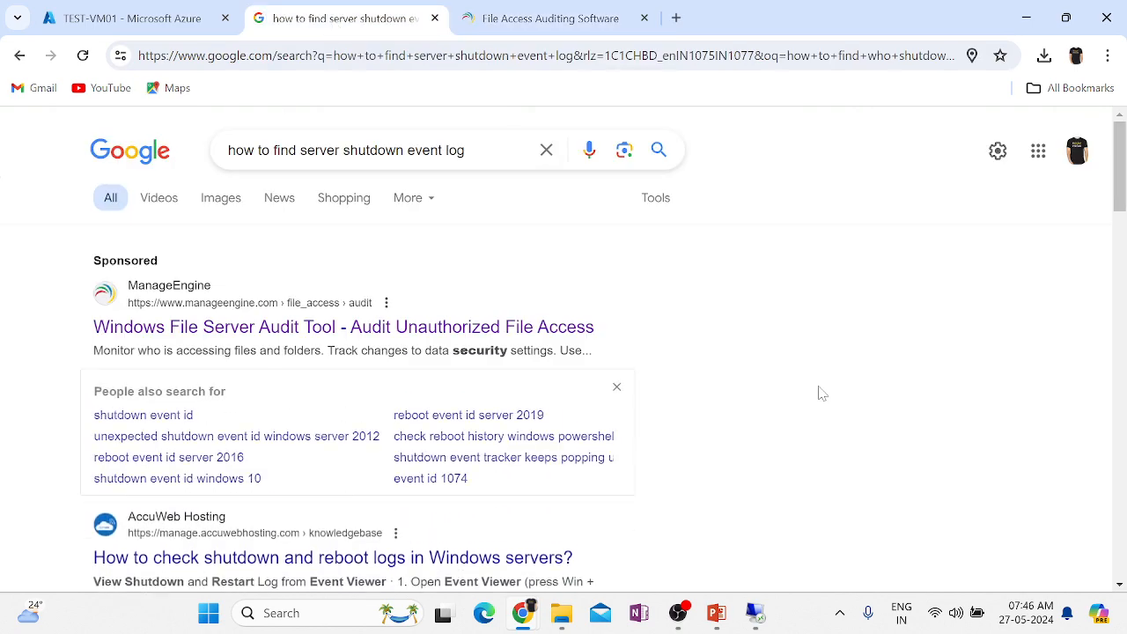
{"action": "scroll", "coordinate": [819, 393], "scroll_direction": "down", "scroll_amount": 3}
{"action": "scroll", "coordinate": [819, 392], "scroll_direction": "down", "scroll_amount": 2}
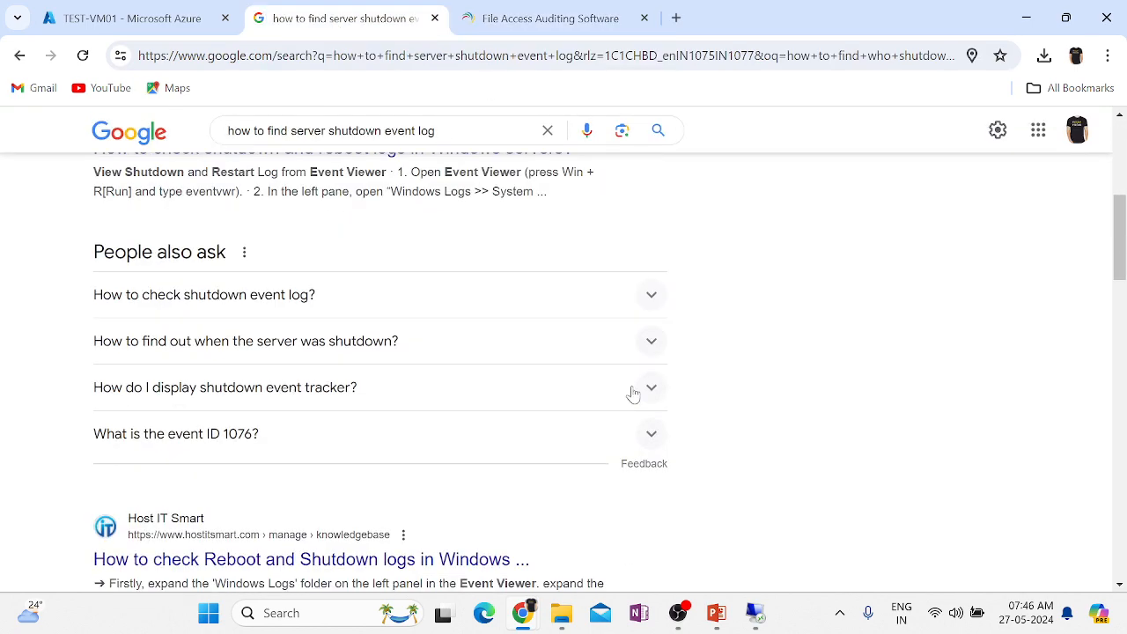
{"action": "scroll", "coordinate": [632, 394], "scroll_direction": "down", "scroll_amount": 5}
{"action": "scroll", "coordinate": [631, 394], "scroll_direction": "down", "scroll_amount": 3}
{"action": "scroll", "coordinate": [631, 390], "scroll_direction": "up", "scroll_amount": 1}
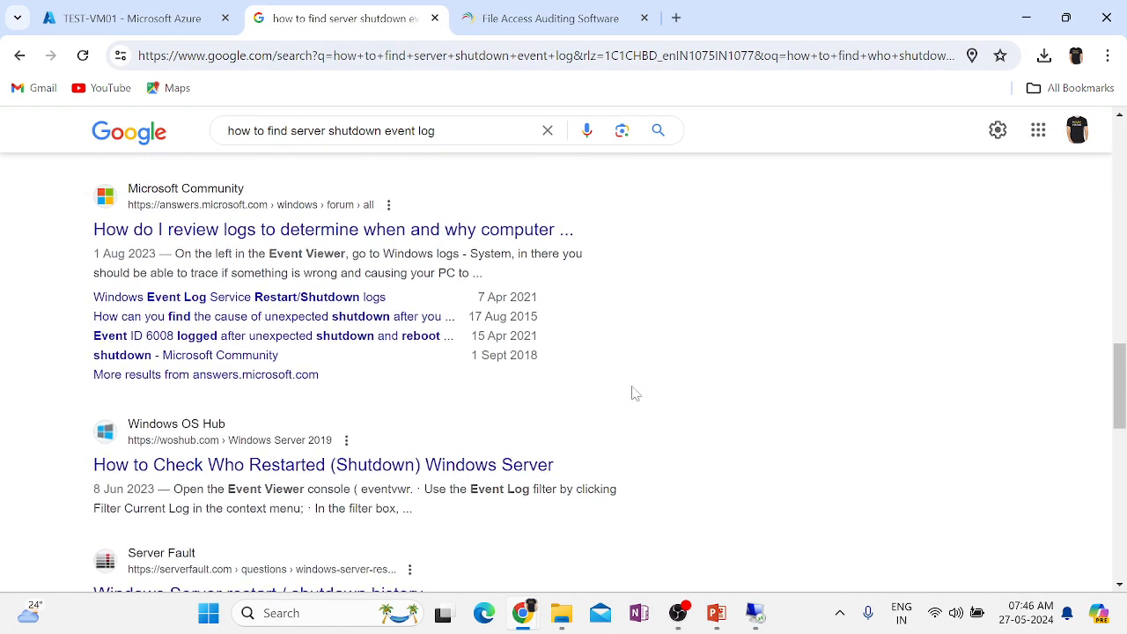
{"action": "middle_click", "coordinate": [360, 231]}
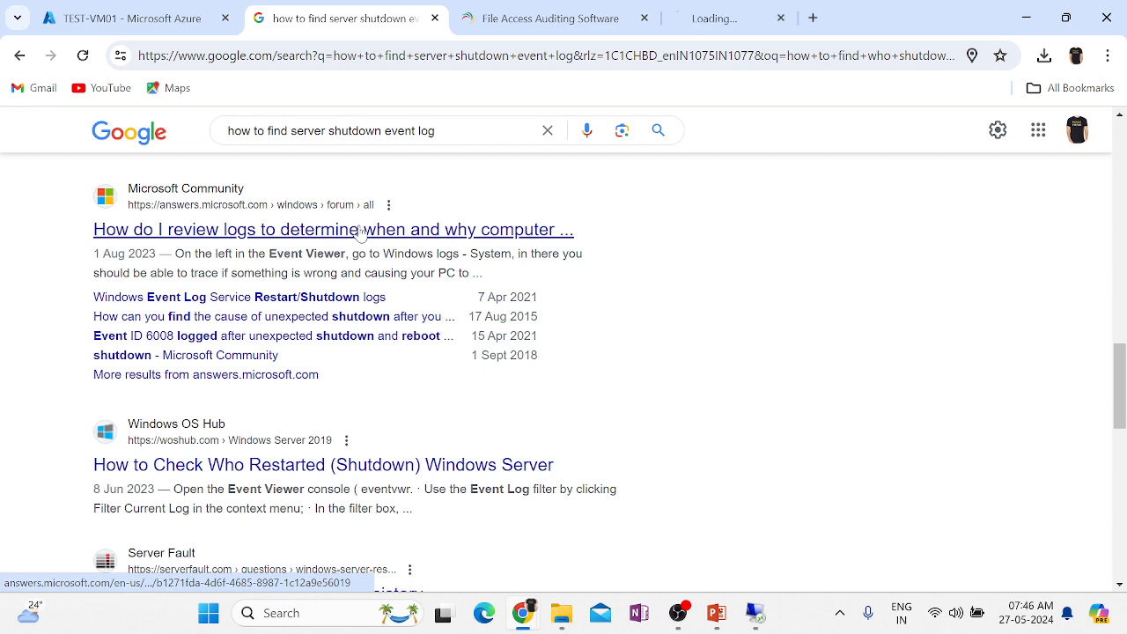
Read the Microsoft Community thread down to the reply pointing to Event Viewer's Windows Logs > System.
{"action": "left_click", "coordinate": [759, 17]}
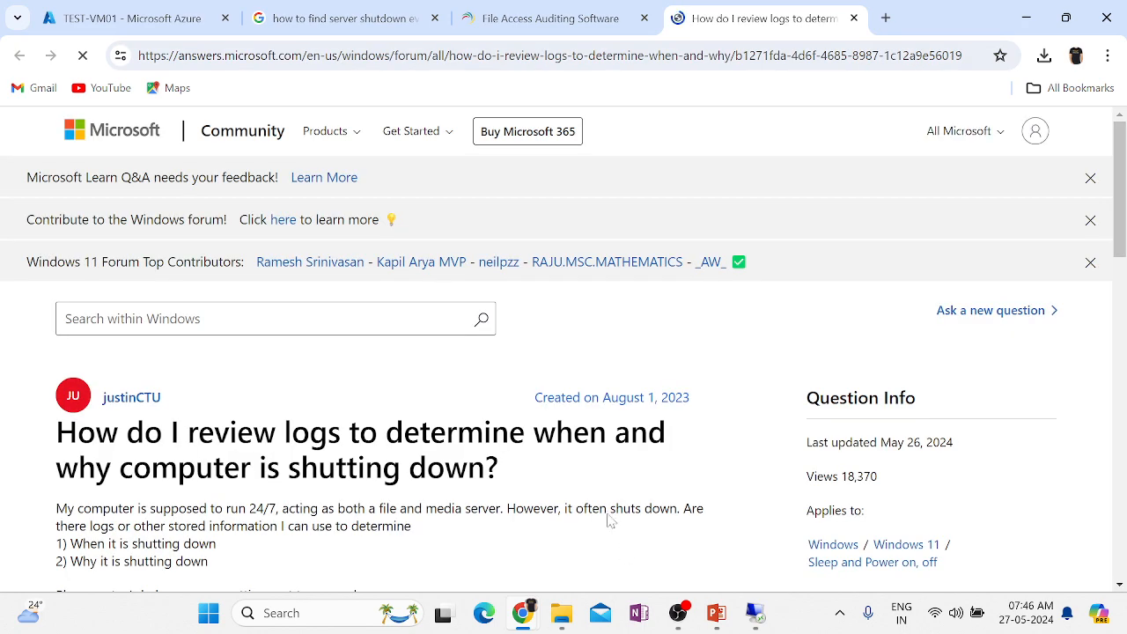
{"action": "scroll", "coordinate": [614, 545], "scroll_direction": "down", "scroll_amount": 10}
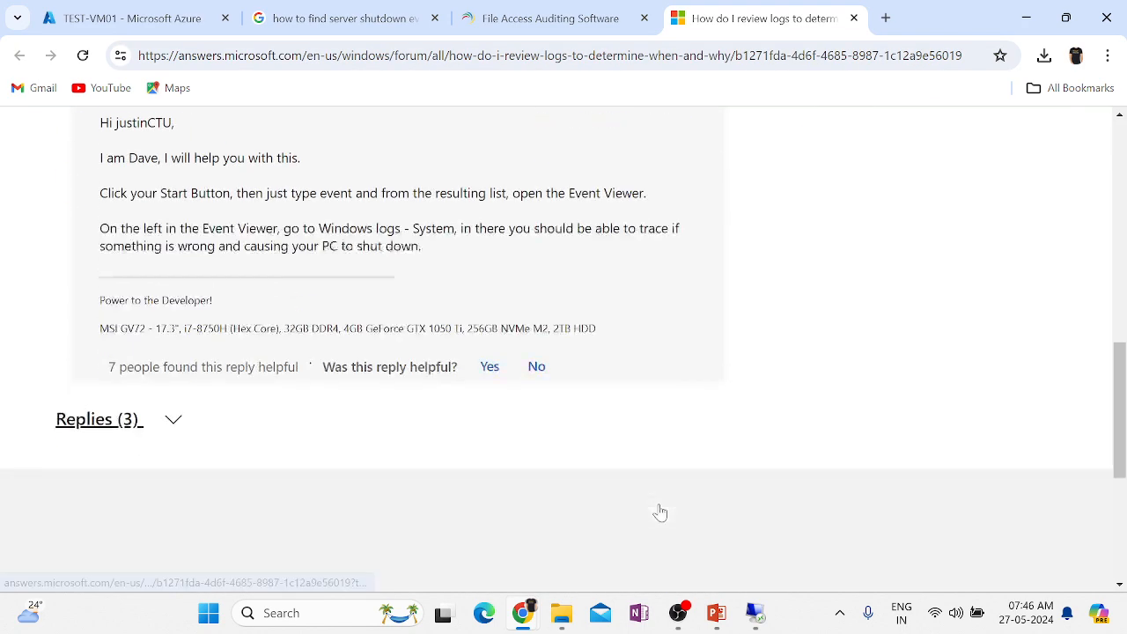
{"action": "scroll", "coordinate": [661, 513], "scroll_direction": "down", "scroll_amount": 2}
{"action": "scroll", "coordinate": [661, 513], "scroll_direction": "up", "scroll_amount": 3}
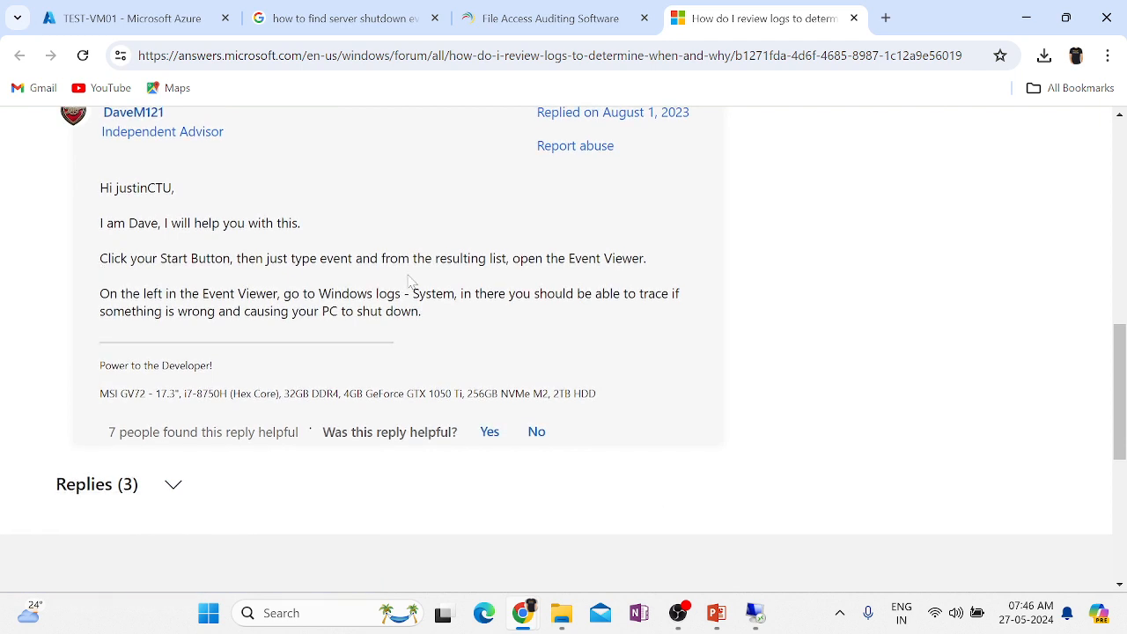
{"action": "scroll", "coordinate": [564, 320], "scroll_direction": "down", "scroll_amount": 1}
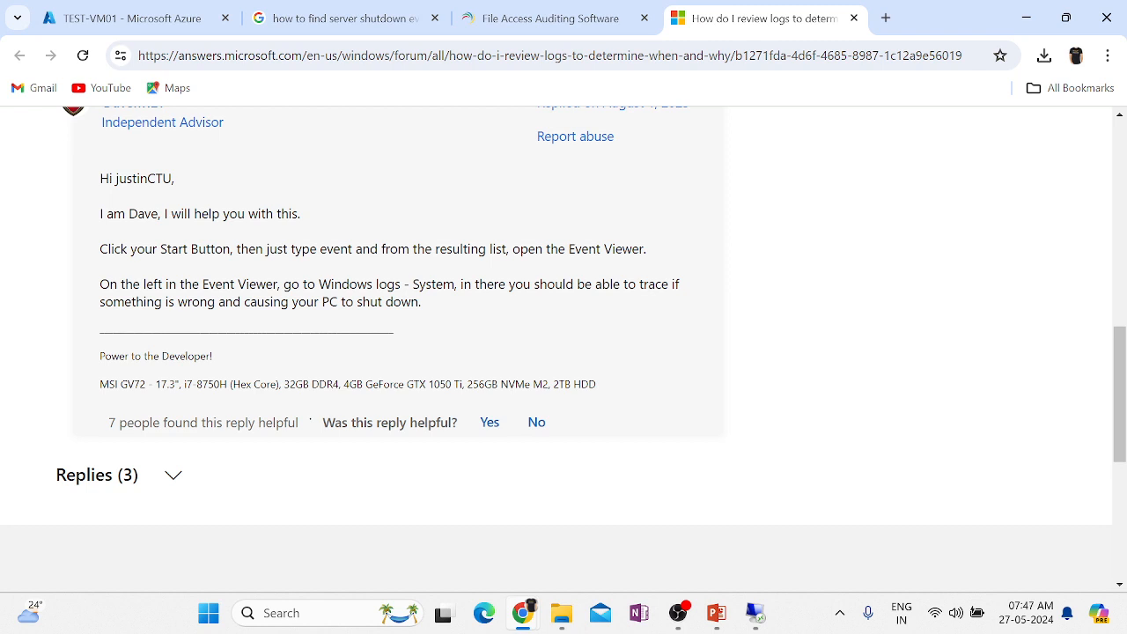
{"action": "scroll", "coordinate": [596, 362], "scroll_direction": "down", "scroll_amount": 5}
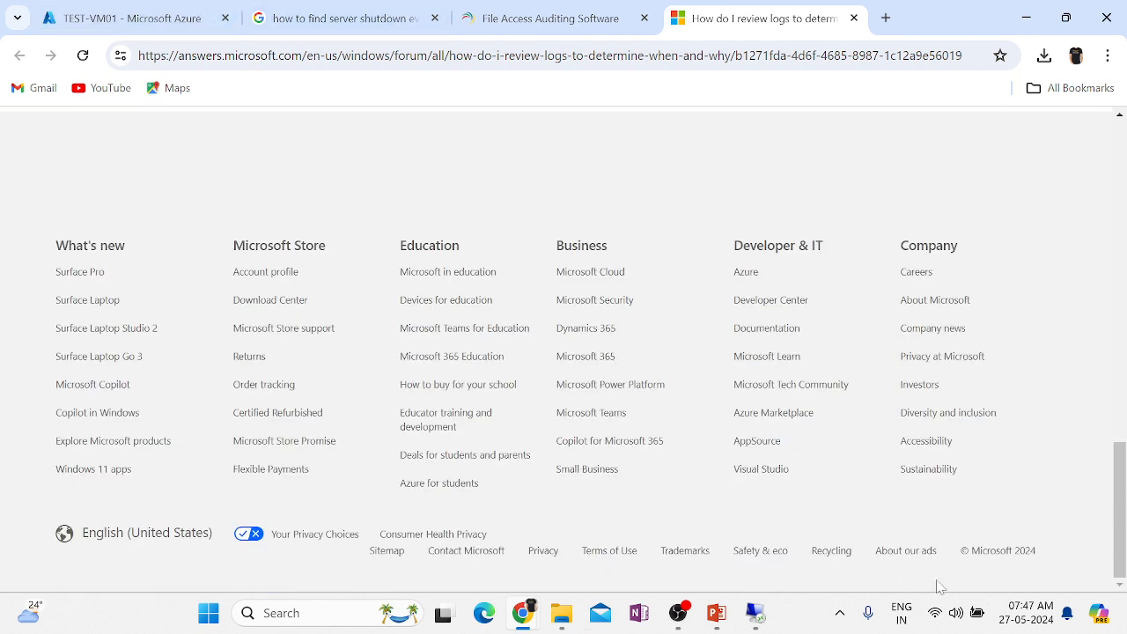
Return to TEST-VM01's Event Viewer and scroll through the filtered System log entries.
{"action": "left_click", "coordinate": [755, 613]}
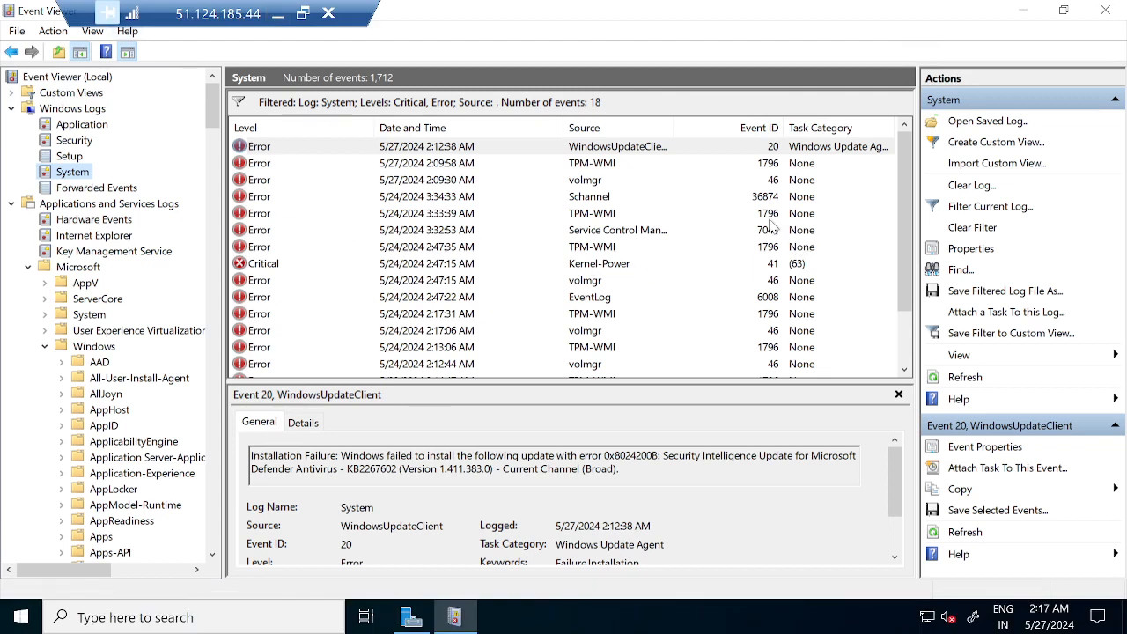
{"action": "scroll", "coordinate": [859, 332], "scroll_direction": "down", "scroll_amount": 1}
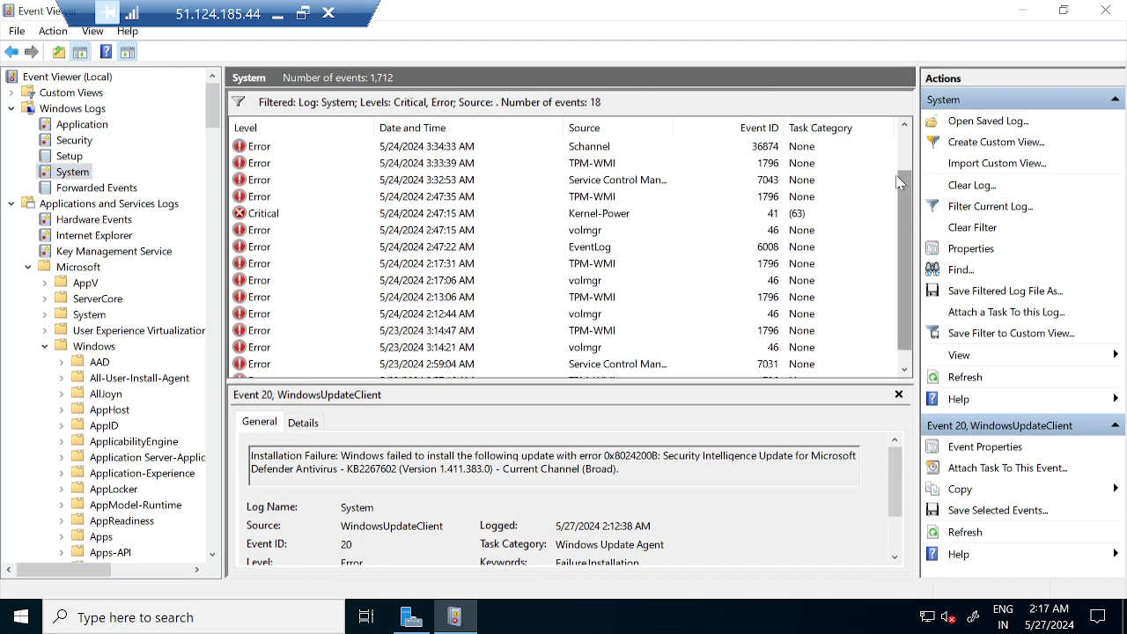
{"action": "scroll", "coordinate": [902, 184], "scroll_direction": "up", "scroll_amount": 1}
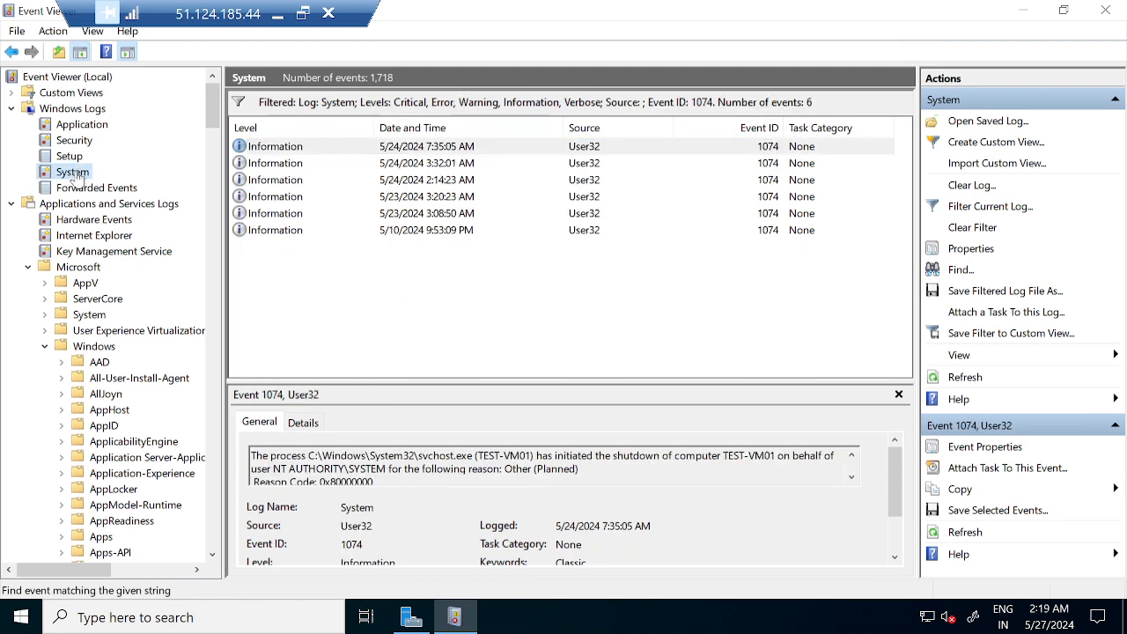
{"action": "right_click", "coordinate": [74, 180]}
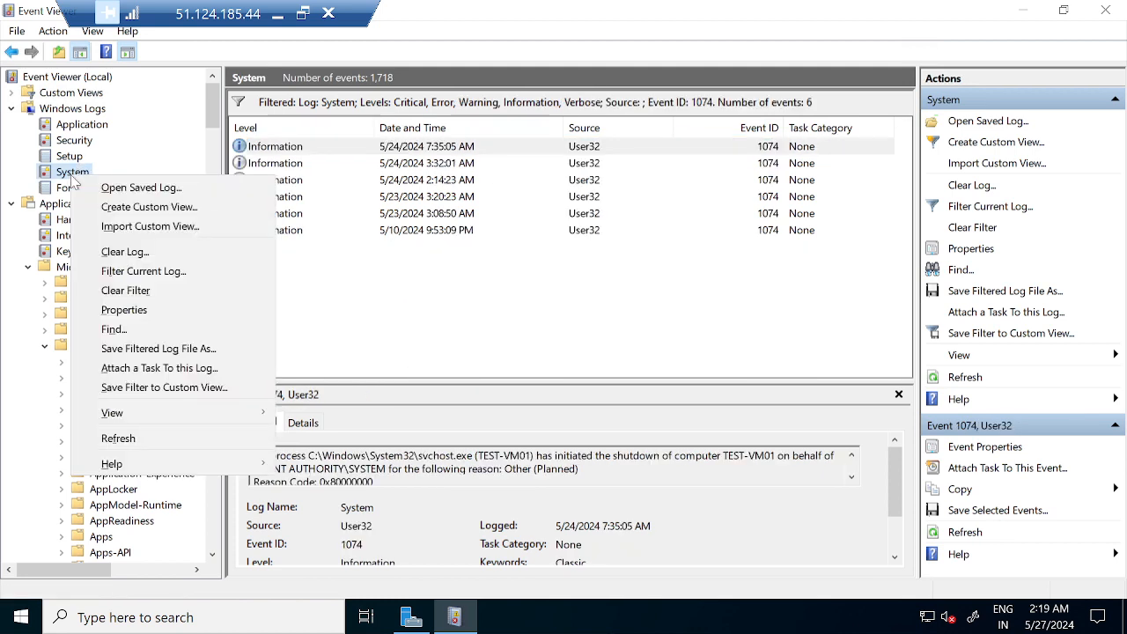
{"action": "left_click", "coordinate": [125, 332]}
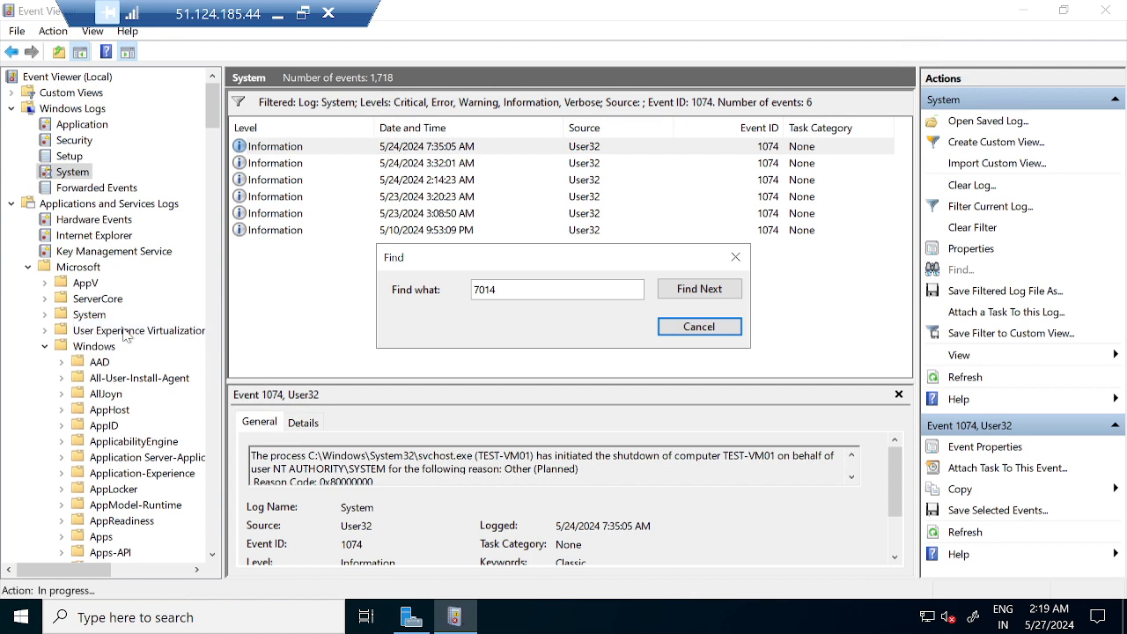
{"action": "left_click", "coordinate": [502, 292]}
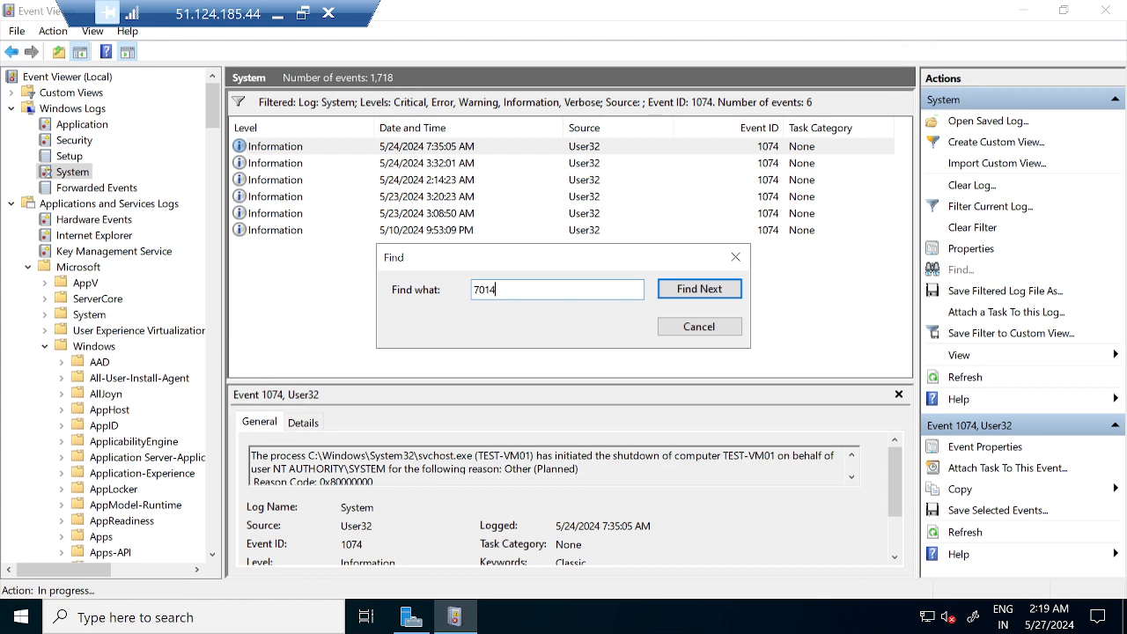
{"action": "key", "text": "BackSpace"}
{"action": "key", "text": "BackSpace"}
{"action": "key", "text": "BackSpace"}
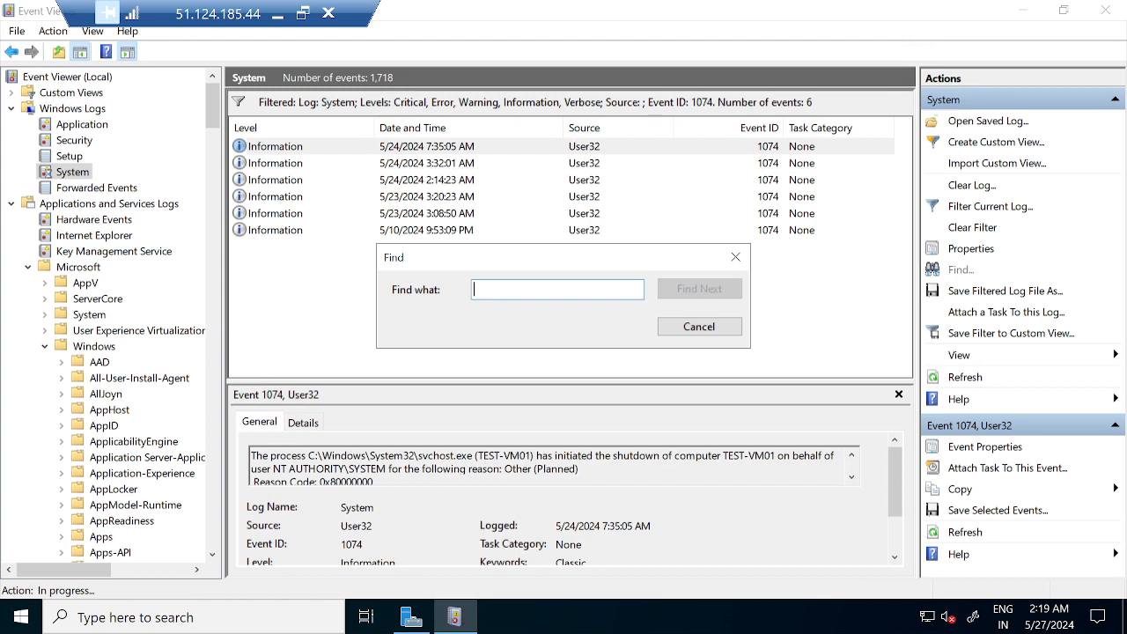
{"action": "type", "text": "1074"}
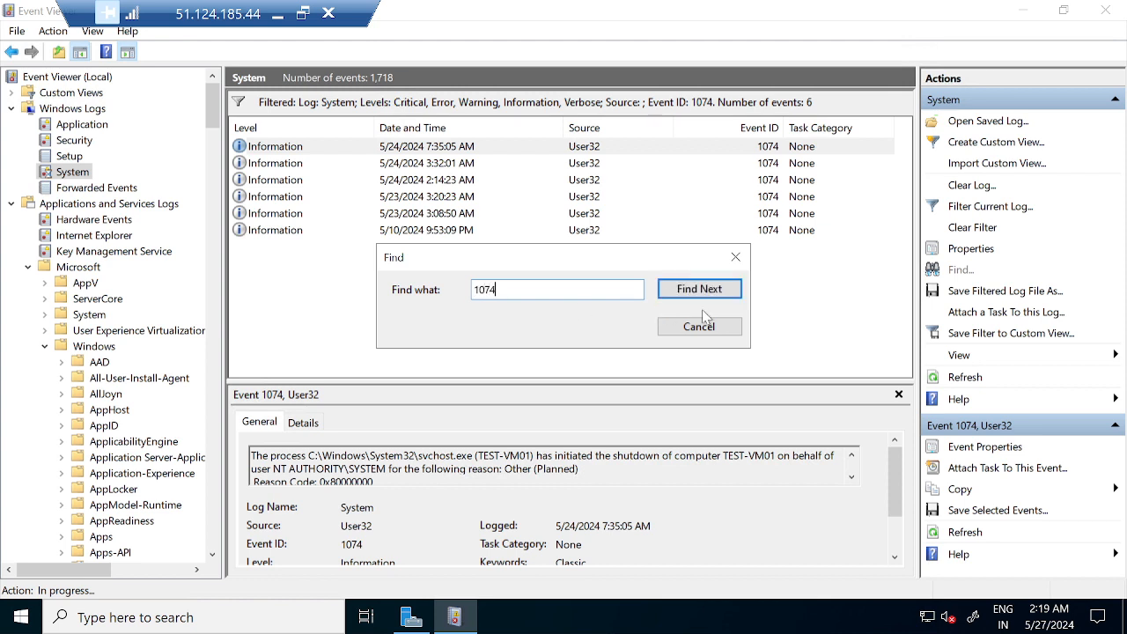
{"action": "left_click", "coordinate": [699, 327]}
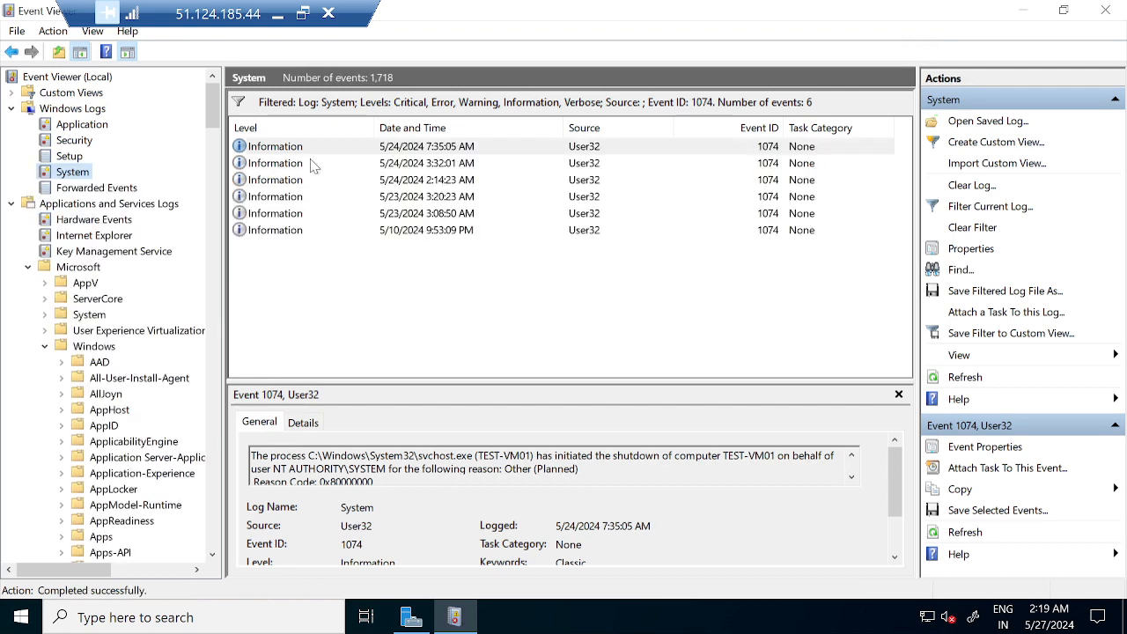
{"action": "double_click", "coordinate": [283, 148]}
{"action": "scroll", "coordinate": [731, 512], "scroll_direction": "down", "scroll_amount": 2}
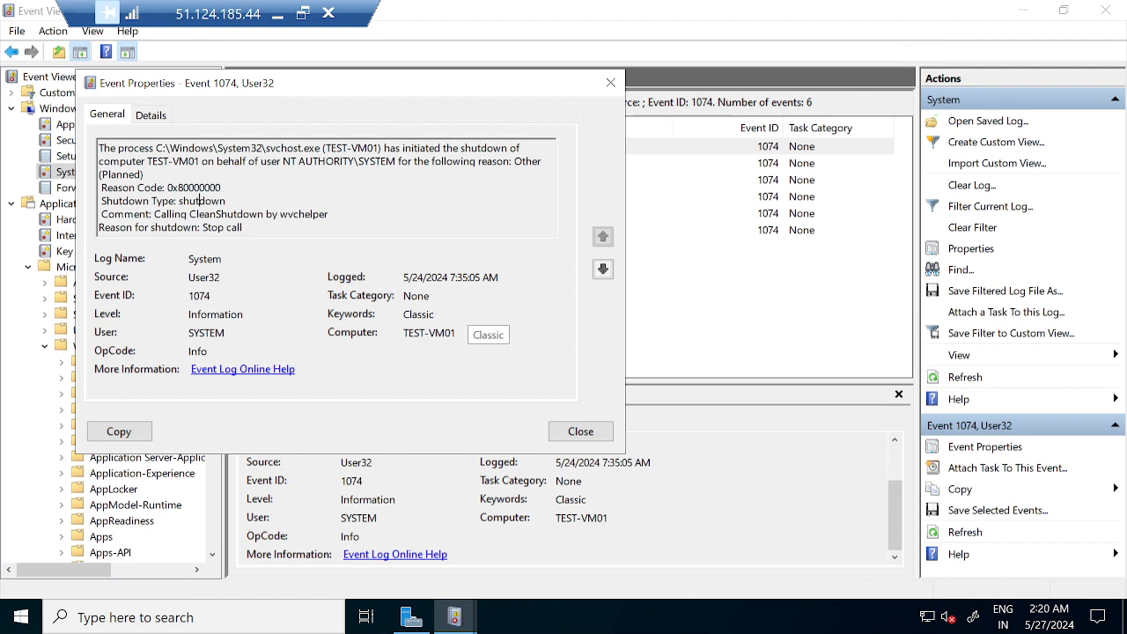
{"action": "double_click", "coordinate": [208, 332]}
{"action": "left_click", "coordinate": [208, 333]}
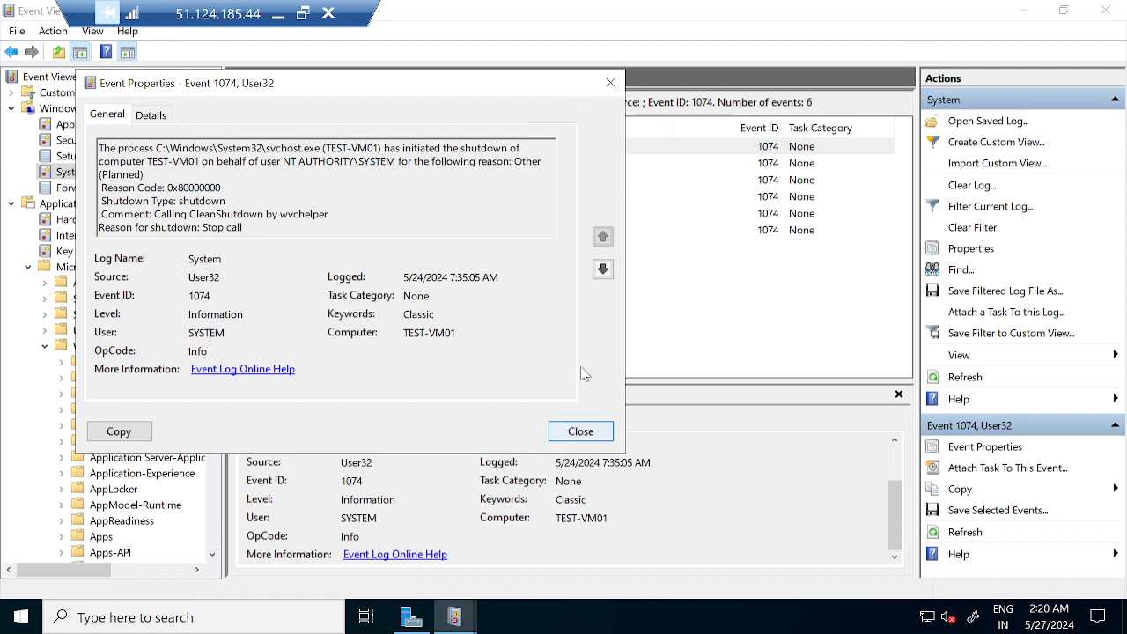
{"action": "left_click", "coordinate": [603, 268]}
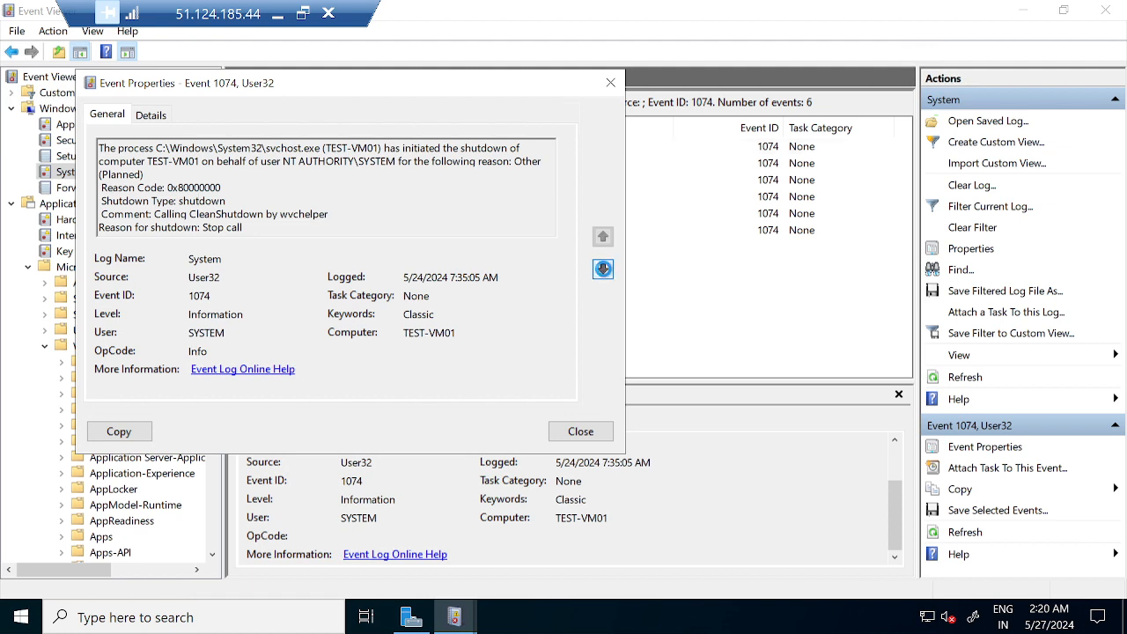
{"action": "left_click", "coordinate": [603, 269]}
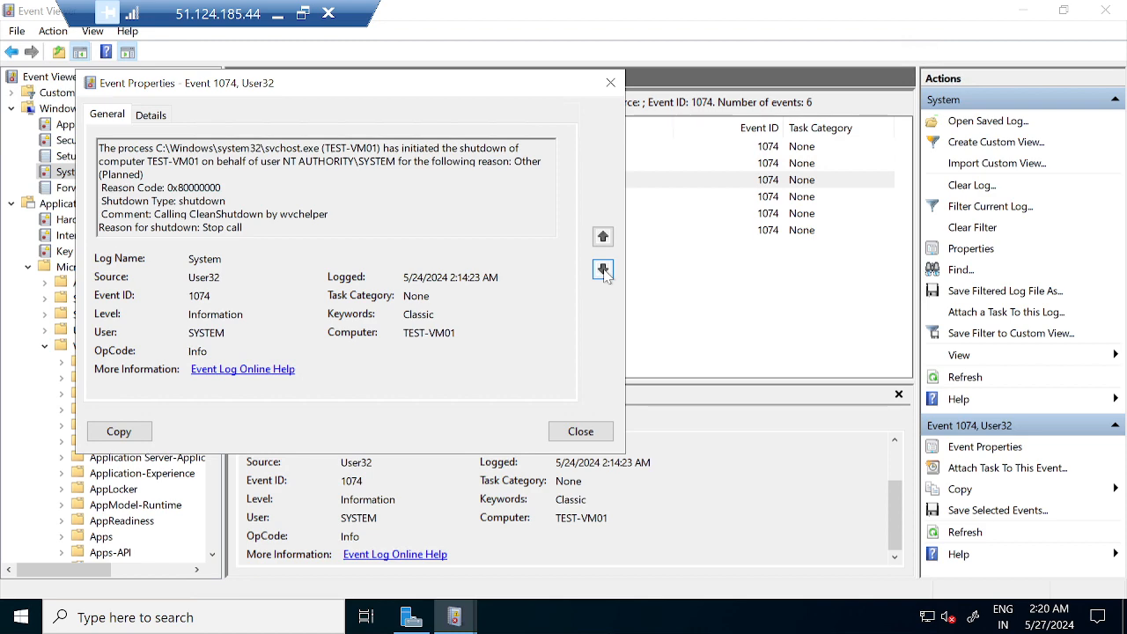
{"action": "left_click", "coordinate": [603, 269]}
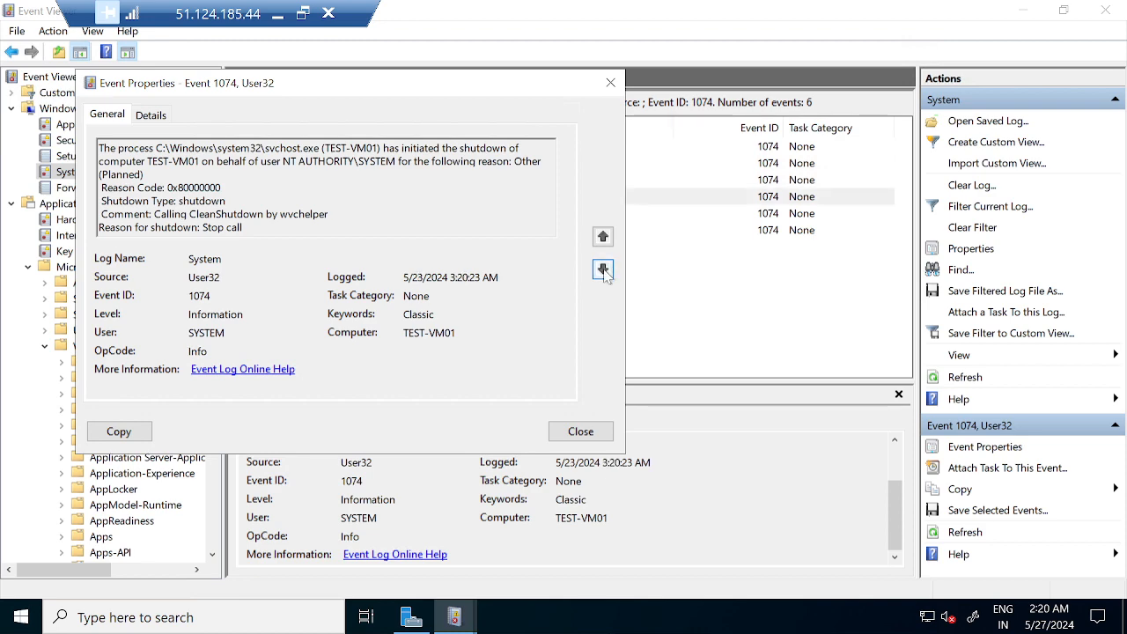
{"action": "left_click", "coordinate": [604, 270]}
{"action": "left_click", "coordinate": [581, 432]}
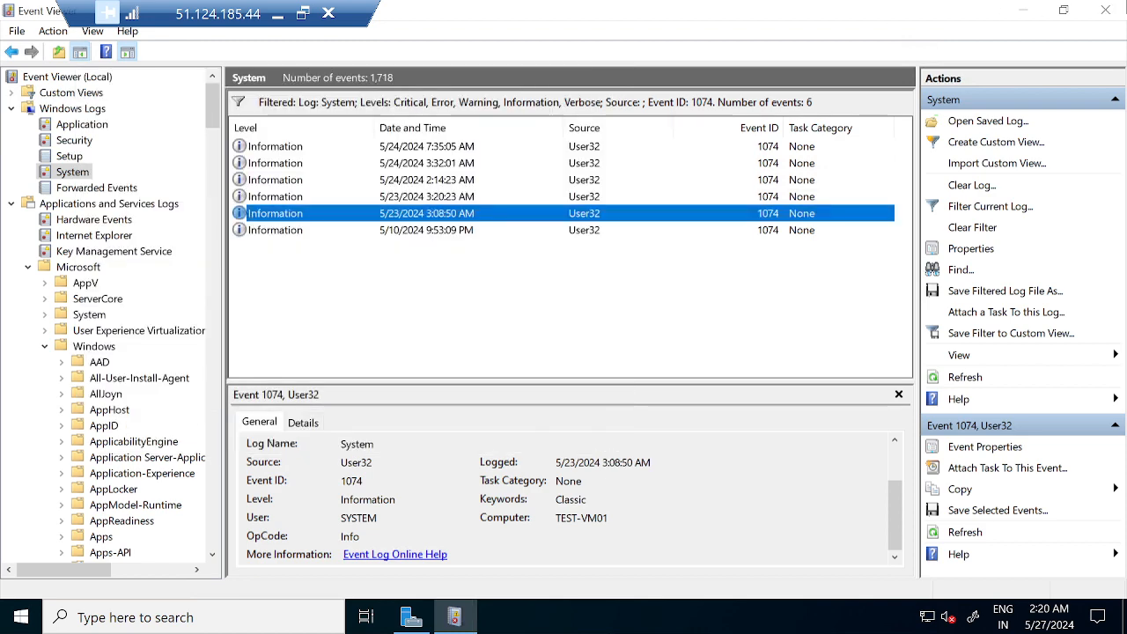
Restart TEST-VM01 from the Start quick menu with reason Other (Unplanned), acknowledging the session-ended message.
{"action": "right_click", "coordinate": [27, 620]}
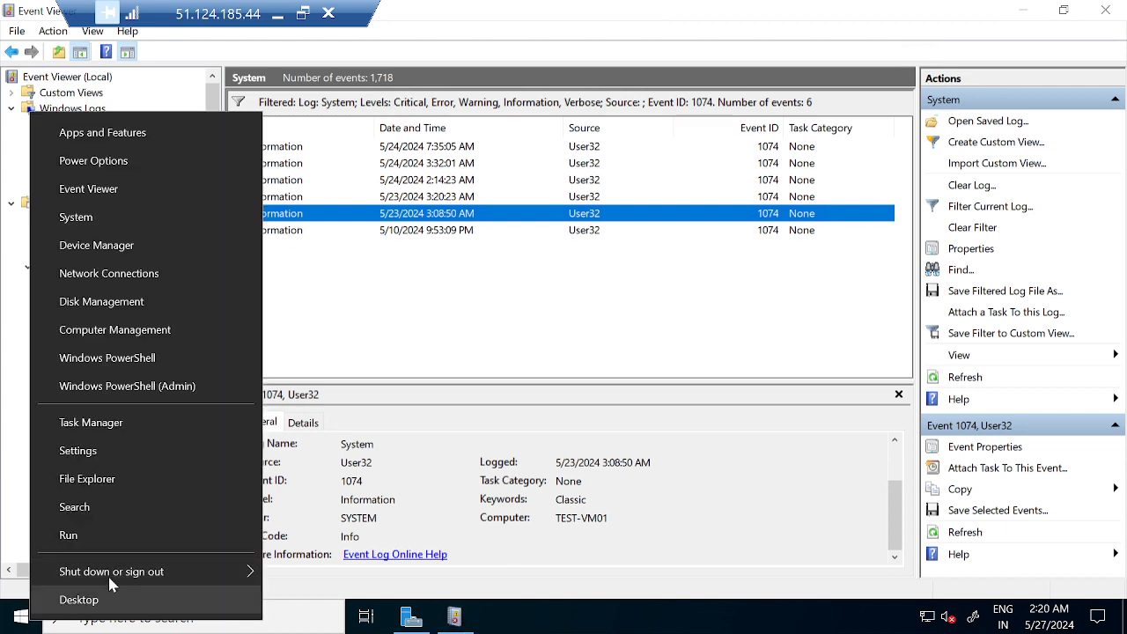
{"action": "mouse_move", "coordinate": [155, 568]}
{"action": "left_click", "coordinate": [344, 558]}
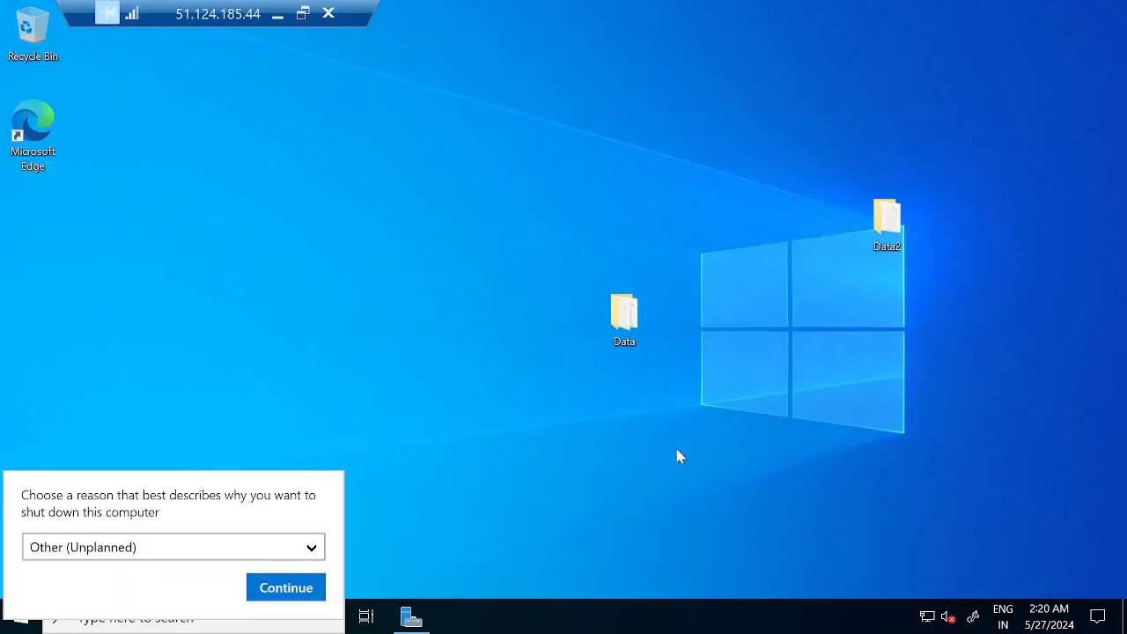
{"action": "left_click", "coordinate": [284, 590]}
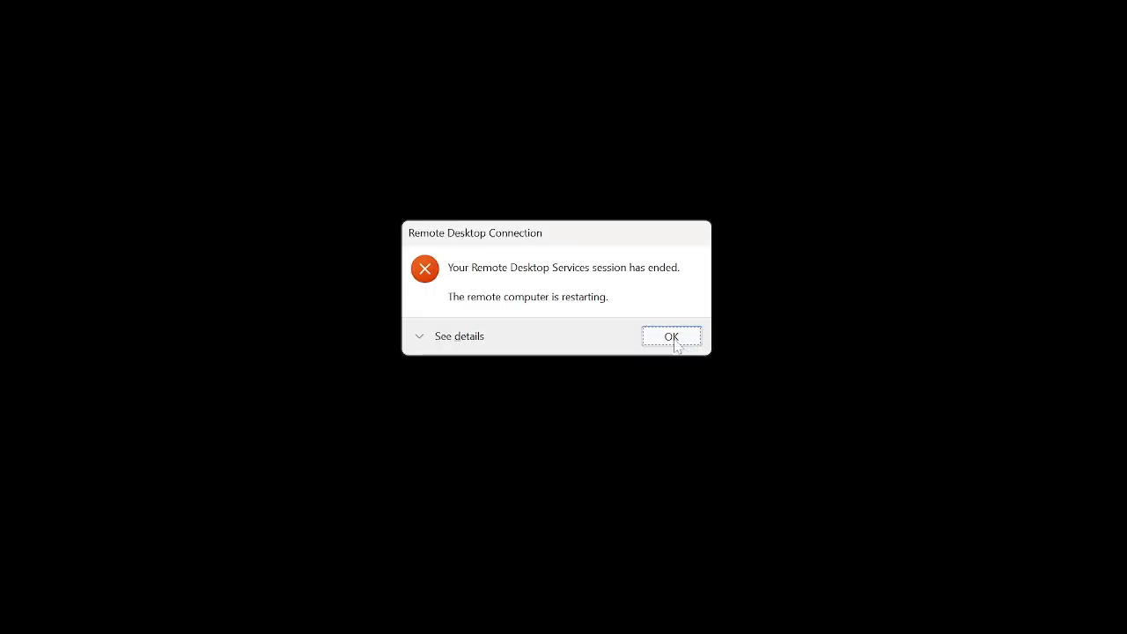
{"action": "left_click", "coordinate": [678, 349]}
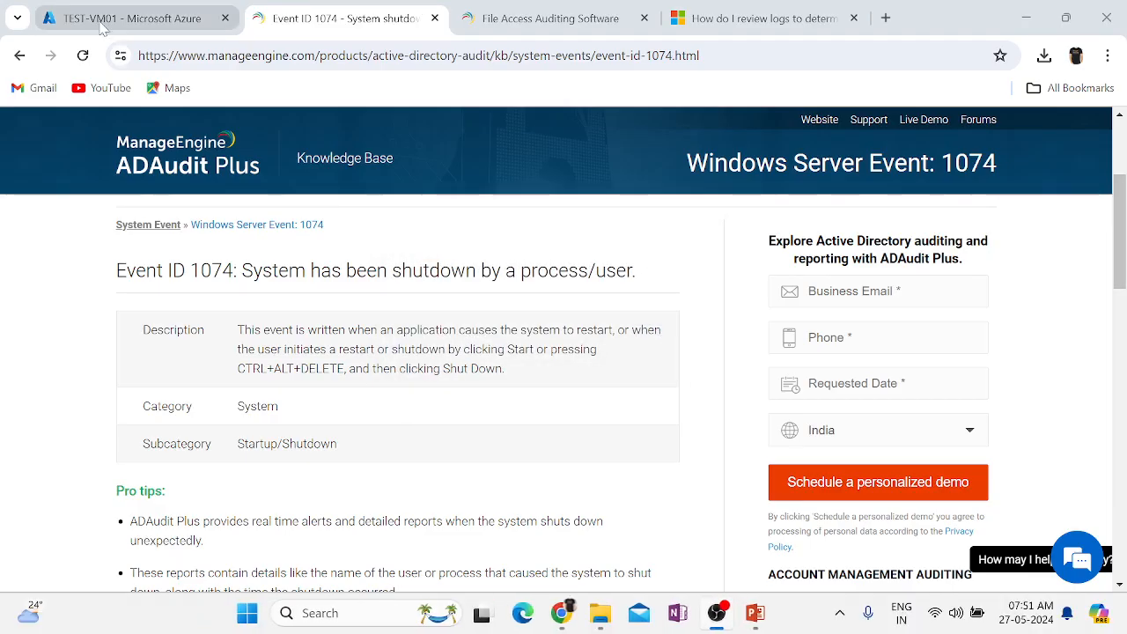
Refresh TEST-VM01's Azure Activity log and scan its 25 entries, including the new Start Virtual Machine.
{"action": "left_click", "coordinate": [102, 21]}
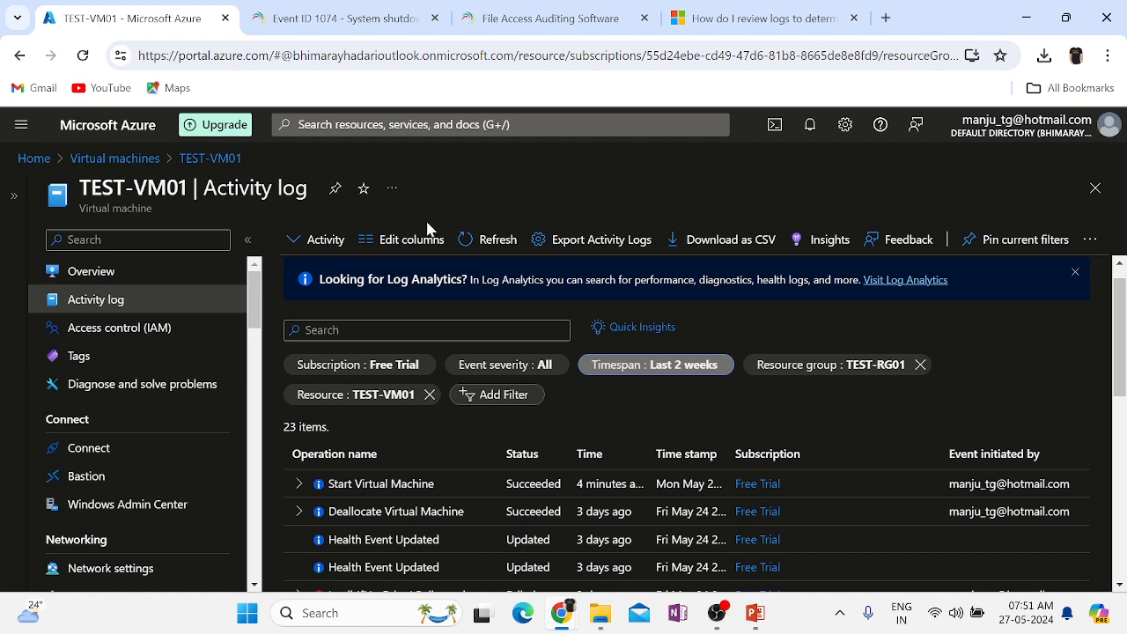
{"action": "left_click", "coordinate": [495, 239]}
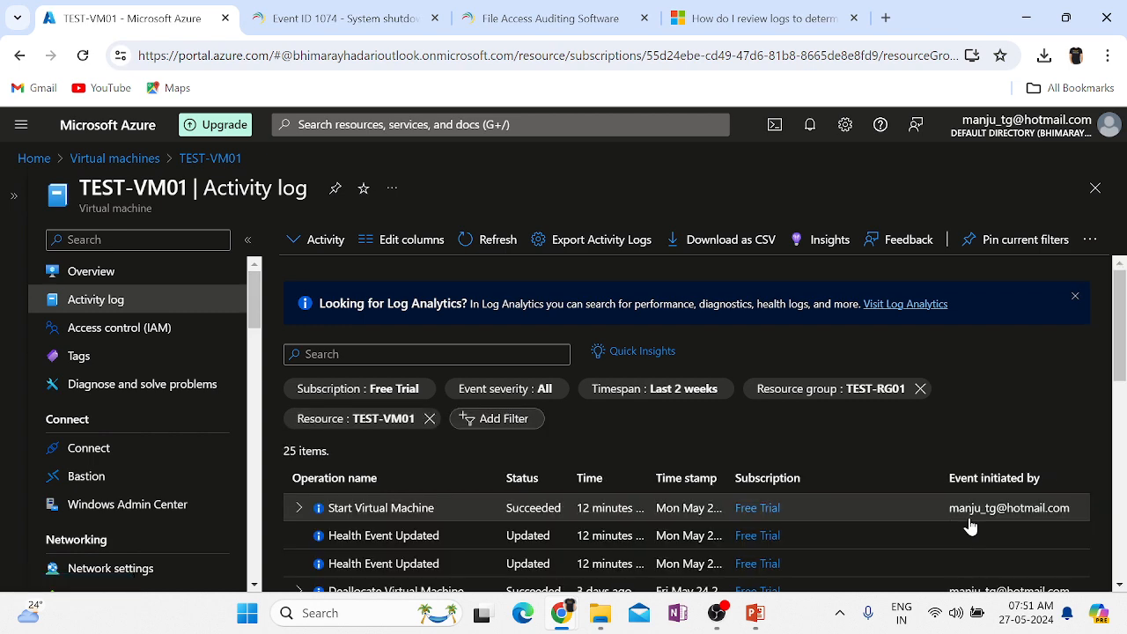
{"action": "scroll", "coordinate": [969, 525], "scroll_direction": "down", "scroll_amount": 3}
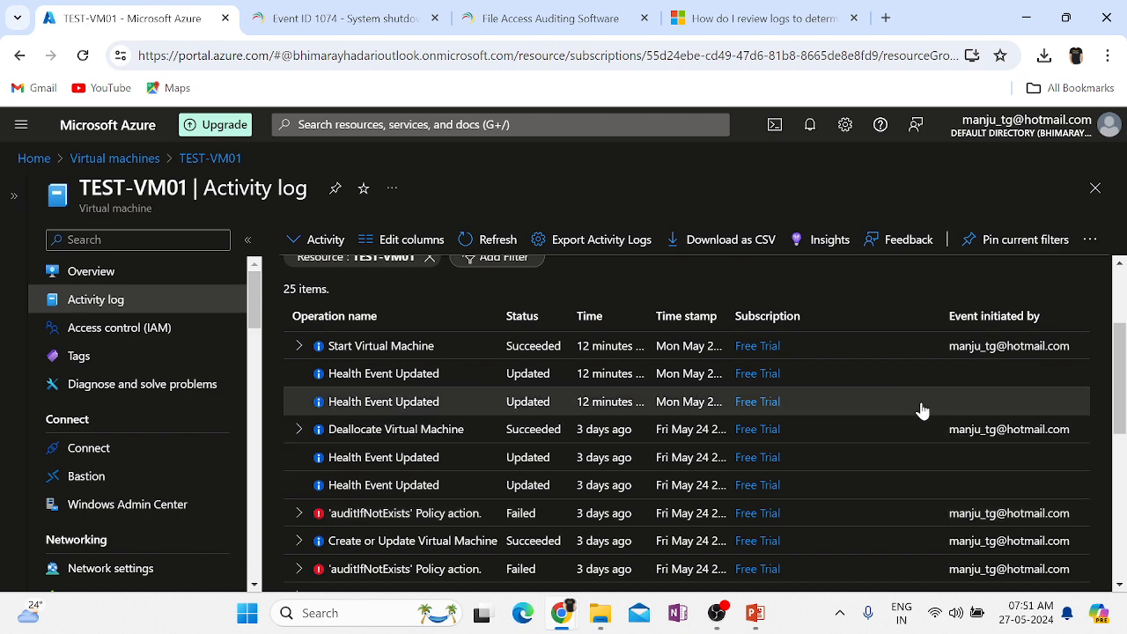
{"action": "scroll", "coordinate": [921, 411], "scroll_direction": "up", "scroll_amount": 3}
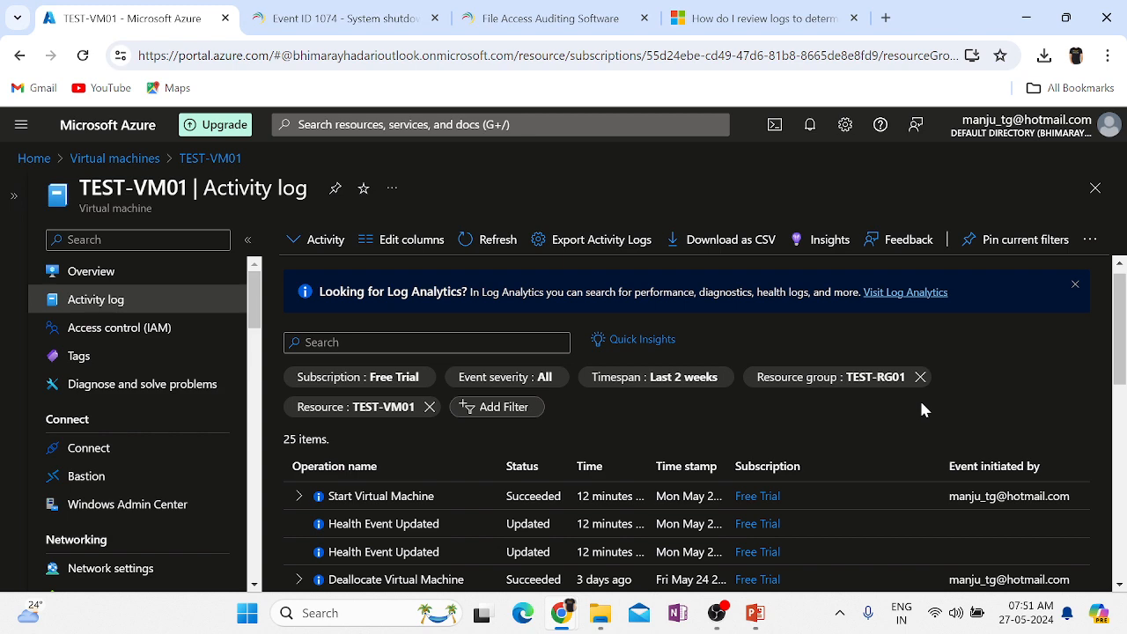
Launch mstsc, connect to 51.124.185.44:3389 with the account password and accept the certificate warning.
{"action": "left_click", "coordinate": [1022, 22]}
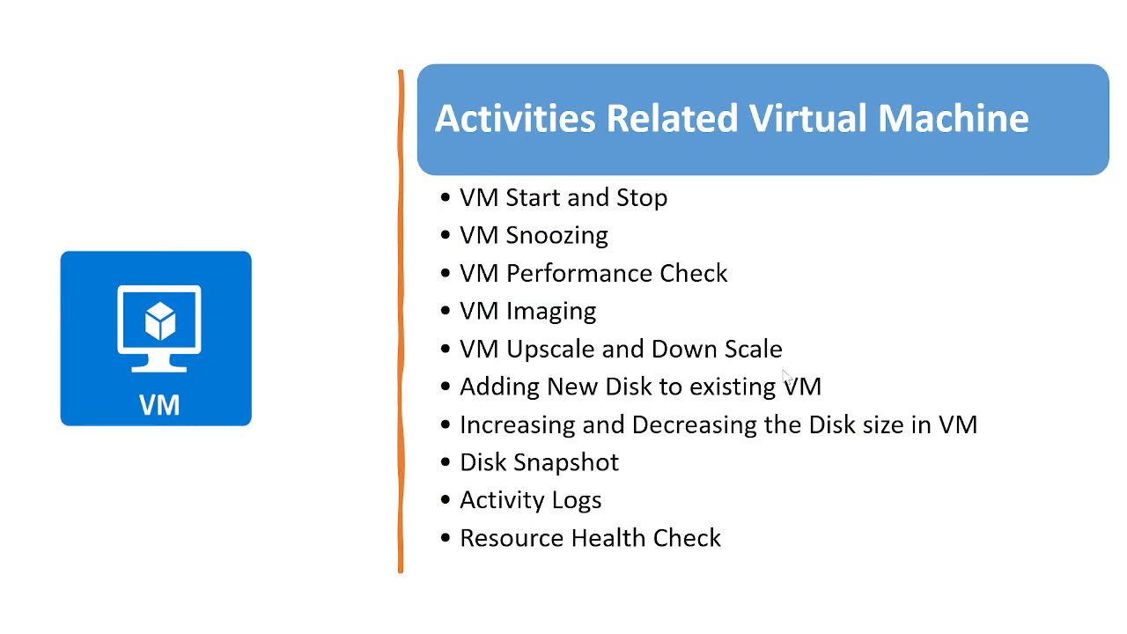
{"action": "key", "text": "super+r"}
{"action": "key", "text": "Return"}
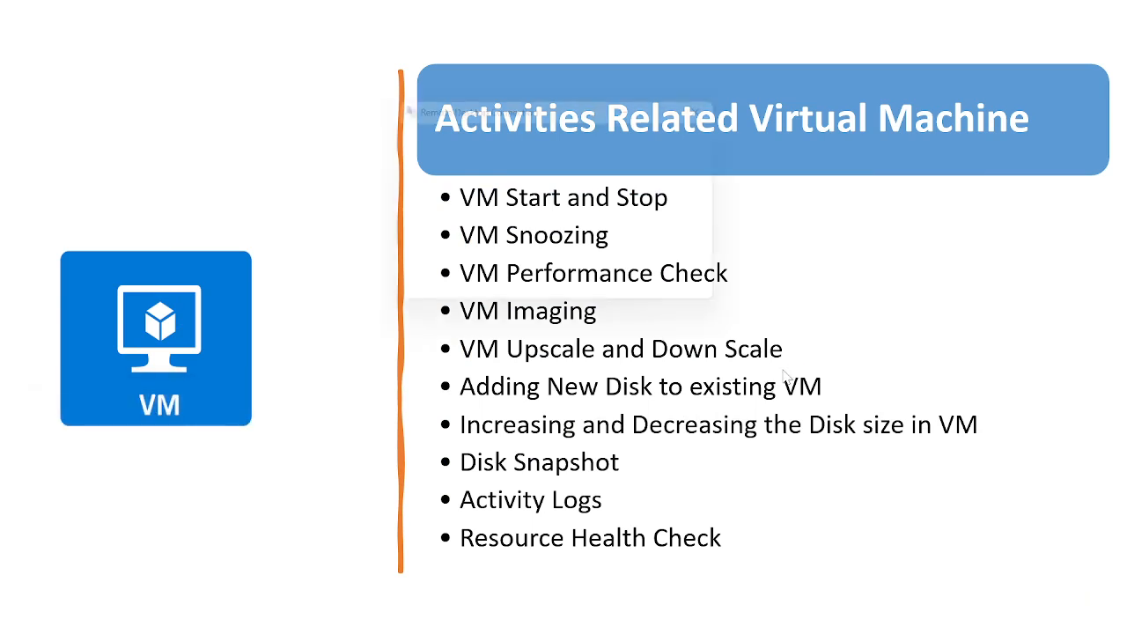
{"action": "key", "text": "Return"}
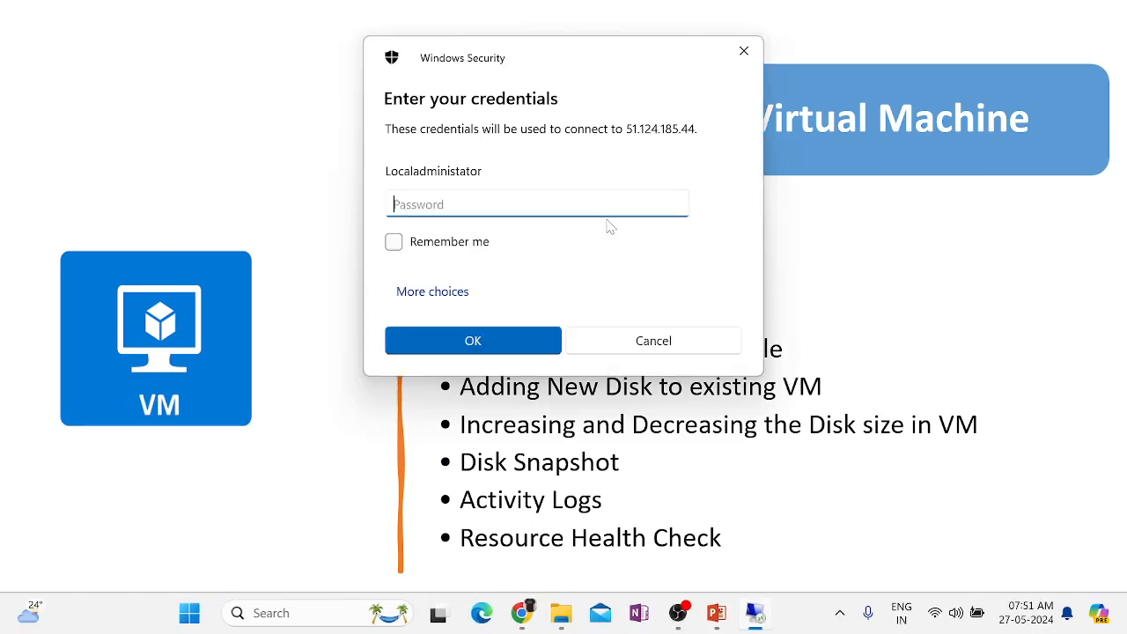
{"action": "type", "text": "************"}
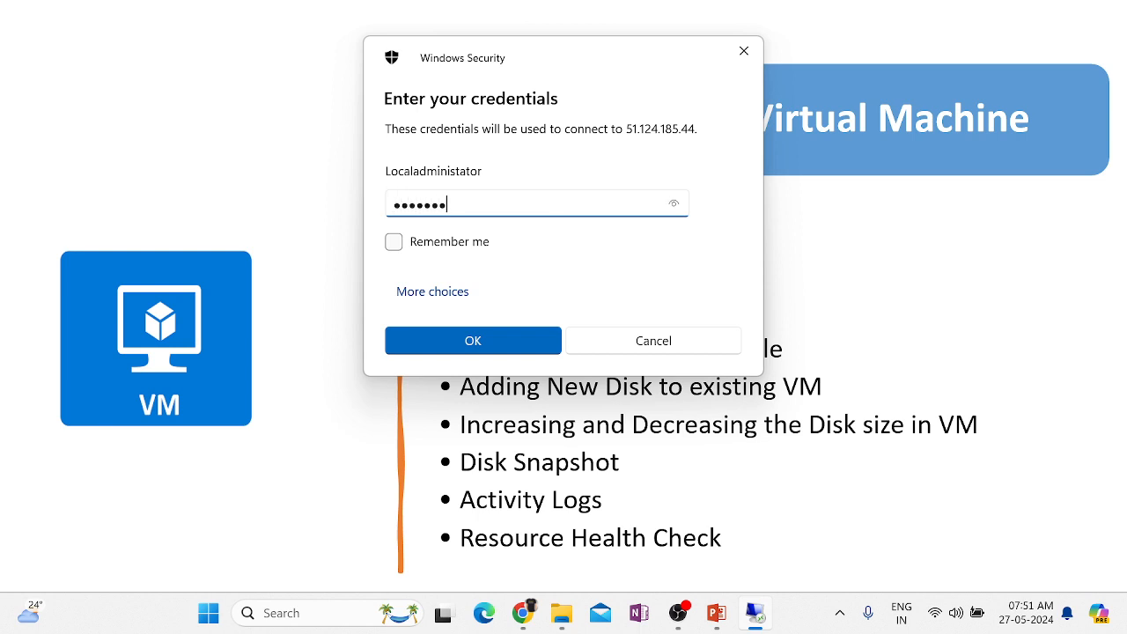
{"action": "key", "text": "Return"}
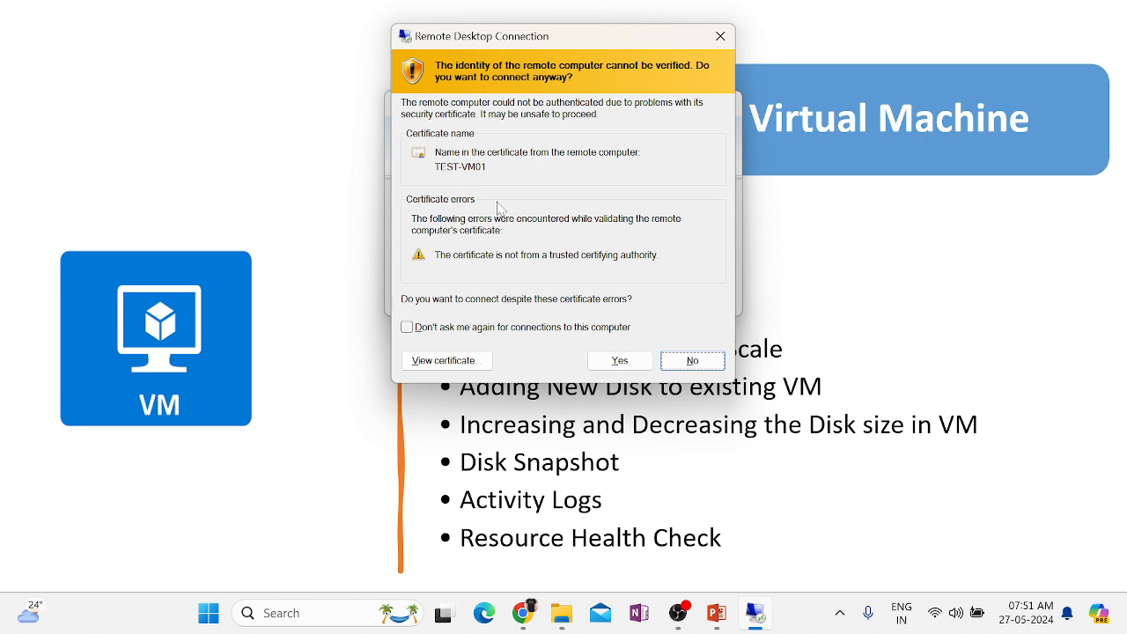
{"action": "left_click", "coordinate": [621, 362]}
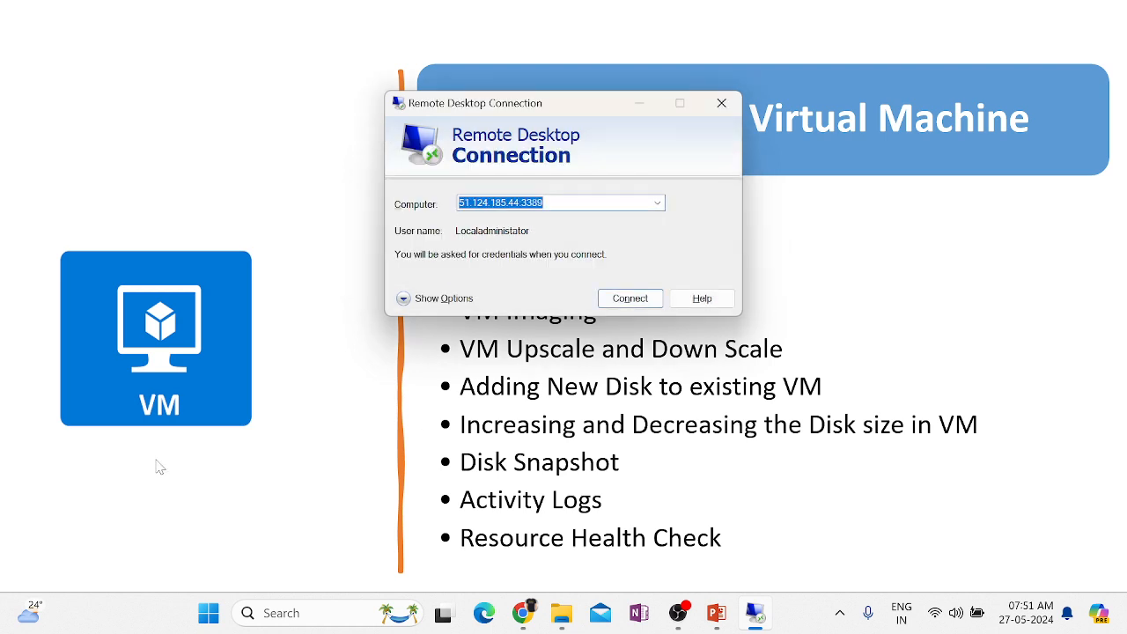
Retry the connection, re-enter the account password and accept the certificate warning to reach the desktop.
{"action": "left_click", "coordinate": [636, 303]}
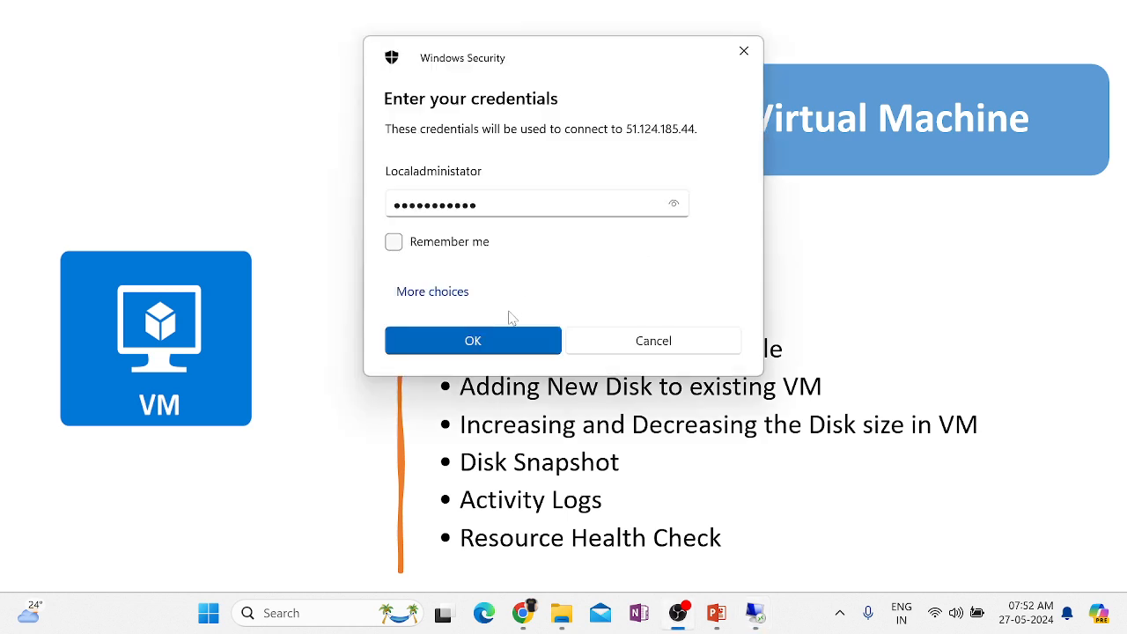
{"action": "left_click", "coordinate": [501, 337]}
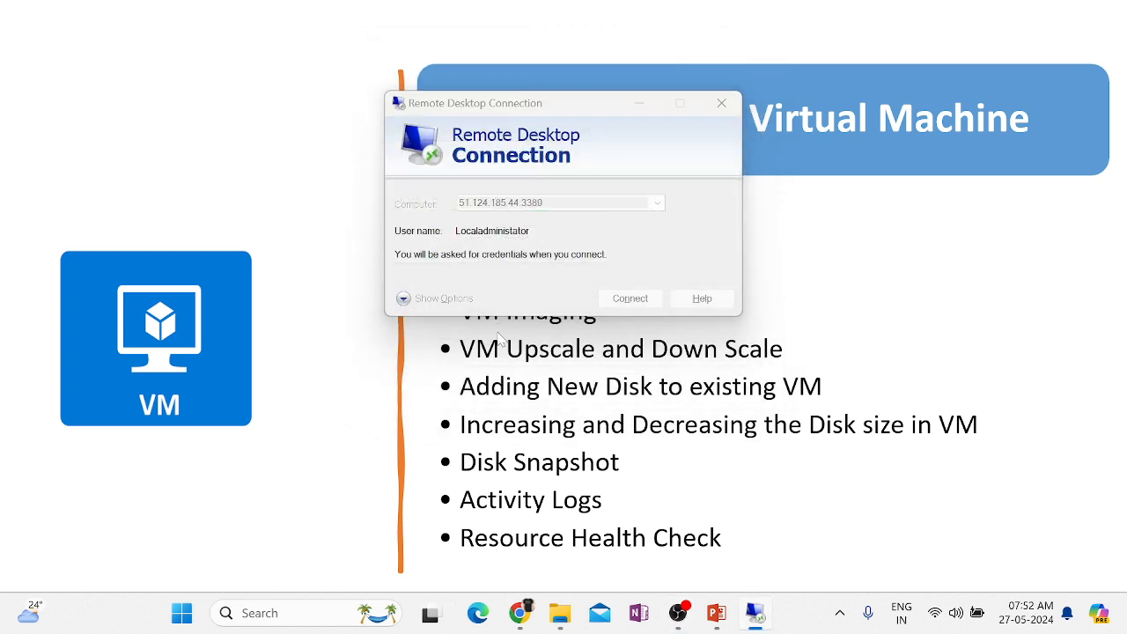
{"action": "type", "text": "************"}
{"action": "key", "text": "Return"}
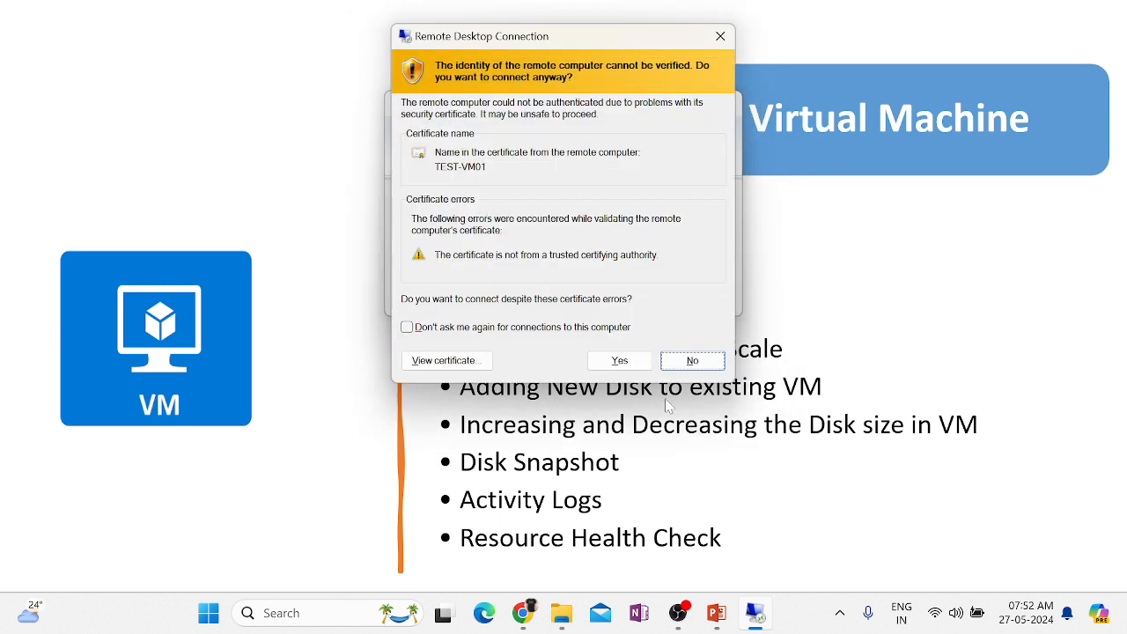
{"action": "left_click", "coordinate": [625, 362]}
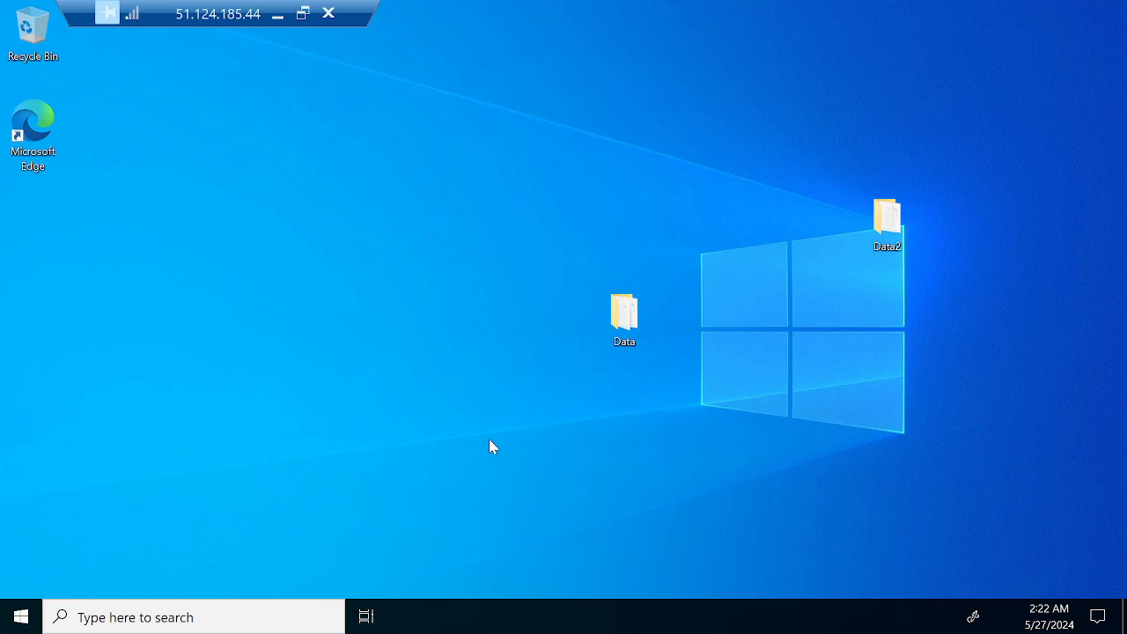
Open Event Viewer on TEST-VM01 via taskbar search for 'event viewer' and expand Windows Logs.
{"action": "key", "text": "super+r"}
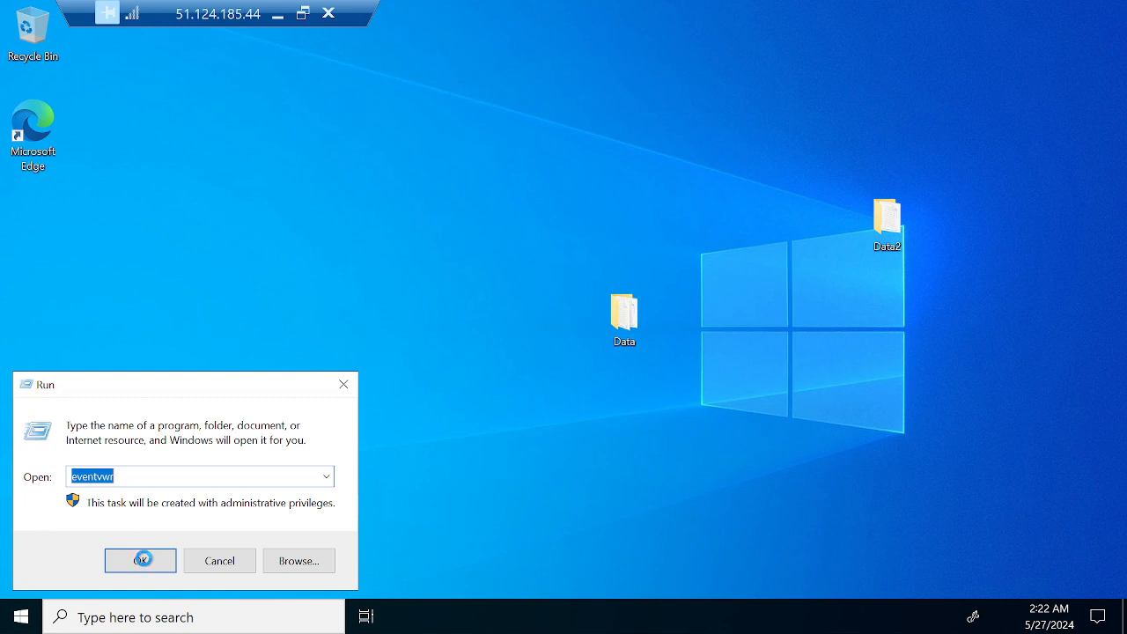
{"action": "left_click", "coordinate": [246, 561]}
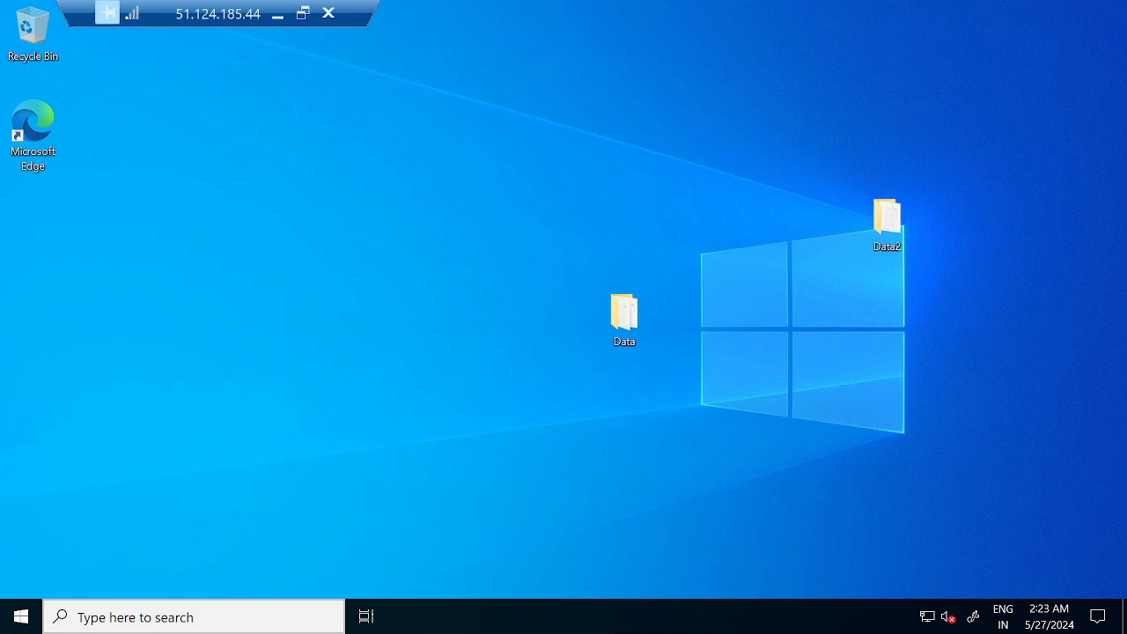
{"action": "left_click", "coordinate": [151, 620]}
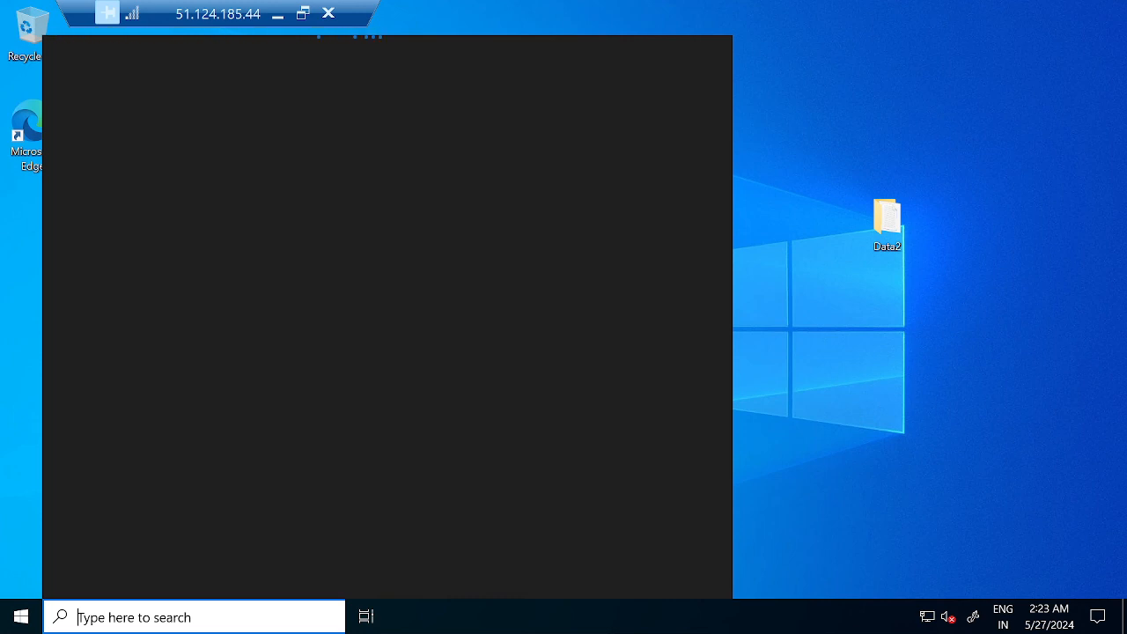
{"action": "type", "text": "eve"}
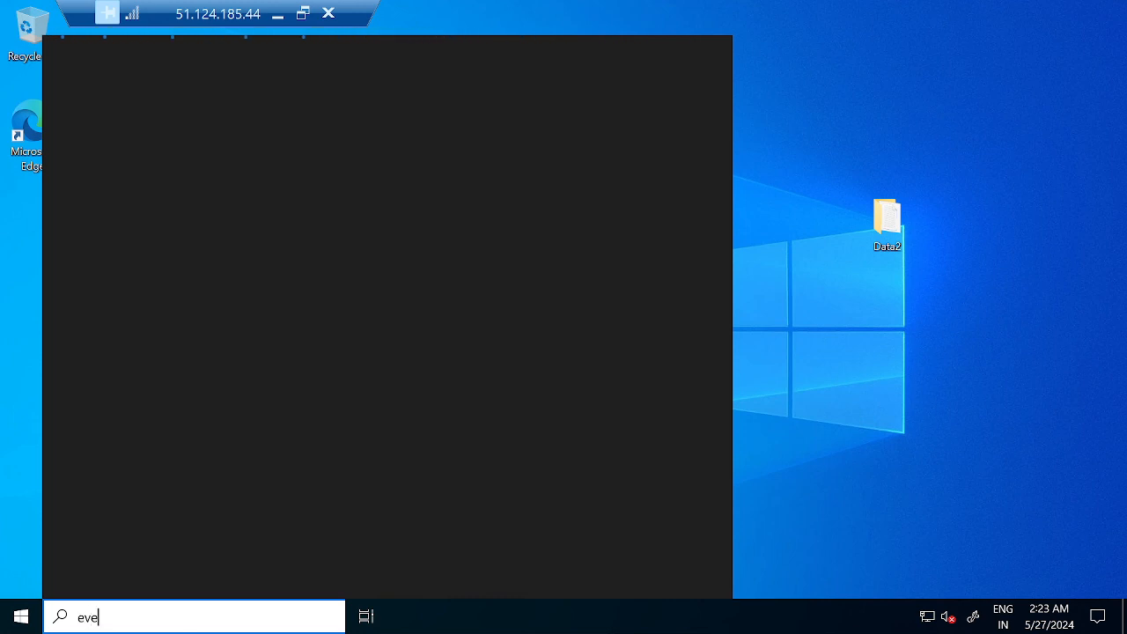
{"action": "type", "text": "nt viewer"}
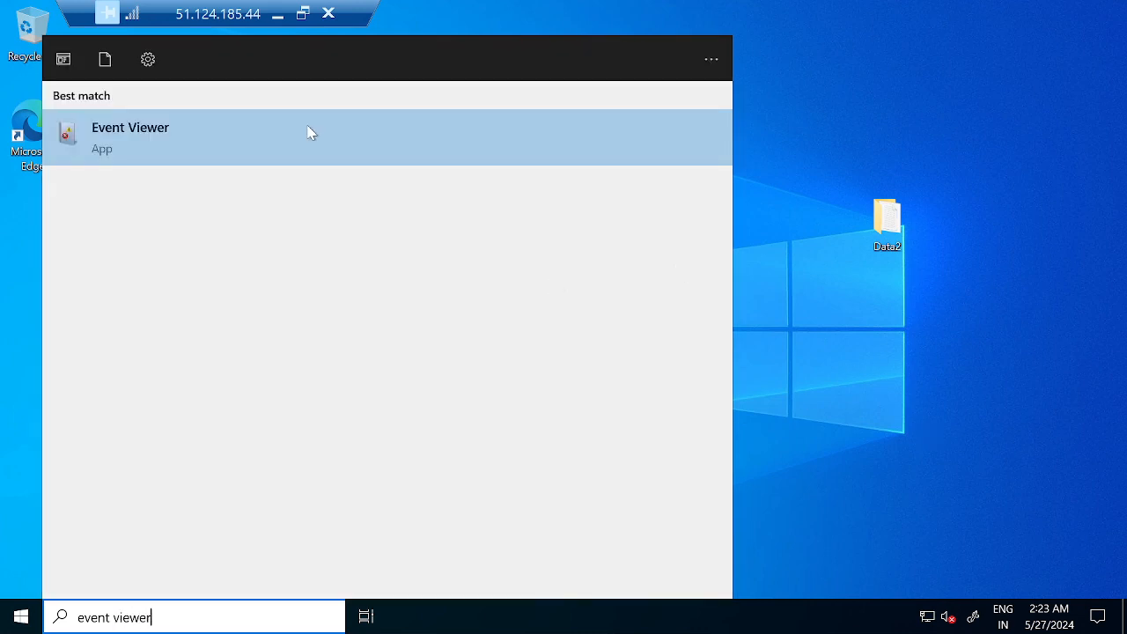
{"action": "left_click", "coordinate": [122, 140]}
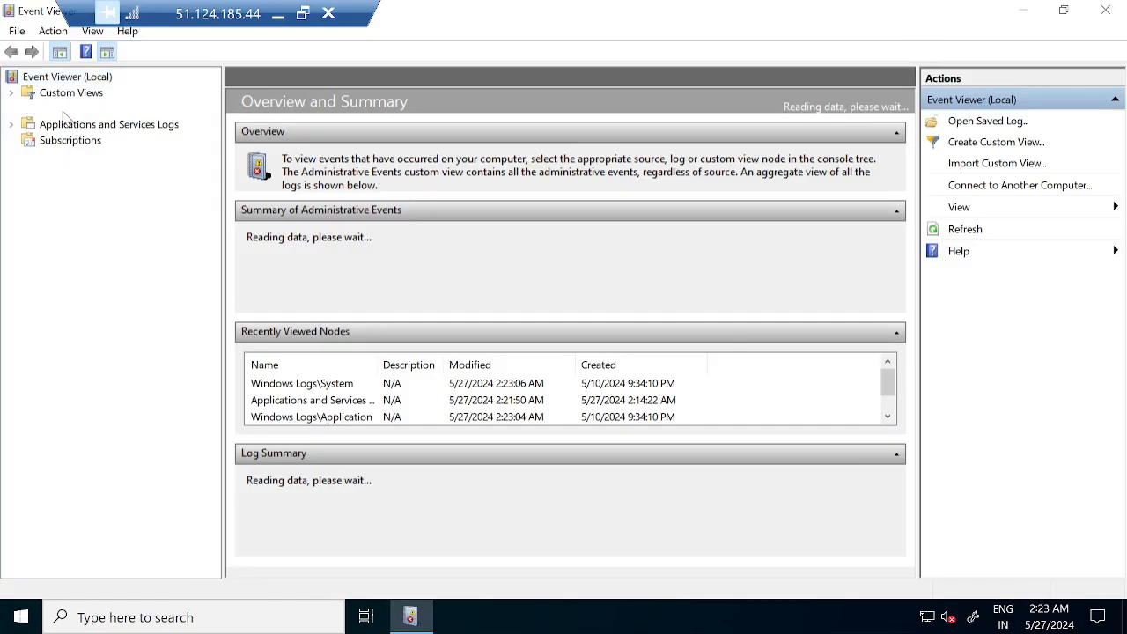
{"action": "double_click", "coordinate": [70, 110]}
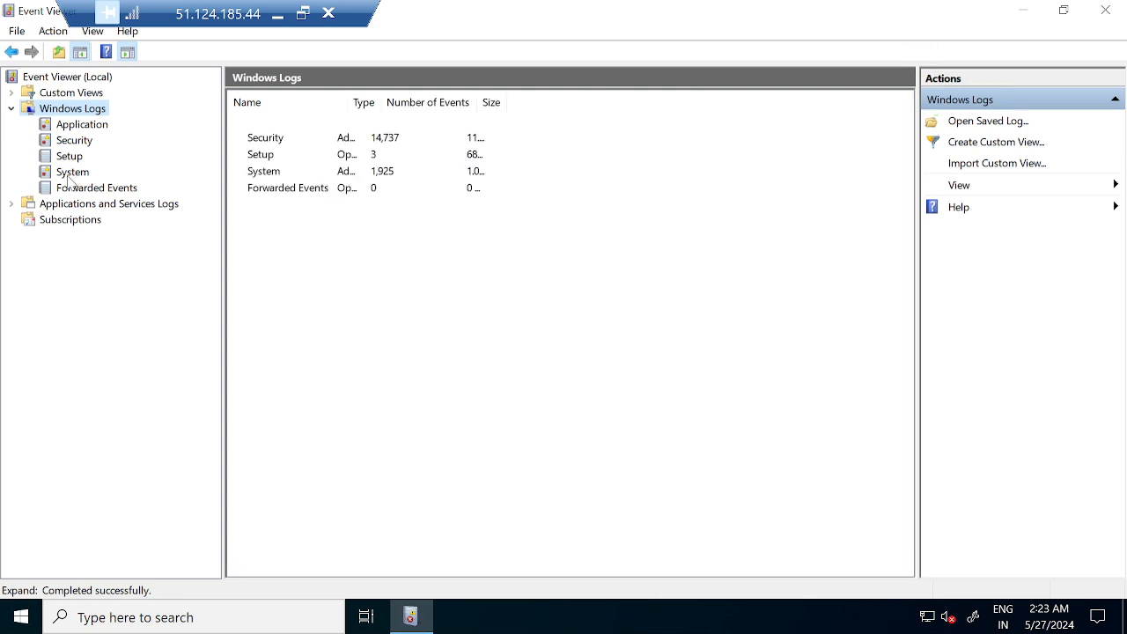
Use Find in the System log to jump to the Event ID 1074 entry.
{"action": "left_click", "coordinate": [72, 172]}
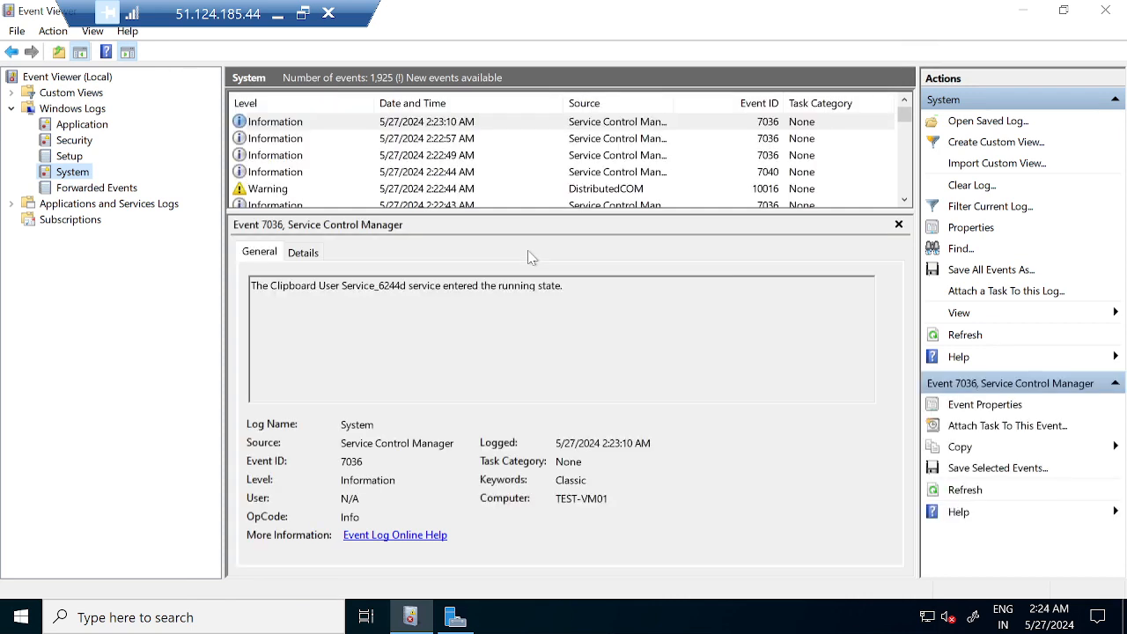
{"action": "right_click", "coordinate": [80, 179]}
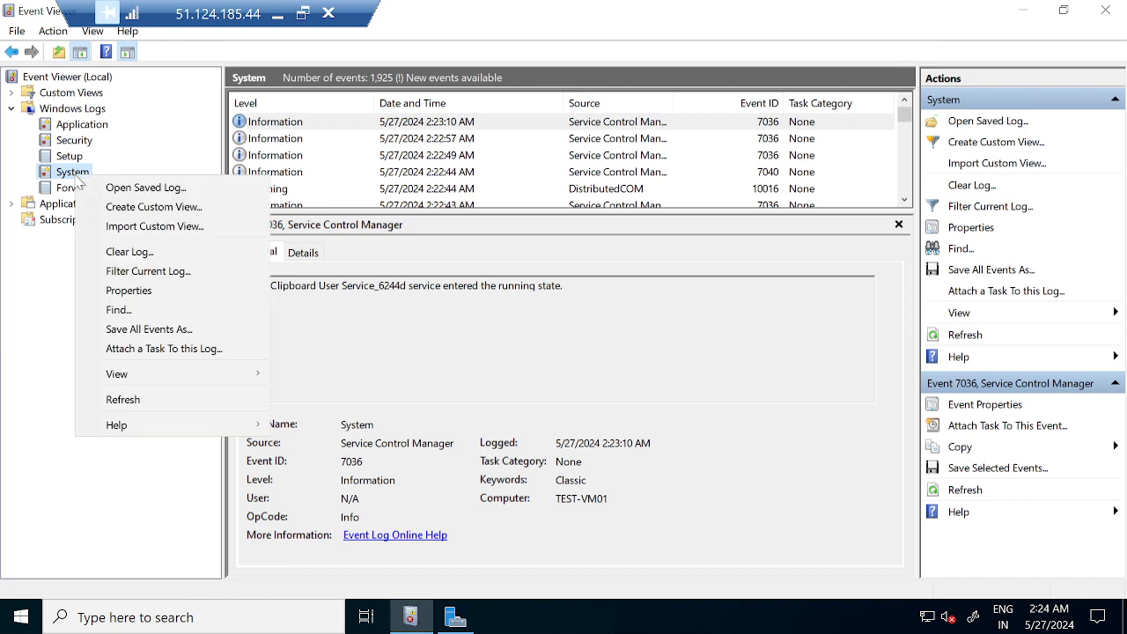
{"action": "left_click", "coordinate": [118, 310]}
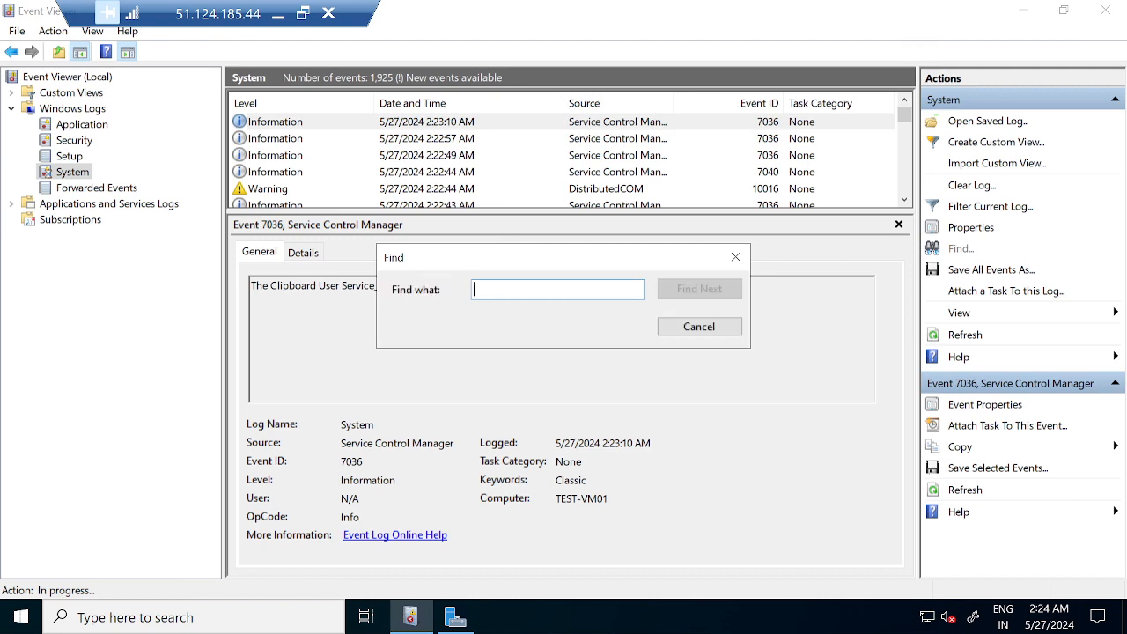
{"action": "type", "text": "1074"}
{"action": "left_click", "coordinate": [695, 292]}
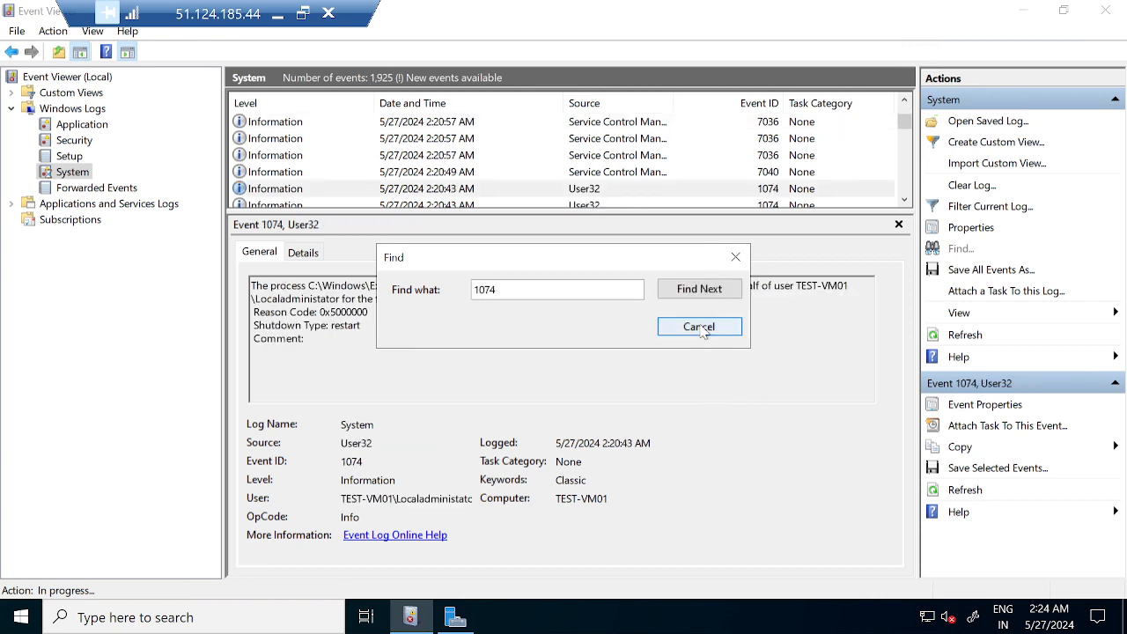
{"action": "left_click", "coordinate": [735, 257]}
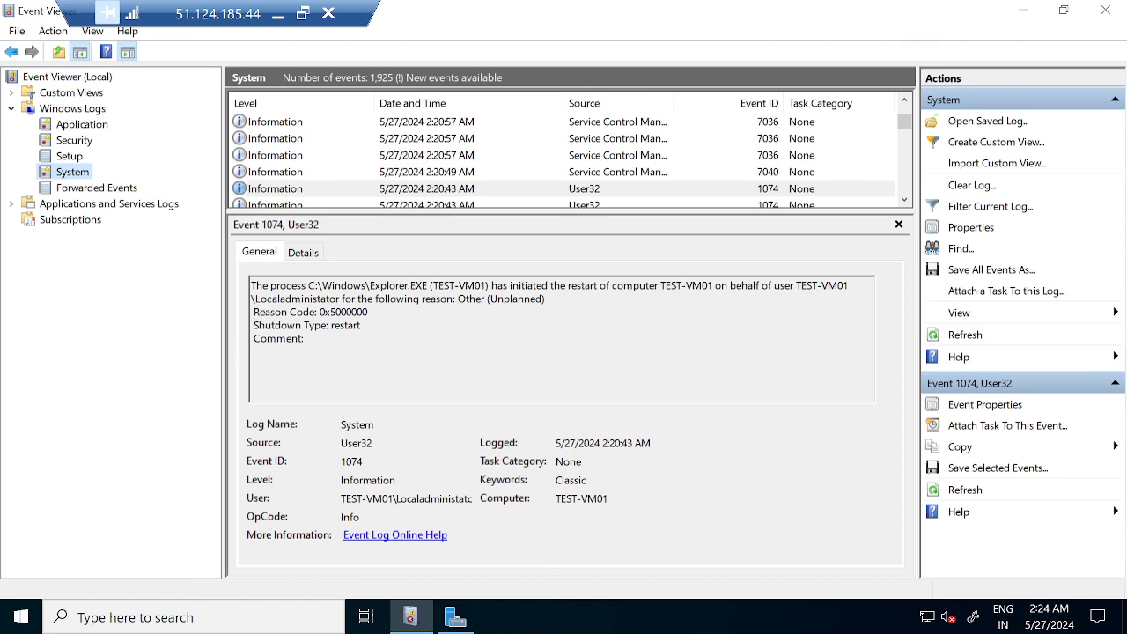
Highlight the event's Other (Unplanned) reason, restart shutdown type and initiating account in its description.
{"action": "double_click", "coordinate": [517, 299]}
{"action": "left_click", "coordinate": [262, 325]}
{"action": "double_click", "coordinate": [345, 325]}
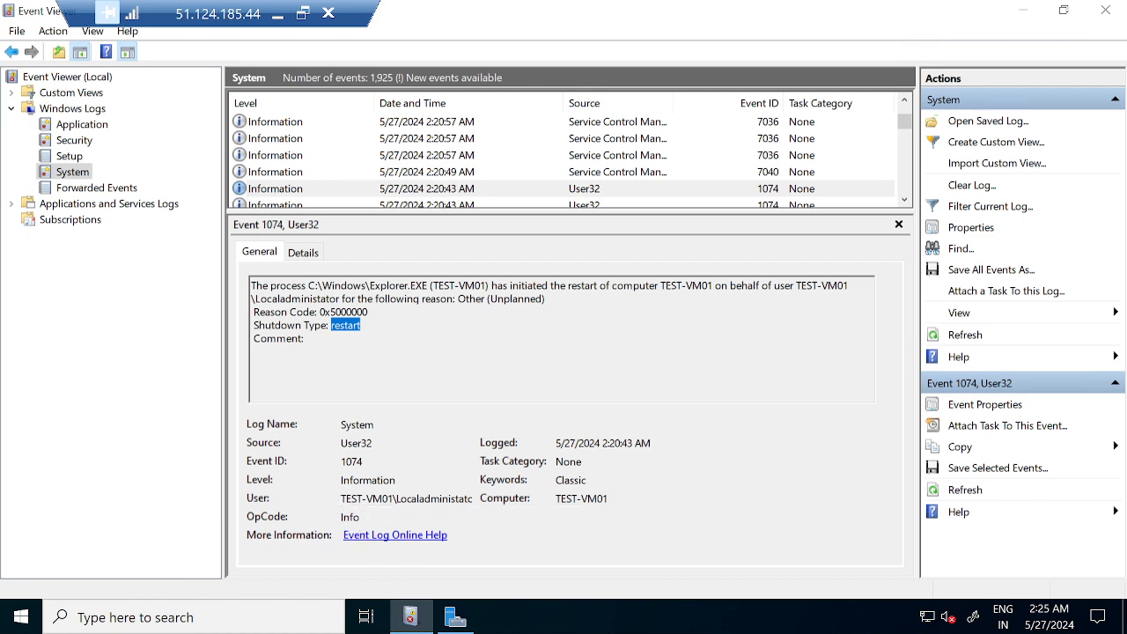
{"action": "left_click_drag", "start_coordinate": [343, 499], "coordinate": [471, 498]}
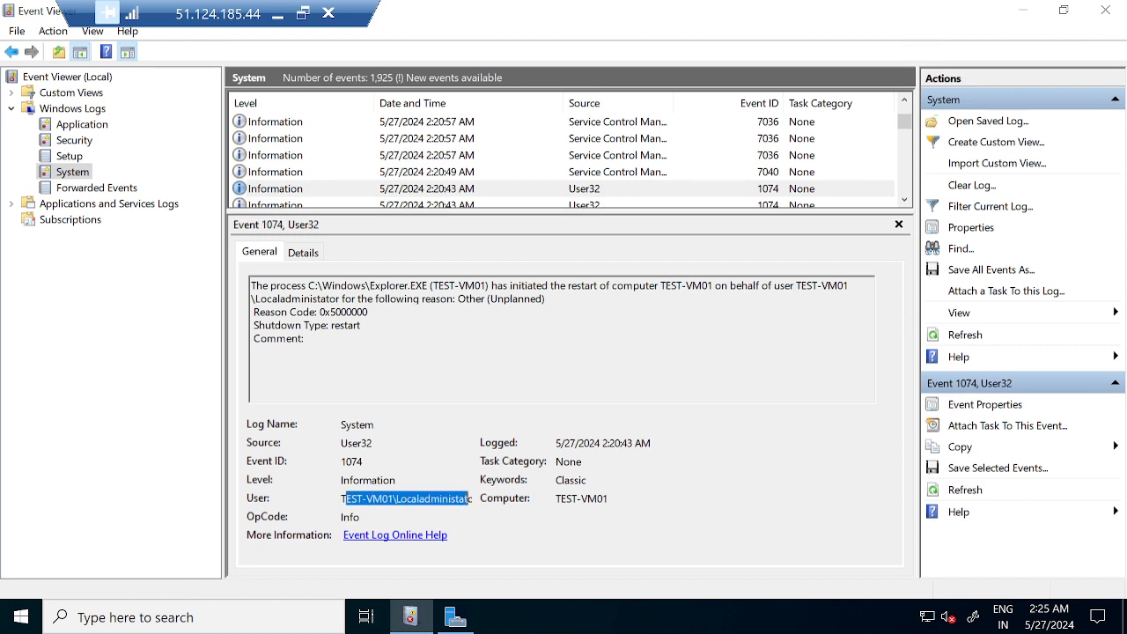
{"action": "triple_click", "coordinate": [510, 298]}
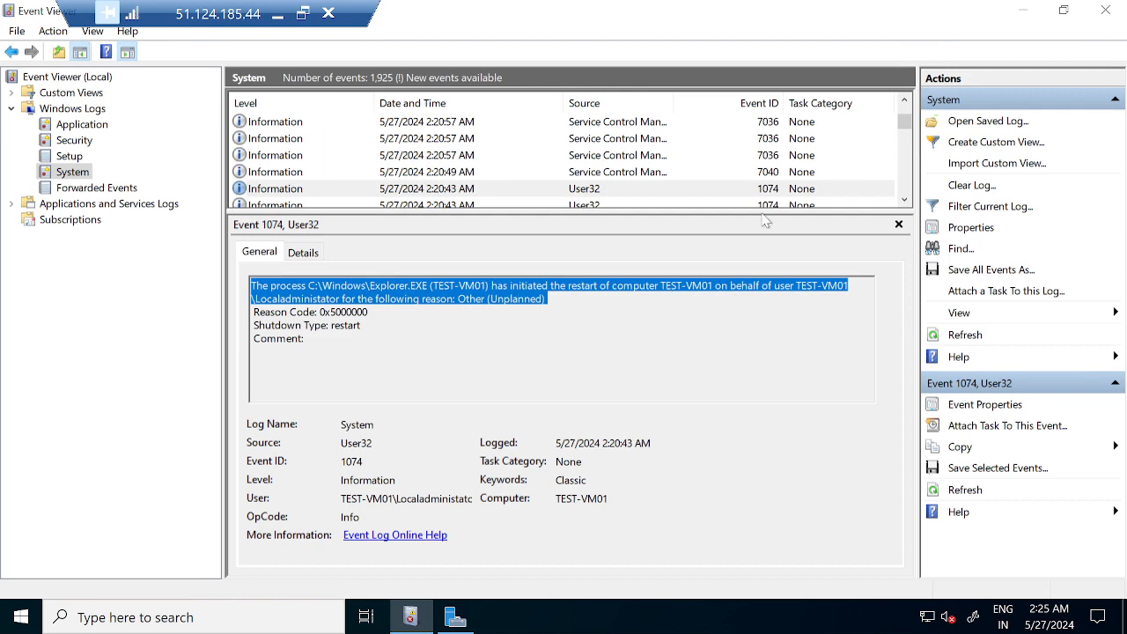
Open the 1074 event's full Event Properties, then close them.
{"action": "left_click", "coordinate": [779, 191]}
{"action": "double_click", "coordinate": [778, 190]}
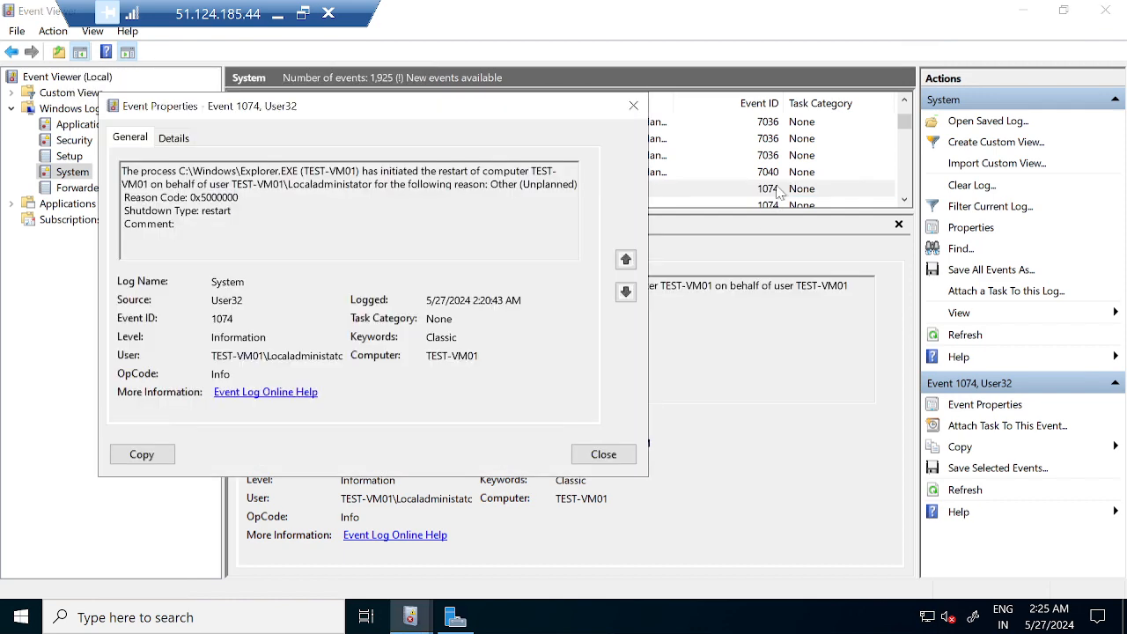
{"action": "left_click", "coordinate": [633, 107]}
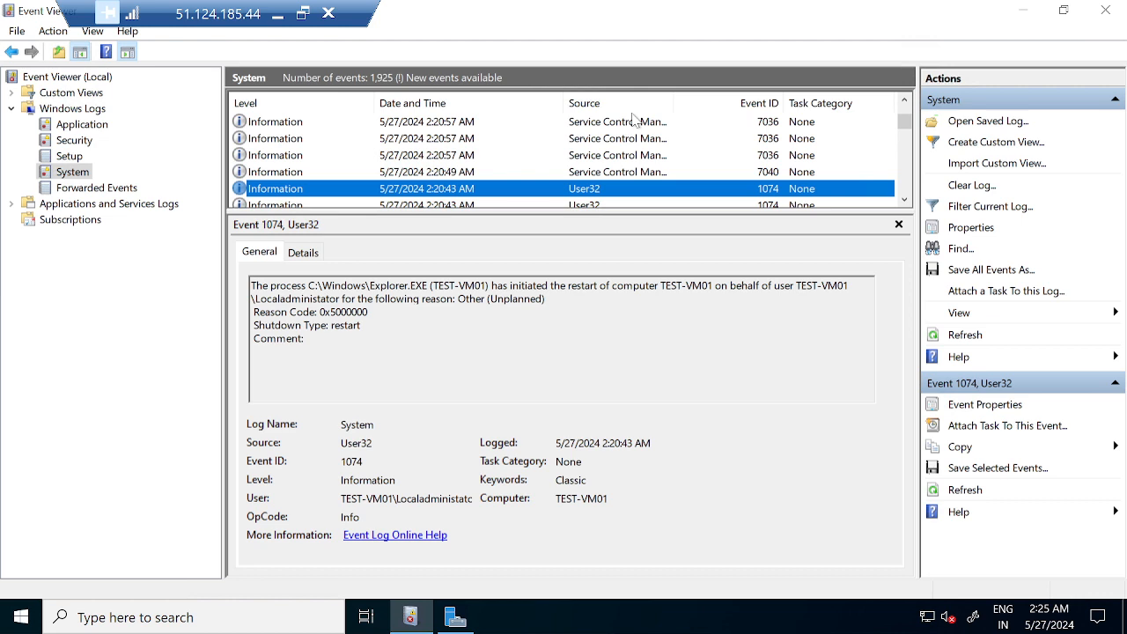
{"action": "left_click", "coordinate": [11, 204]}
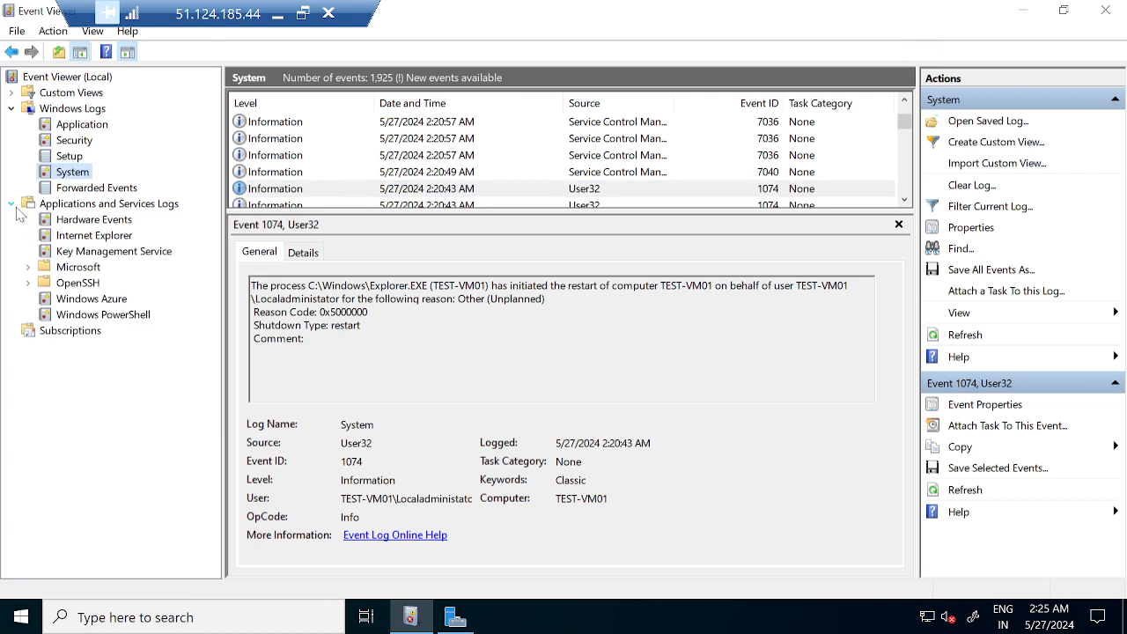
{"action": "left_click", "coordinate": [28, 267]}
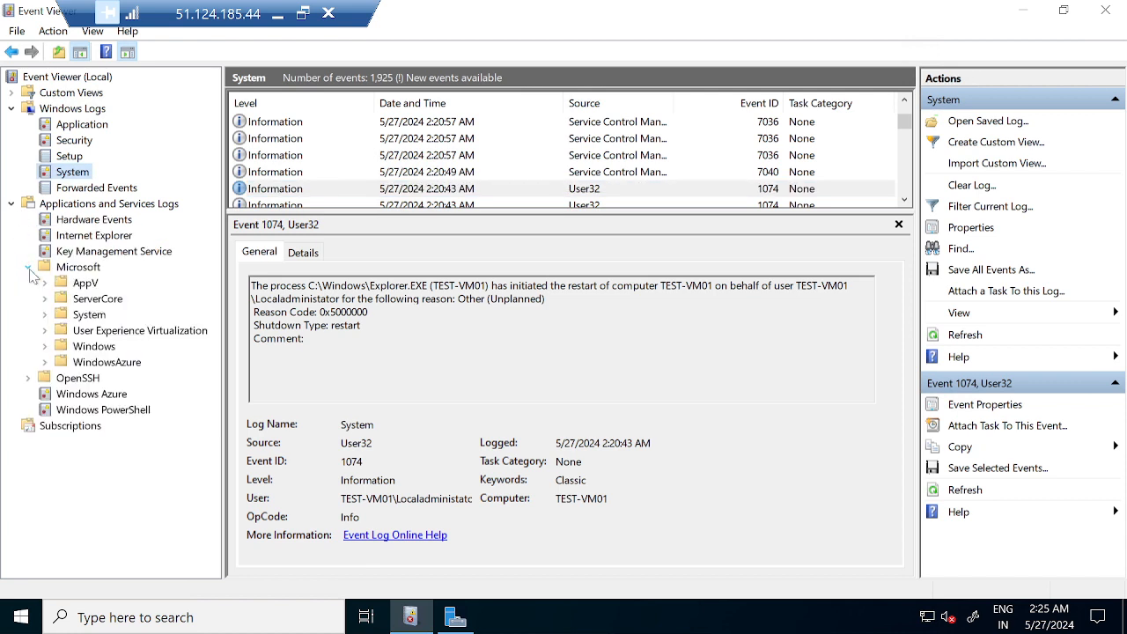
{"action": "left_click", "coordinate": [45, 347]}
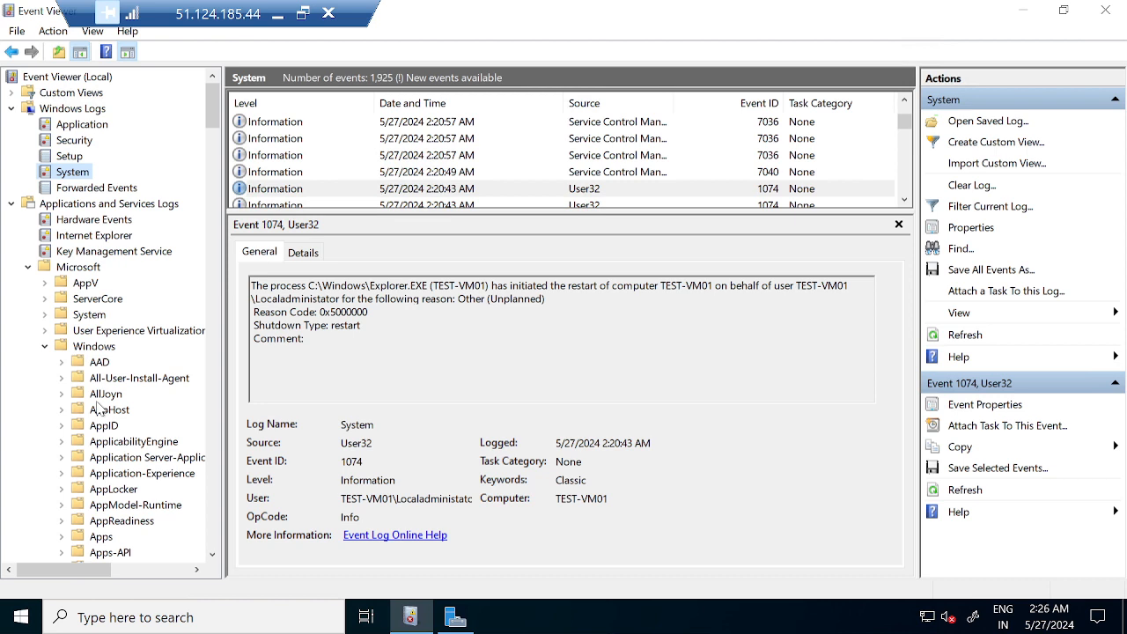
{"action": "triple_click", "coordinate": [548, 287]}
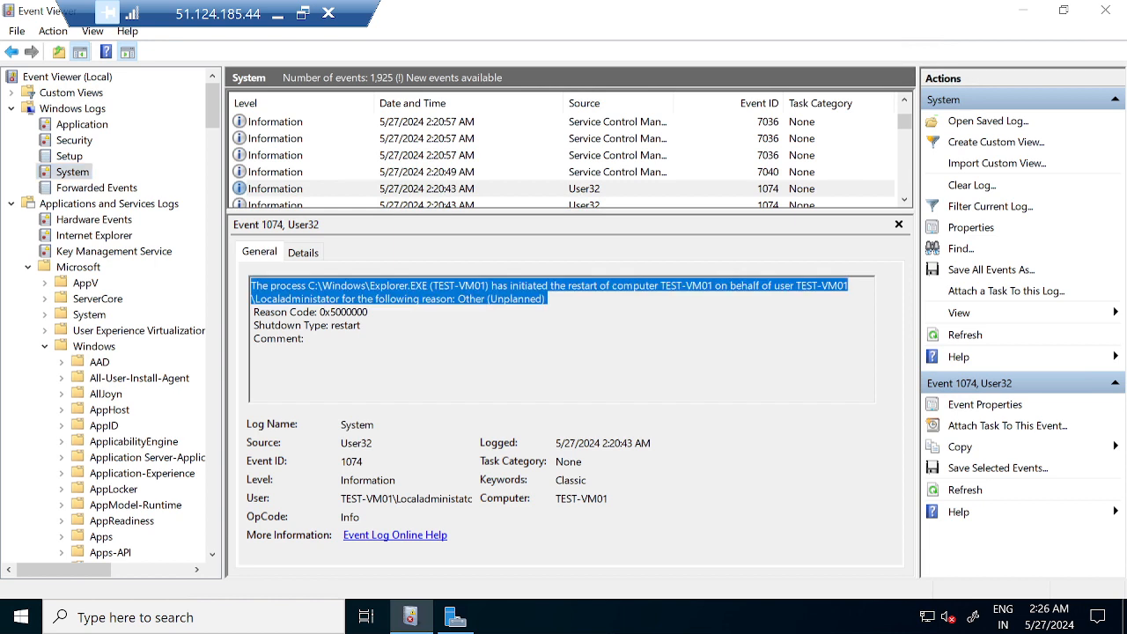
{"action": "left_click", "coordinate": [362, 326]}
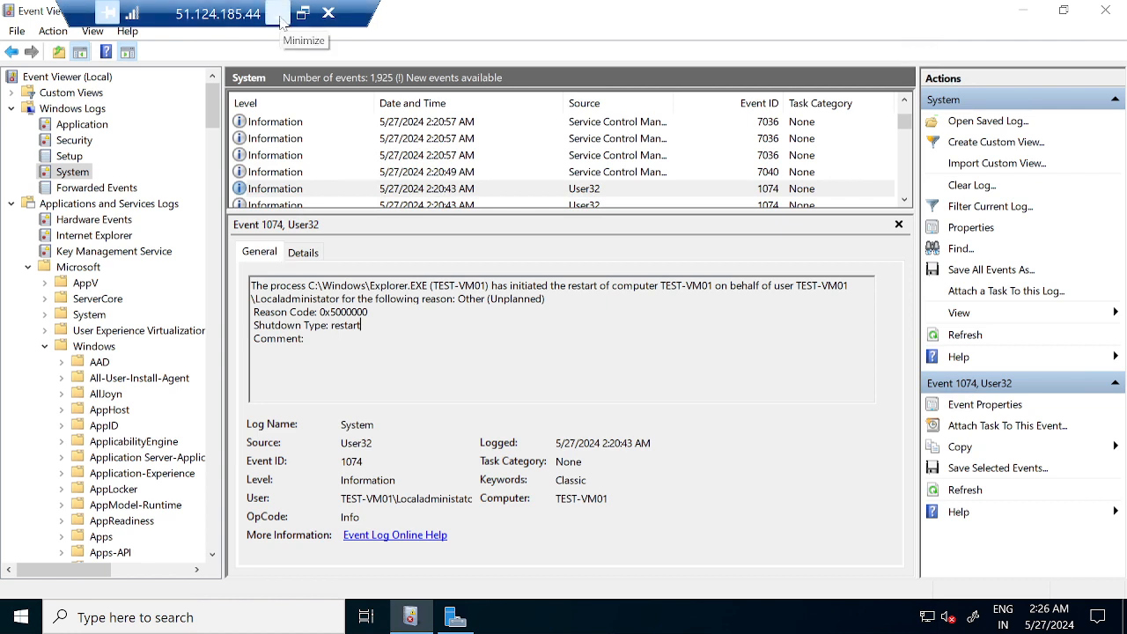
Minimize the remote desktop session and switch back to the Azure portal in Chrome.
{"action": "left_click", "coordinate": [279, 14]}
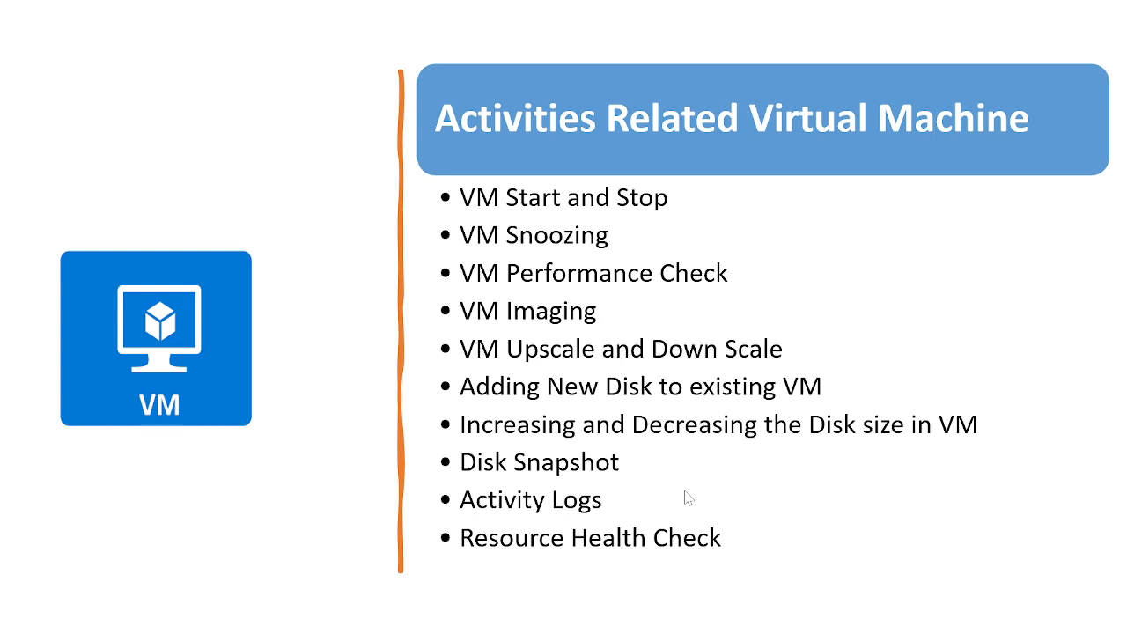
{"action": "key", "text": "alt+Tab"}
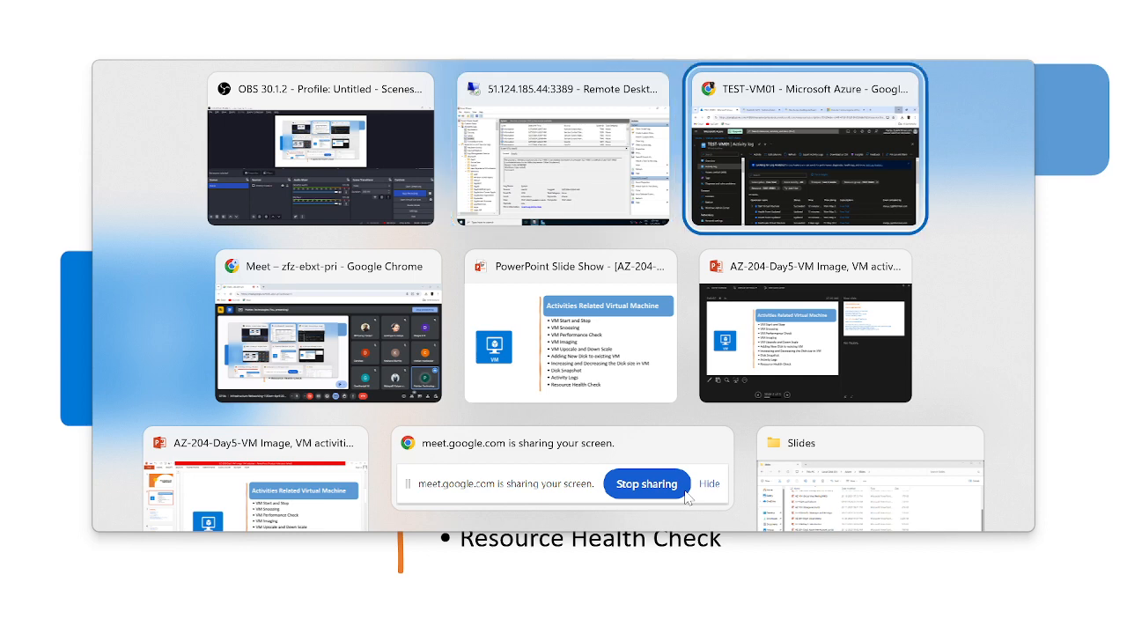
{"action": "key", "text": "alt+Tab"}
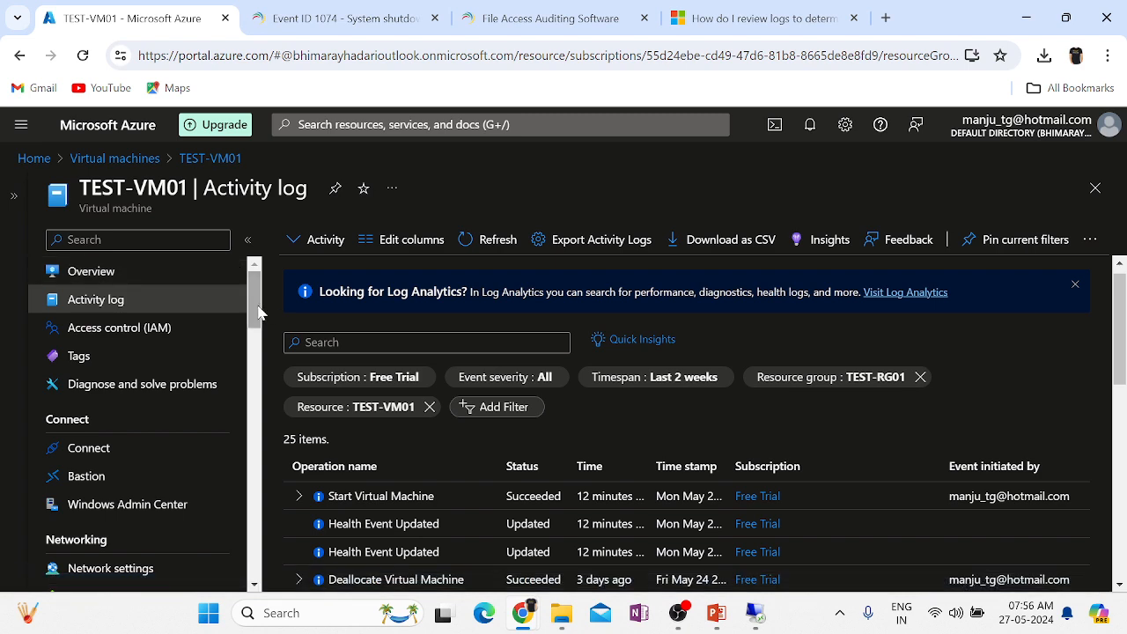
{"action": "left_click_drag", "start_coordinate": [256, 315], "coordinate": [270, 591]}
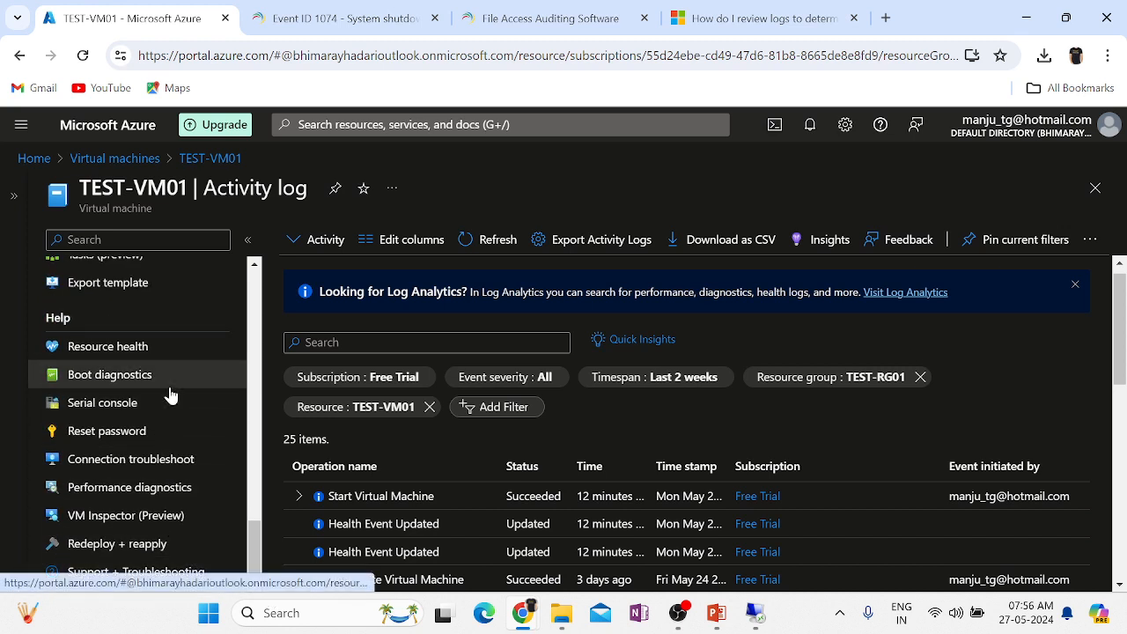
Glance at TEST-VM01's Resource health, then confirm its Overview shows status Running.
{"action": "left_click", "coordinate": [101, 351]}
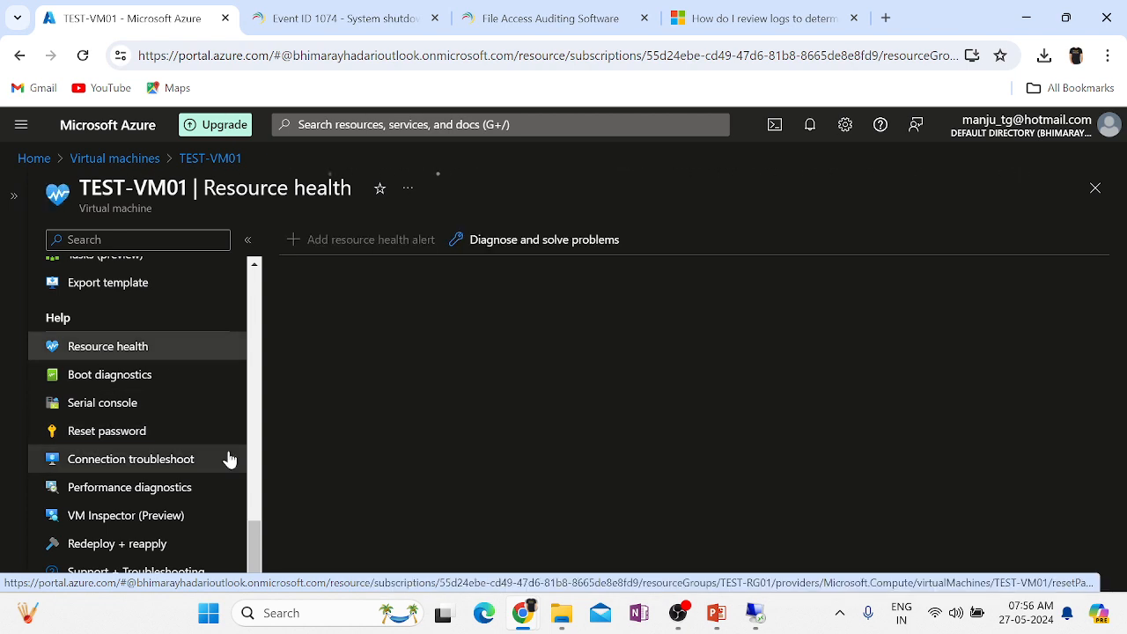
{"action": "scroll", "coordinate": [244, 472], "scroll_direction": "up", "scroll_amount": 1}
{"action": "scroll", "coordinate": [244, 473], "scroll_direction": "up", "scroll_amount": 15}
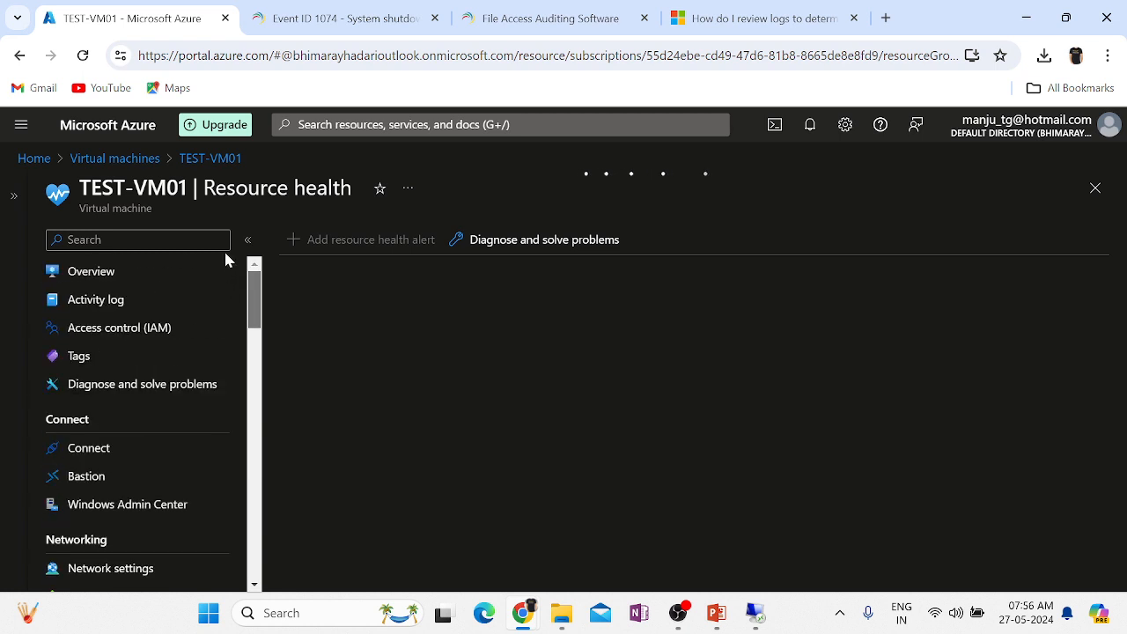
{"action": "left_click", "coordinate": [93, 276]}
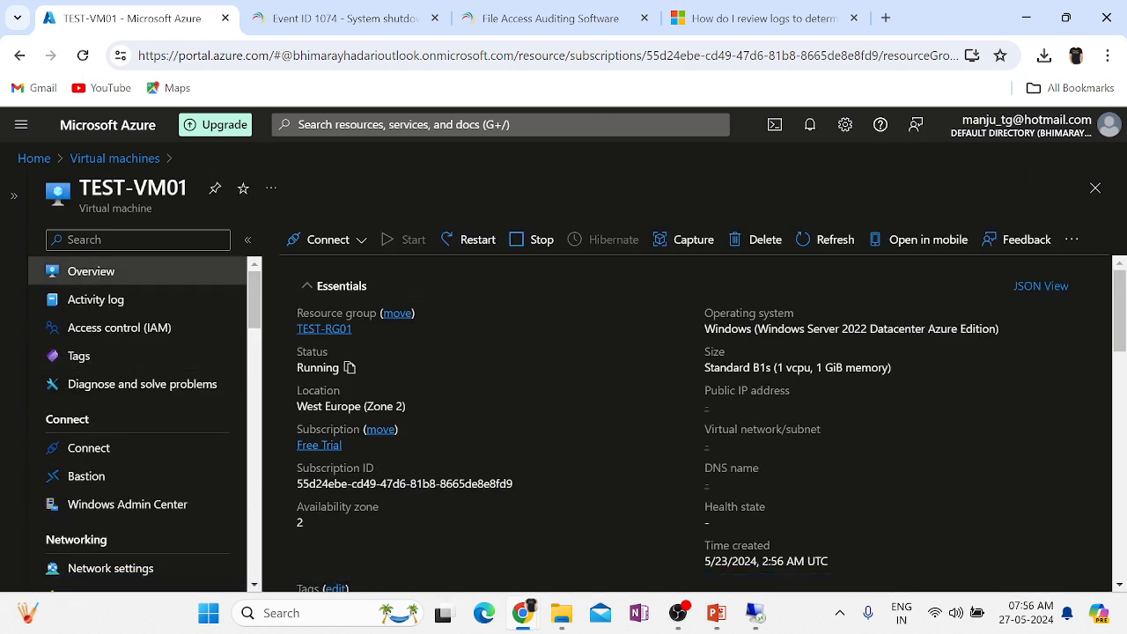
{"action": "double_click", "coordinate": [317, 367]}
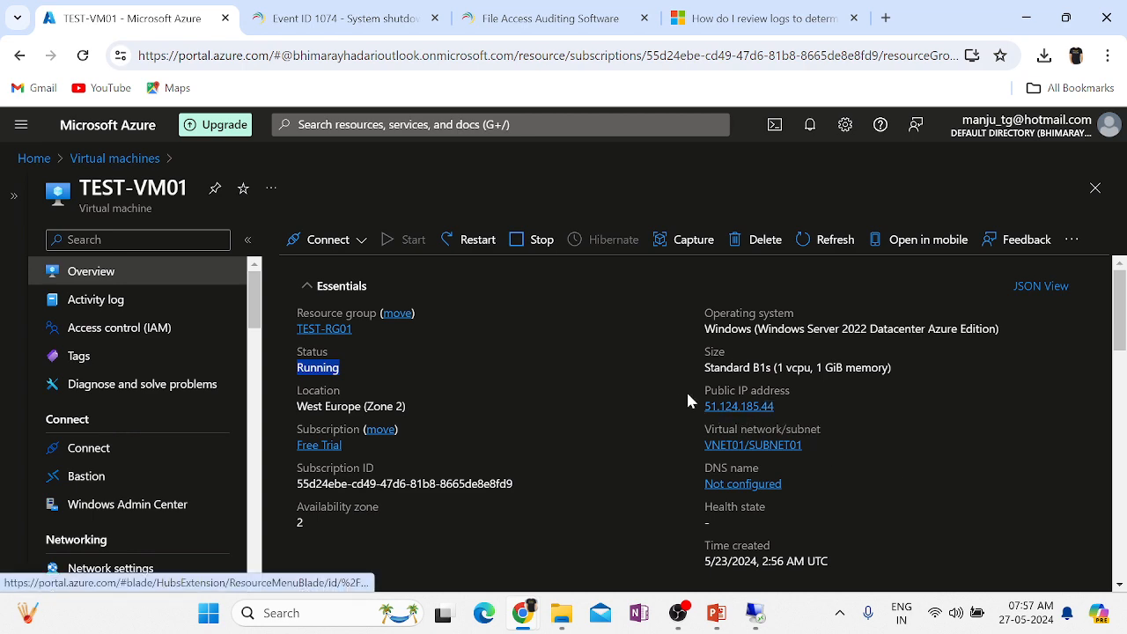
Copy the public IP 51.124.185.44 and ping it from a new Command Prompt.
{"action": "left_click", "coordinate": [783, 407]}
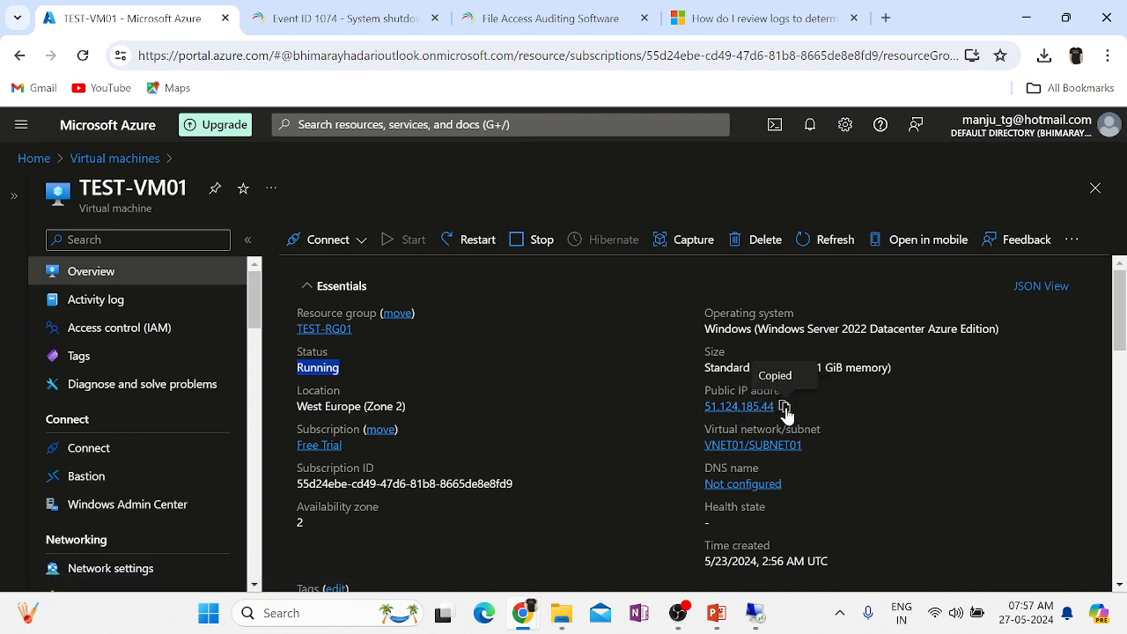
{"action": "key", "text": "super+r"}
{"action": "type", "text": "cmd"}
{"action": "key", "text": "Return"}
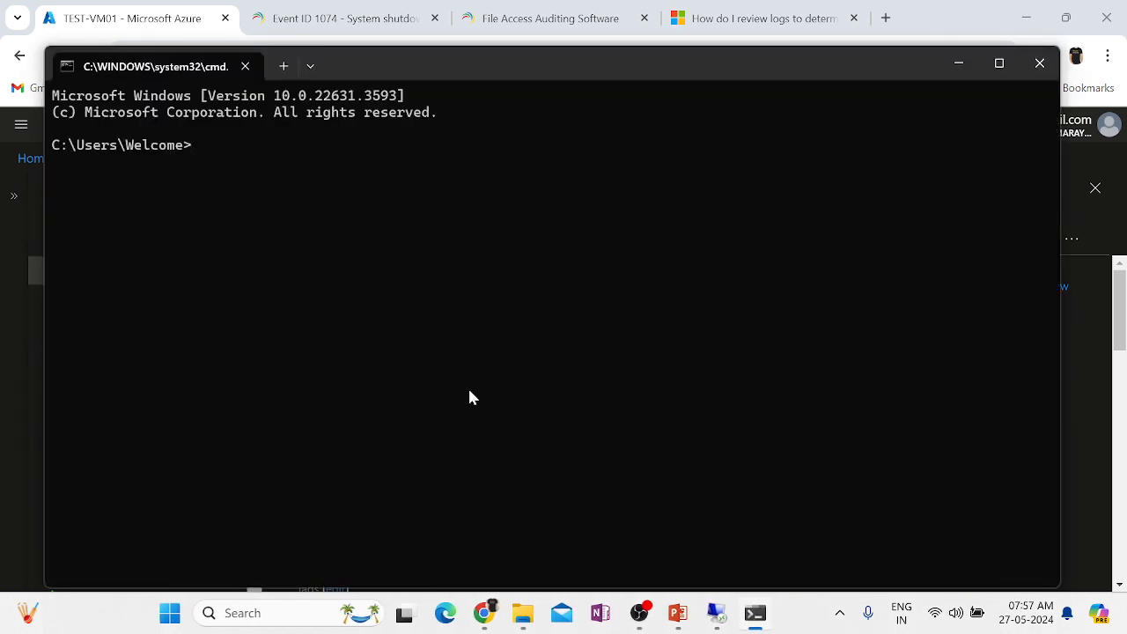
{"action": "type", "text": "ping"}
{"action": "key", "text": "ctrl+v"}
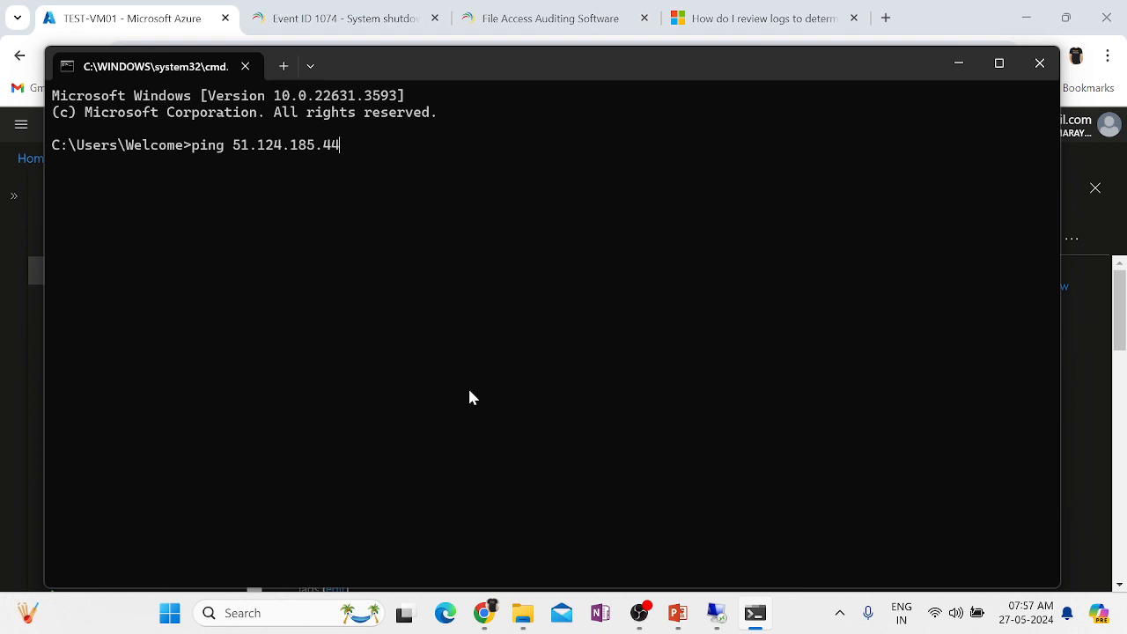
{"action": "key", "text": "Return"}
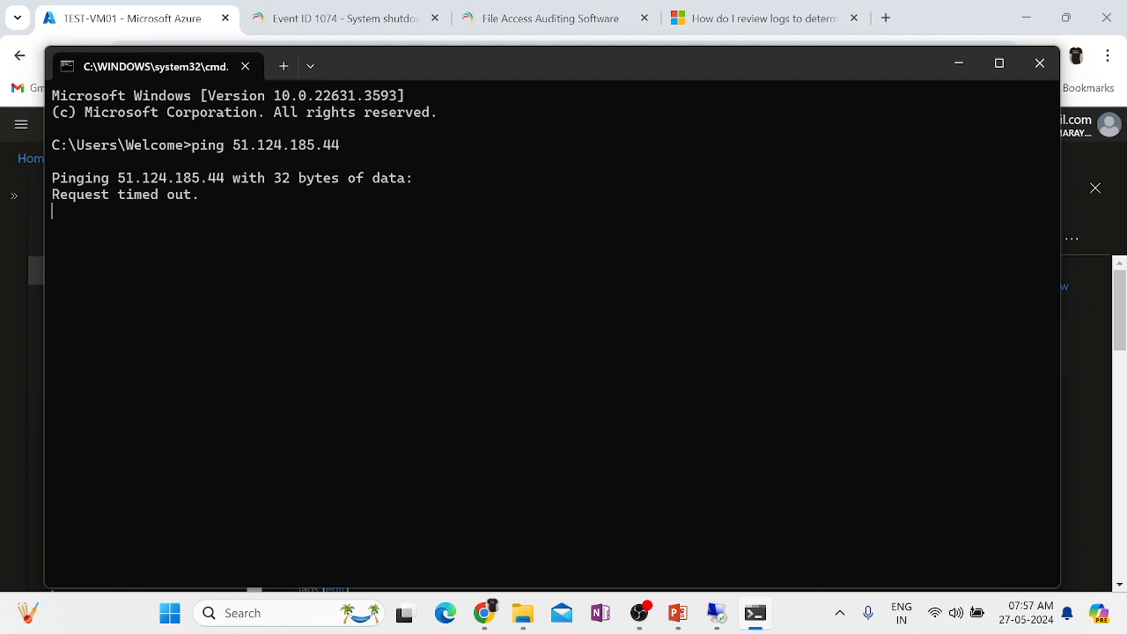
Return to the TEST-VM01 remote session and open its Run dialog.
{"action": "mouse_move", "coordinate": [717, 613]}
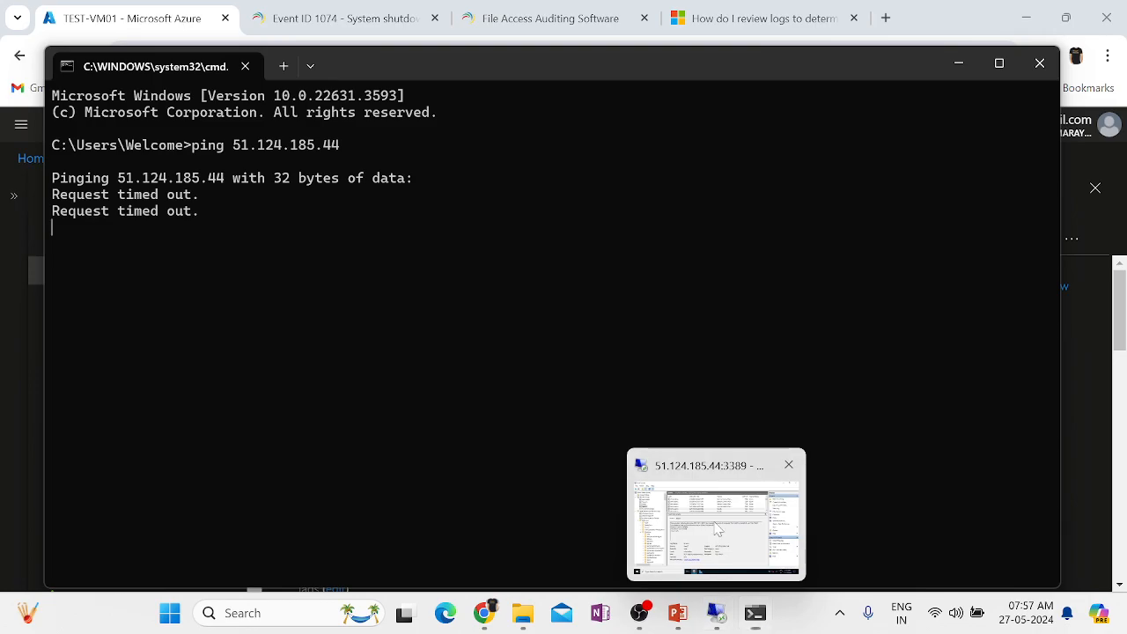
{"action": "left_click", "coordinate": [718, 529]}
{"action": "key", "text": "super+r"}
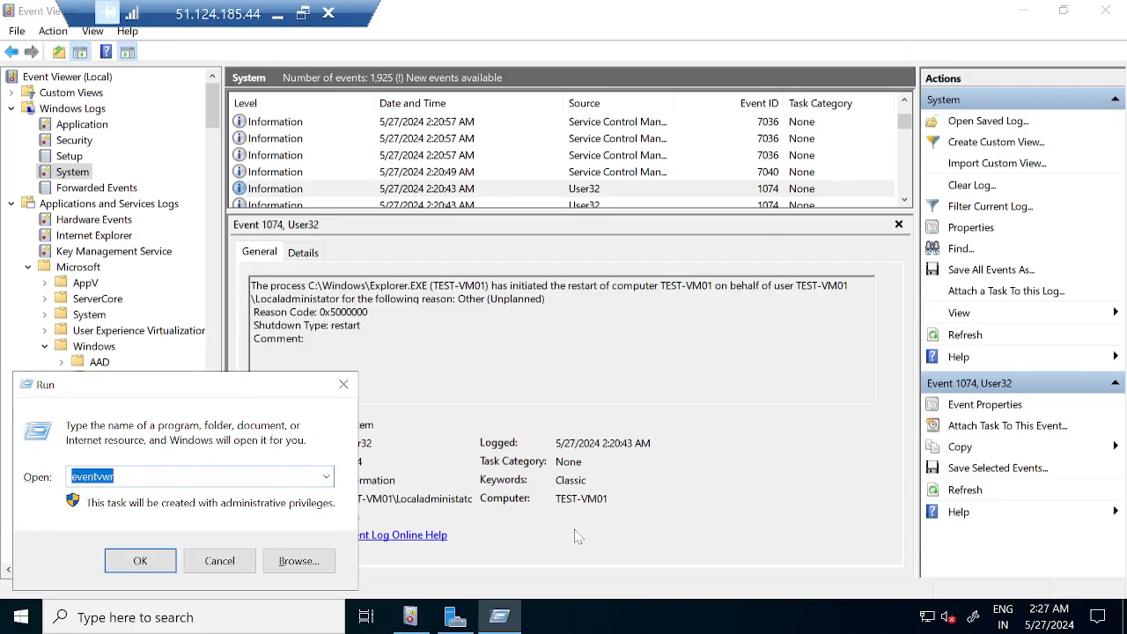
Run firewall.cpl on TEST-VM01 and turn off Windows Defender Firewall for private and public networks.
{"action": "type", "text": "firewall.cpl"}
{"action": "key", "text": "Return"}
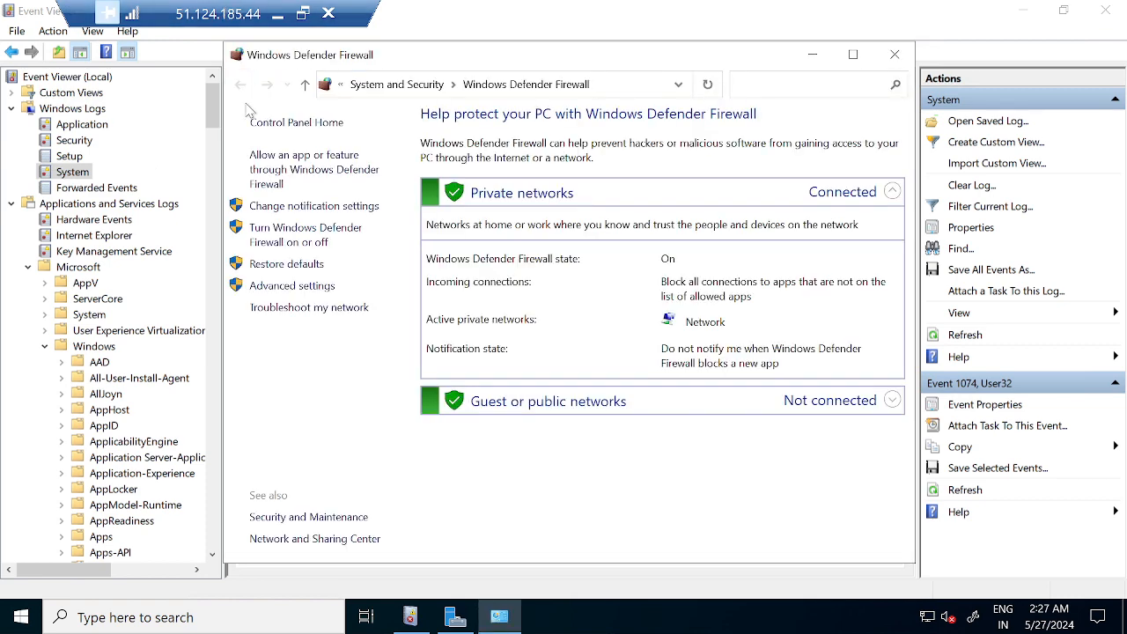
{"action": "left_click", "coordinate": [275, 242]}
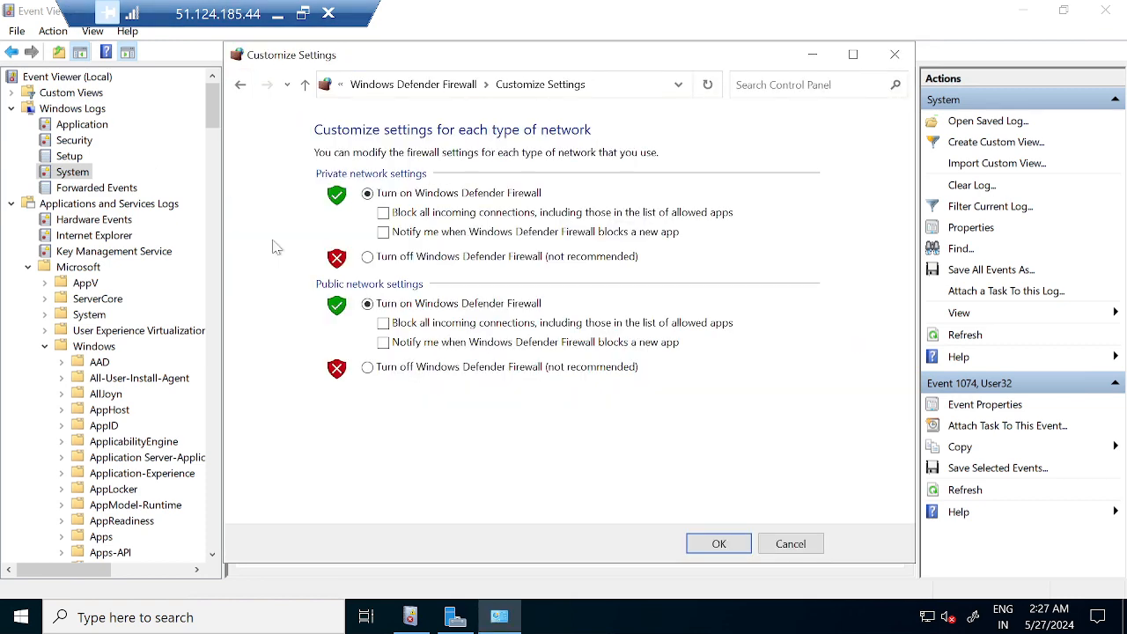
{"action": "left_click", "coordinate": [392, 258]}
{"action": "left_click", "coordinate": [368, 367]}
{"action": "left_click", "coordinate": [720, 543]}
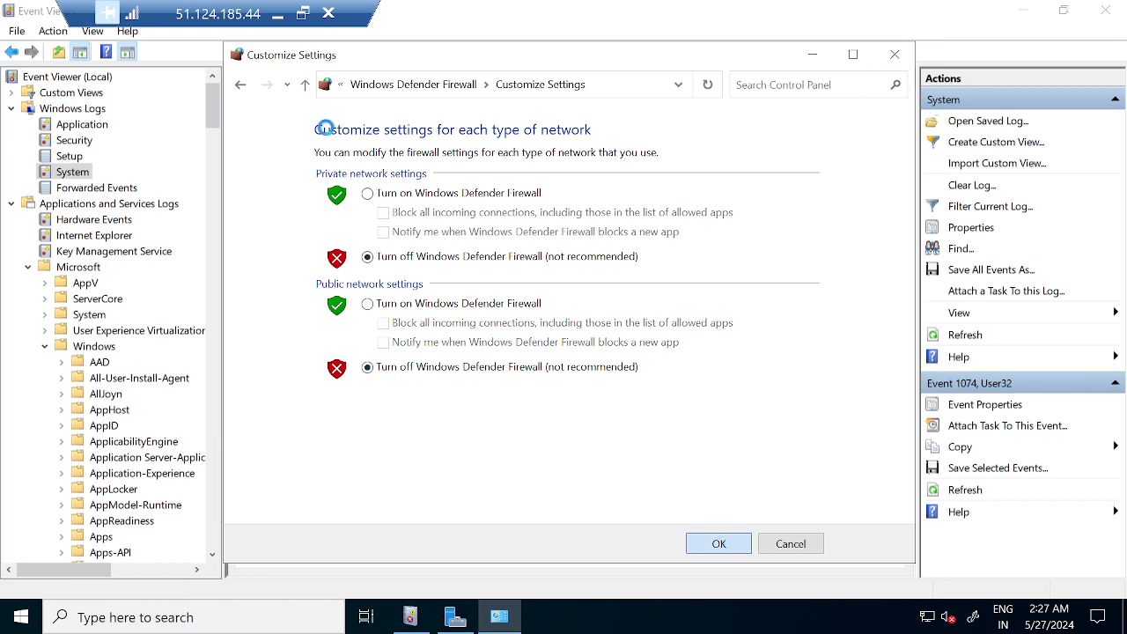
{"action": "left_click", "coordinate": [277, 15]}
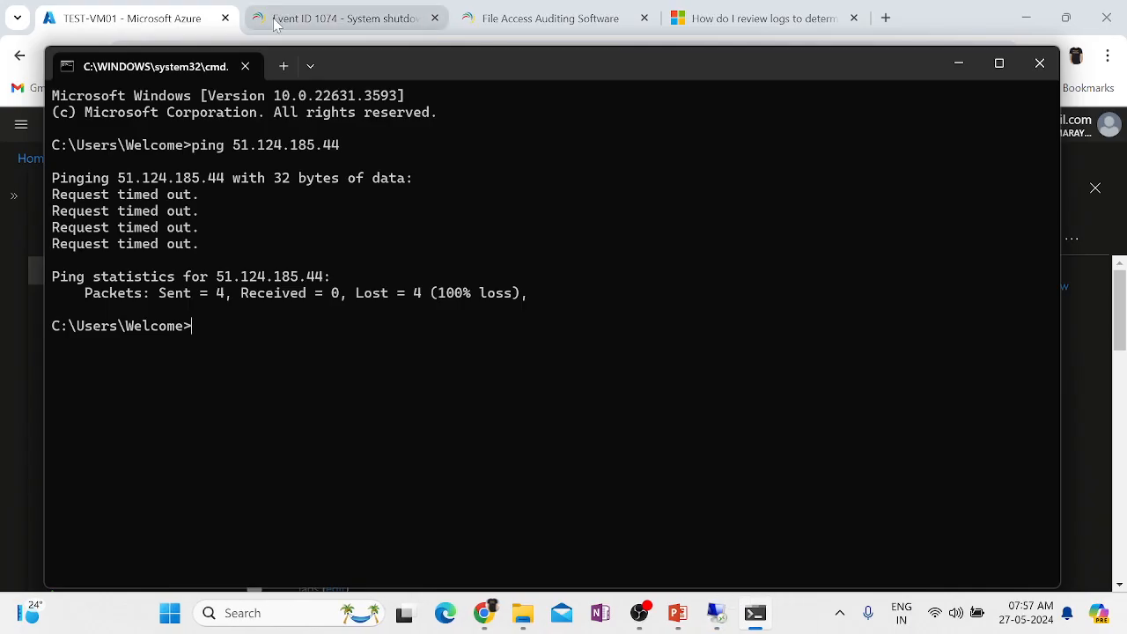
Rerun the ping to 51.124.185.44 in Command Prompt.
{"action": "left_click", "coordinate": [277, 24]}
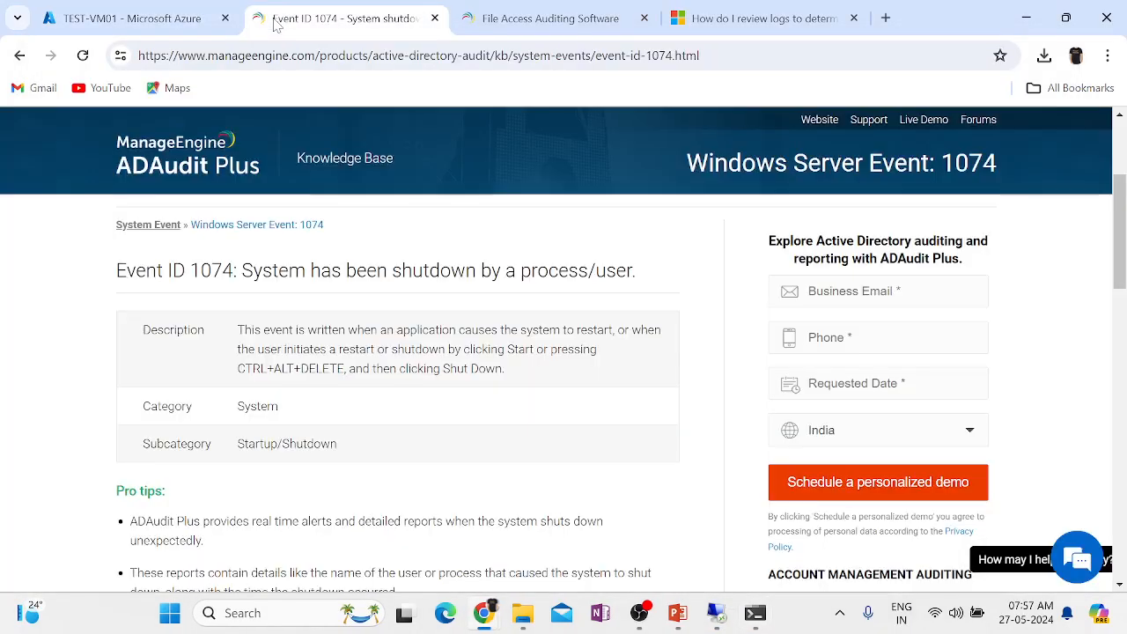
{"action": "left_click", "coordinate": [755, 621]}
{"action": "key", "text": "Up"}
{"action": "key", "text": "Return"}
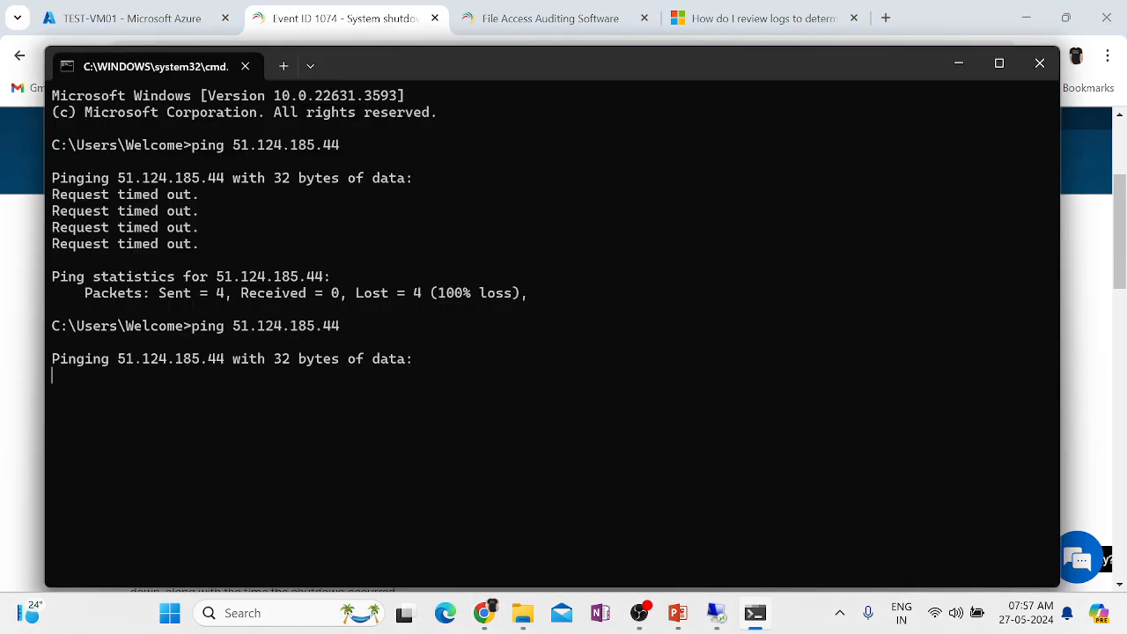
Scroll through TEST-VM01's Overview properties in Azure, then go to its Network settings.
{"action": "left_click", "coordinate": [83, 22]}
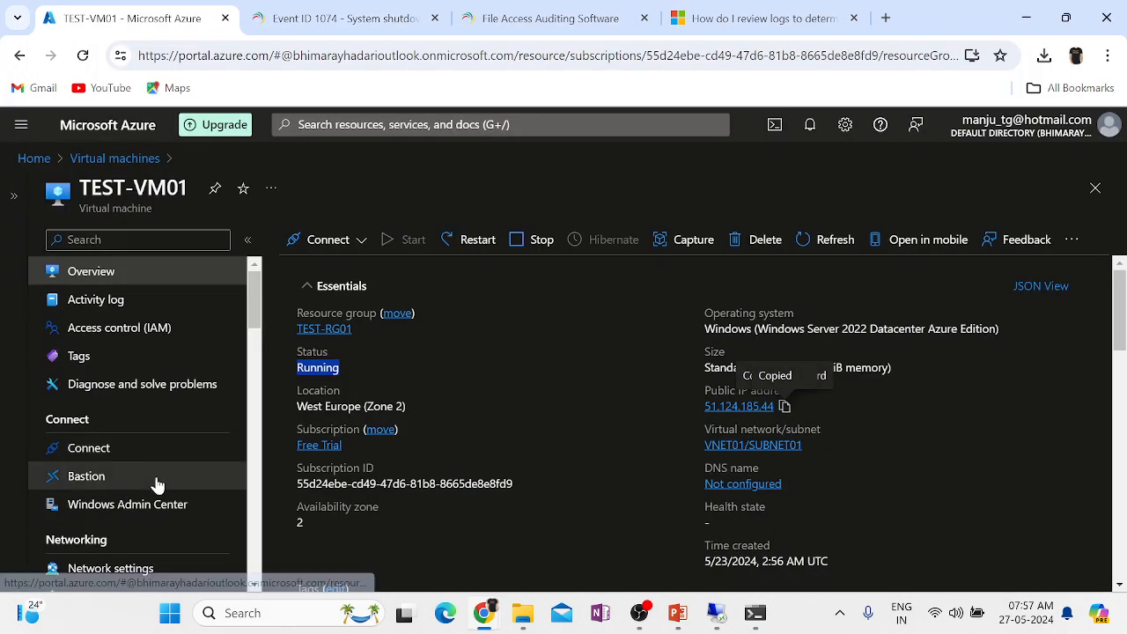
{"action": "scroll", "coordinate": [552, 432], "scroll_direction": "down", "scroll_amount": 5}
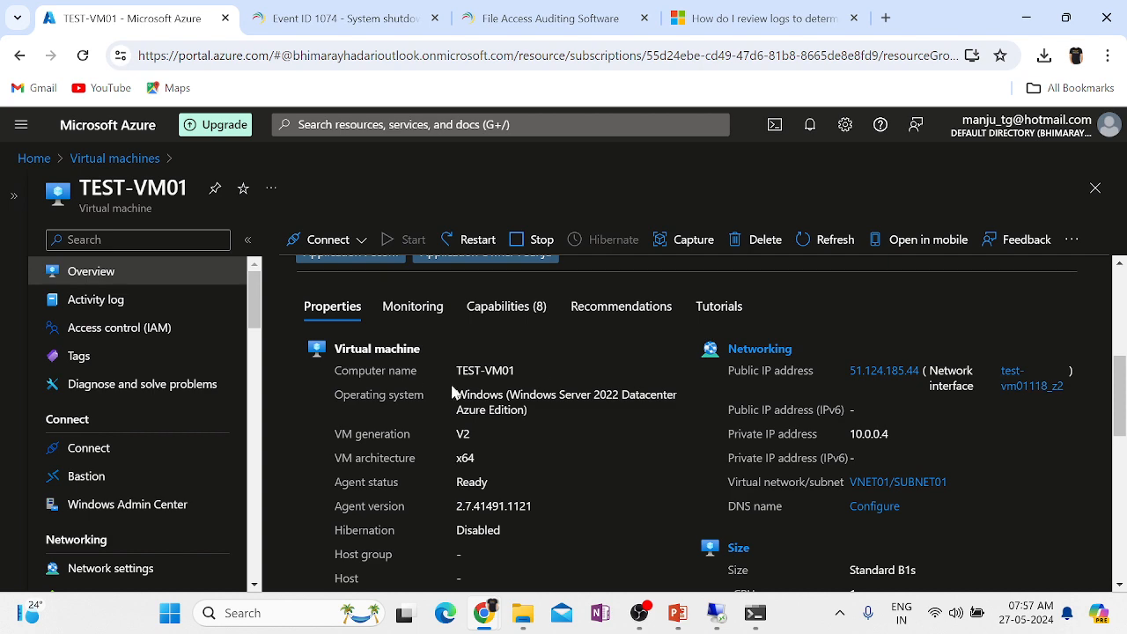
{"action": "scroll", "coordinate": [687, 423], "scroll_direction": "down", "scroll_amount": 1}
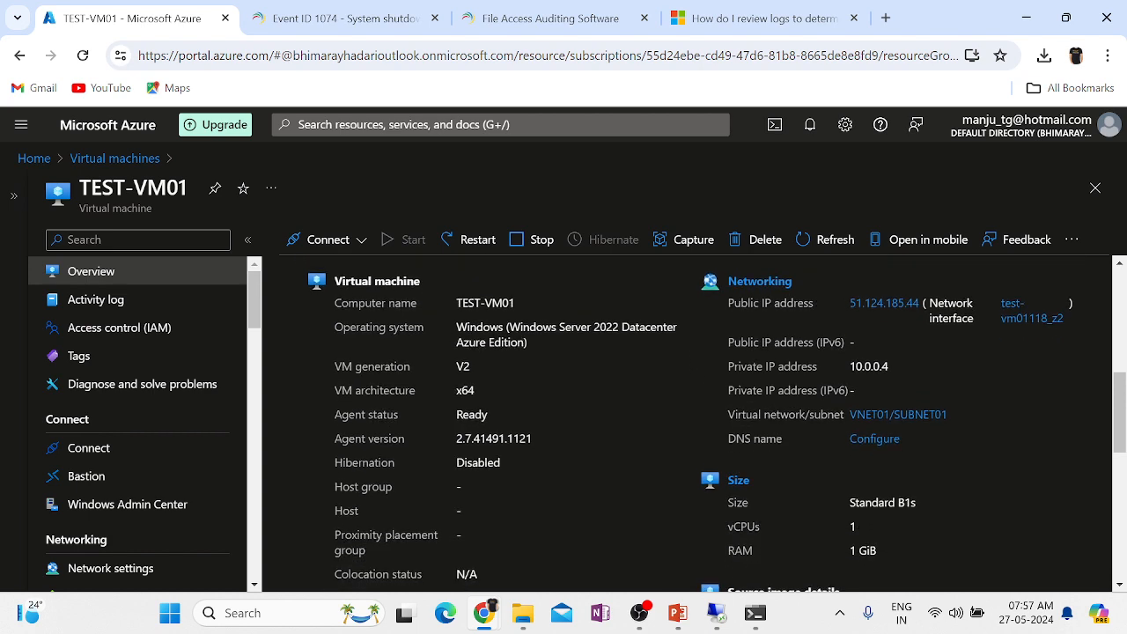
{"action": "scroll", "coordinate": [792, 458], "scroll_direction": "down", "scroll_amount": 1}
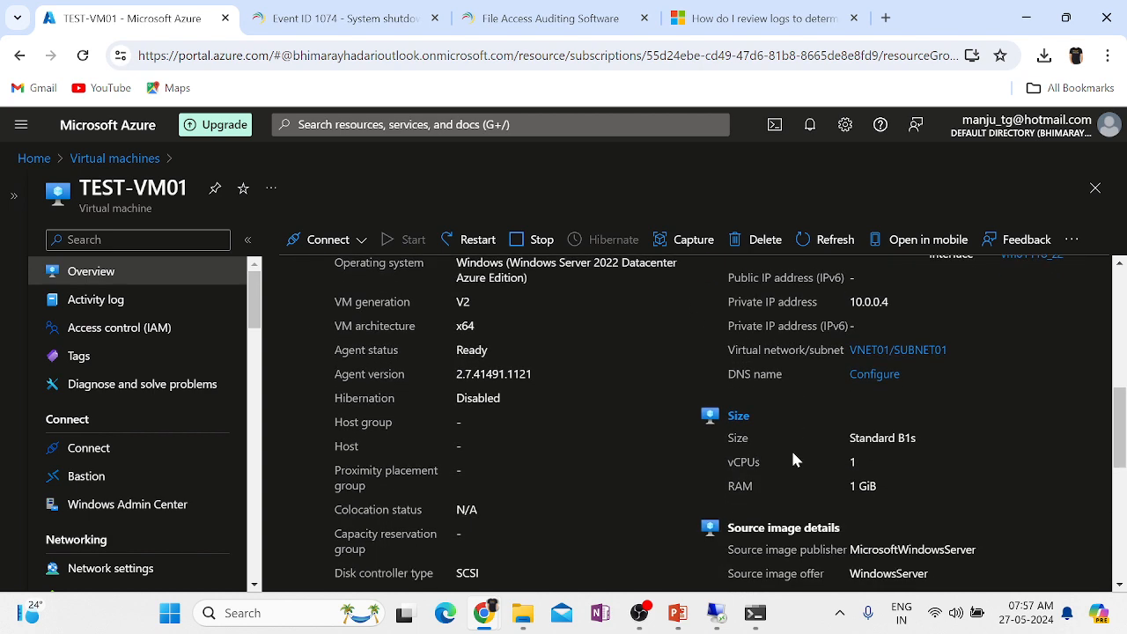
{"action": "scroll", "coordinate": [791, 455], "scroll_direction": "down", "scroll_amount": 2}
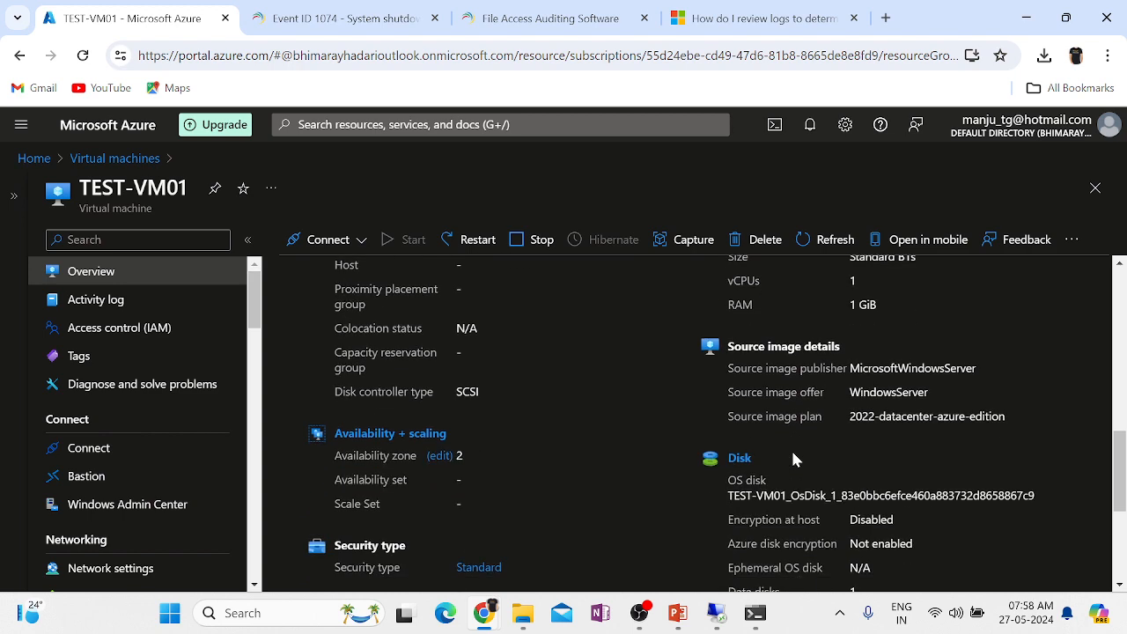
{"action": "left_click", "coordinate": [113, 569]}
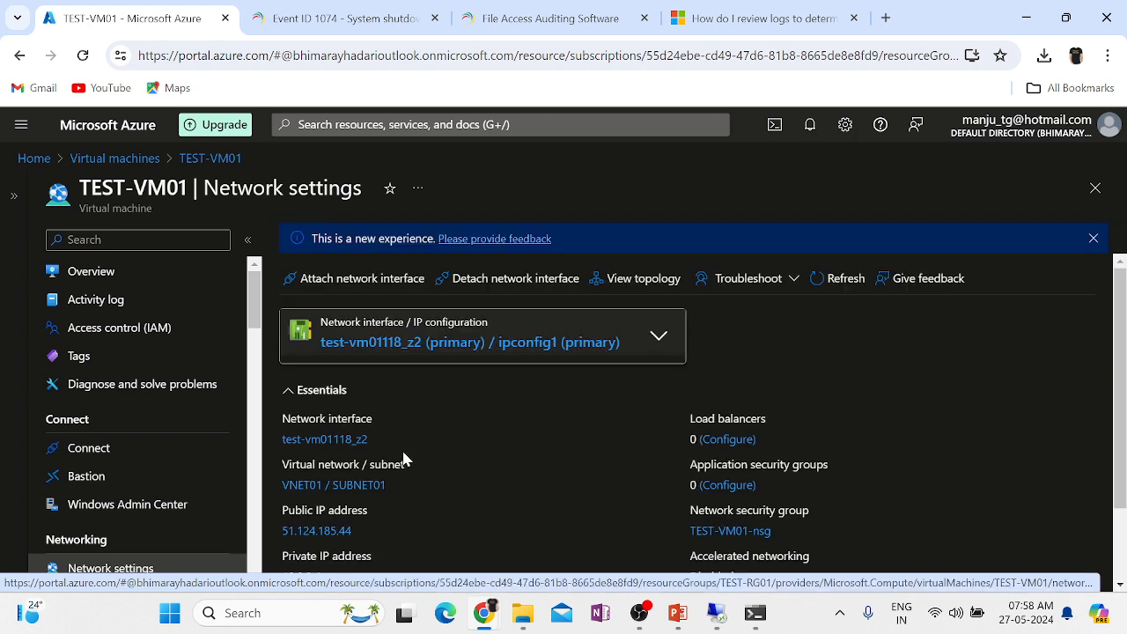
Go to TEST-VM01-nsg's Inbound security rules and start a new inbound rule.
{"action": "scroll", "coordinate": [548, 419], "scroll_direction": "down", "scroll_amount": 2}
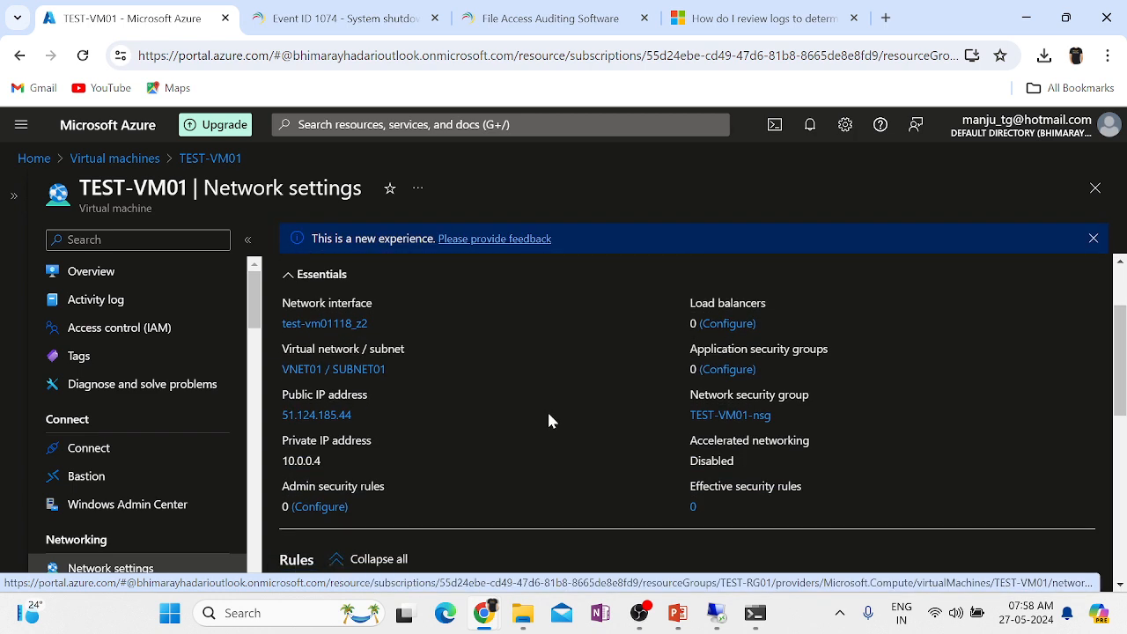
{"action": "left_click", "coordinate": [724, 416]}
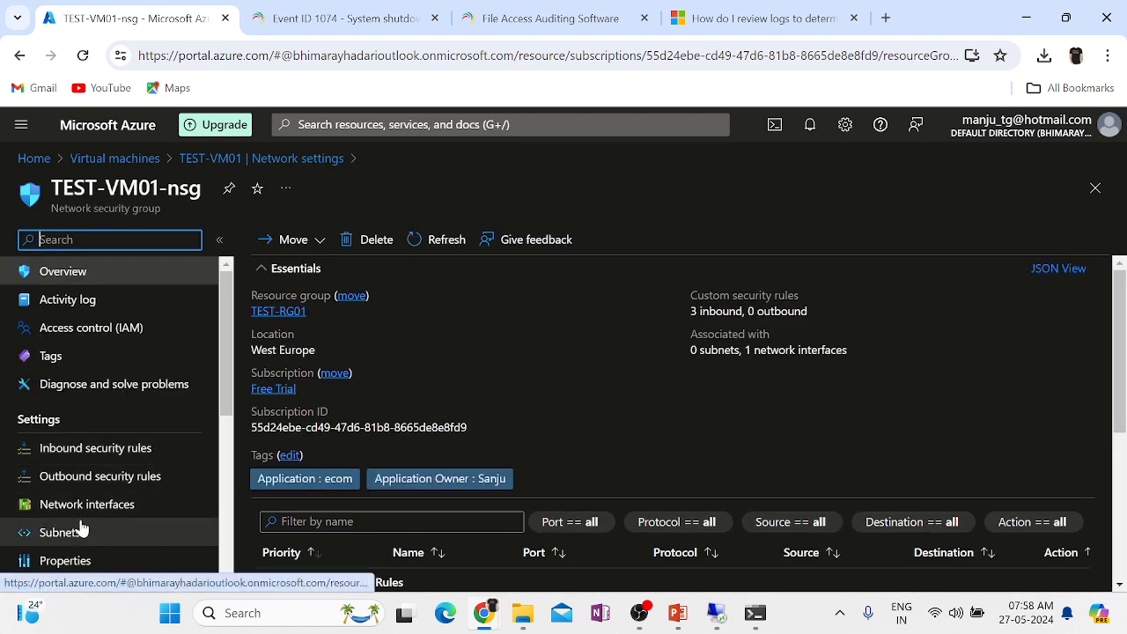
{"action": "left_click", "coordinate": [75, 451]}
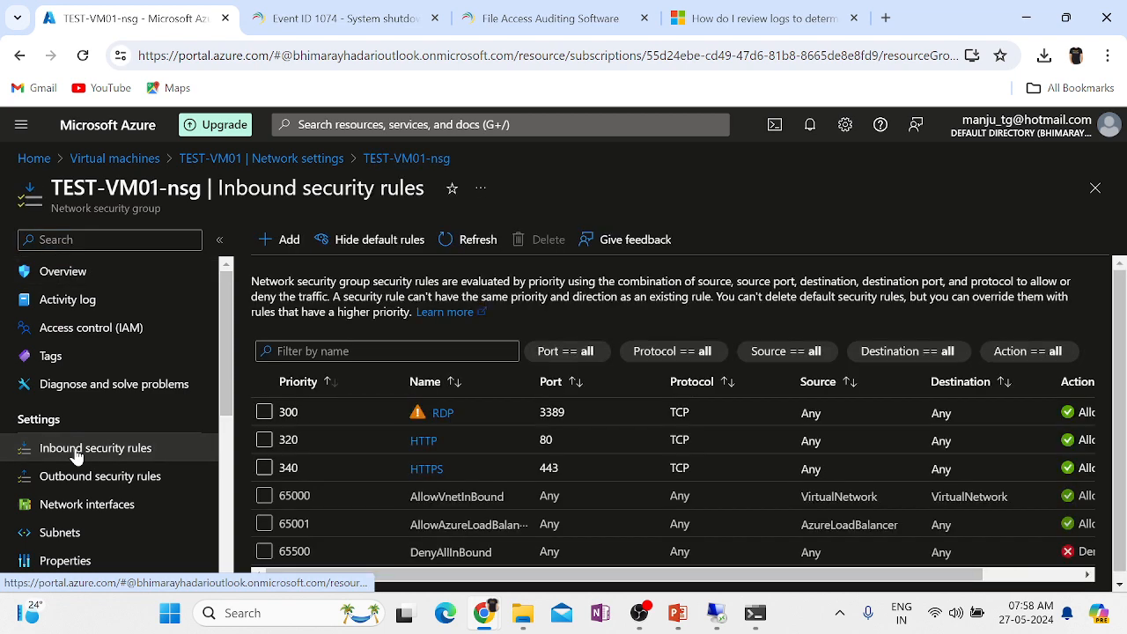
{"action": "scroll", "coordinate": [599, 449], "scroll_direction": "down", "scroll_amount": 1}
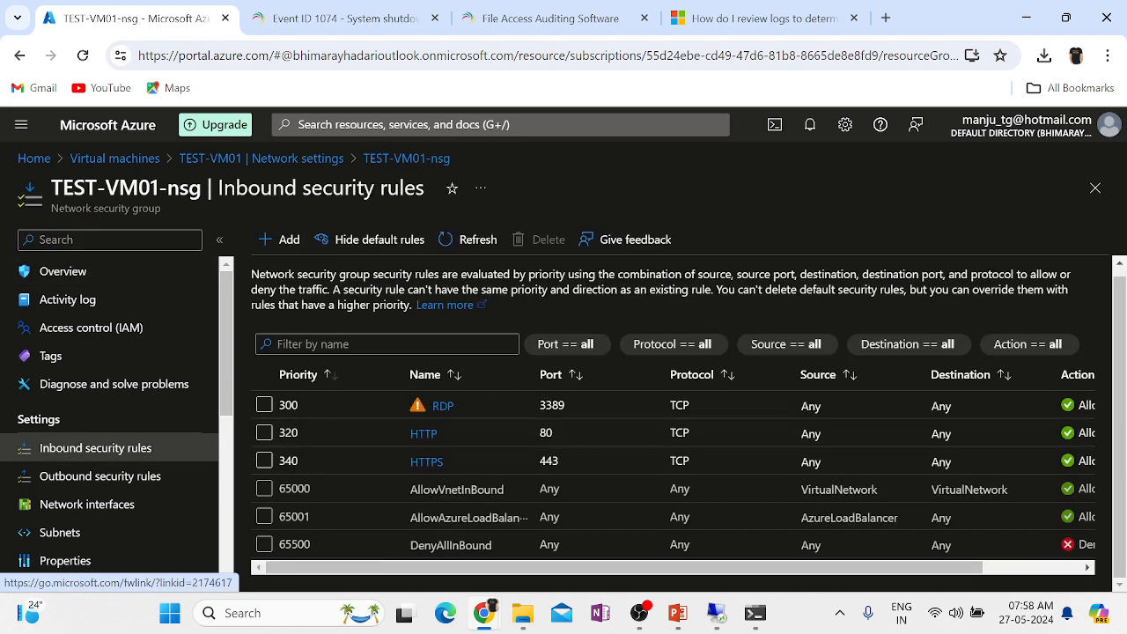
{"action": "left_click", "coordinate": [284, 252]}
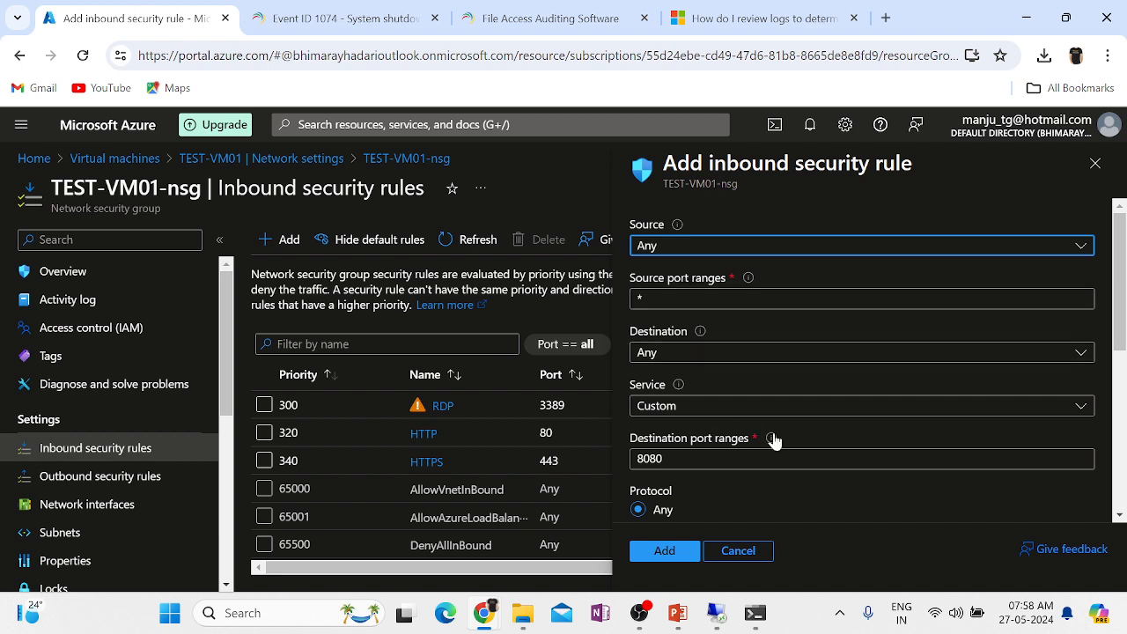
Replace destination port 8080 with *, choose protocol ICMP, and add rule AllowAnyCustomAnyInbound at priority 350.
{"action": "scroll", "coordinate": [787, 435], "scroll_direction": "down", "scroll_amount": 1}
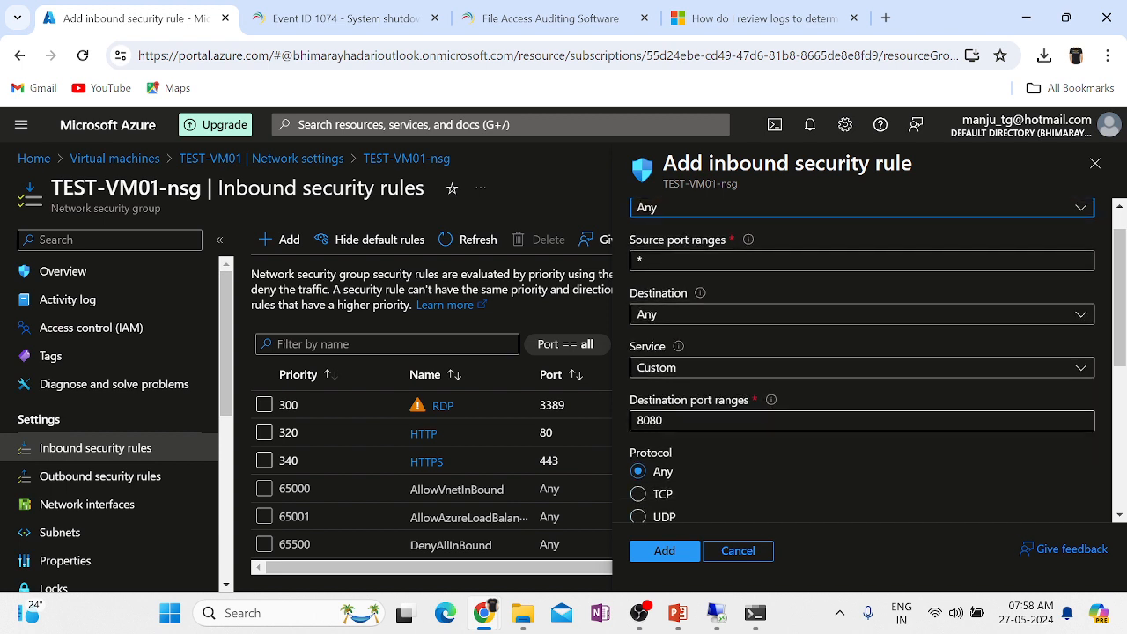
{"action": "double_click", "coordinate": [650, 421]}
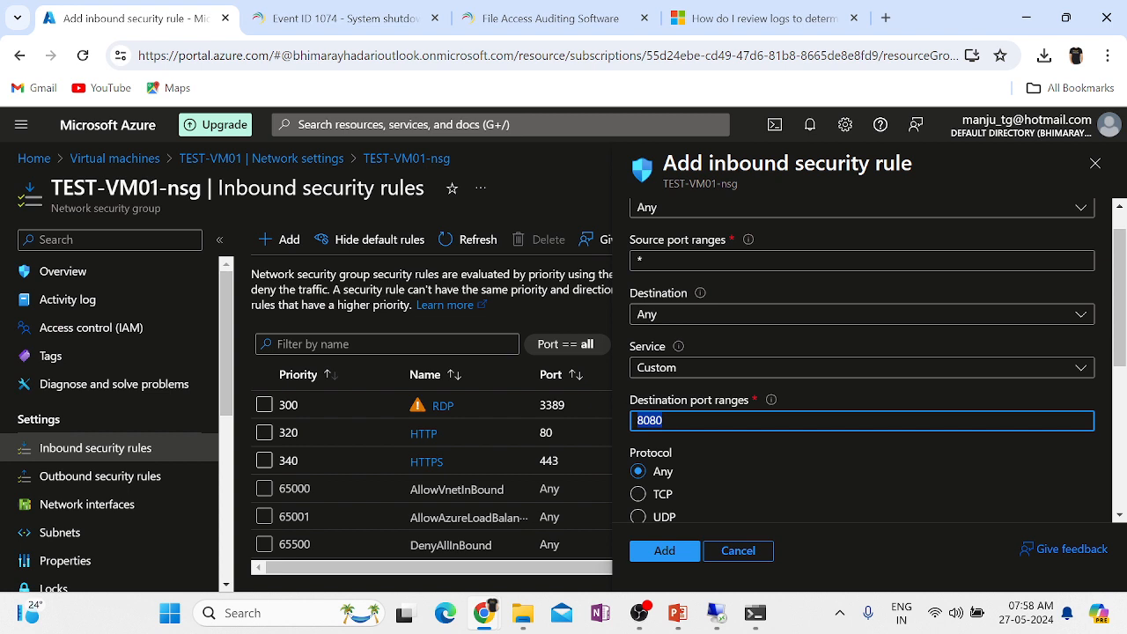
{"action": "type", "text": "*"}
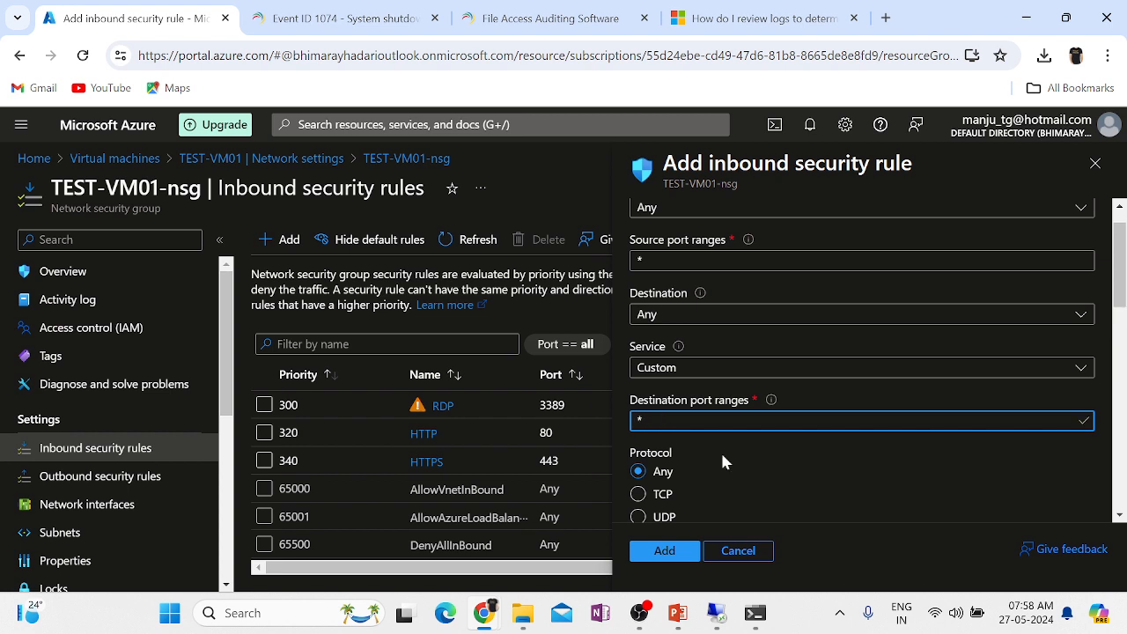
{"action": "scroll", "coordinate": [743, 486], "scroll_direction": "down", "scroll_amount": 3}
{"action": "left_click", "coordinate": [637, 432]}
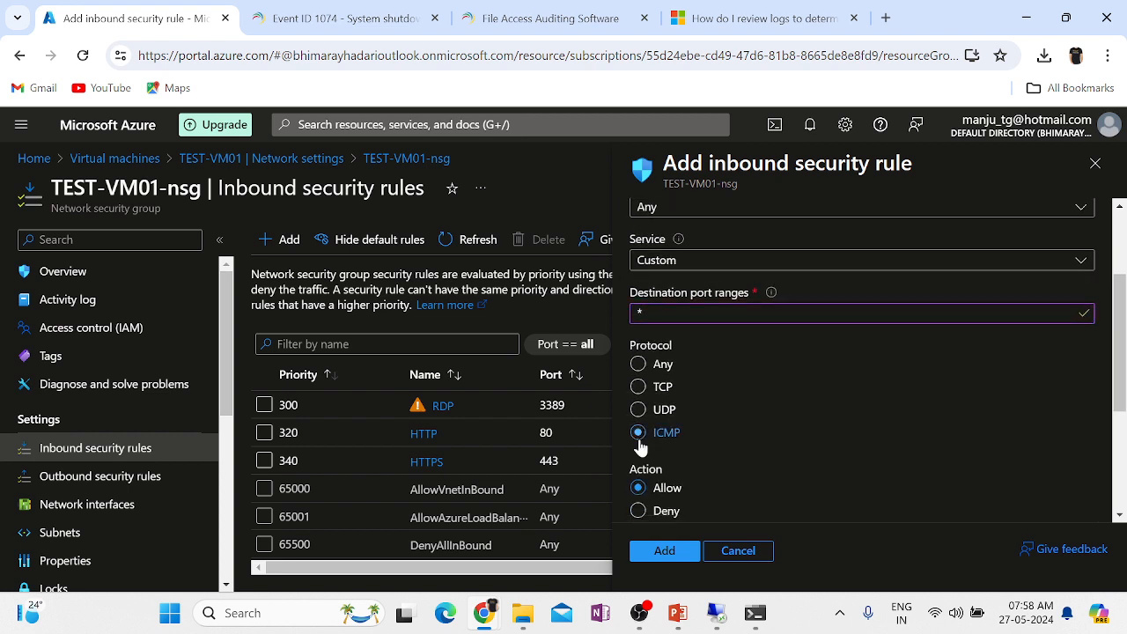
{"action": "scroll", "coordinate": [903, 426], "scroll_direction": "down", "scroll_amount": 2}
{"action": "scroll", "coordinate": [905, 435], "scroll_direction": "down", "scroll_amount": 2}
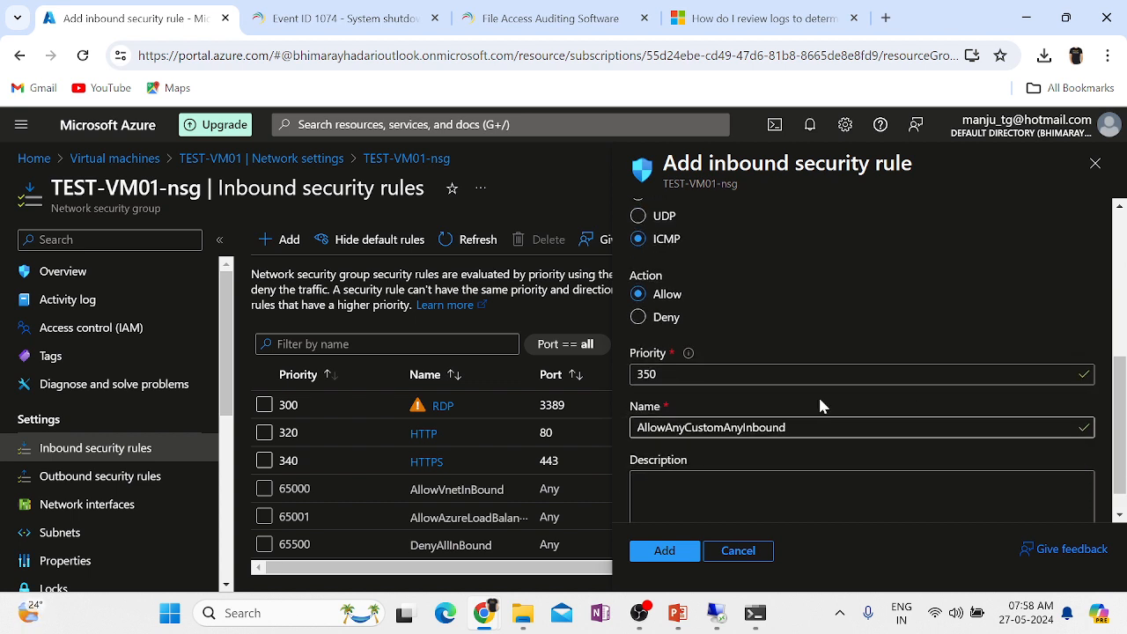
{"action": "scroll", "coordinate": [799, 406], "scroll_direction": "down", "scroll_amount": 1}
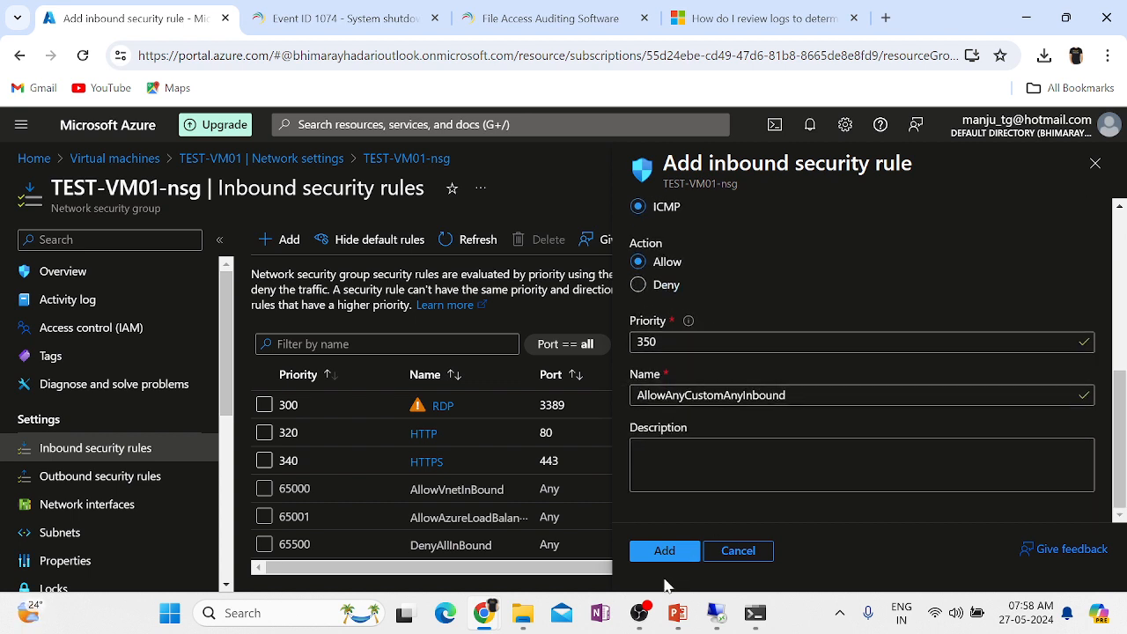
{"action": "left_click", "coordinate": [653, 555]}
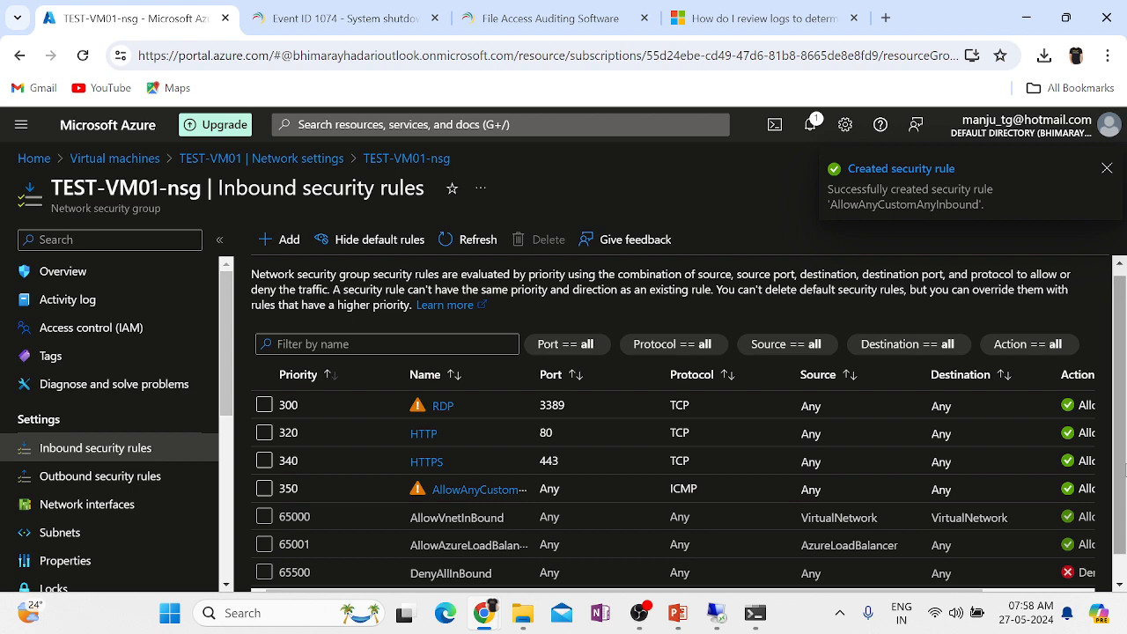
Scroll the inbound rules table to review the new ICMP row at priority 350.
{"action": "scroll", "coordinate": [731, 460], "scroll_direction": "down", "scroll_amount": 1}
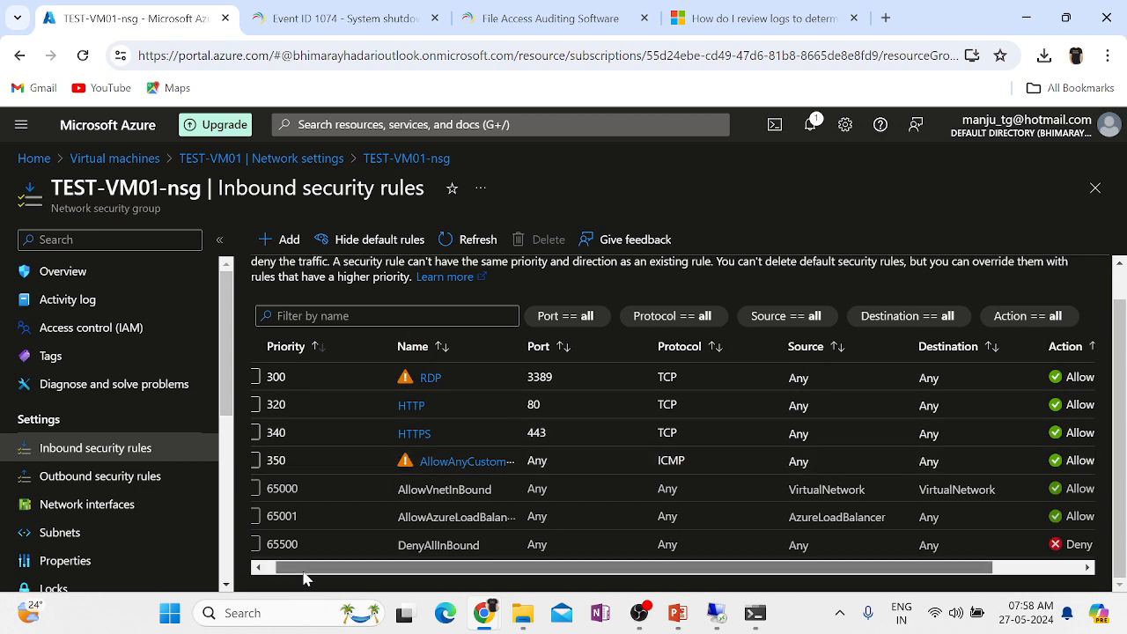
{"action": "left_click_drag", "start_coordinate": [302, 571], "coordinate": [229, 583]}
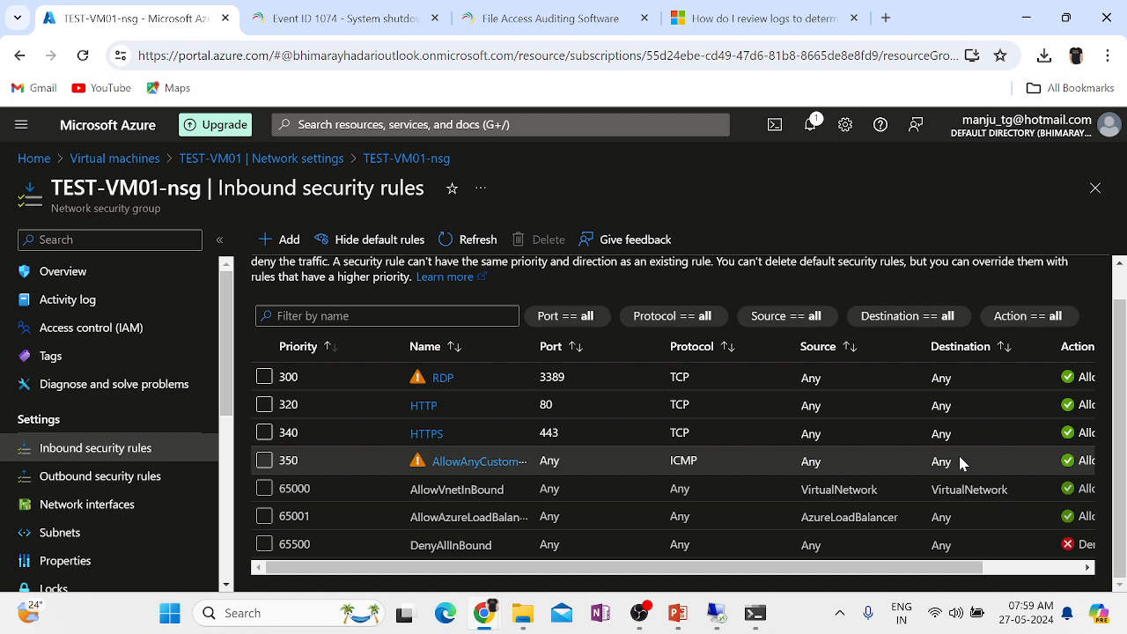
{"action": "scroll", "coordinate": [826, 459], "scroll_direction": "right", "scroll_amount": 2}
{"action": "scroll", "coordinate": [826, 458], "scroll_direction": "left", "scroll_amount": 2}
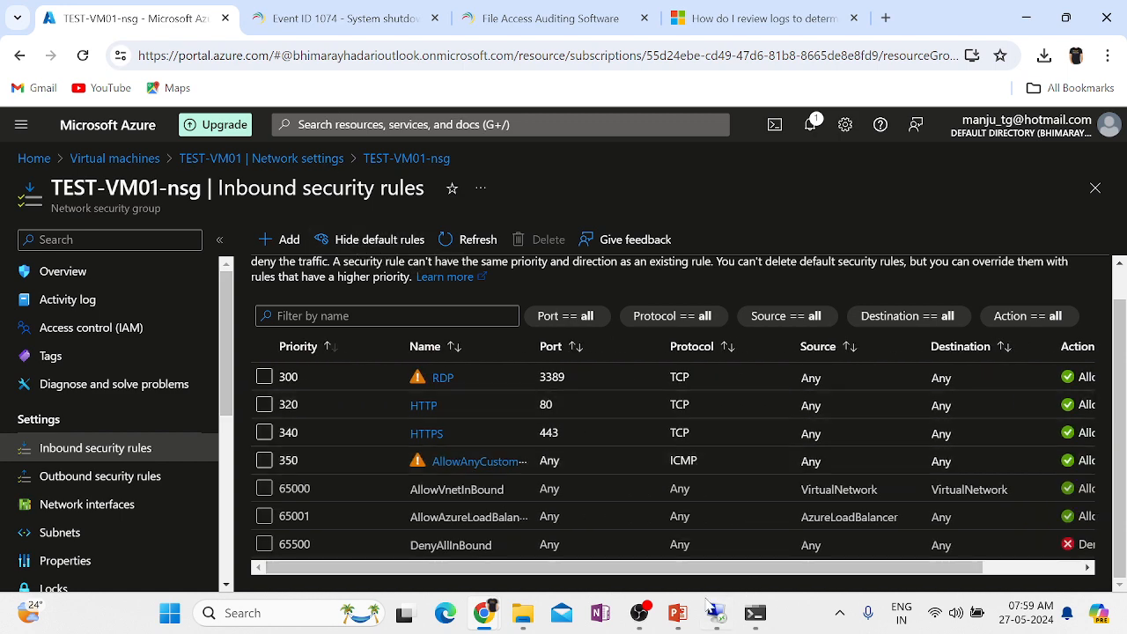
{"action": "mouse_move", "coordinate": [716, 611]}
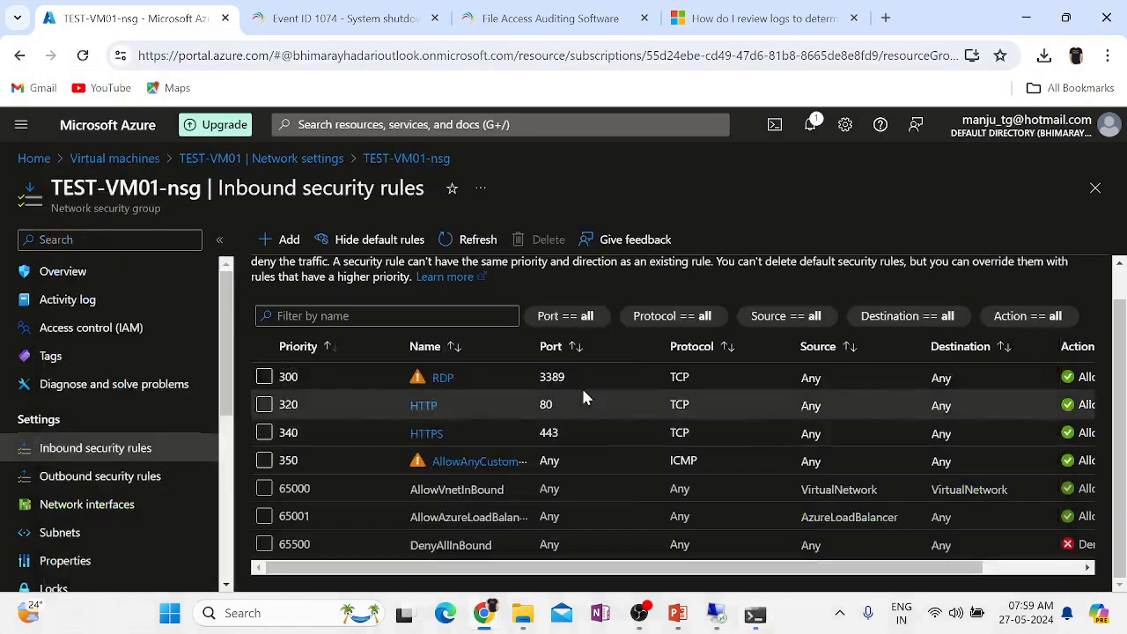
Rerun ping 51.124.185.44, view four replies with 0% loss maximized, then minimize Command Prompt.
{"action": "left_click", "coordinate": [755, 613]}
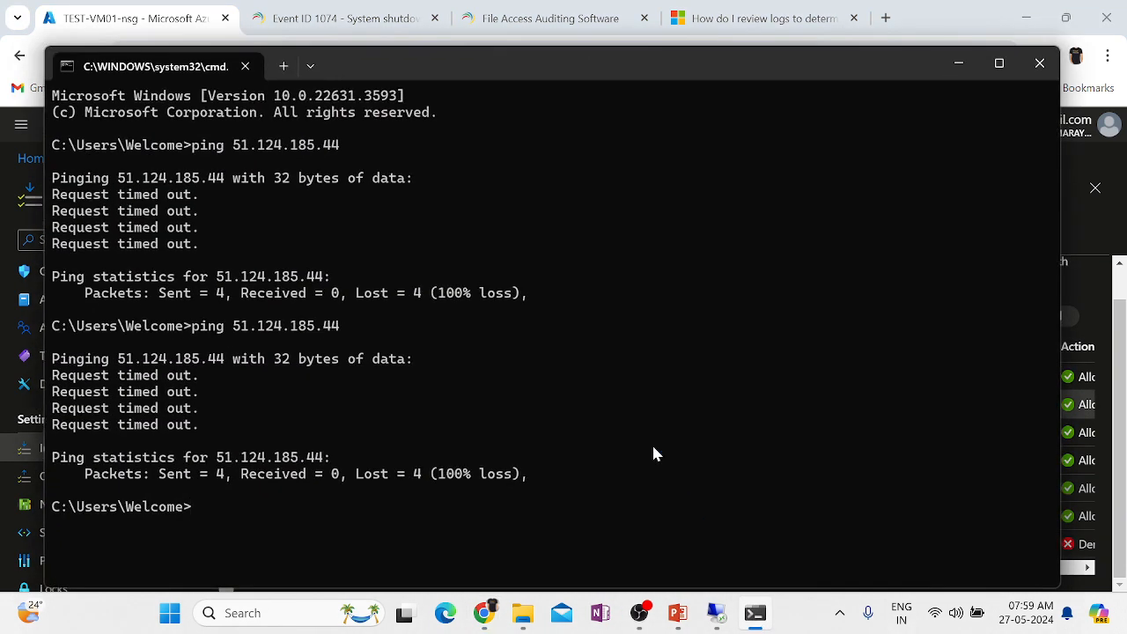
{"action": "key", "text": "Up"}
{"action": "key", "text": "Return"}
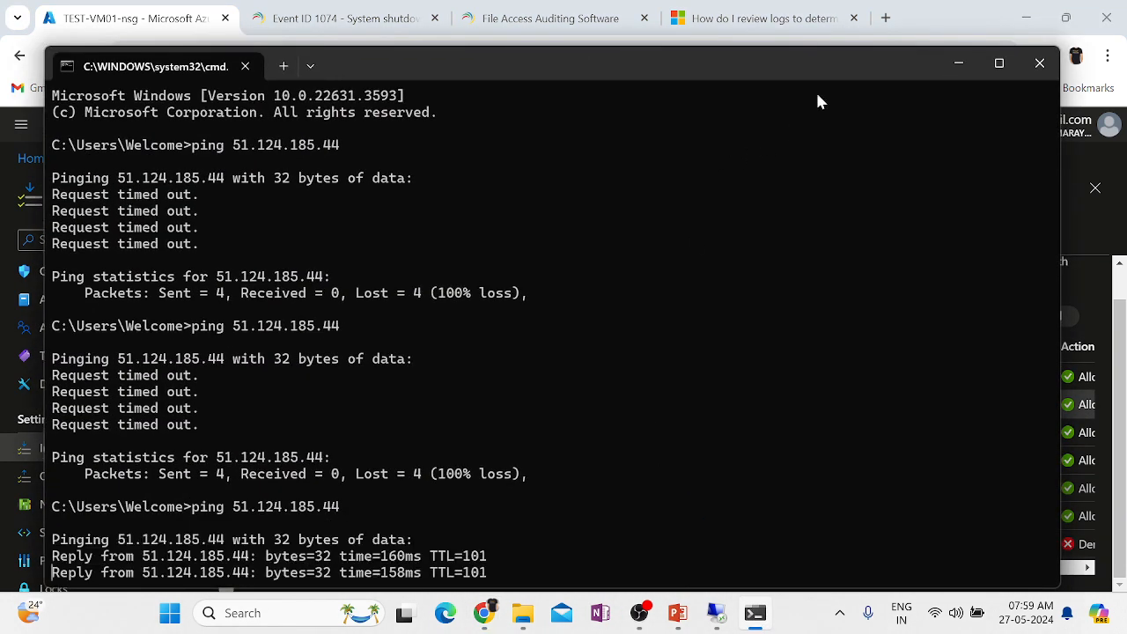
{"action": "left_click", "coordinate": [999, 64]}
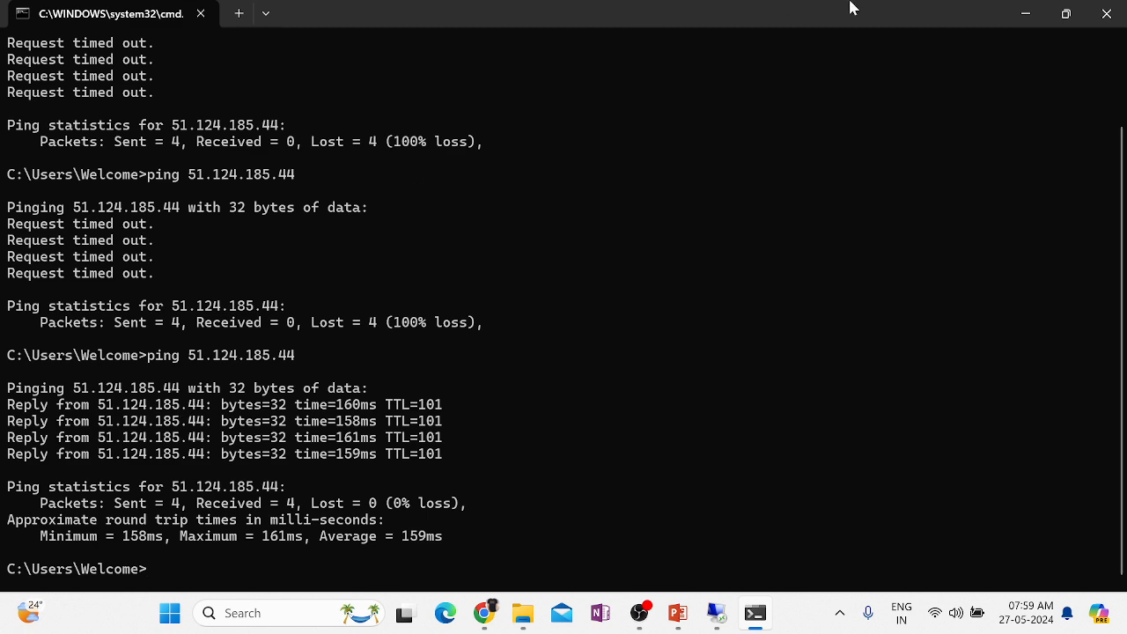
{"action": "left_click", "coordinate": [1025, 13]}
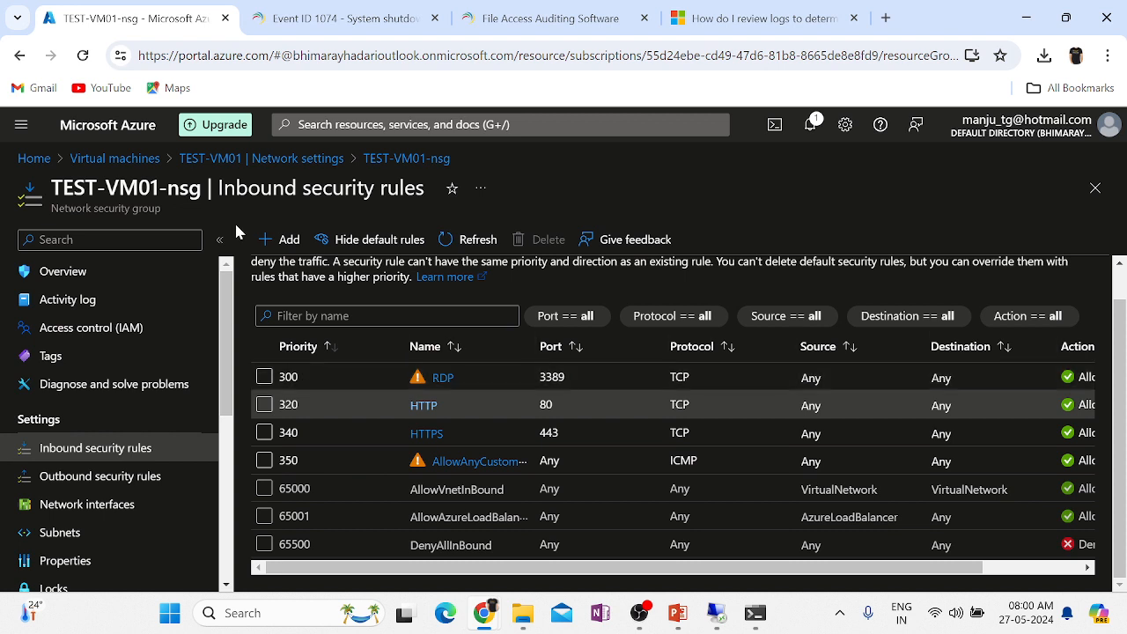
{"action": "double_click", "coordinate": [184, 188]}
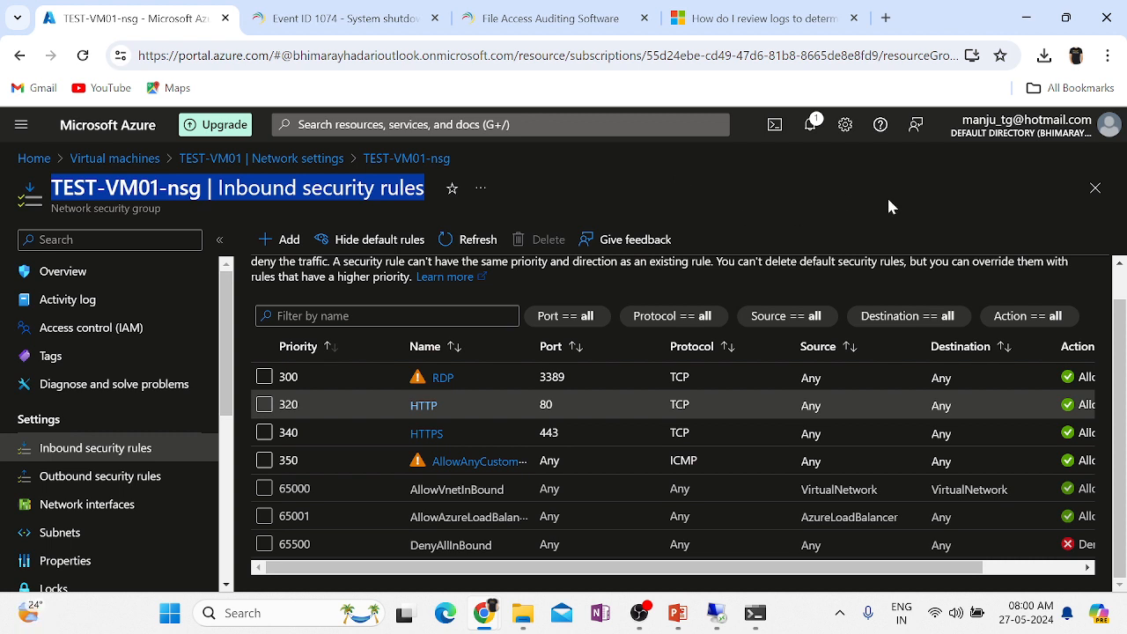
{"action": "left_click", "coordinate": [906, 217]}
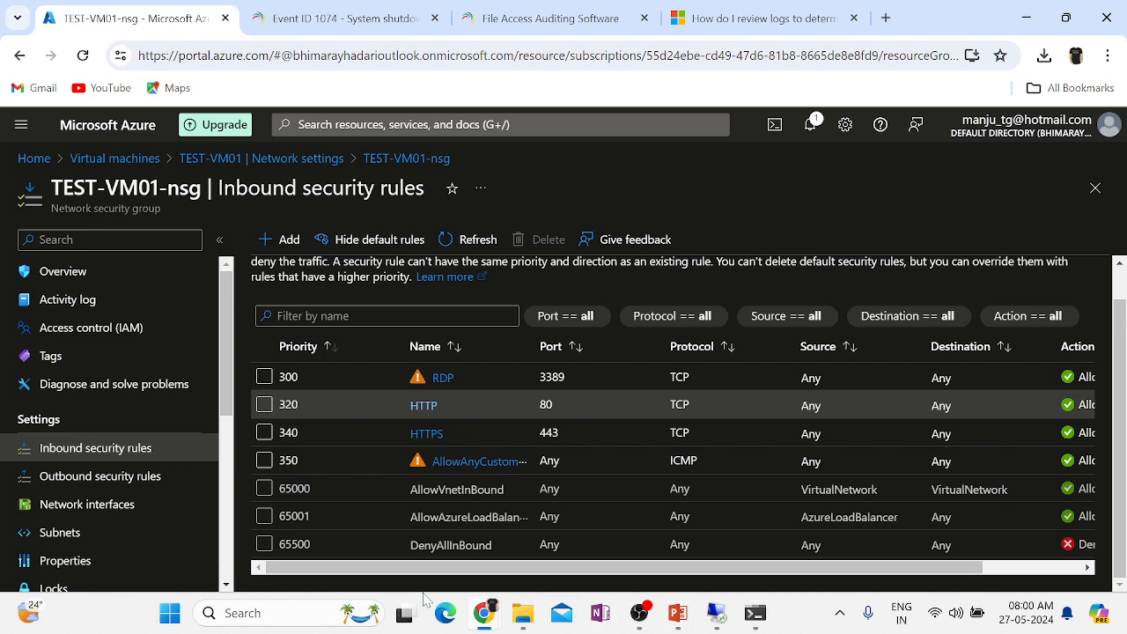
{"action": "mouse_move", "coordinate": [484, 608]}
{"action": "double_click", "coordinate": [451, 545]}
{"action": "left_click_drag", "start_coordinate": [452, 568], "coordinate": [545, 591]}
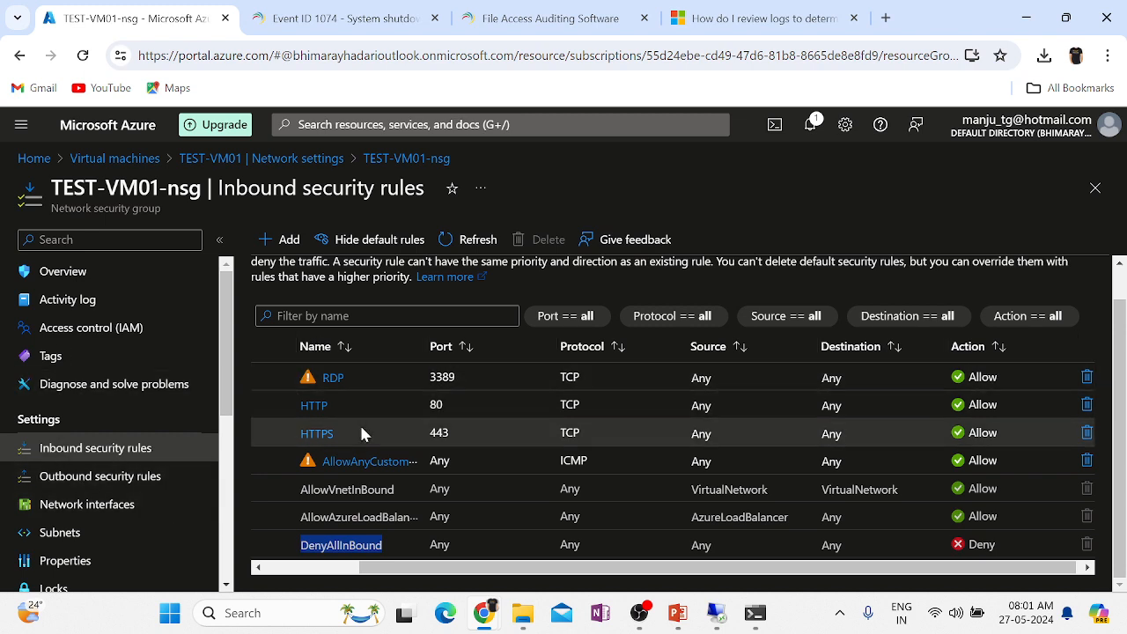
{"action": "scroll", "coordinate": [359, 423], "scroll_direction": "left", "scroll_amount": 3}
Sort rules by priority, highlight rule 350's ICMP and Allow values, and collapse the resource menu.
{"action": "left_click", "coordinate": [299, 349]}
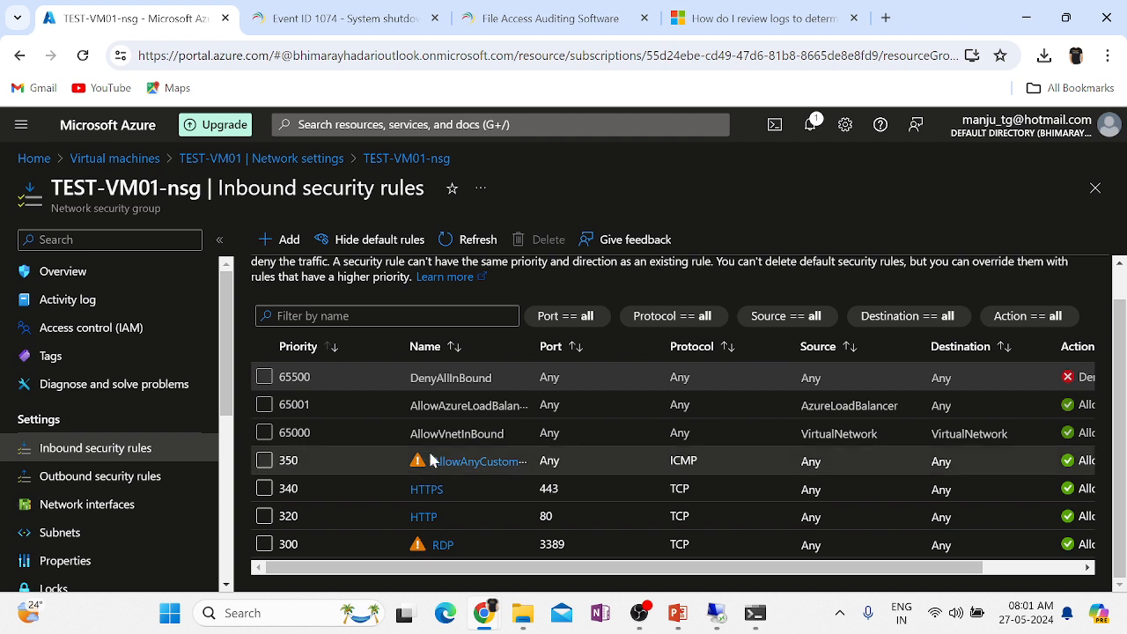
{"action": "double_click", "coordinate": [288, 460]}
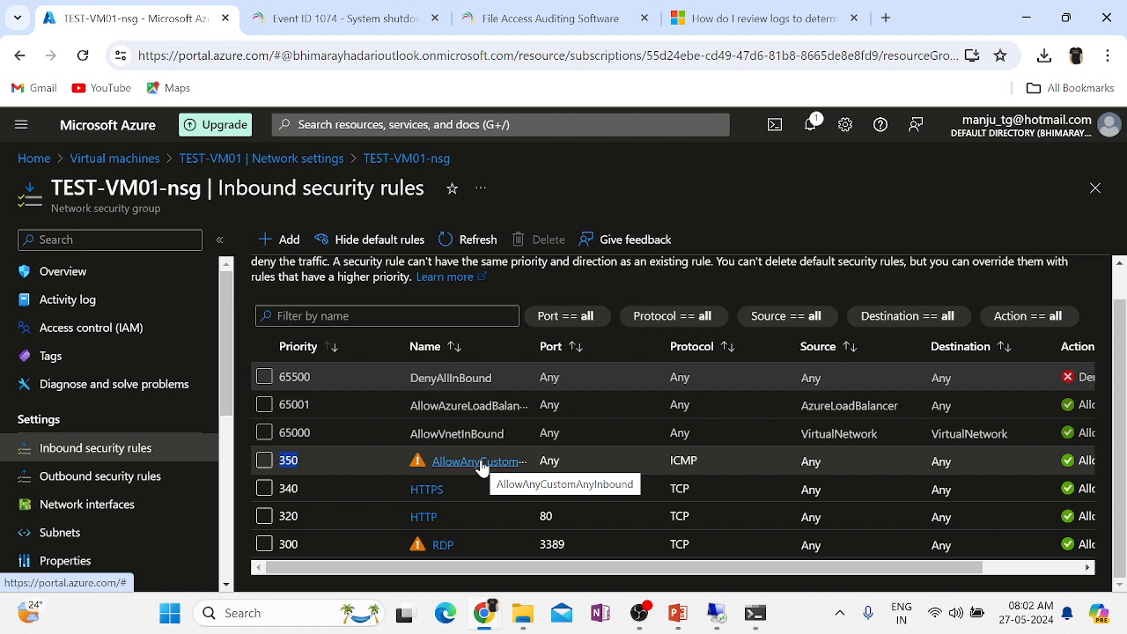
{"action": "double_click", "coordinate": [684, 465]}
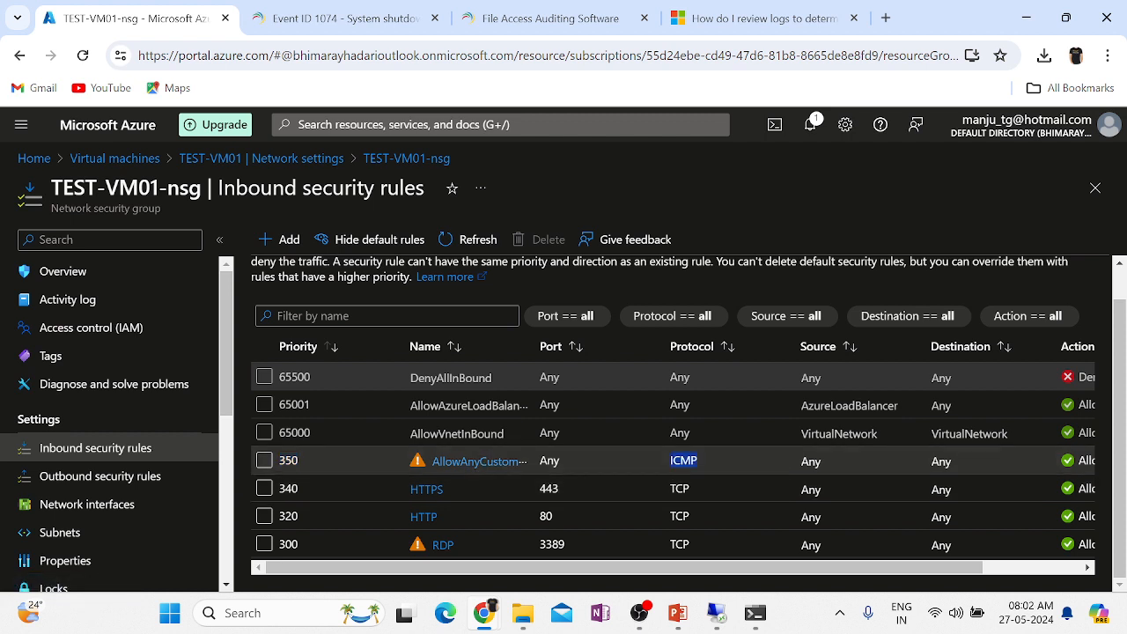
{"action": "double_click", "coordinate": [1085, 460]}
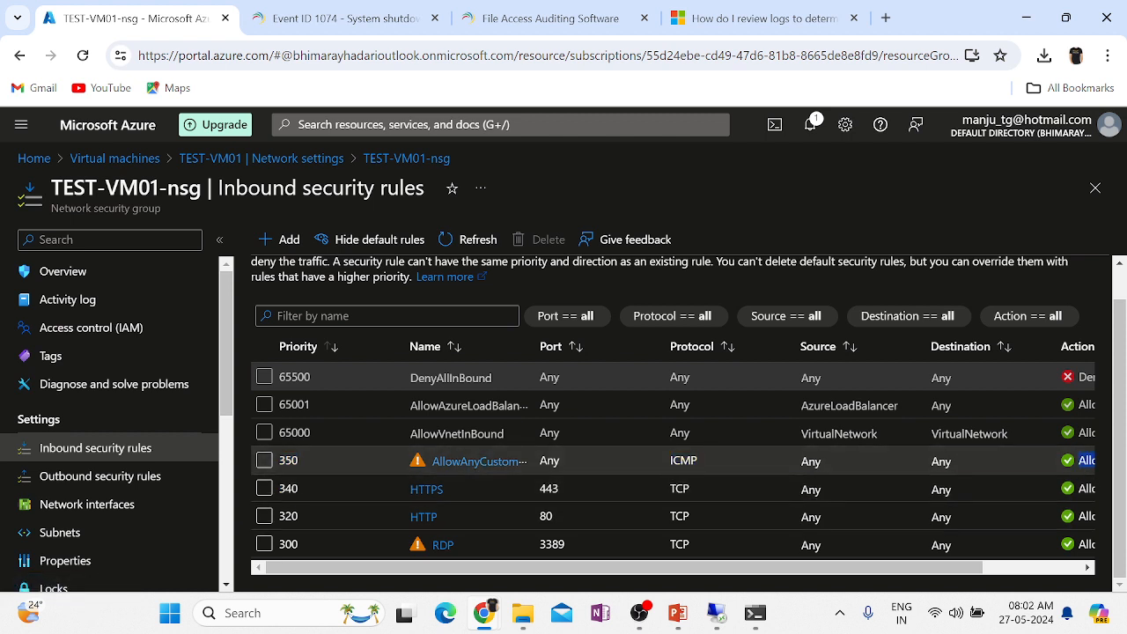
{"action": "left_click", "coordinate": [219, 240]}
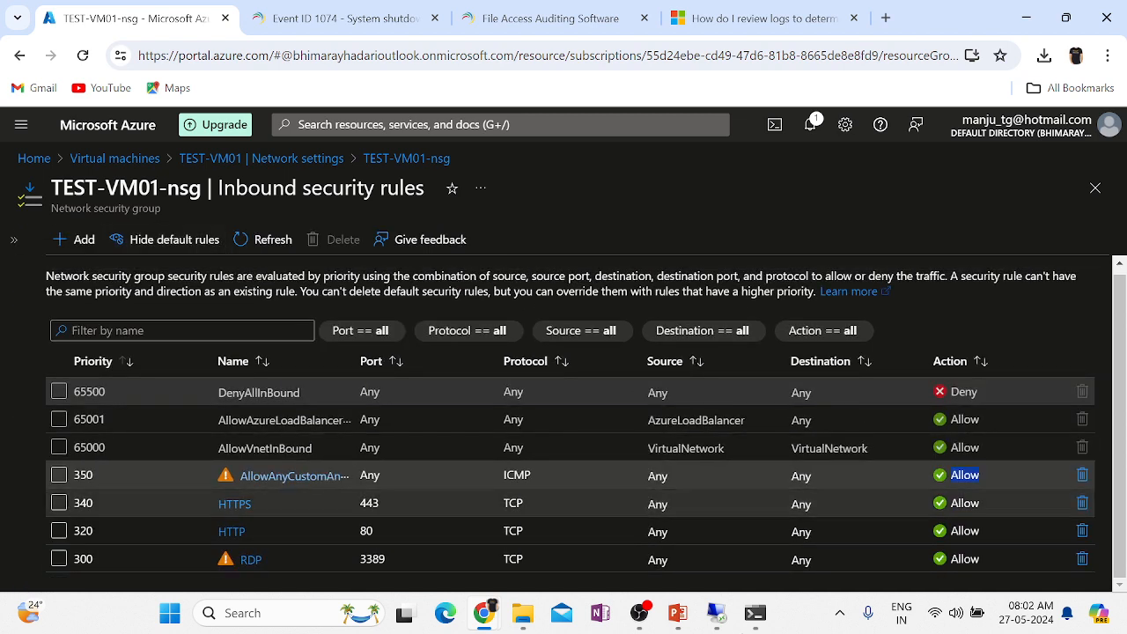
Start a continuous ping with 'ping 51.124.185.44 -t'.
{"action": "left_click", "coordinate": [755, 613]}
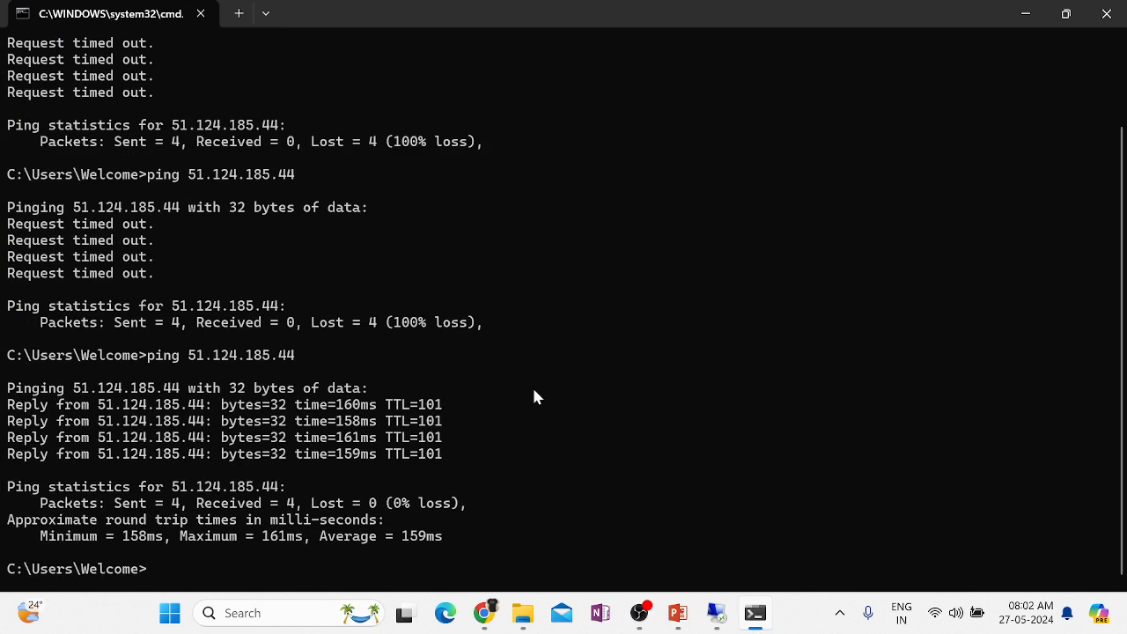
{"action": "key", "text": "Up"}
{"action": "type", "text": "-t"}
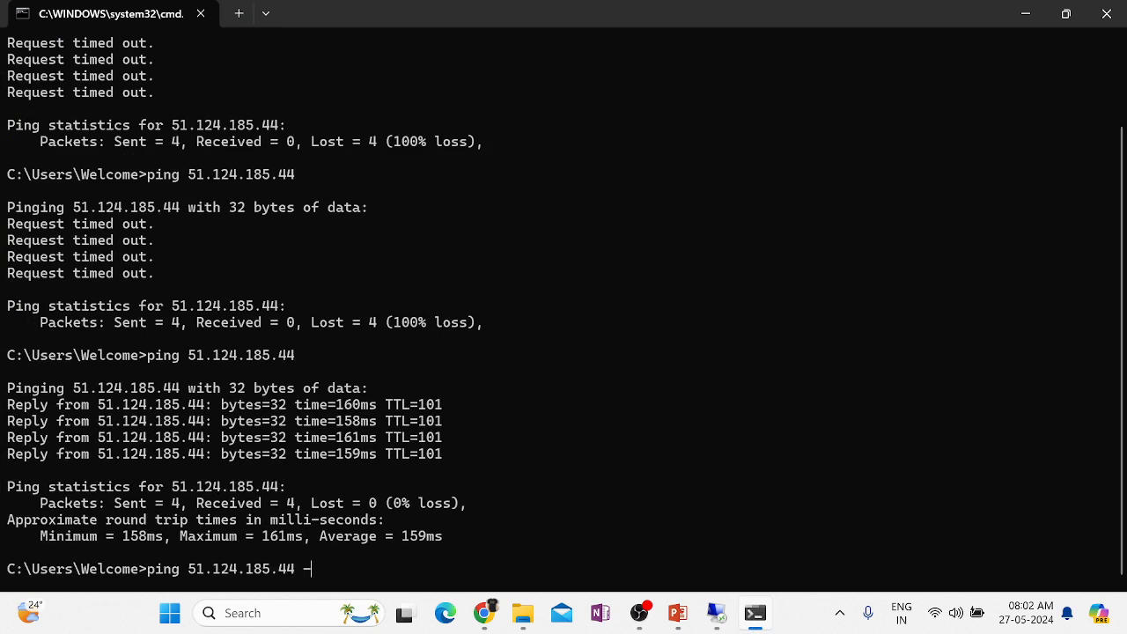
{"action": "key", "text": "Return"}
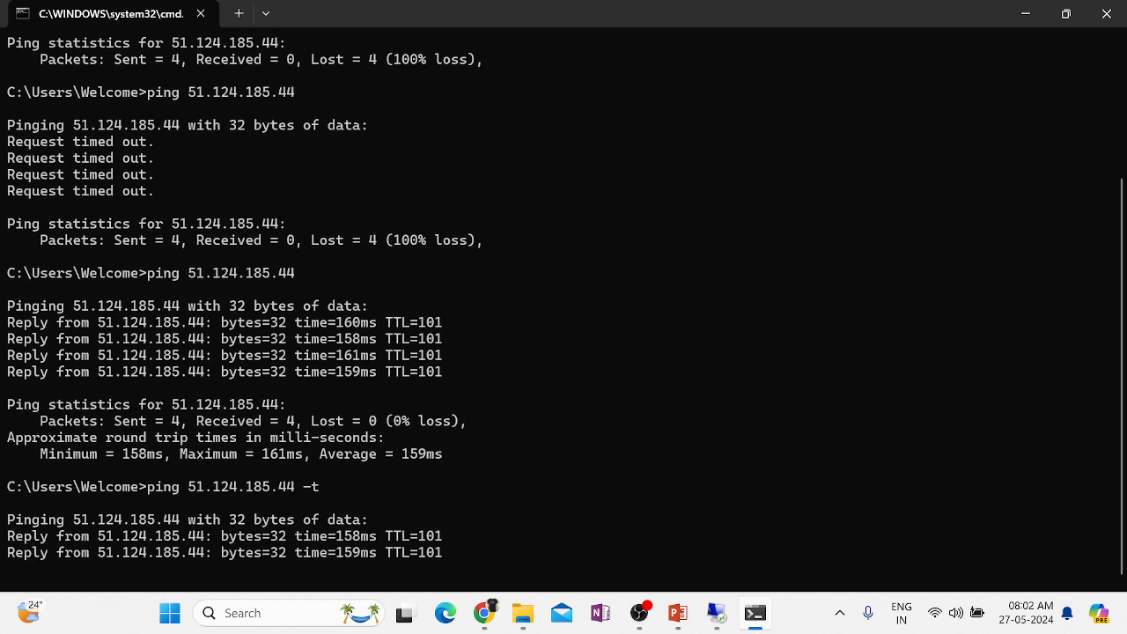
Check the Azure inbound rules, return to the running ping replies, then switch to the slide show.
{"action": "left_click", "coordinate": [1030, 16]}
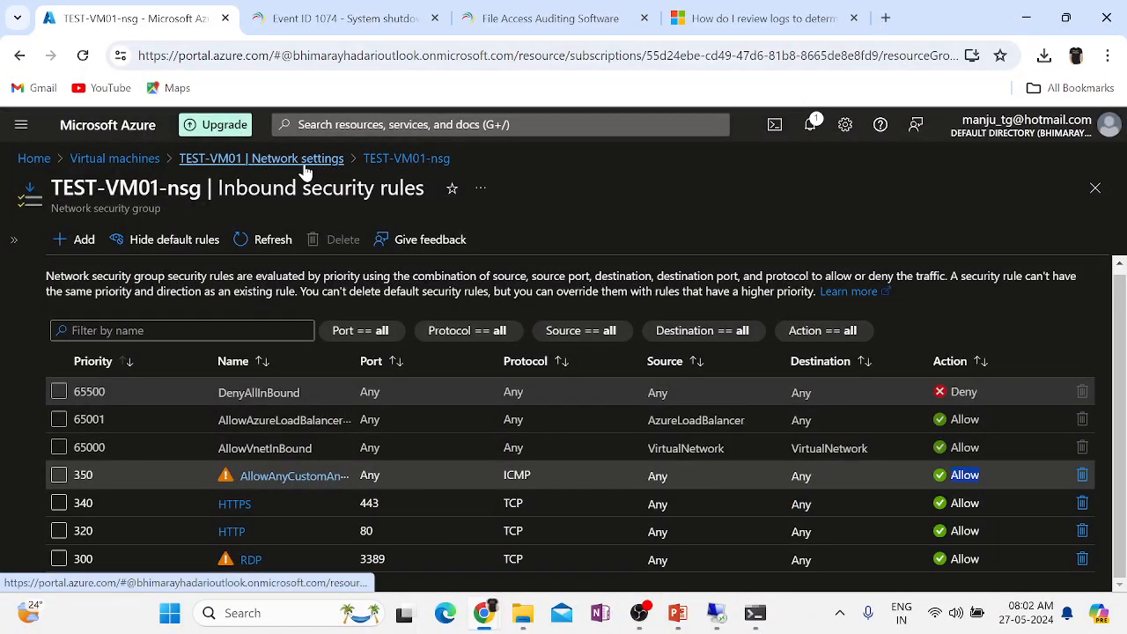
{"action": "left_click", "coordinate": [755, 614]}
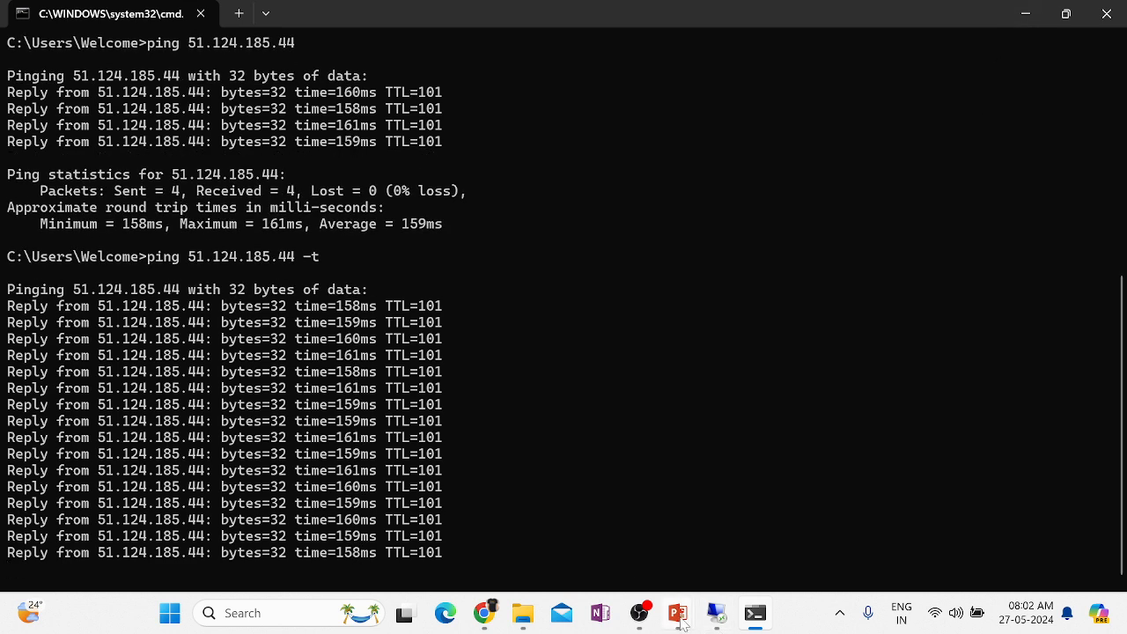
{"action": "mouse_move", "coordinate": [681, 622]}
{"action": "left_click", "coordinate": [624, 500]}
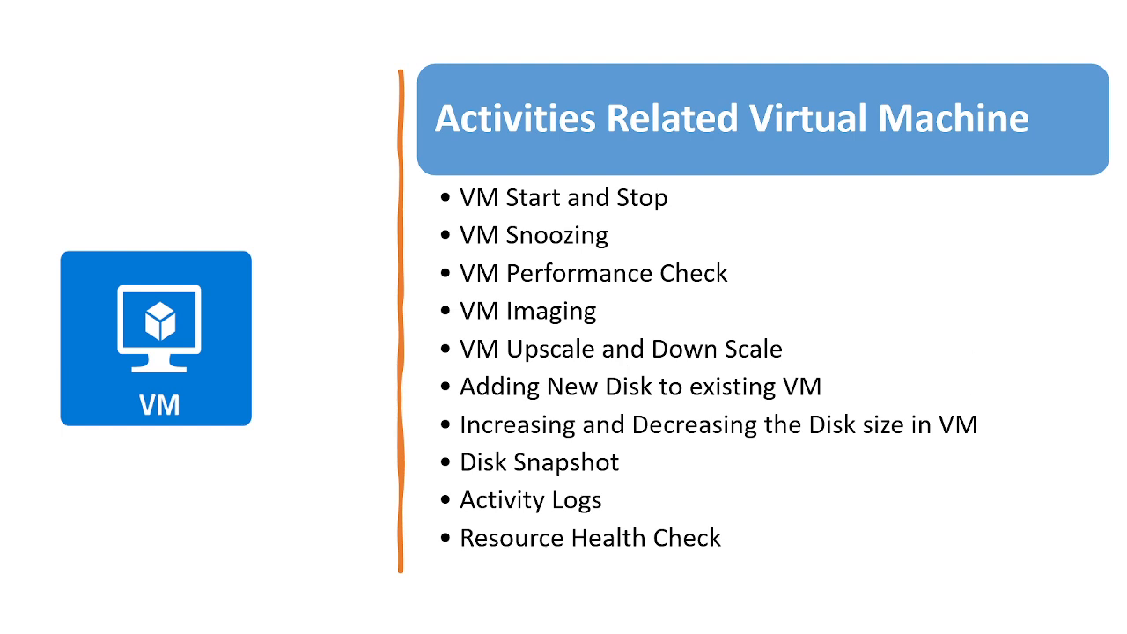
Leave the PowerPoint slide show and bring back the TEST-VM01-nsg inbound rules in Azure.
{"action": "key", "text": "super+d"}
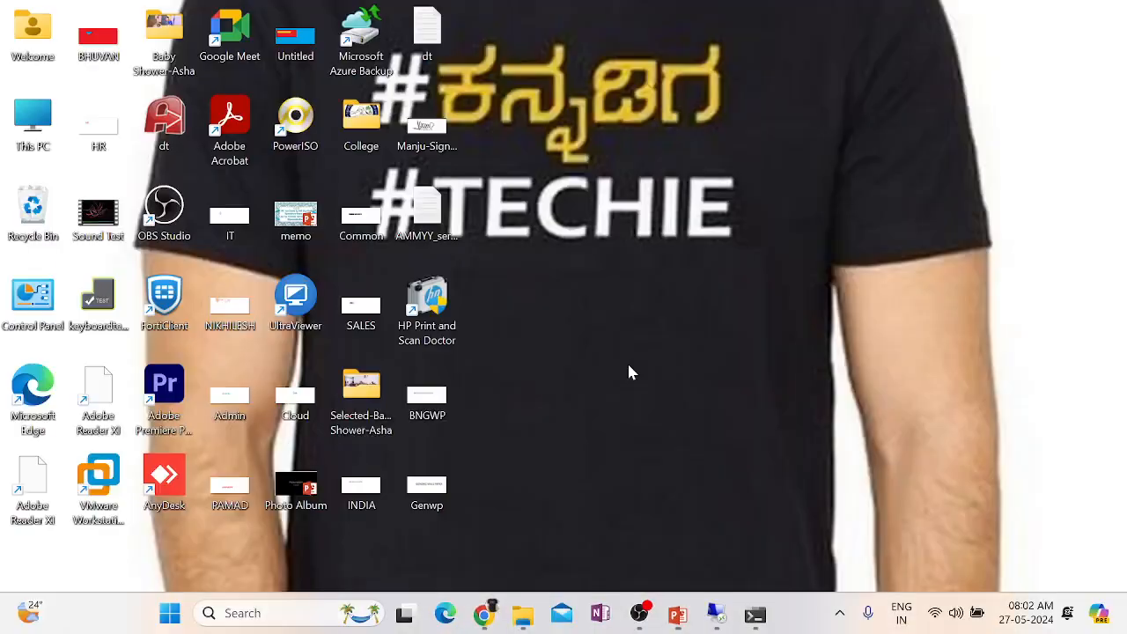
{"action": "mouse_move", "coordinate": [476, 623]}
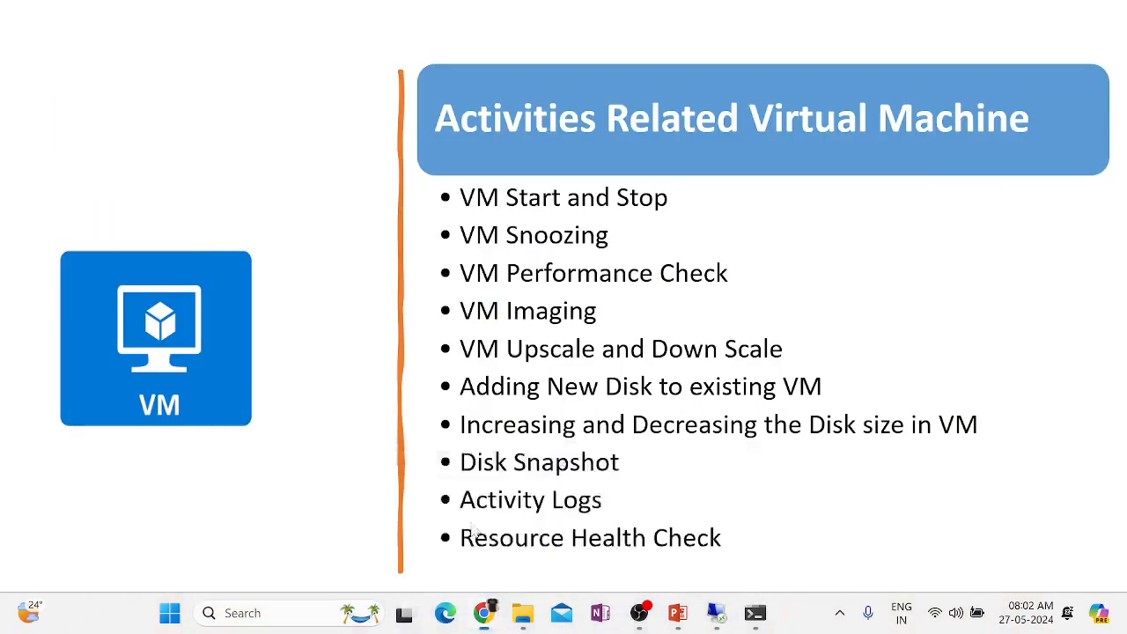
{"action": "left_click", "coordinate": [469, 519]}
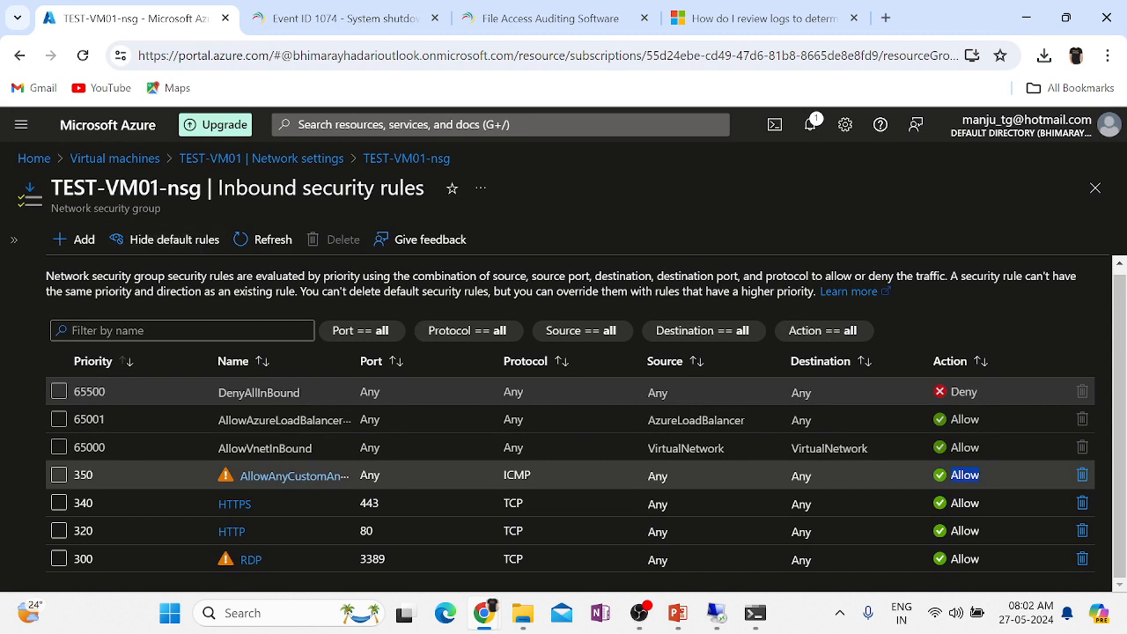
Return through Network settings to TEST-VM01's Overview, showing it Running at public IP 51.124.185.44.
{"action": "left_click", "coordinate": [213, 163]}
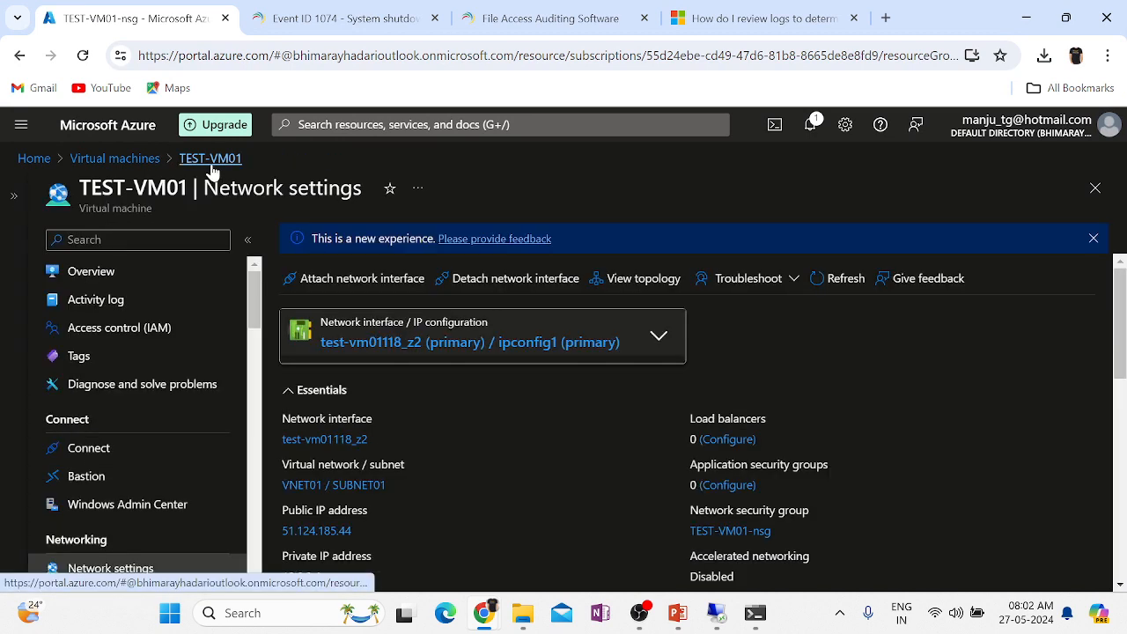
{"action": "left_click", "coordinate": [117, 274]}
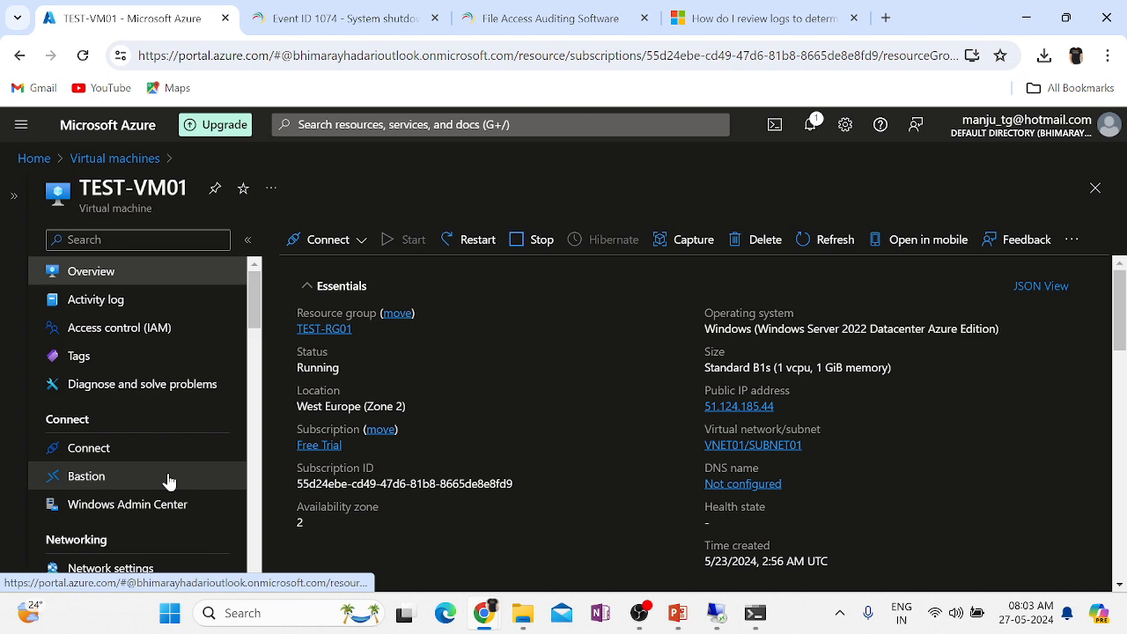
{"action": "scroll", "coordinate": [169, 480], "scroll_direction": "down", "scroll_amount": 10}
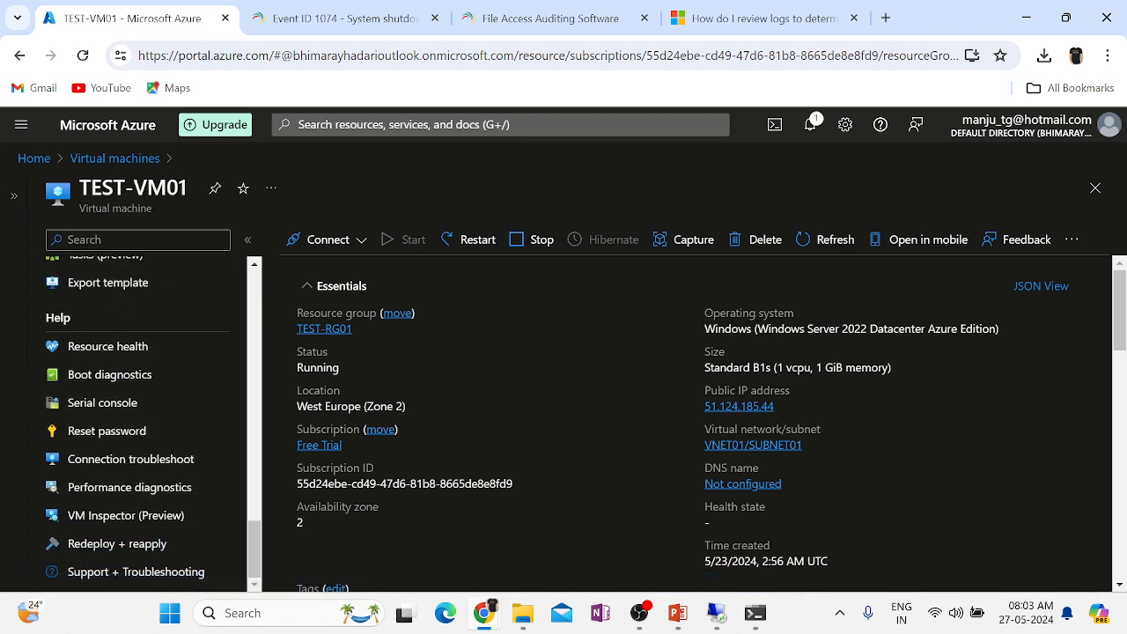
Open TEST-VM01's Resource health and expand the 05/27/2024 customer-initiated reboot in Health history.
{"action": "left_click", "coordinate": [123, 347]}
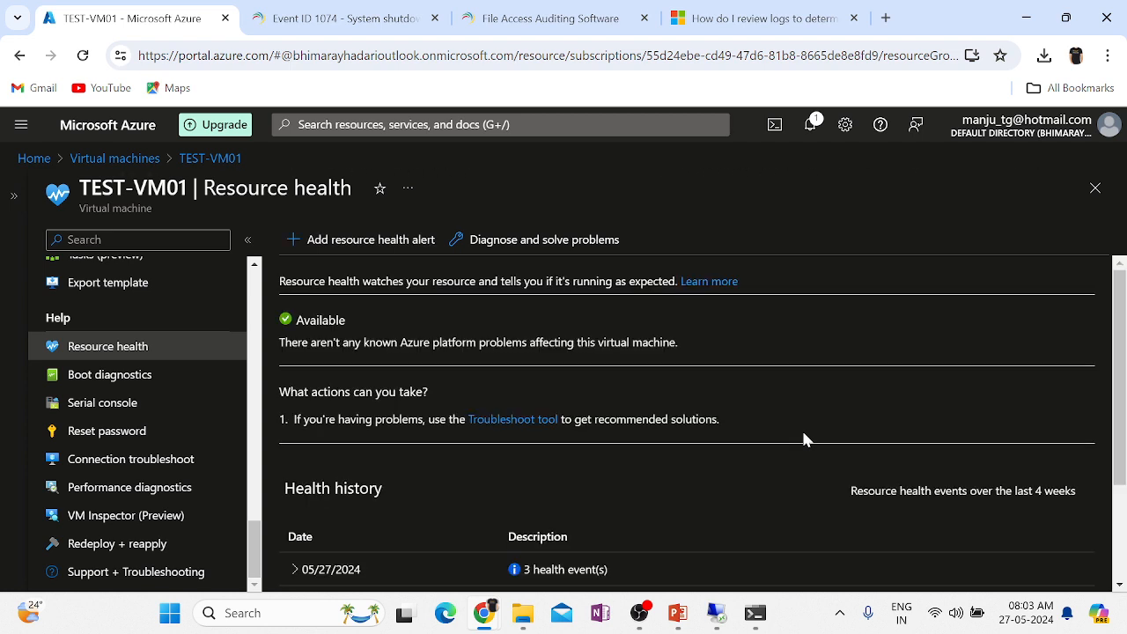
{"action": "scroll", "coordinate": [804, 437], "scroll_direction": "down", "scroll_amount": 2}
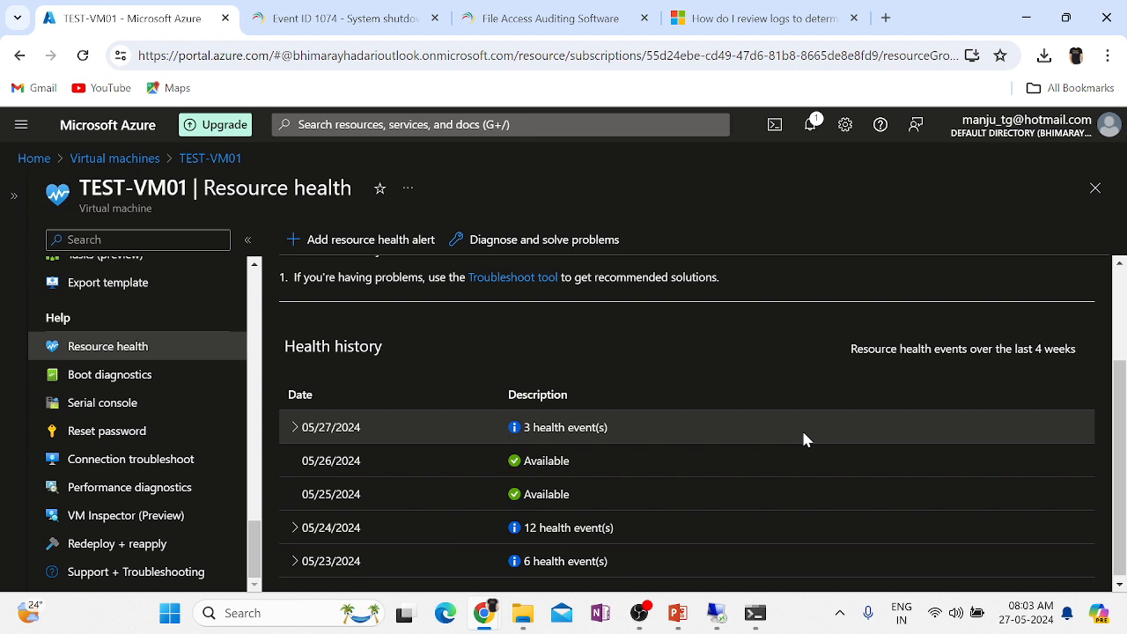
{"action": "left_click", "coordinate": [295, 429]}
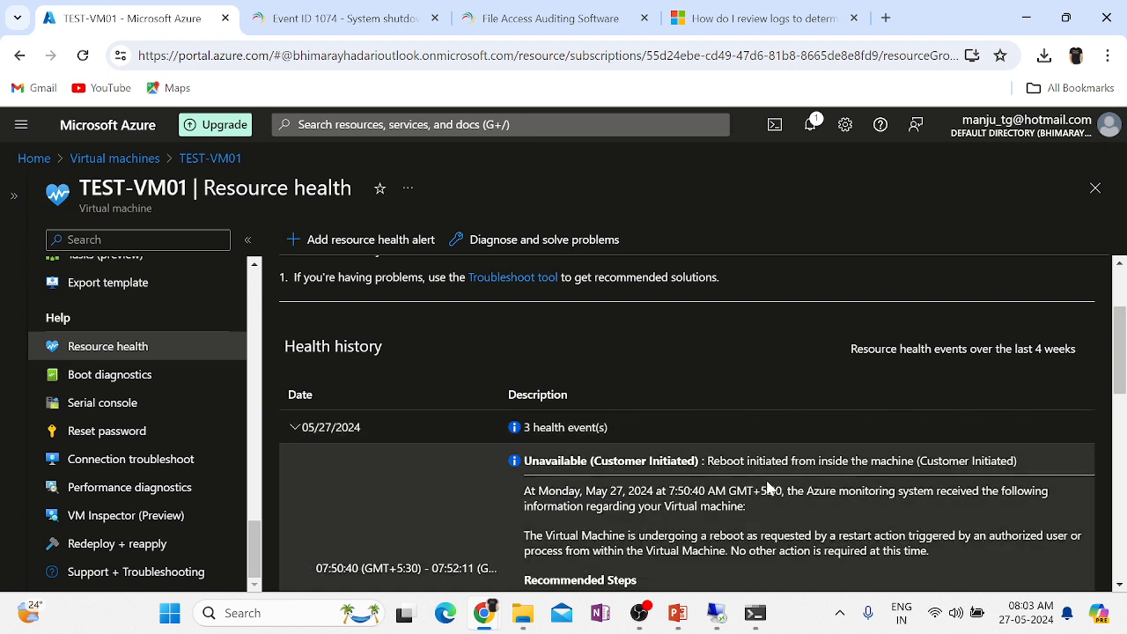
Review the 05/27/2024 events, highlighting the words allocated, Unavailable and Initiated.
{"action": "scroll", "coordinate": [946, 552], "scroll_direction": "down", "scroll_amount": 5}
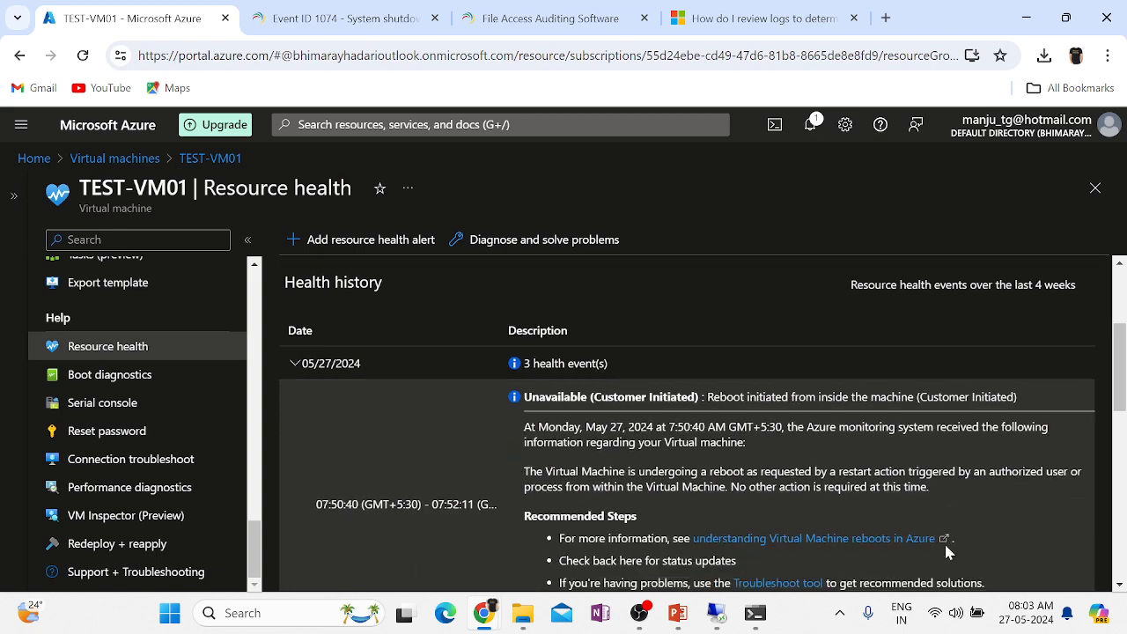
{"action": "scroll", "coordinate": [946, 549], "scroll_direction": "down", "scroll_amount": 2}
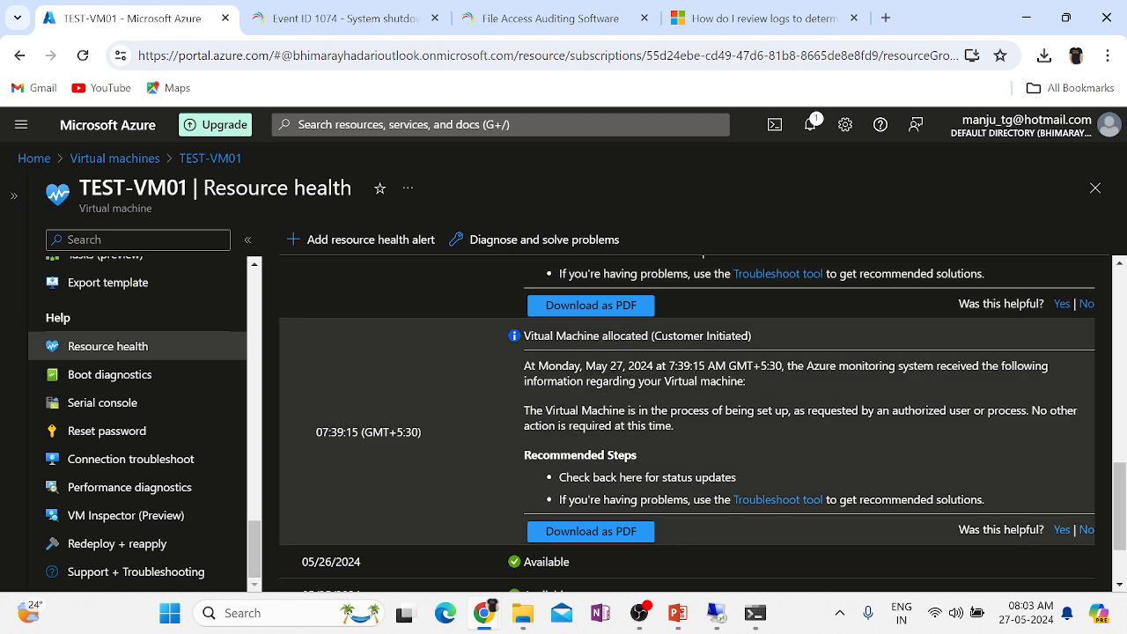
{"action": "double_click", "coordinate": [624, 335]}
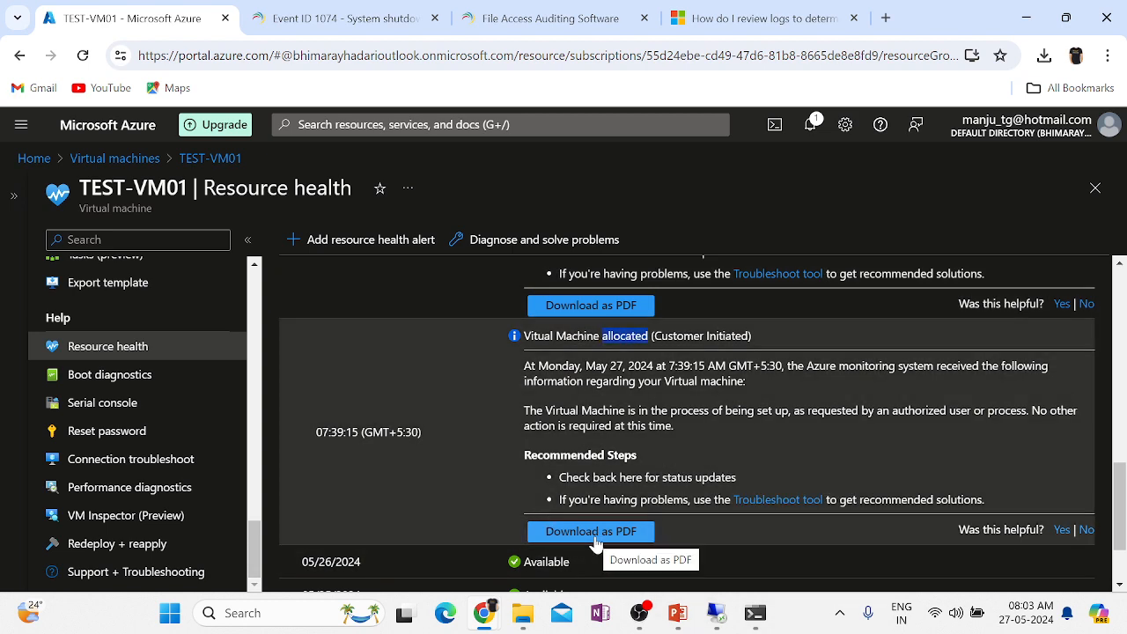
{"action": "scroll", "coordinate": [749, 432], "scroll_direction": "up", "scroll_amount": 4}
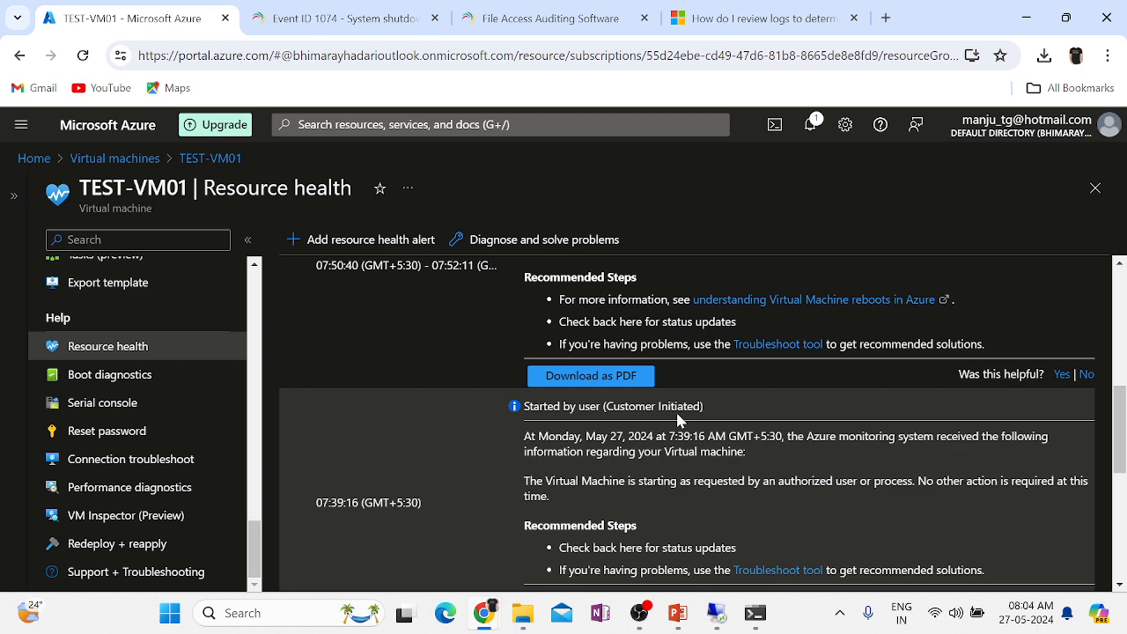
{"action": "scroll", "coordinate": [678, 420], "scroll_direction": "up", "scroll_amount": 5}
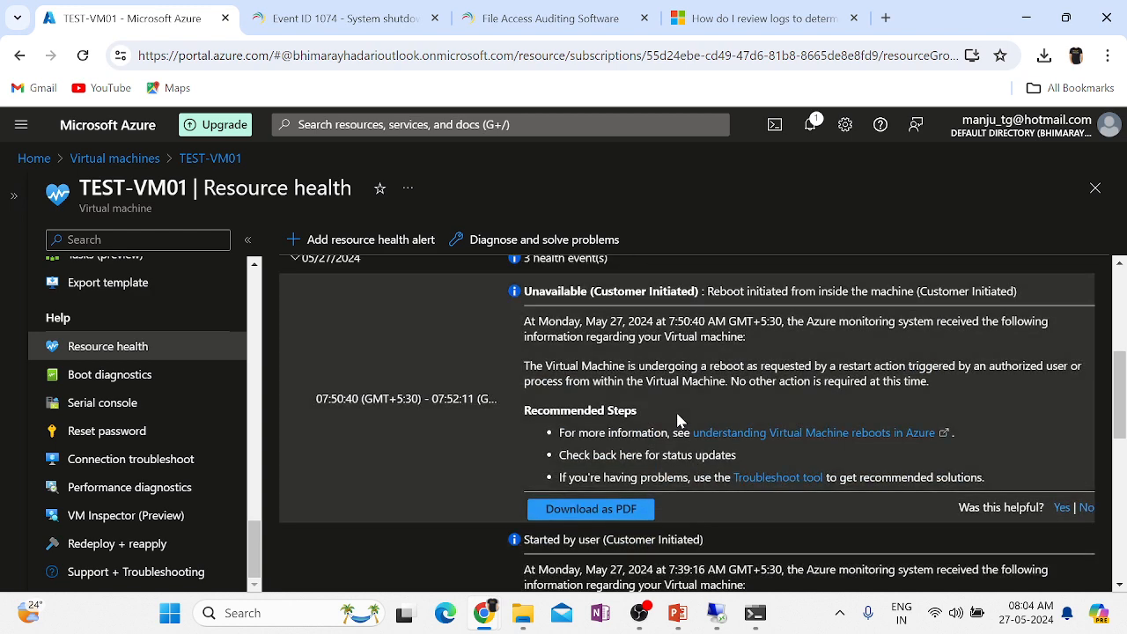
{"action": "double_click", "coordinate": [554, 406]}
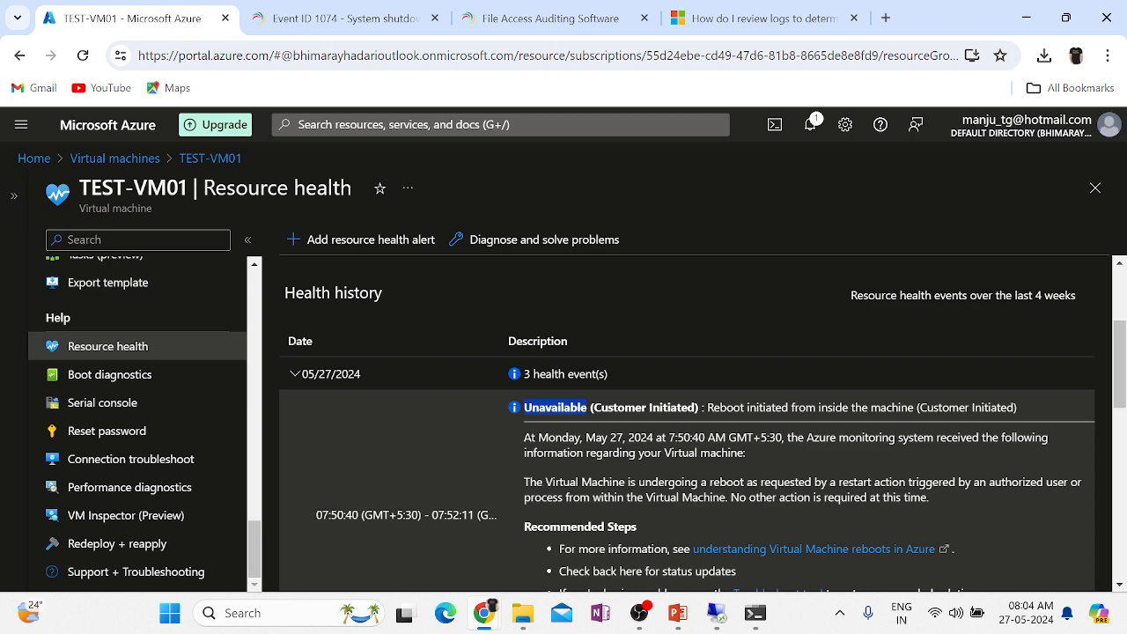
{"action": "double_click", "coordinate": [762, 407]}
Expand the 05/24/2024 entry to see its 12 events, including the 8:17:09 AM user-initiated start.
{"action": "scroll", "coordinate": [750, 414], "scroll_direction": "down", "scroll_amount": 4}
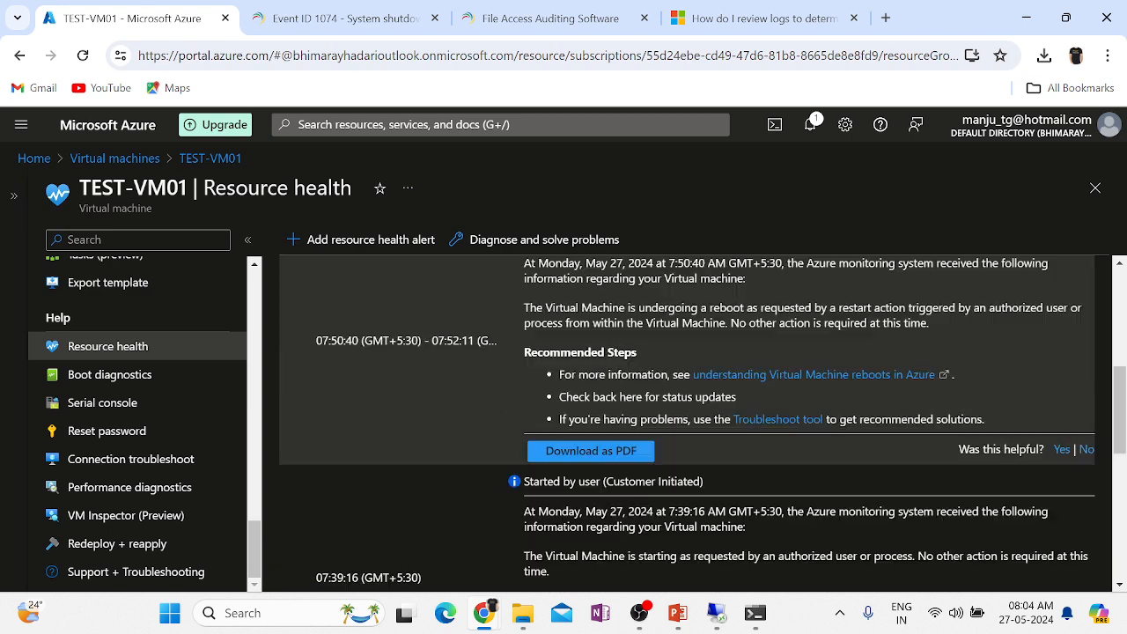
{"action": "scroll", "coordinate": [750, 414], "scroll_direction": "down", "scroll_amount": 3}
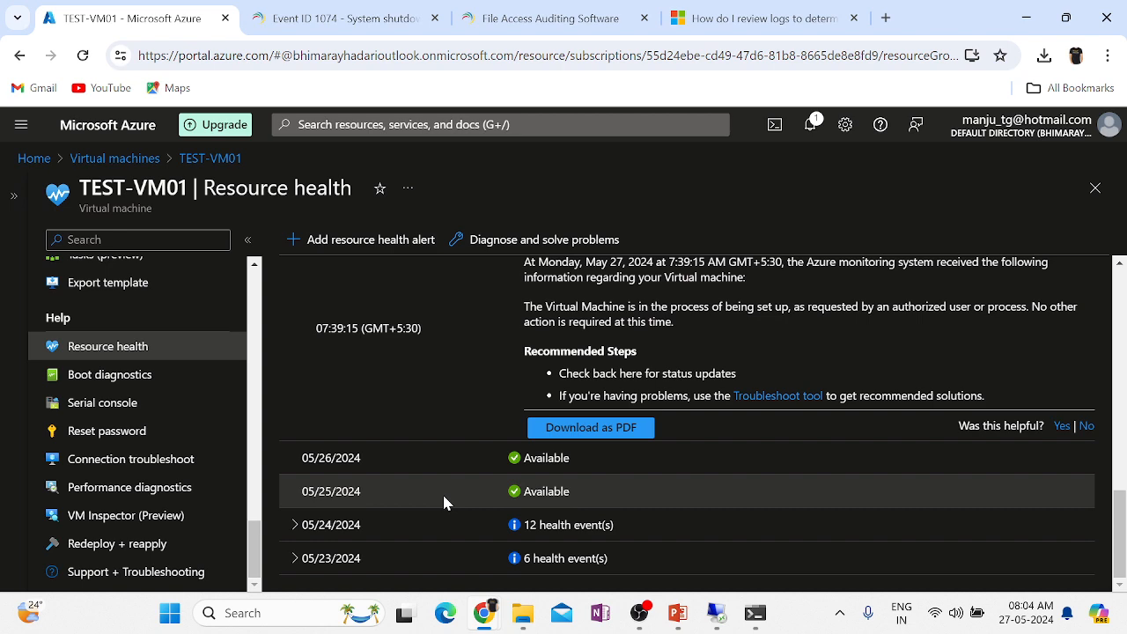
{"action": "left_click", "coordinate": [297, 526]}
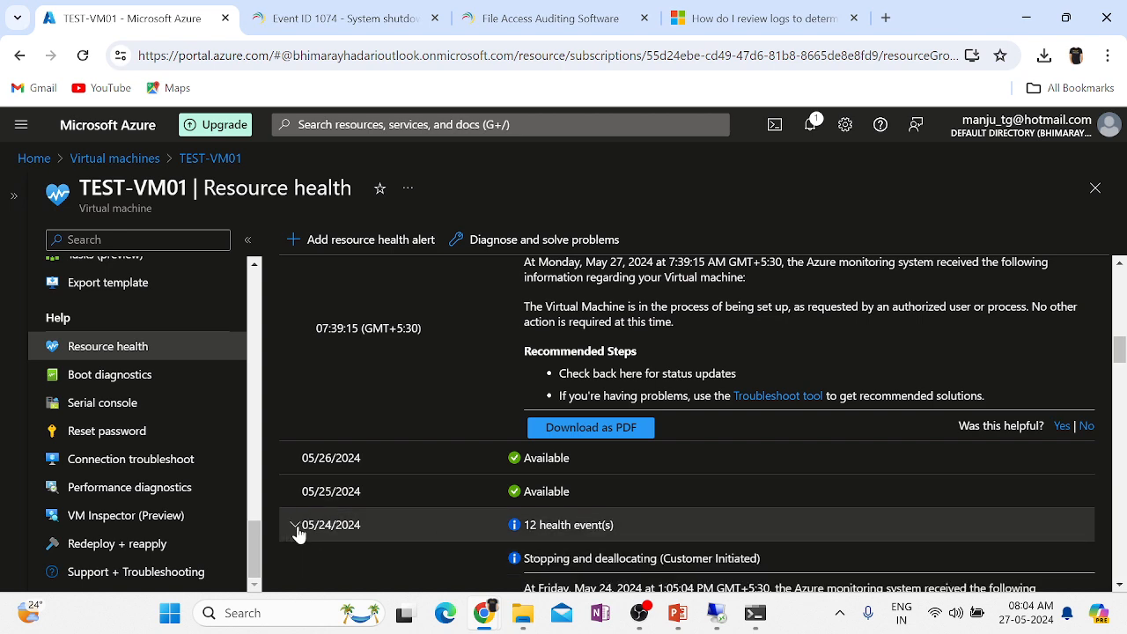
{"action": "scroll", "coordinate": [643, 519], "scroll_direction": "down", "scroll_amount": 8}
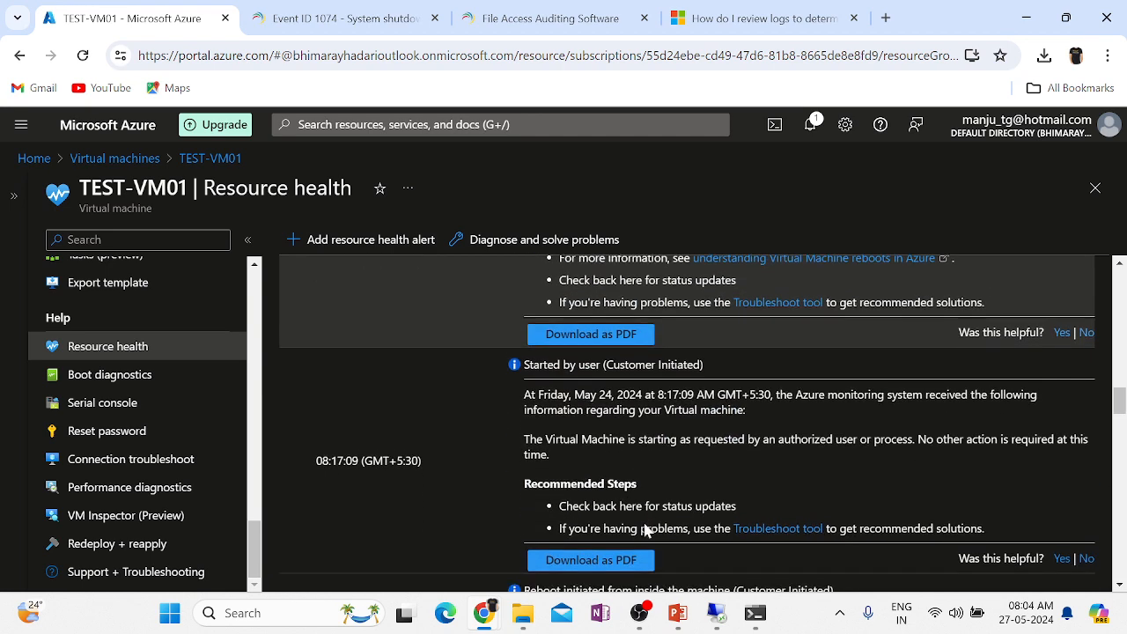
{"action": "scroll", "coordinate": [644, 530], "scroll_direction": "down", "scroll_amount": 1}
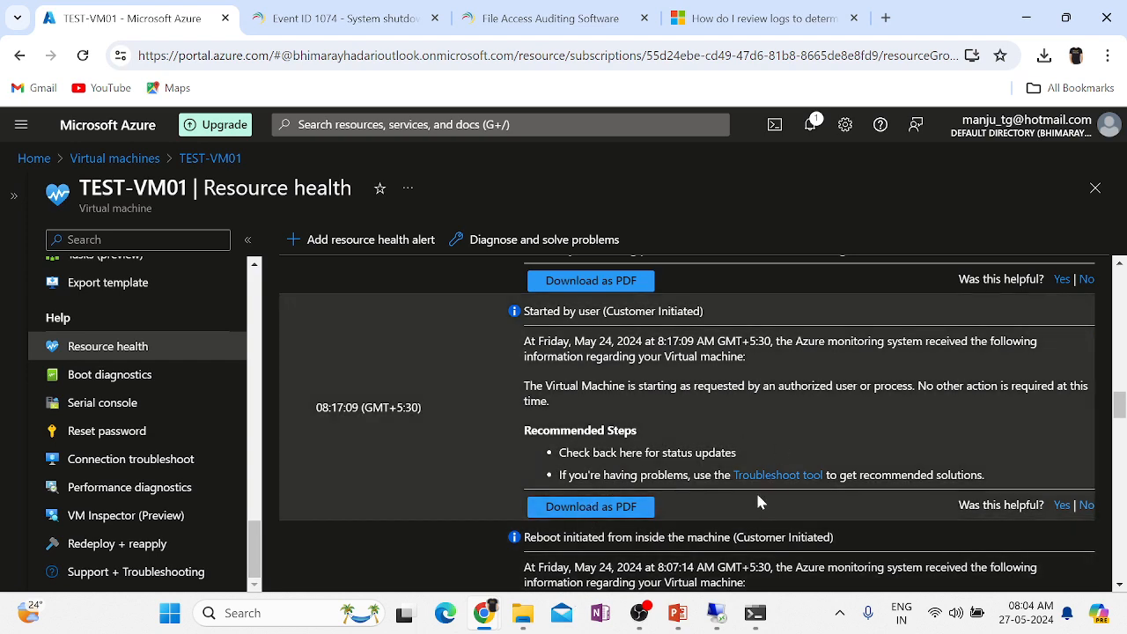
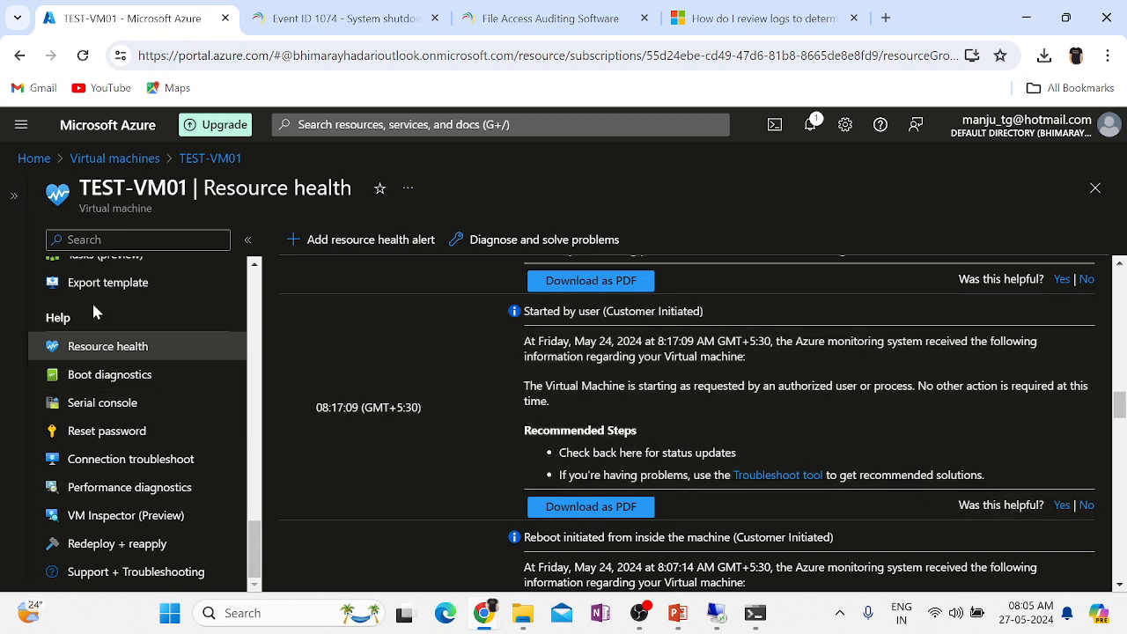
Collapse the 05/27/2024 health entry and highlight the Available status line saying no known platform problems.
{"action": "scroll", "coordinate": [332, 430], "scroll_direction": "up", "scroll_amount": 15}
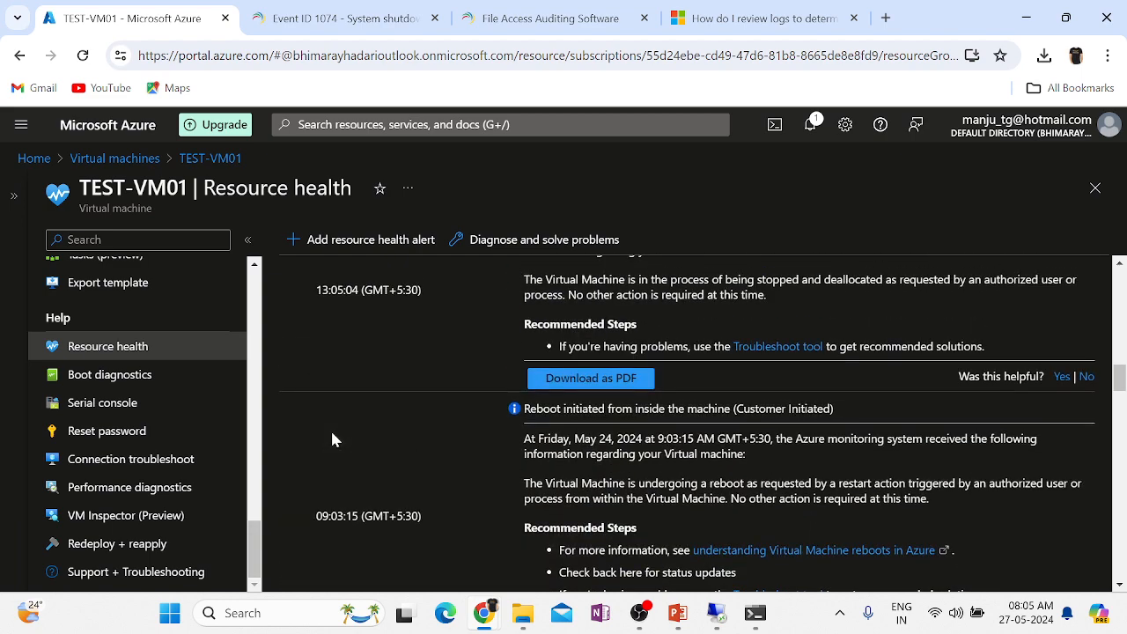
{"action": "scroll", "coordinate": [332, 437], "scroll_direction": "up", "scroll_amount": 5}
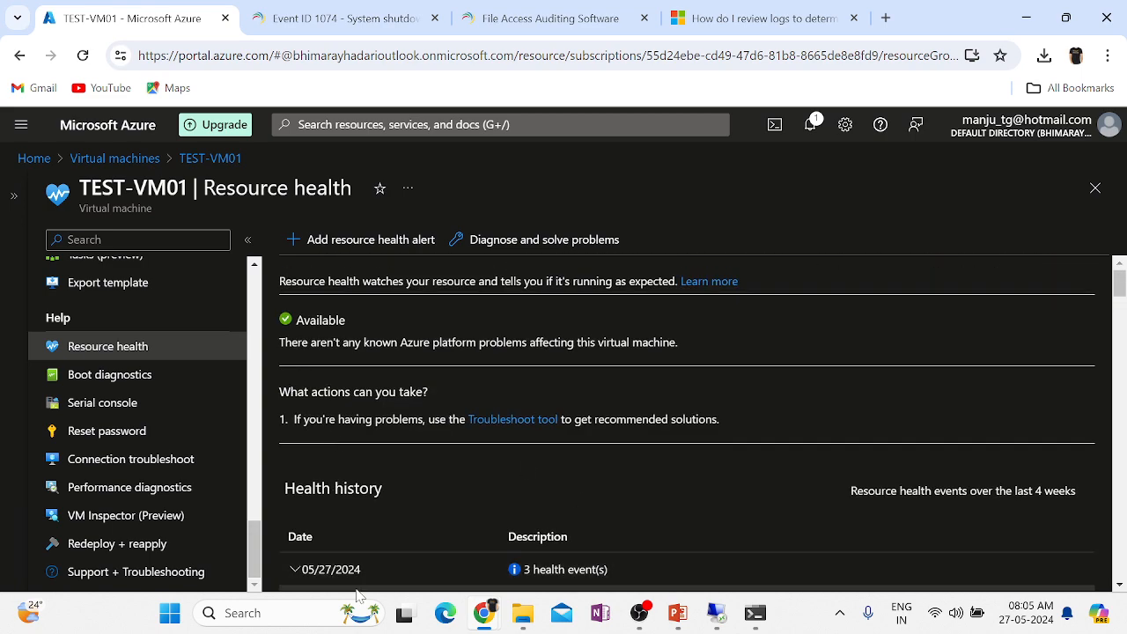
{"action": "left_click", "coordinate": [294, 569]}
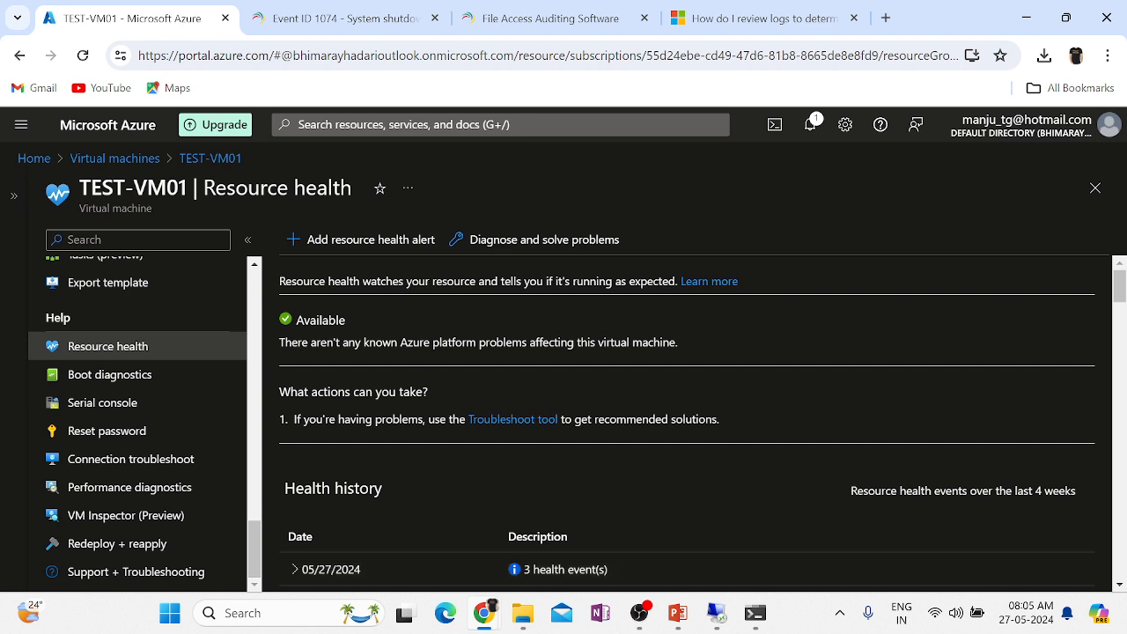
{"action": "triple_click", "coordinate": [455, 342]}
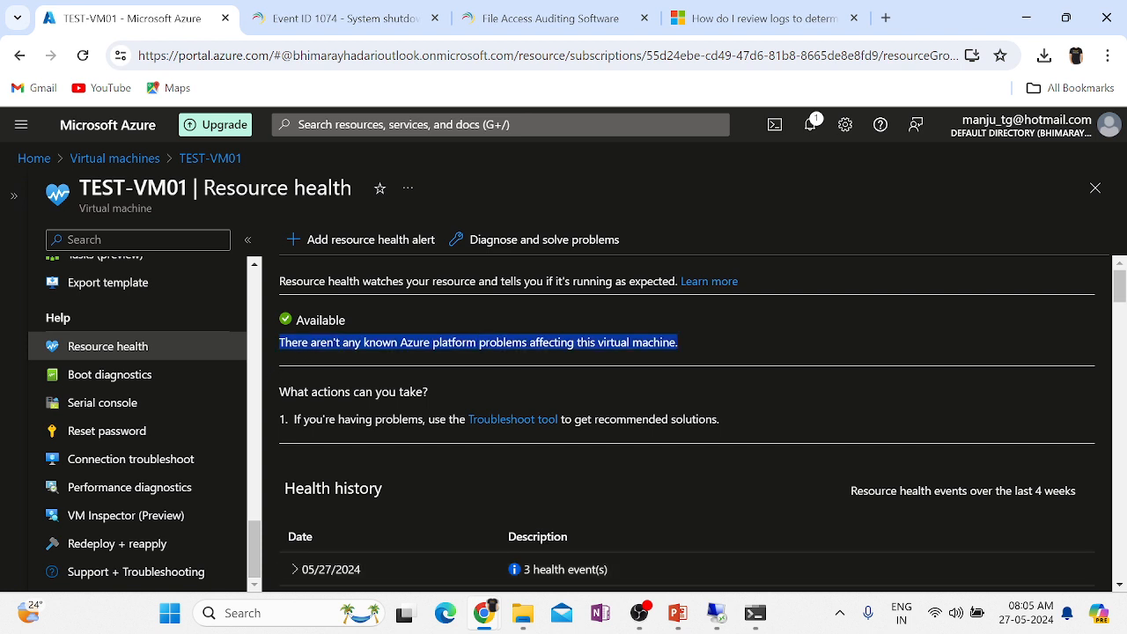
{"action": "left_click", "coordinate": [724, 346]}
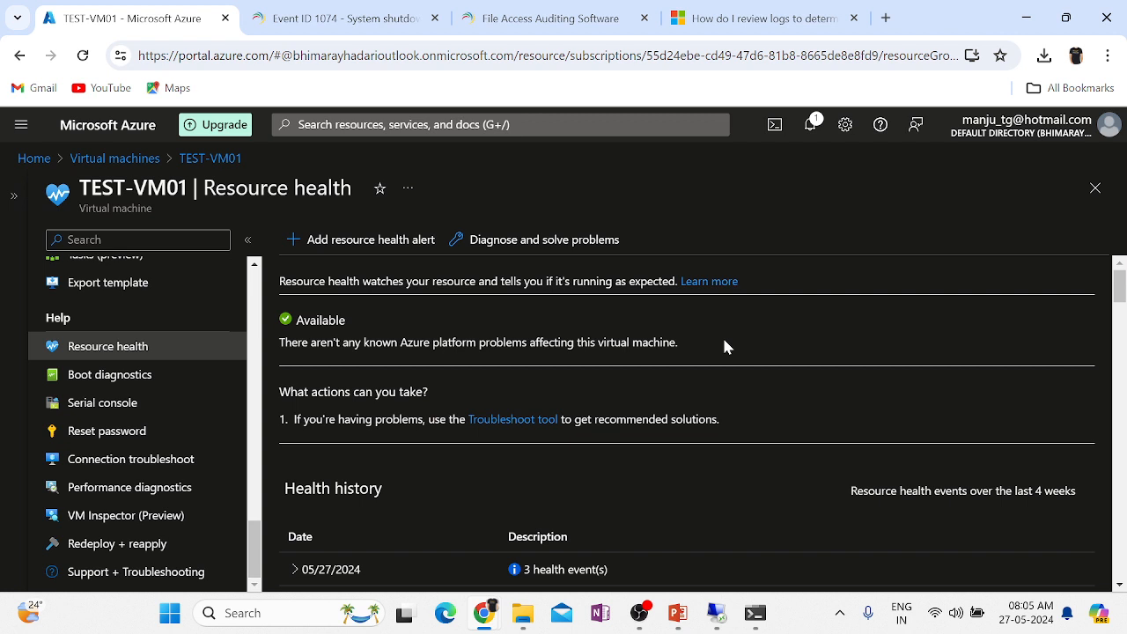
{"action": "left_click_drag", "start_coordinate": [339, 343], "coordinate": [678, 343]}
{"action": "triple_click", "coordinate": [319, 343]}
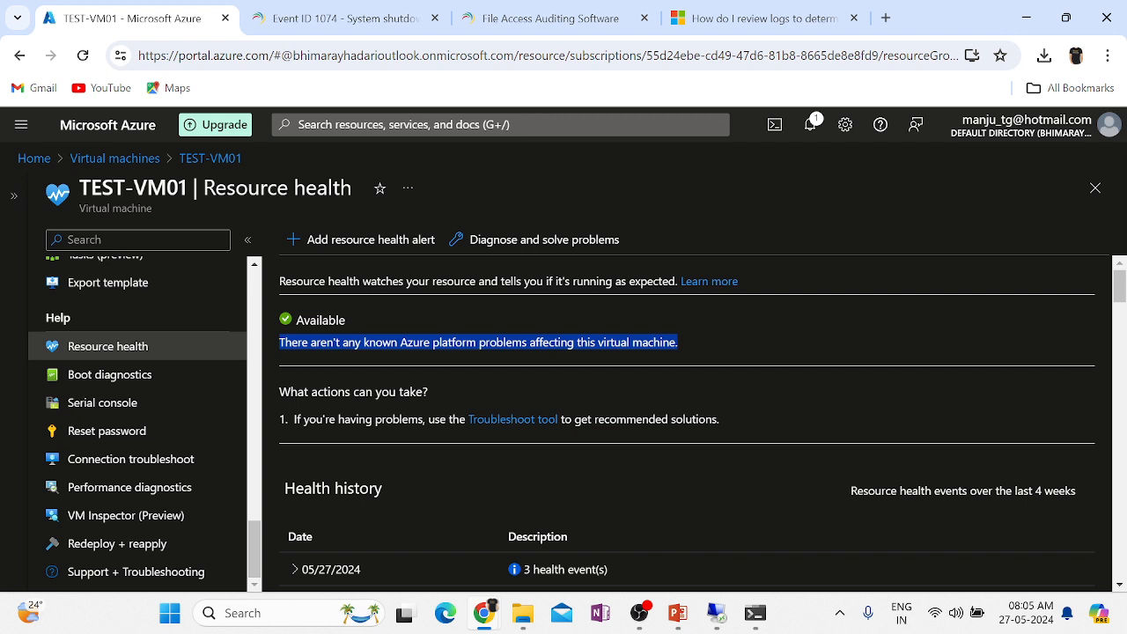
{"action": "left_click", "coordinate": [440, 361]}
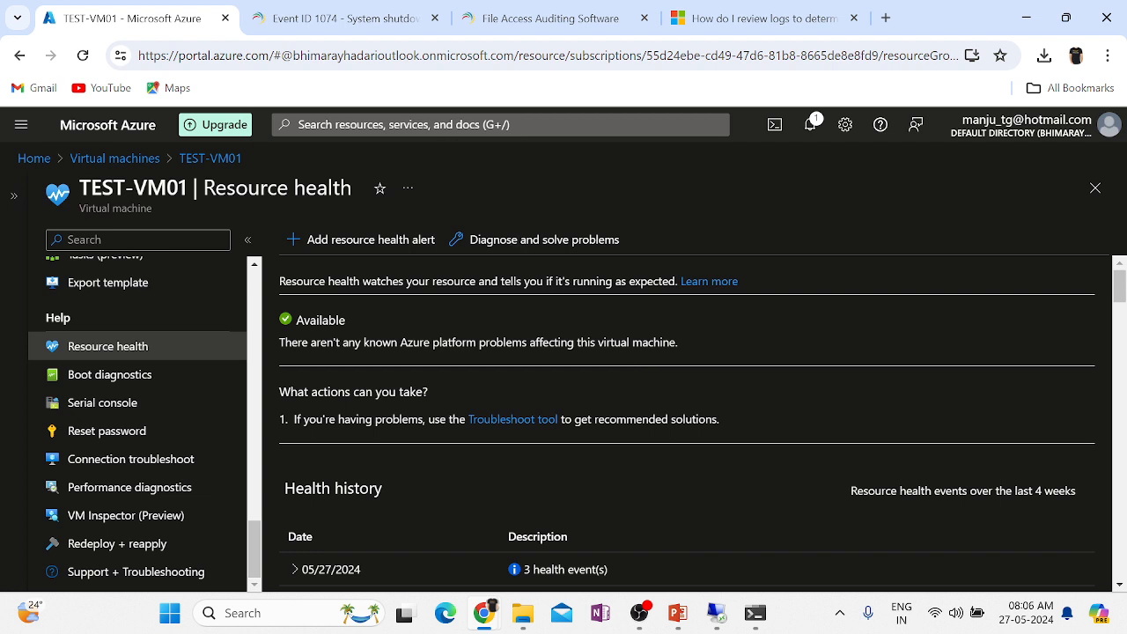
Search the portal for 'servi' and open Service Health.
{"action": "left_click", "coordinate": [387, 124]}
{"action": "type", "text": "h"}
{"action": "key", "text": "BackSpace"}
{"action": "type", "text": "res"}
{"action": "key", "text": "BackSpace"}
{"action": "key", "text": "BackSpace"}
{"action": "key", "text": "BackSpace"}
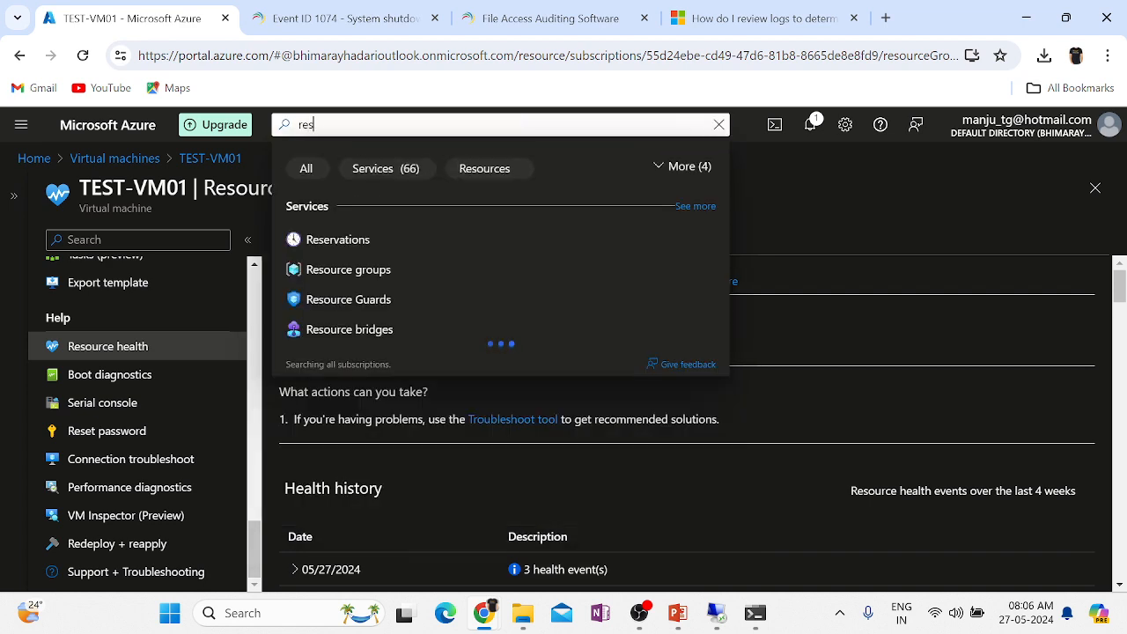
{"action": "type", "text": "servi"}
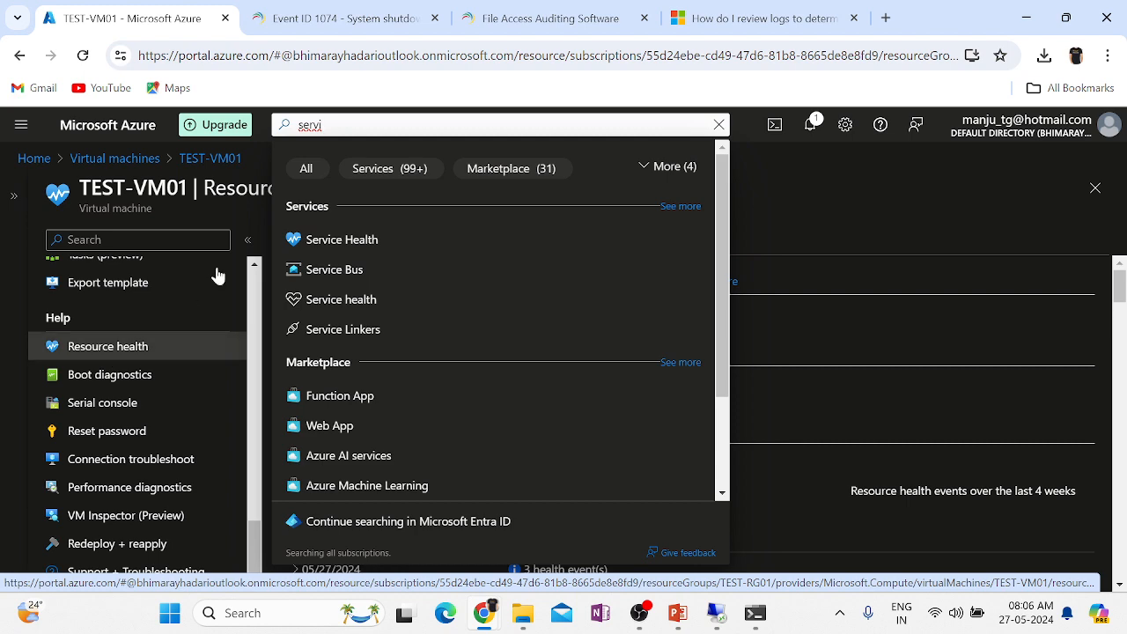
{"action": "left_click", "coordinate": [360, 238]}
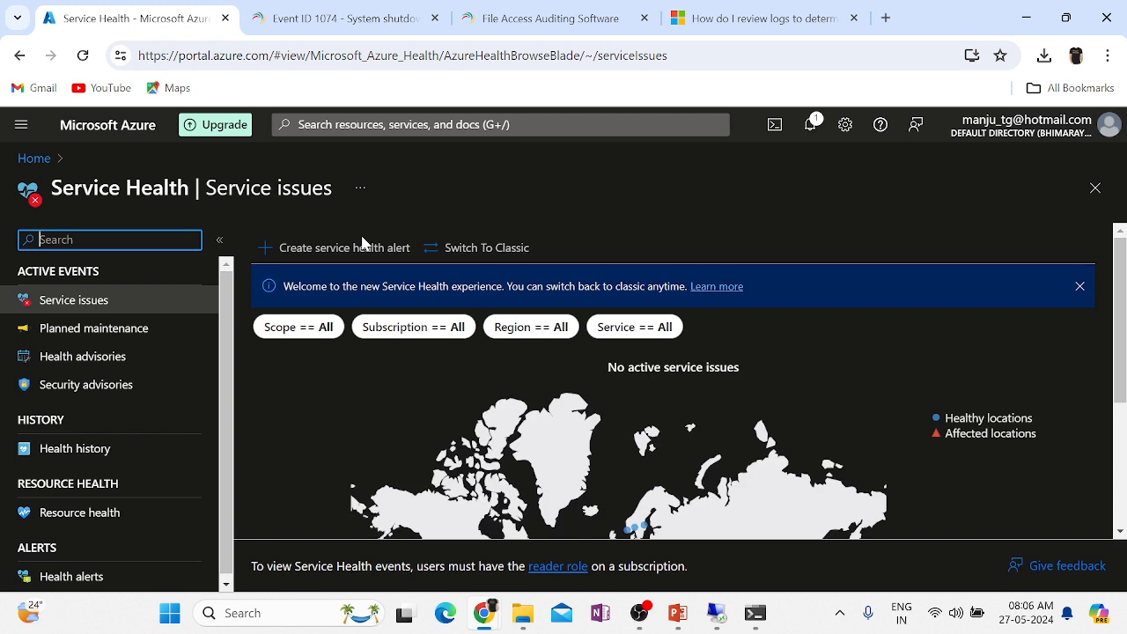
Show Planned maintenance, which lists no planned maintenance events.
{"action": "scroll", "coordinate": [898, 430], "scroll_direction": "down", "scroll_amount": 2}
{"action": "scroll", "coordinate": [898, 427], "scroll_direction": "down", "scroll_amount": 2}
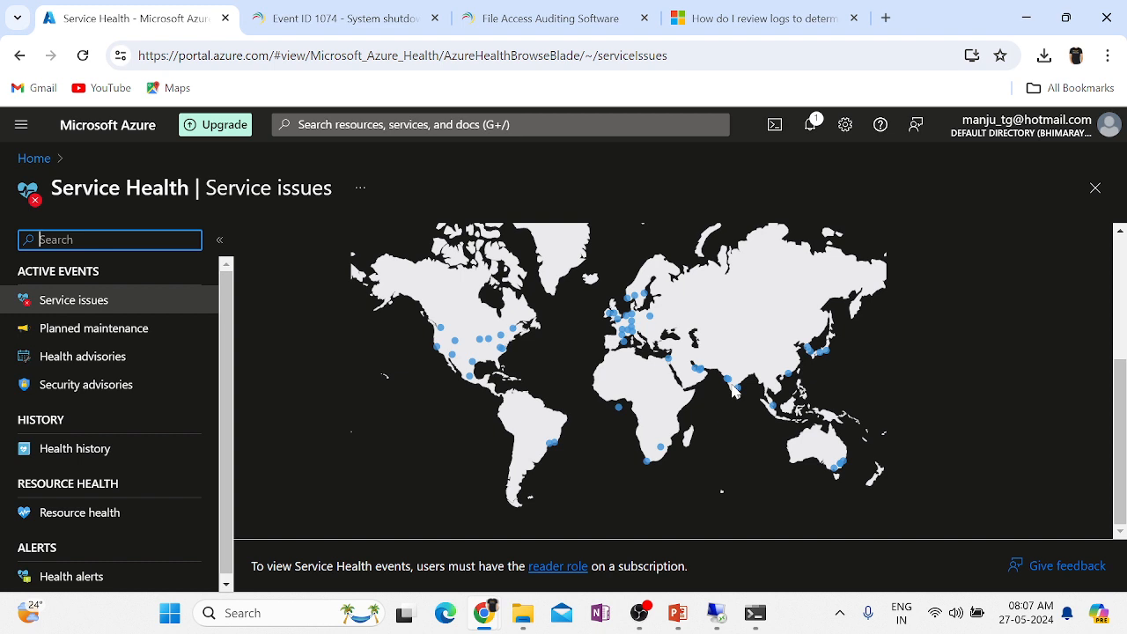
{"action": "left_click", "coordinate": [78, 341]}
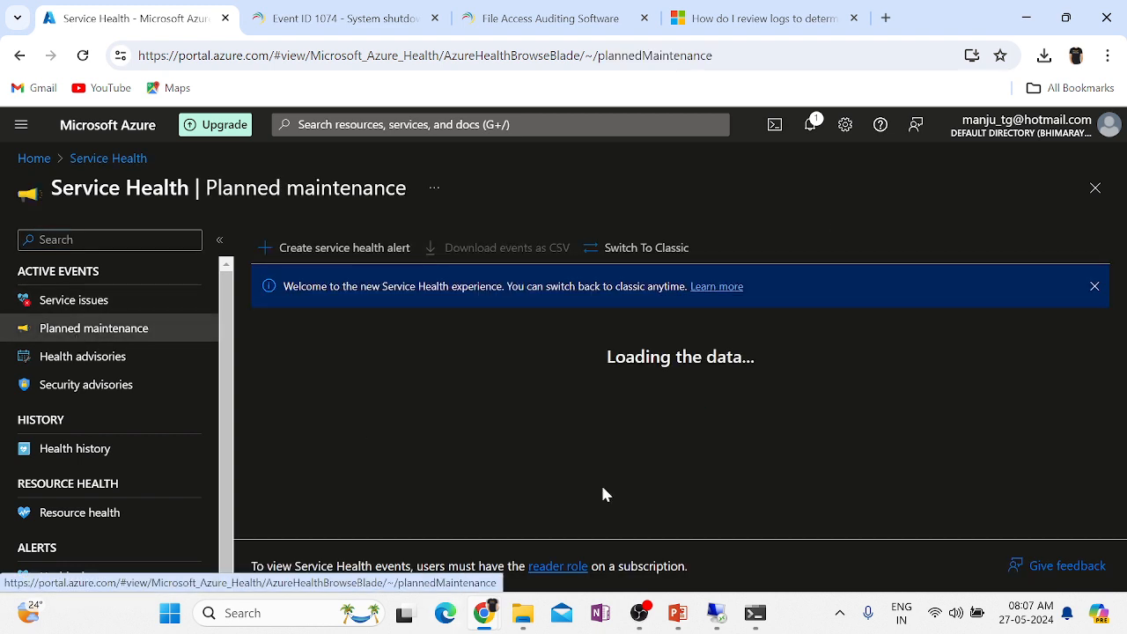
Check Health advisories, return to Service issues, and highlight the Healthy and Affected locations legend.
{"action": "left_click", "coordinate": [92, 370]}
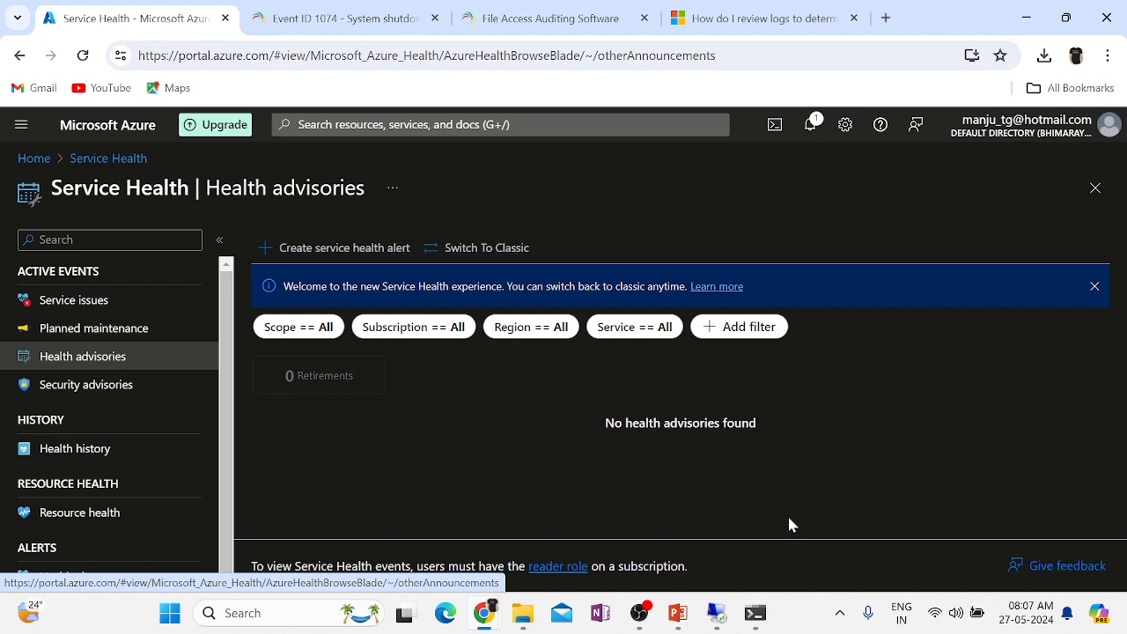
{"action": "left_click", "coordinate": [83, 304]}
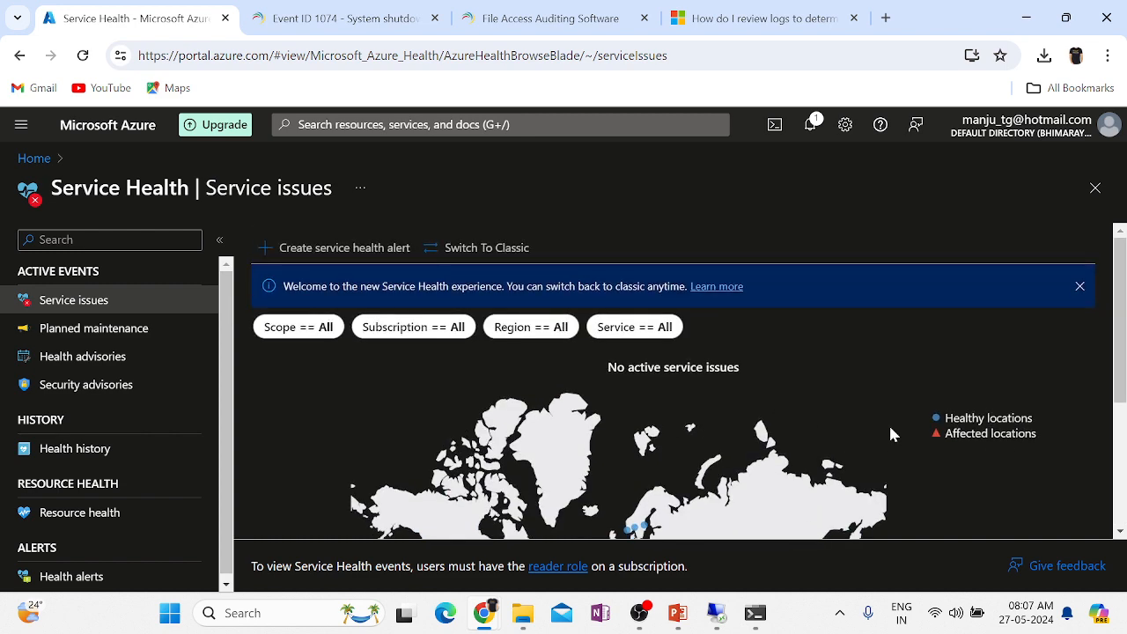
{"action": "left_click_drag", "start_coordinate": [1034, 418], "coordinate": [944, 418]}
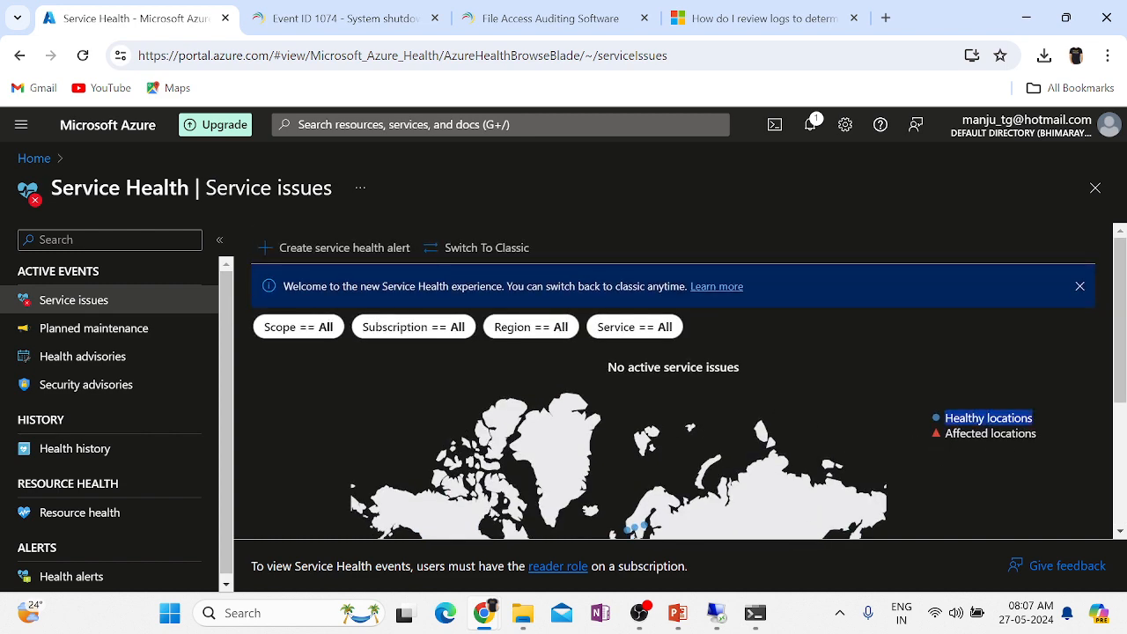
{"action": "left_click_drag", "start_coordinate": [1036, 433], "coordinate": [944, 434]}
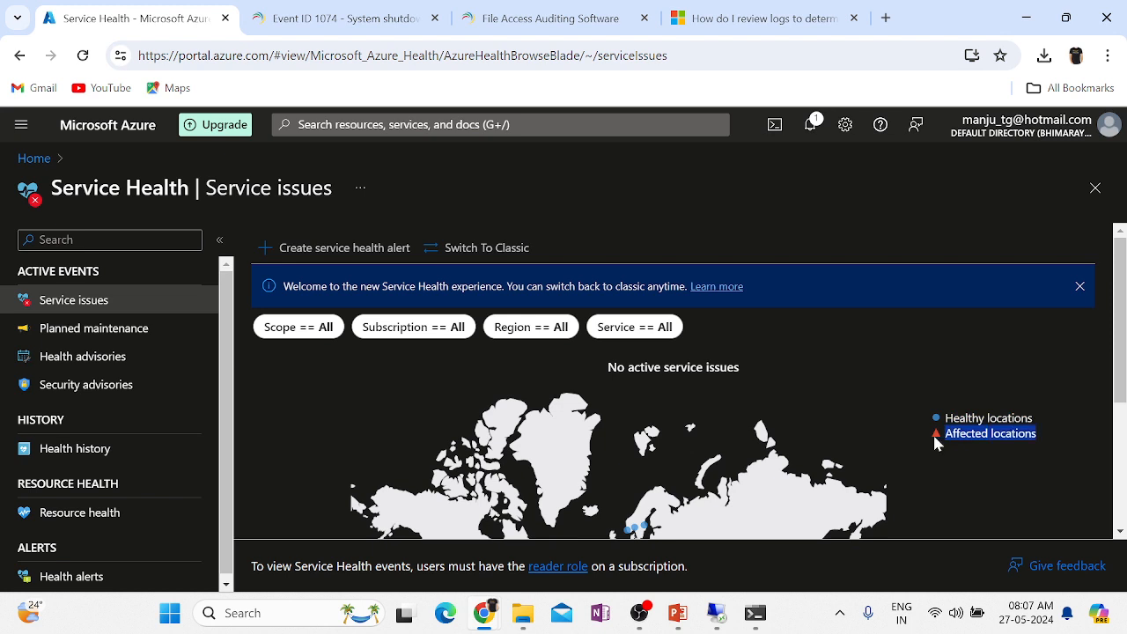
Highlight the 'No active service issues' heading on the Service issues page.
{"action": "scroll", "coordinate": [936, 440], "scroll_direction": "down", "scroll_amount": 3}
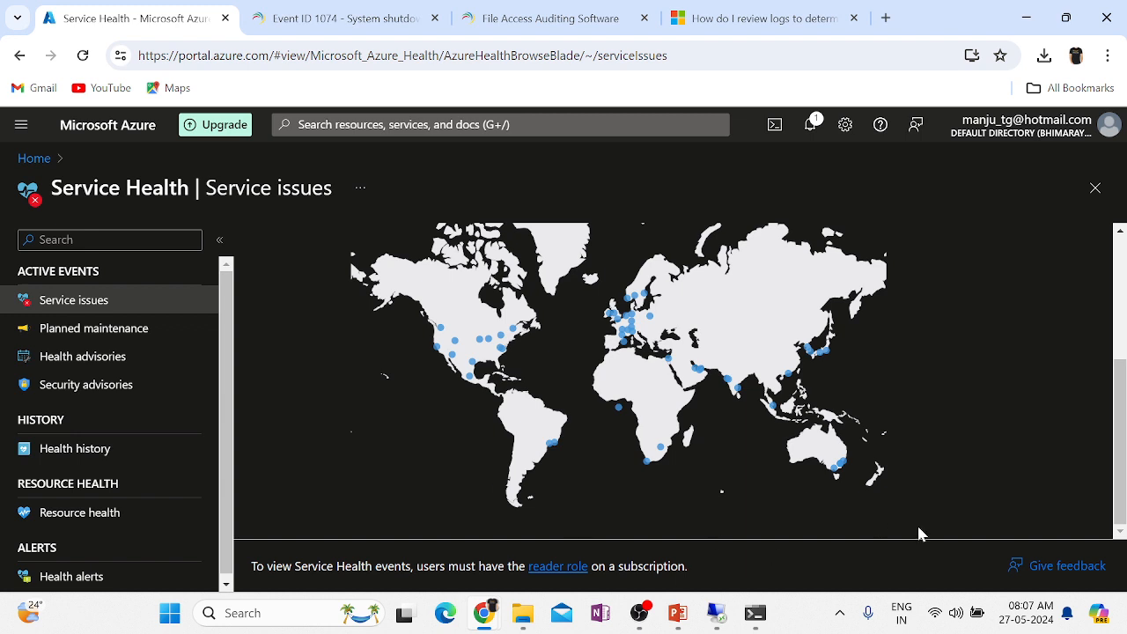
{"action": "scroll", "coordinate": [951, 387], "scroll_direction": "up", "scroll_amount": 1}
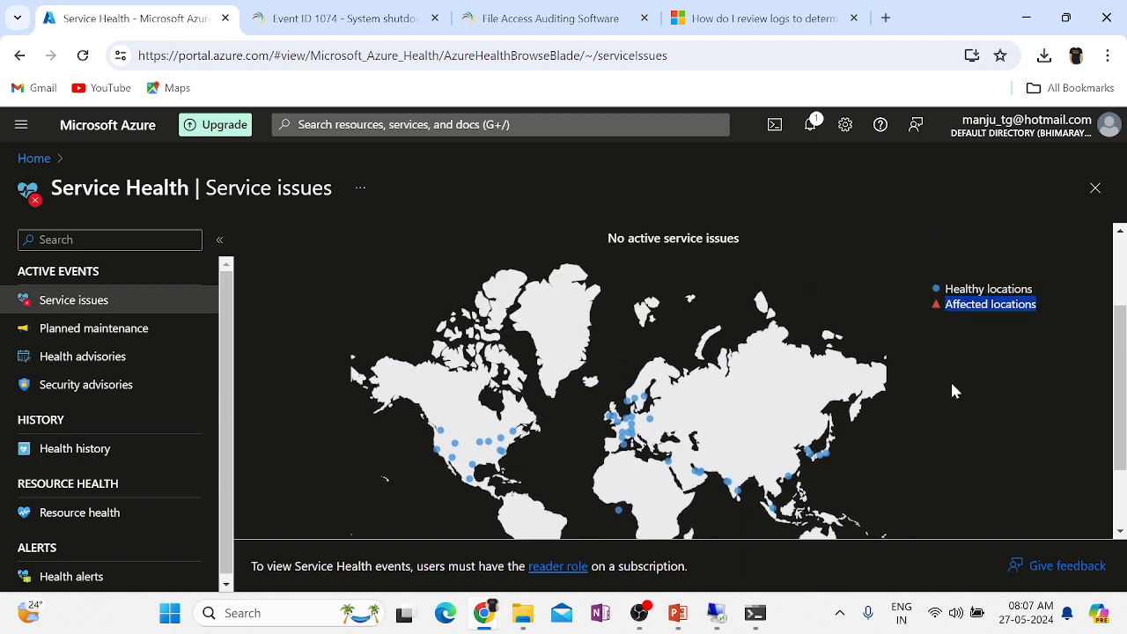
{"action": "triple_click", "coordinate": [700, 241]}
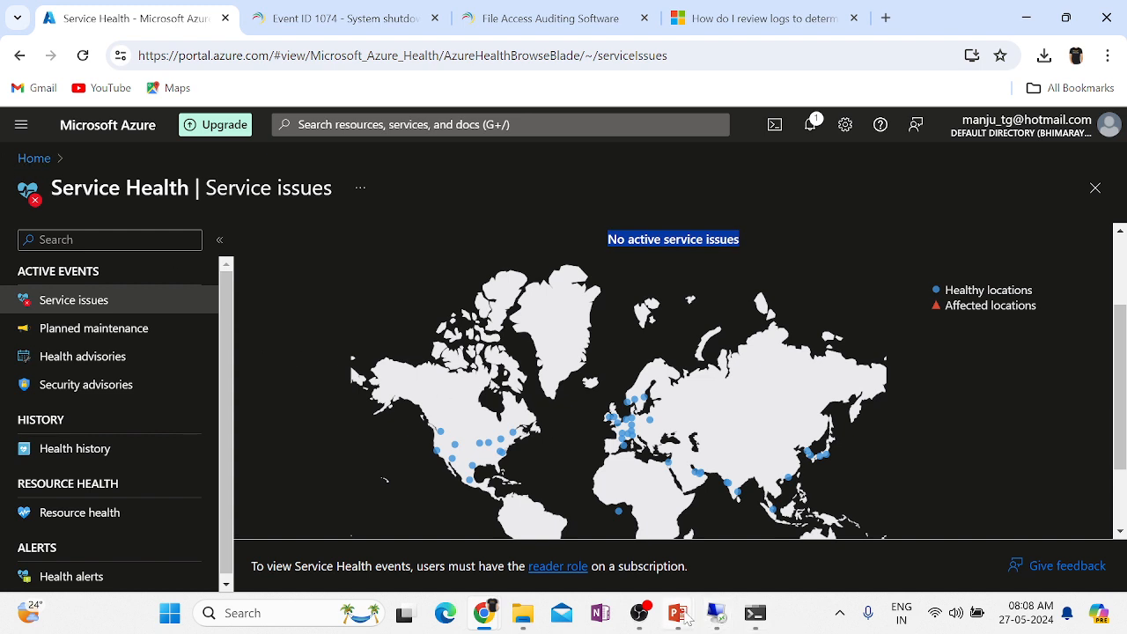
{"action": "mouse_move", "coordinate": [677, 613]}
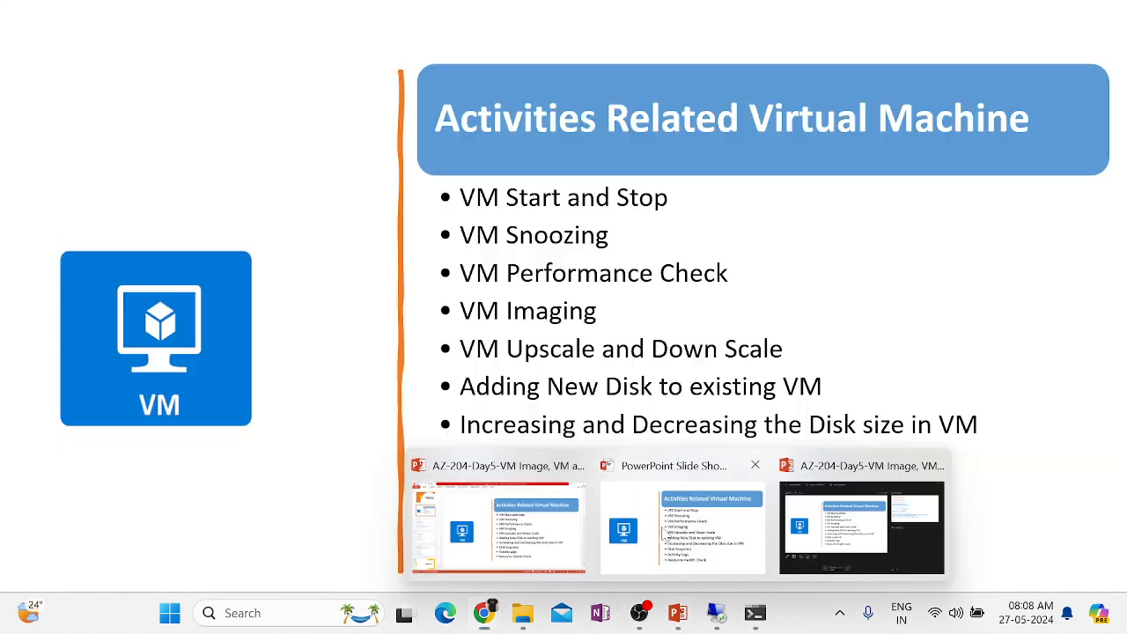
{"action": "left_click", "coordinate": [664, 531]}
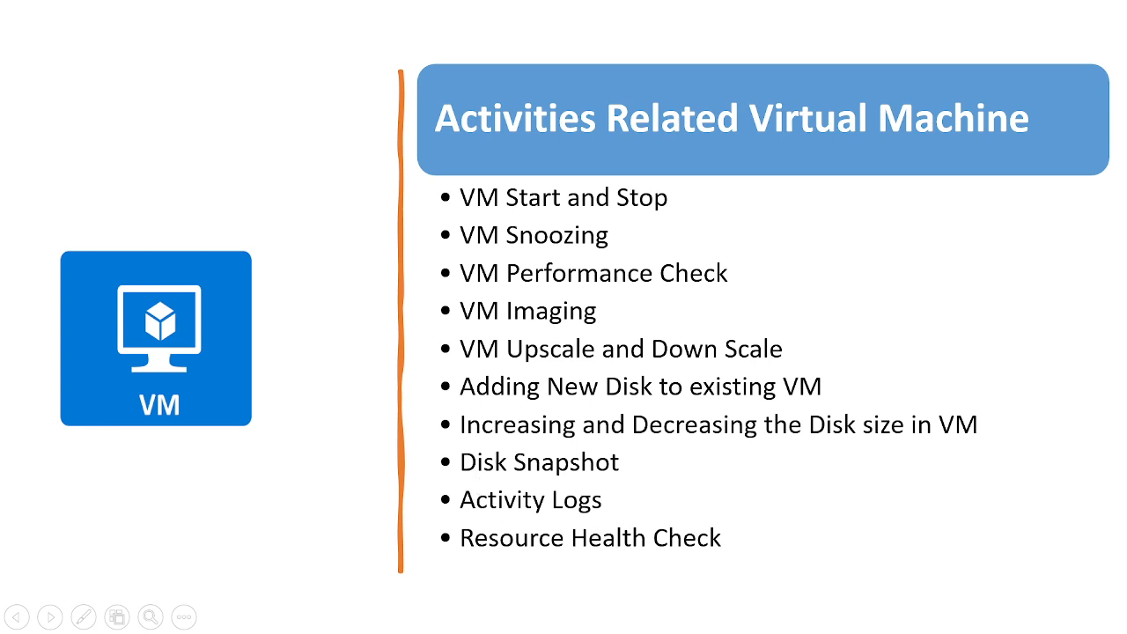
{"action": "key", "text": "alt+Tab"}
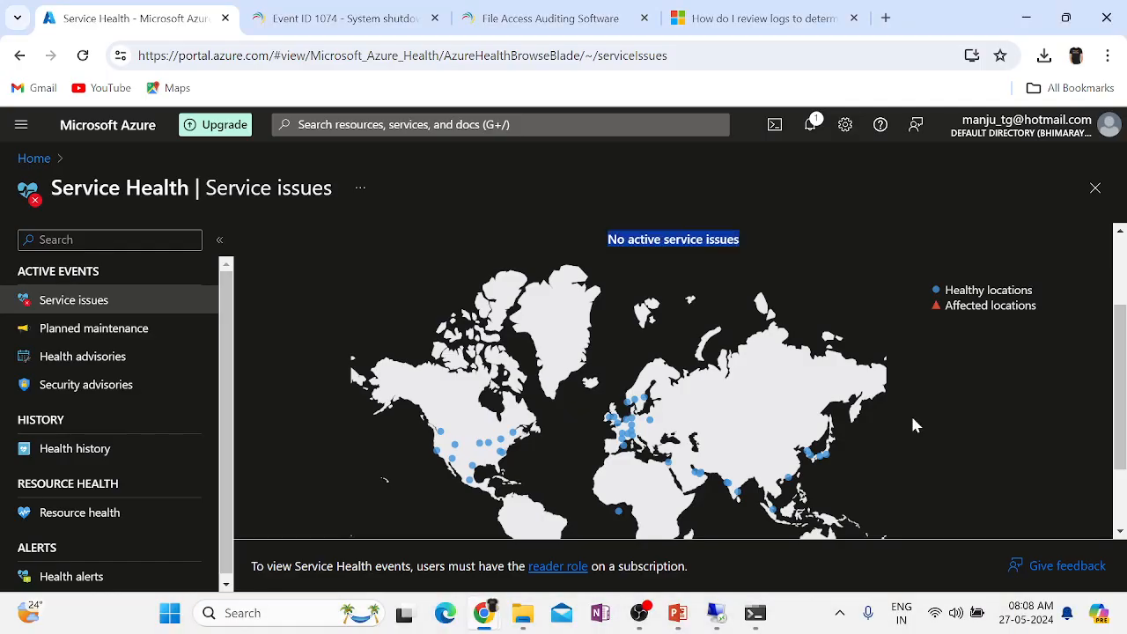
Open TEST-VM01 from Home's recent resources, then switch to its Remote Desktop session.
{"action": "left_click", "coordinate": [36, 158]}
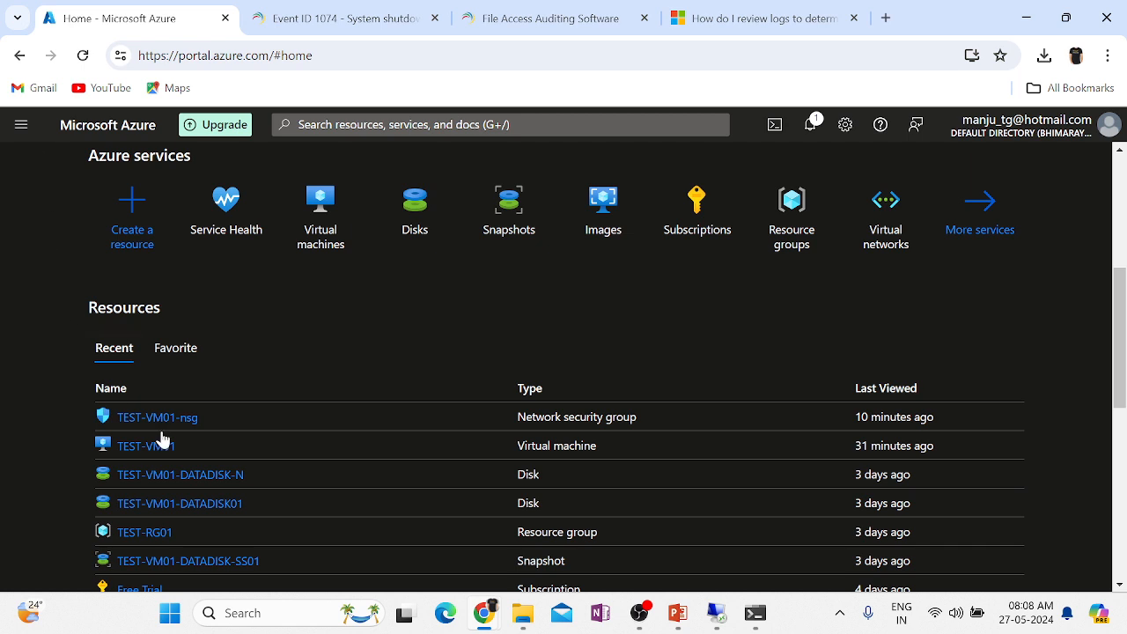
{"action": "left_click", "coordinate": [159, 448]}
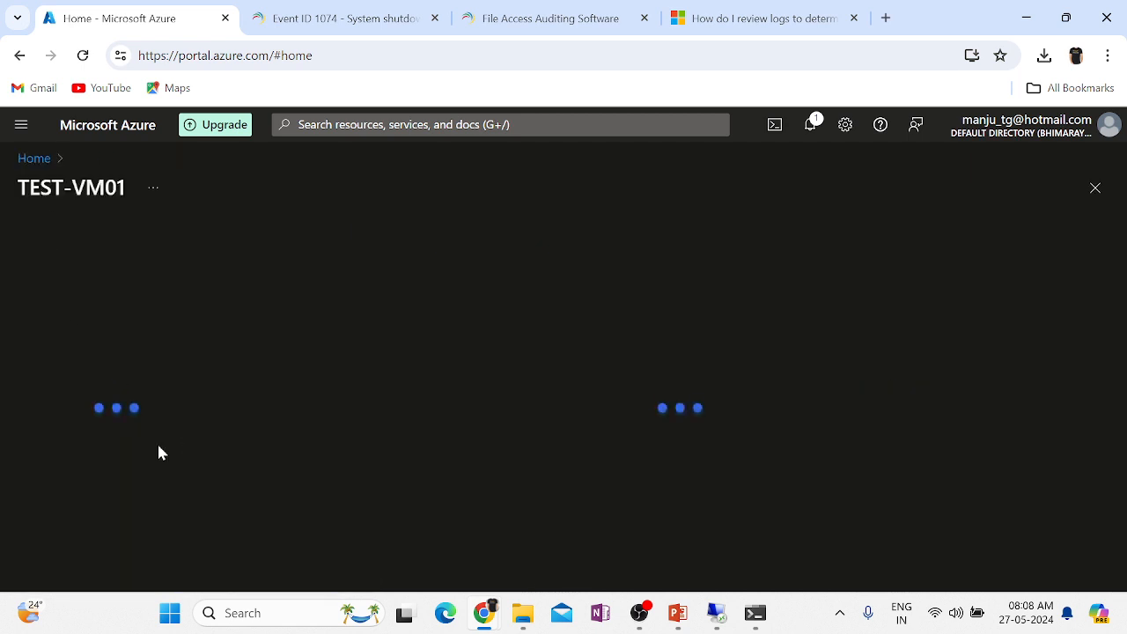
{"action": "left_click", "coordinate": [716, 613]}
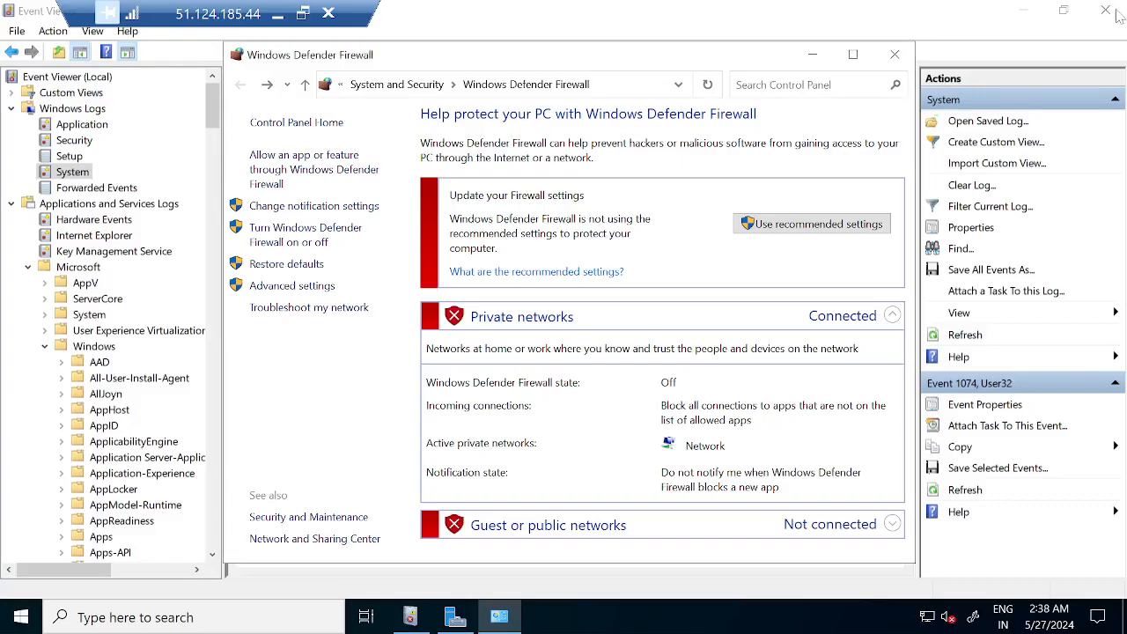
Close Firewall, Event Viewer, the Windows Admin Center prompt and Server Manager, leaving the bare desktop.
{"action": "left_click", "coordinate": [895, 55]}
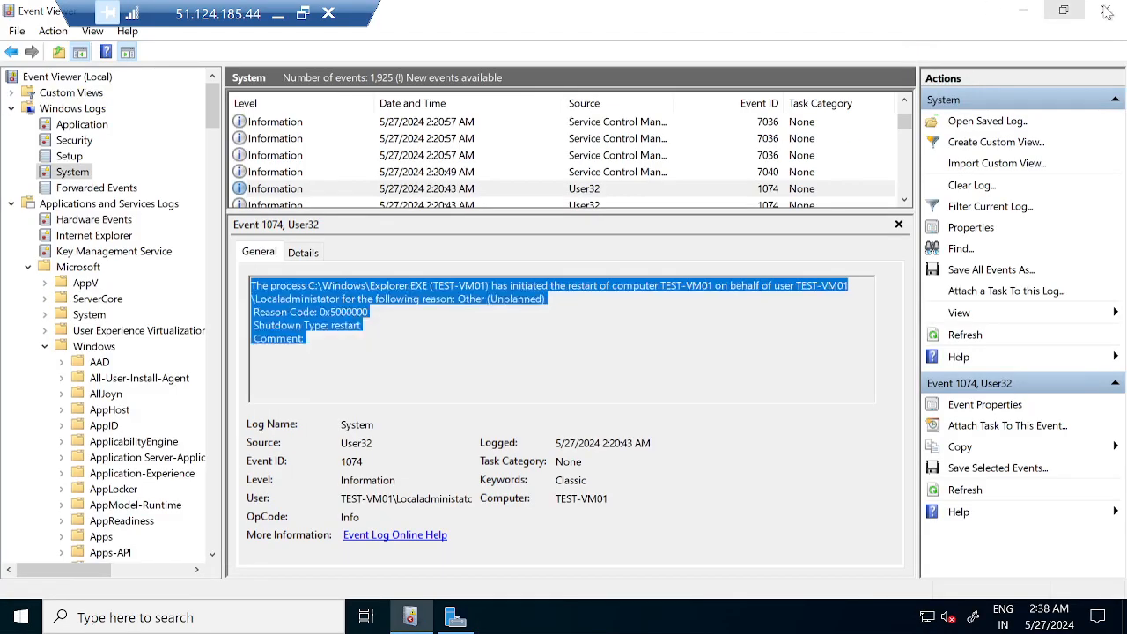
{"action": "left_click", "coordinate": [1107, 10]}
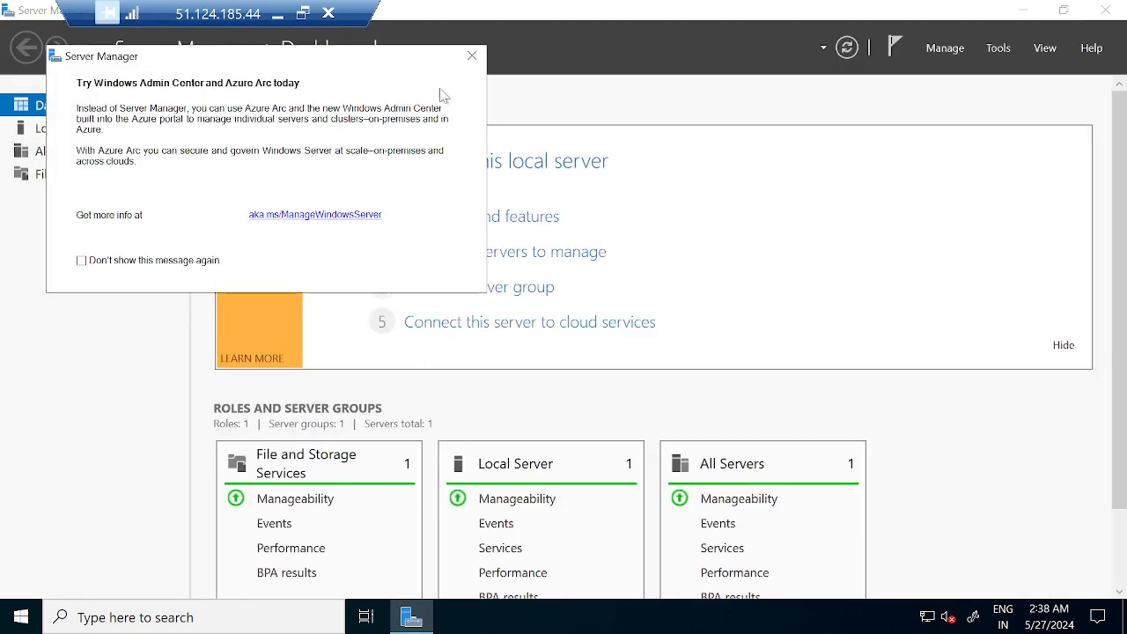
{"action": "left_click", "coordinate": [473, 55]}
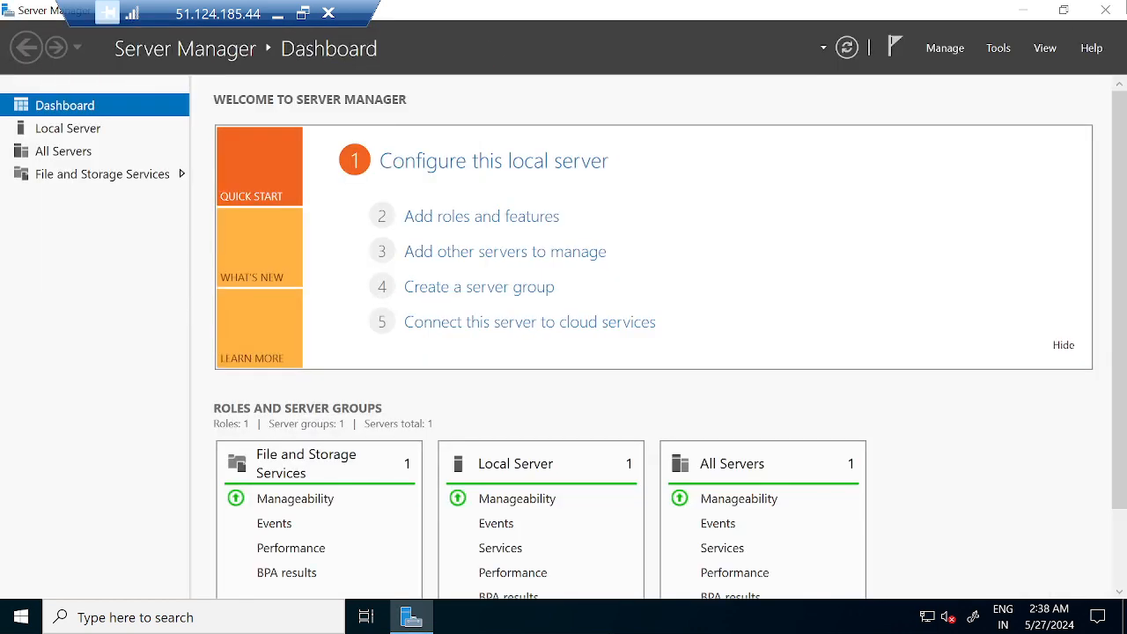
{"action": "left_click", "coordinate": [1107, 11]}
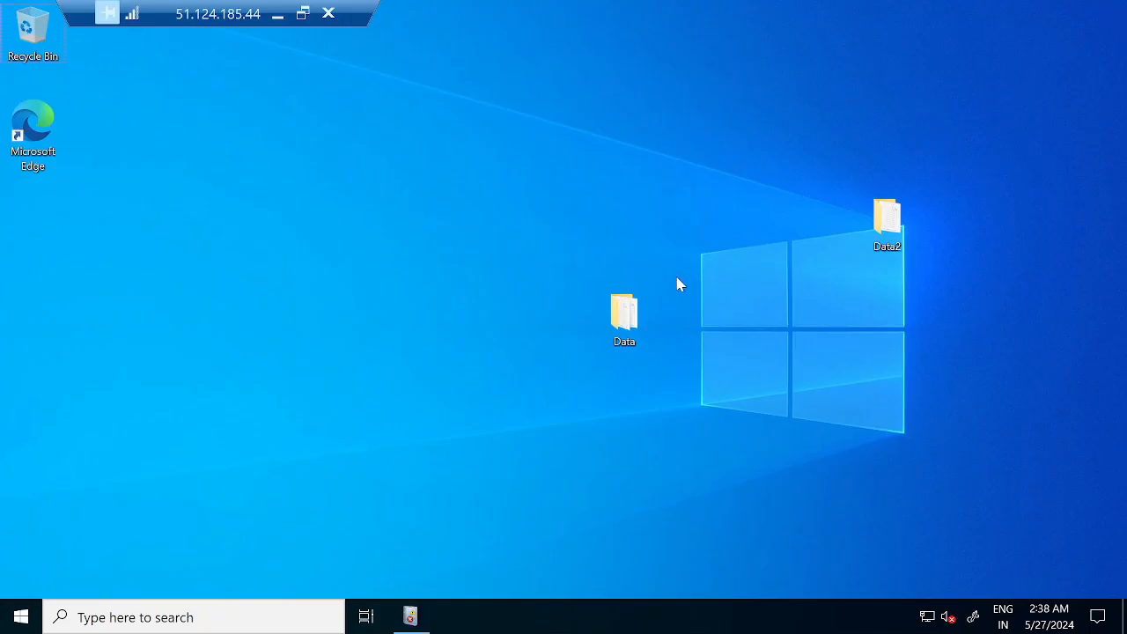
{"action": "left_click", "coordinate": [601, 315]}
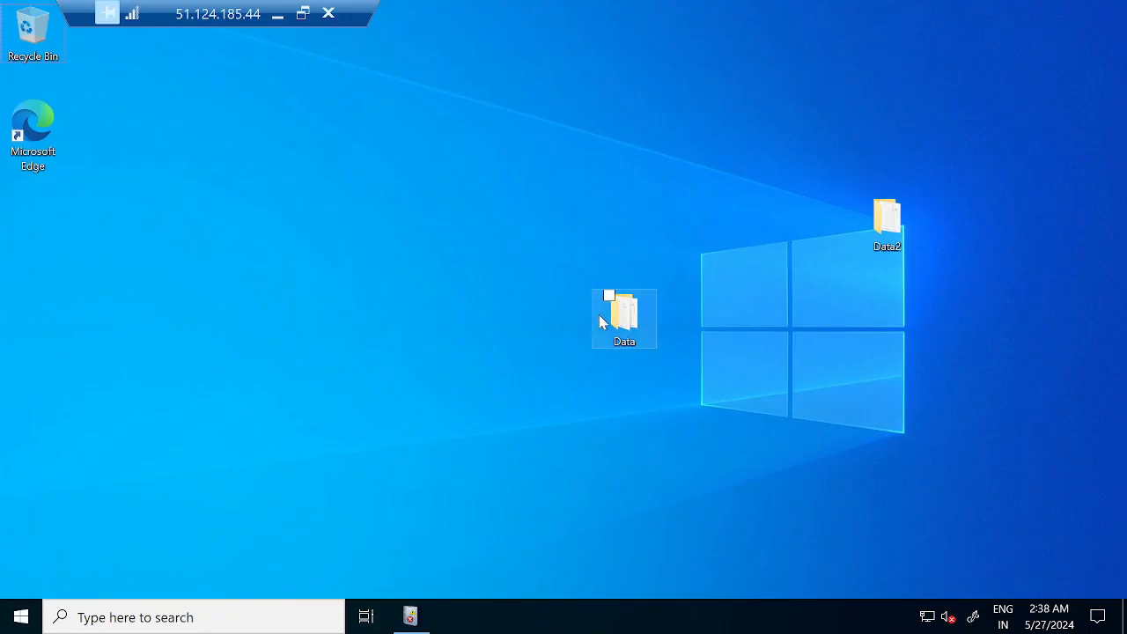
{"action": "left_click", "coordinate": [885, 194]}
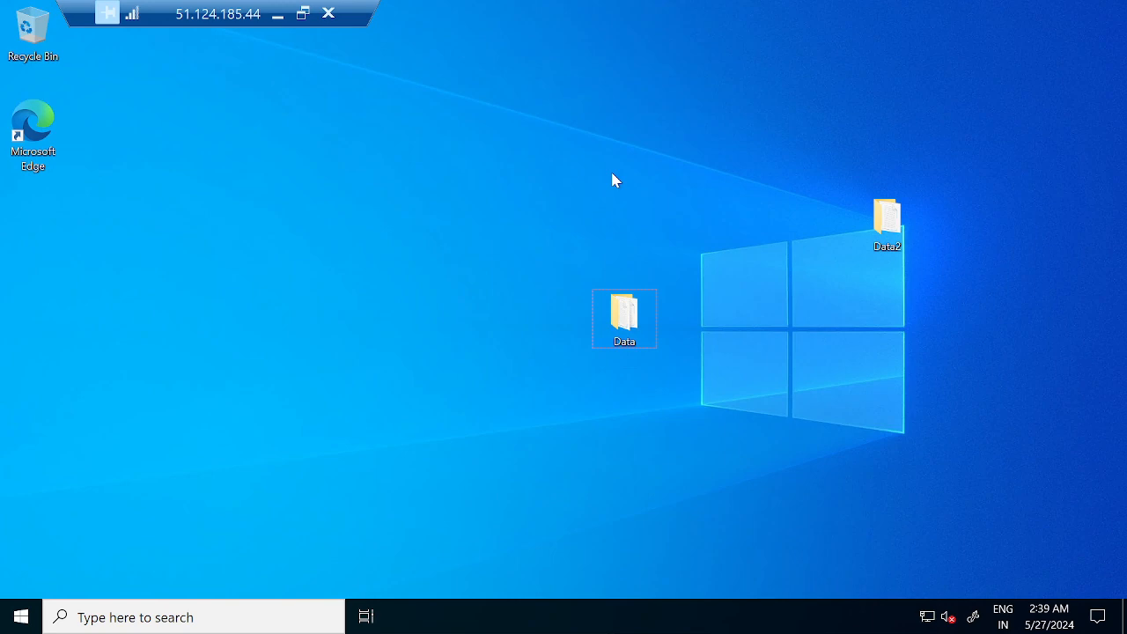
Minimize the remote session to return to TEST-VM01's Running overview in the portal.
{"action": "left_click", "coordinate": [277, 14]}
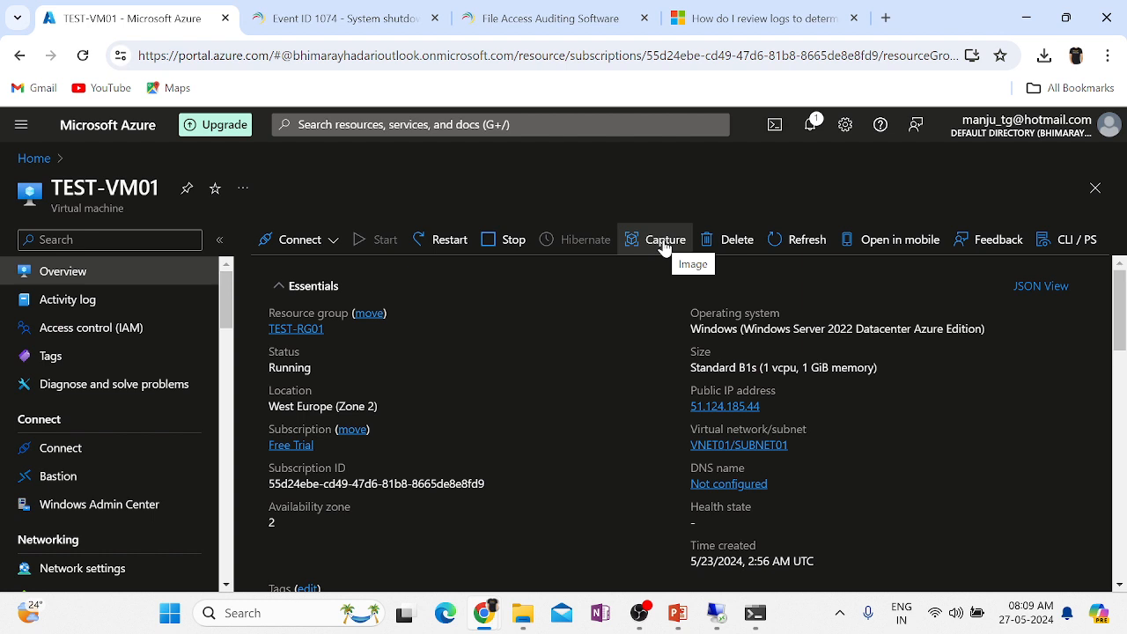
Start capturing TEST-VM01 as an image, choosing to capture only a managed image.
{"action": "left_click", "coordinate": [664, 239]}
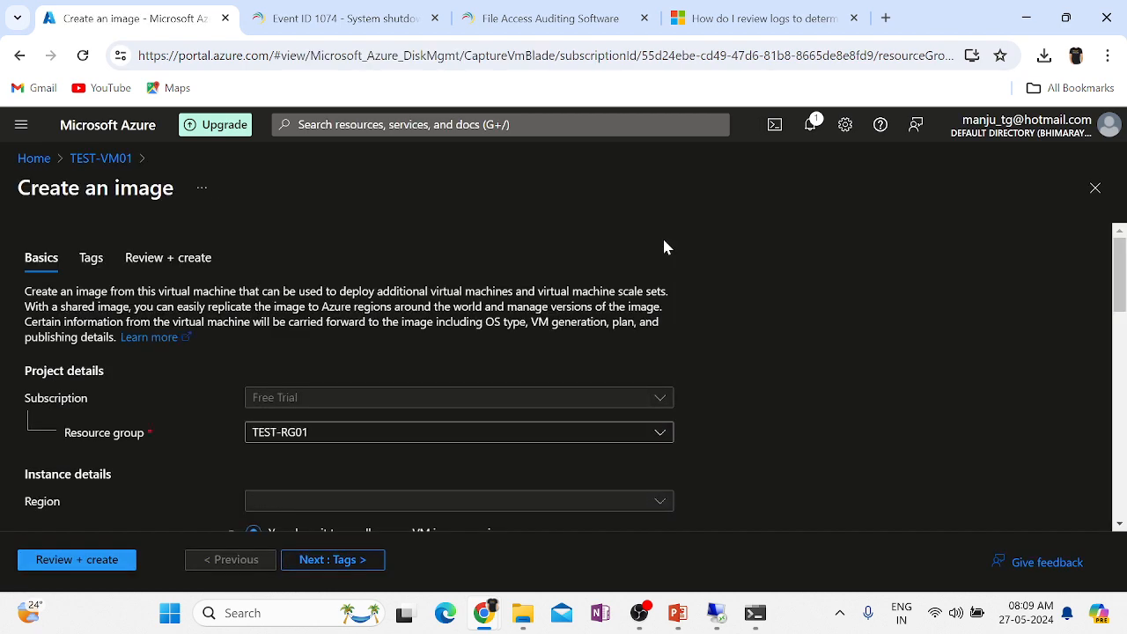
{"action": "scroll", "coordinate": [838, 393], "scroll_direction": "down", "scroll_amount": 2}
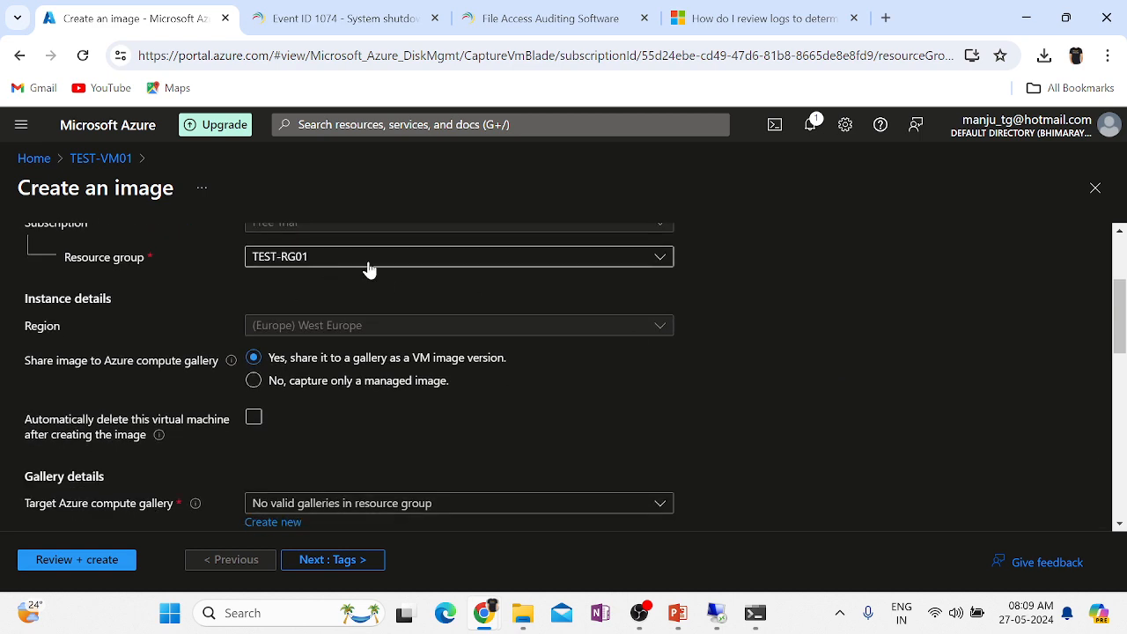
{"action": "scroll", "coordinate": [813, 435], "scroll_direction": "down", "scroll_amount": 1}
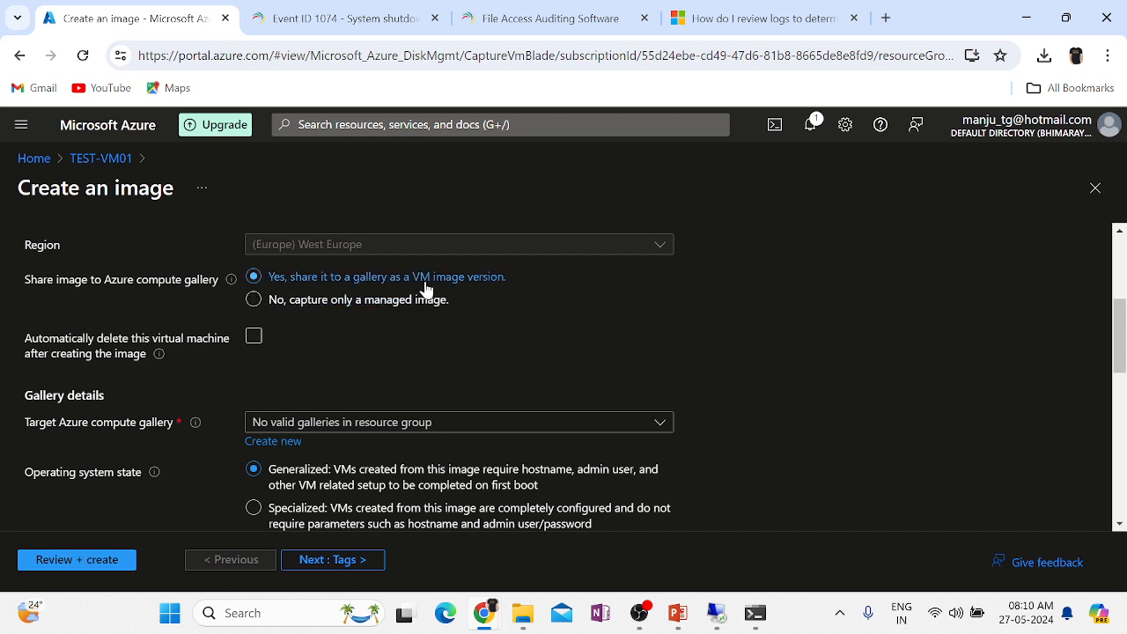
{"action": "left_click", "coordinate": [320, 315]}
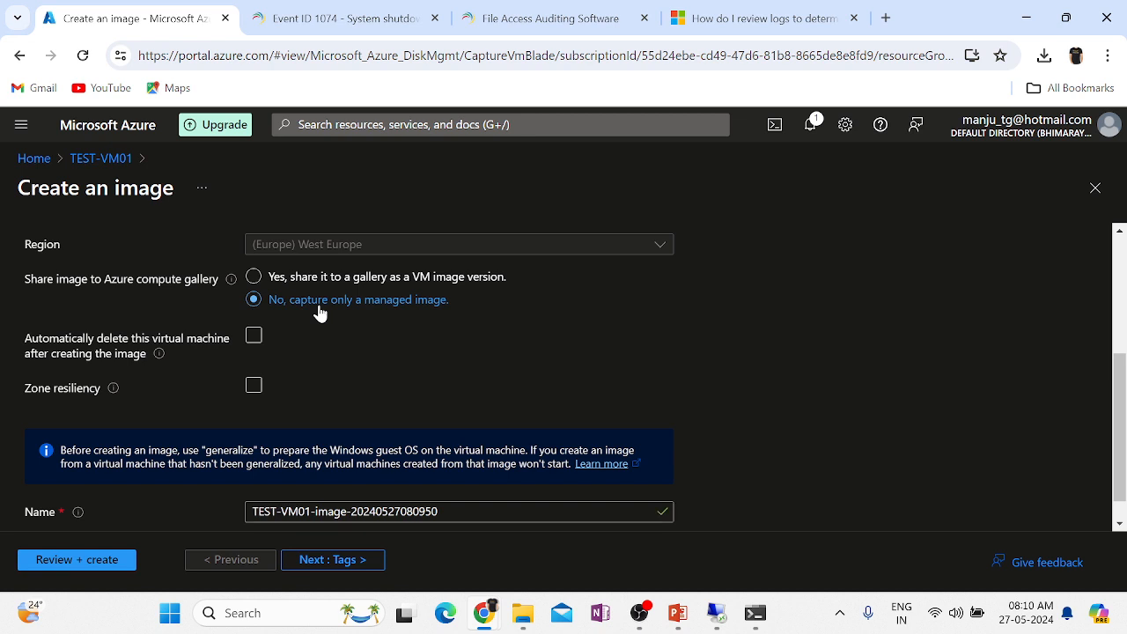
Rename the image to TEST-VM01-Image-27052024 and continue to the Tags step.
{"action": "left_click", "coordinate": [493, 124]}
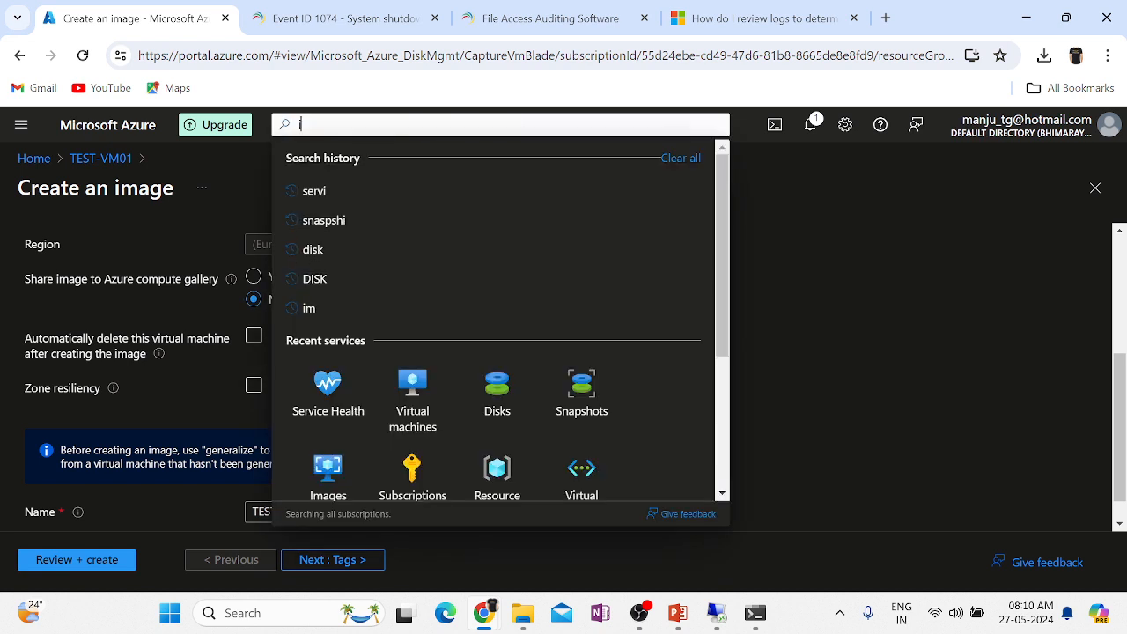
{"action": "type", "text": "ima"}
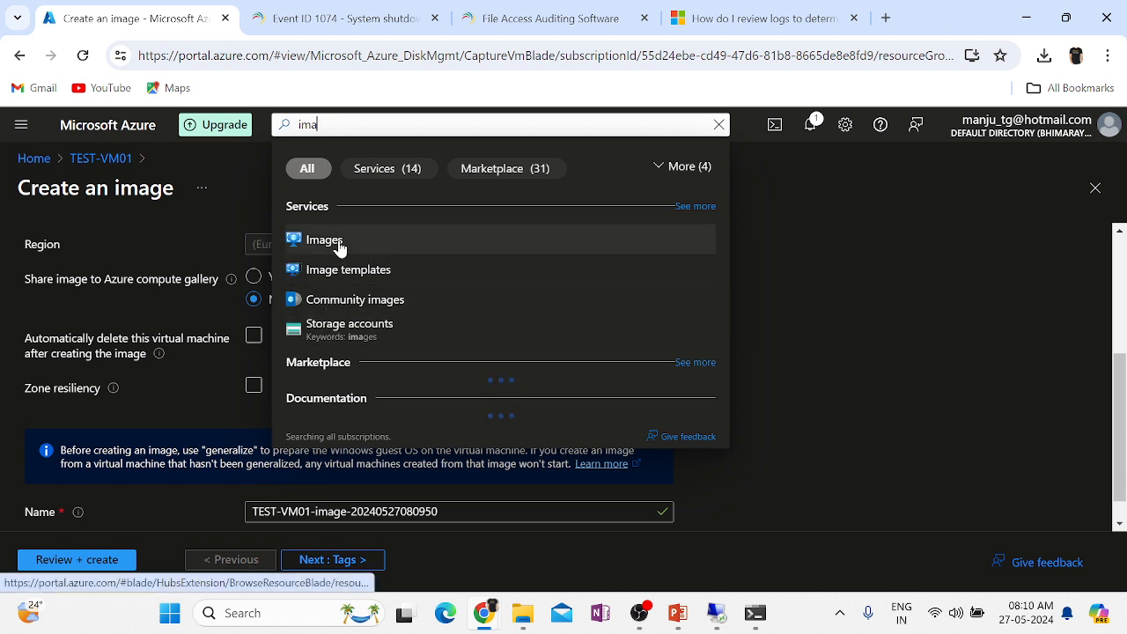
{"action": "left_click", "coordinate": [921, 312]}
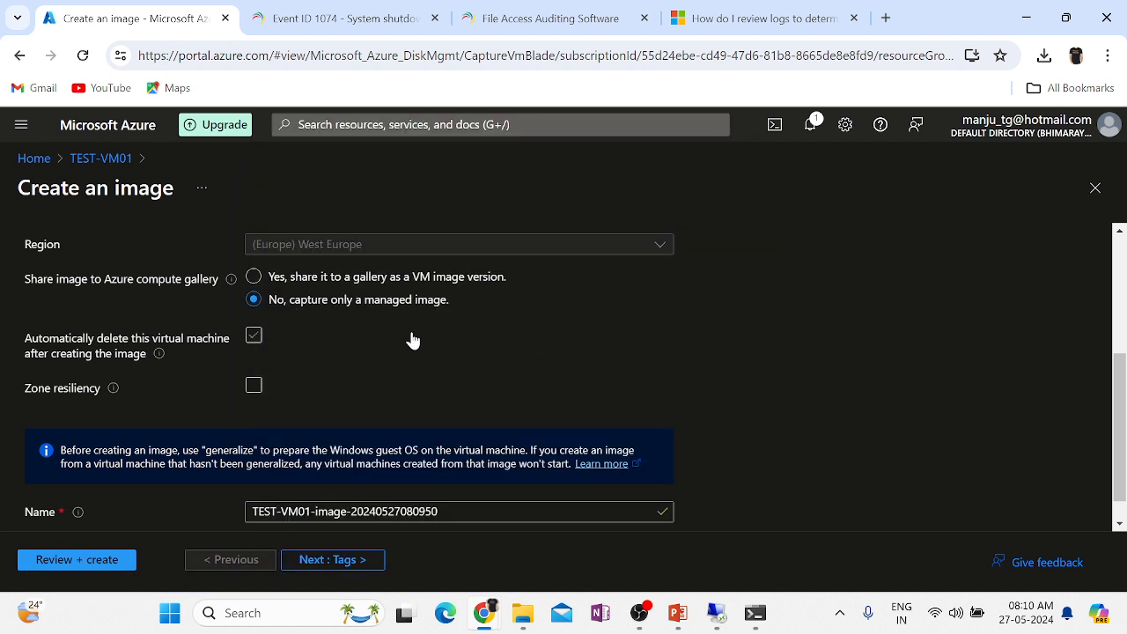
{"action": "scroll", "coordinate": [744, 429], "scroll_direction": "down", "scroll_amount": 1}
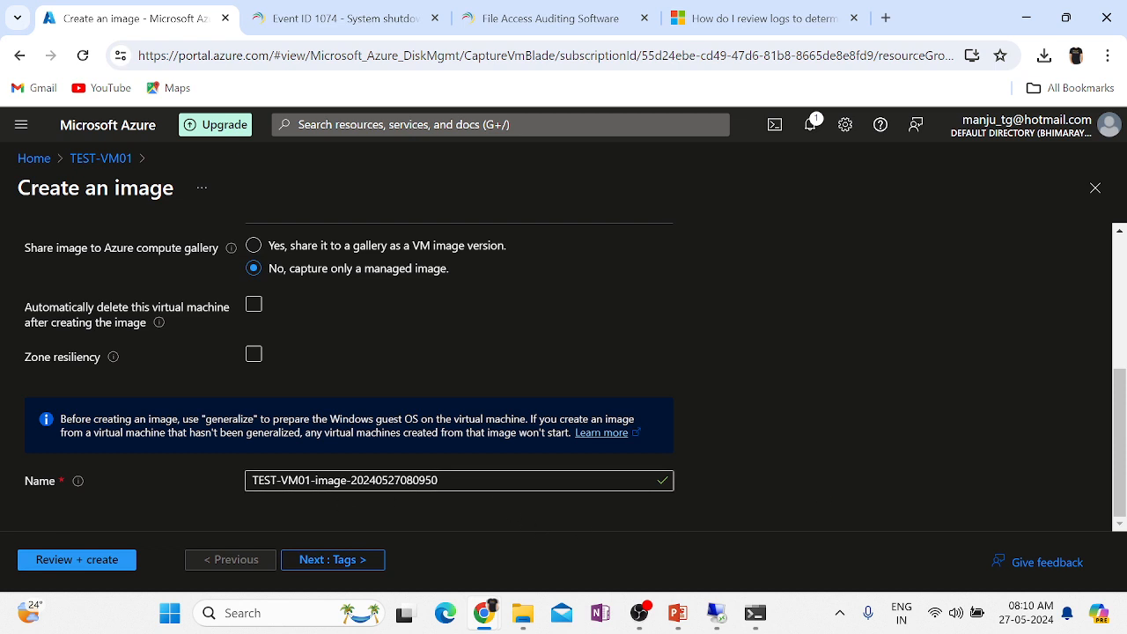
{"action": "key", "text": "BackSpace"}
{"action": "key", "text": "BackSpace"}
{"action": "key", "text": "BackSpace"}
{"action": "key", "text": "BackSpace"}
{"action": "key", "text": "BackSpace"}
{"action": "key", "text": "BackSpace"}
{"action": "key", "text": "BackSpace"}
{"action": "key", "text": "BackSpace"}
{"action": "key", "text": "BackSpace"}
{"action": "key", "text": "BackSpace"}
{"action": "key", "text": "BackSpace"}
{"action": "key", "text": "BackSpace"}
{"action": "key", "text": "BackSpace"}
{"action": "key", "text": "BackSpace"}
{"action": "key", "text": "BackSpace"}
{"action": "key", "text": "BackSpace"}
{"action": "key", "text": "BackSpace"}
{"action": "key", "text": "BackSpace"}
{"action": "key", "text": "BackSpace"}
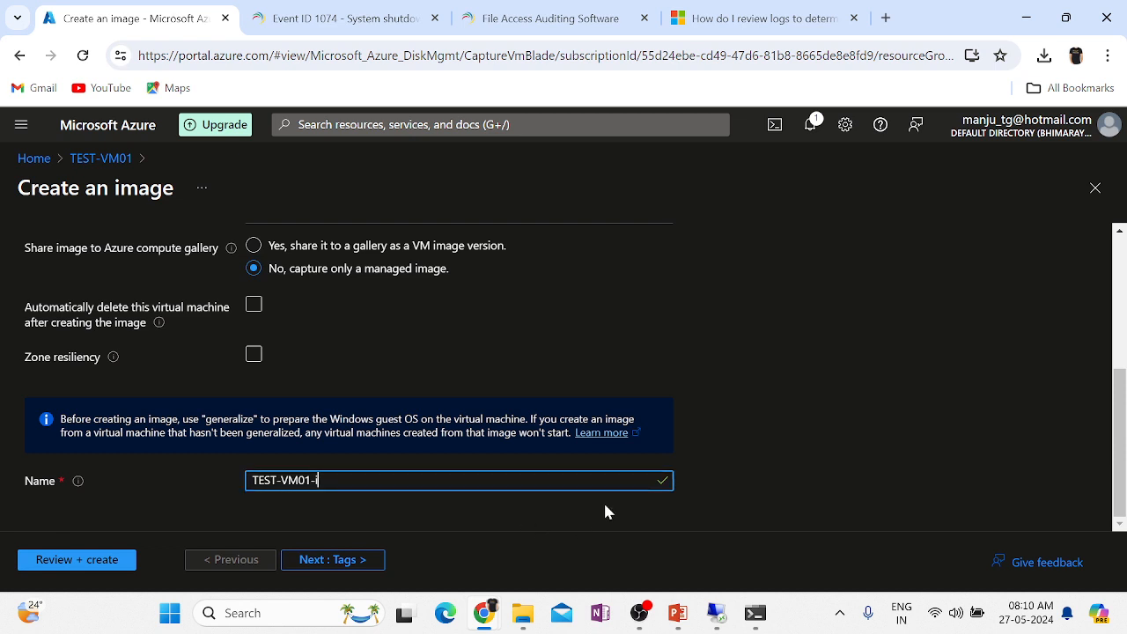
{"action": "key", "text": "BackSpace"}
{"action": "type", "text": "Image-"}
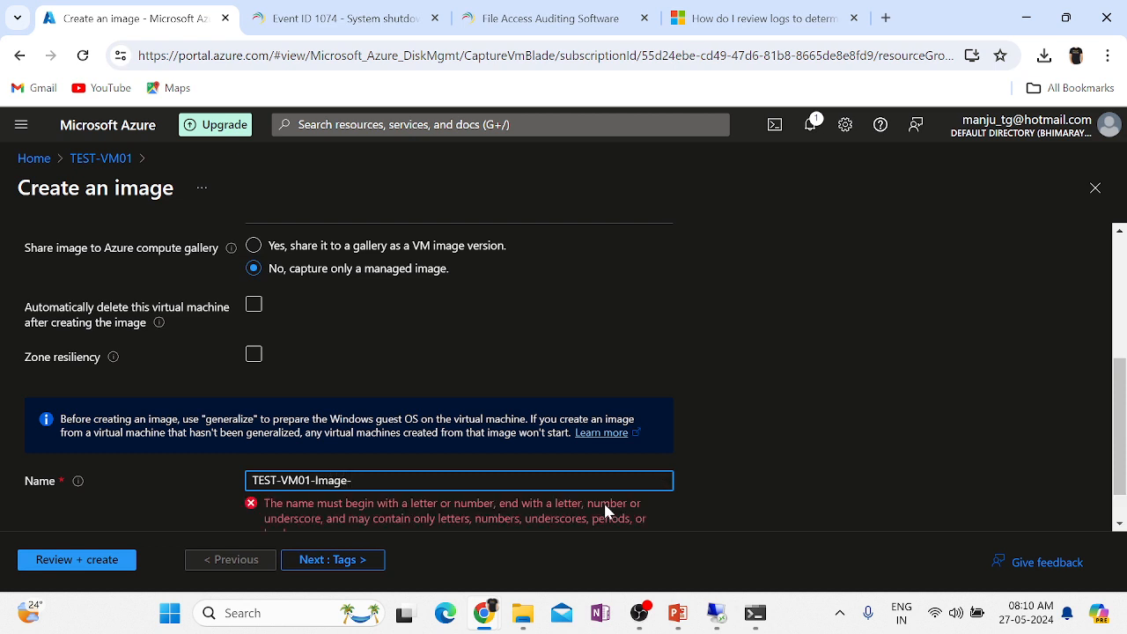
{"action": "type", "text": "270"}
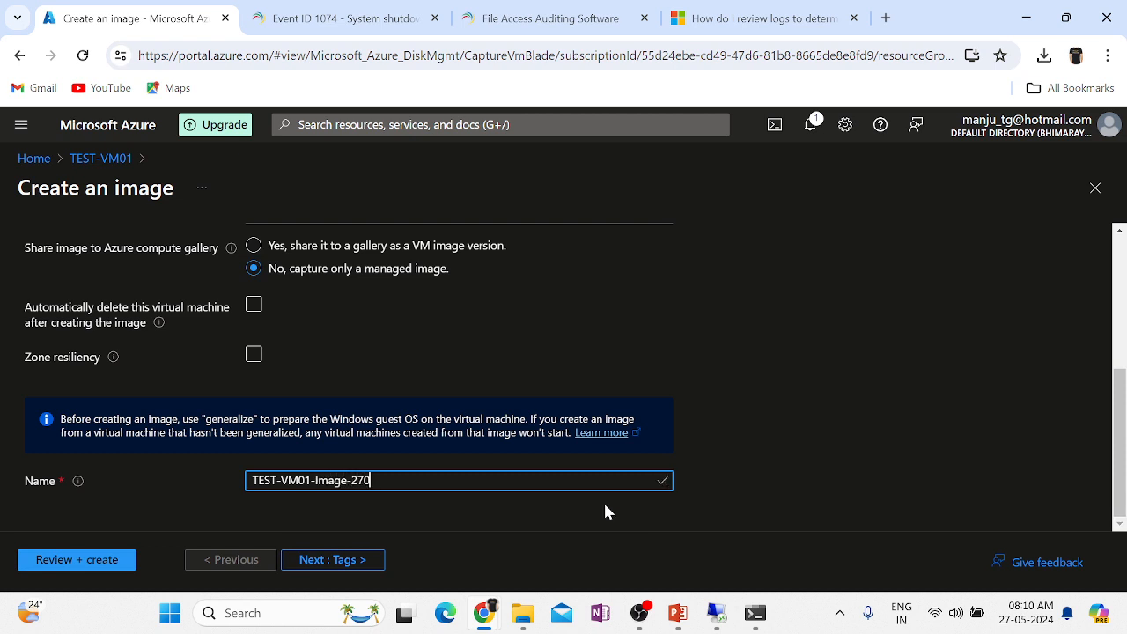
{"action": "type", "text": "52024"}
{"action": "left_click", "coordinate": [865, 389]}
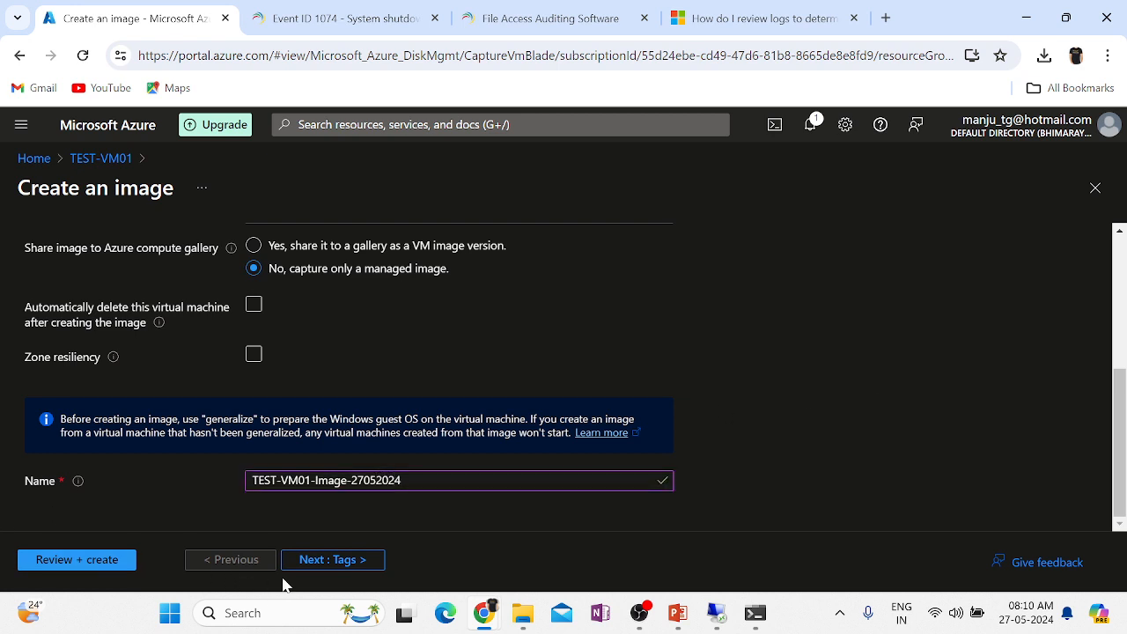
{"action": "left_click", "coordinate": [313, 560]}
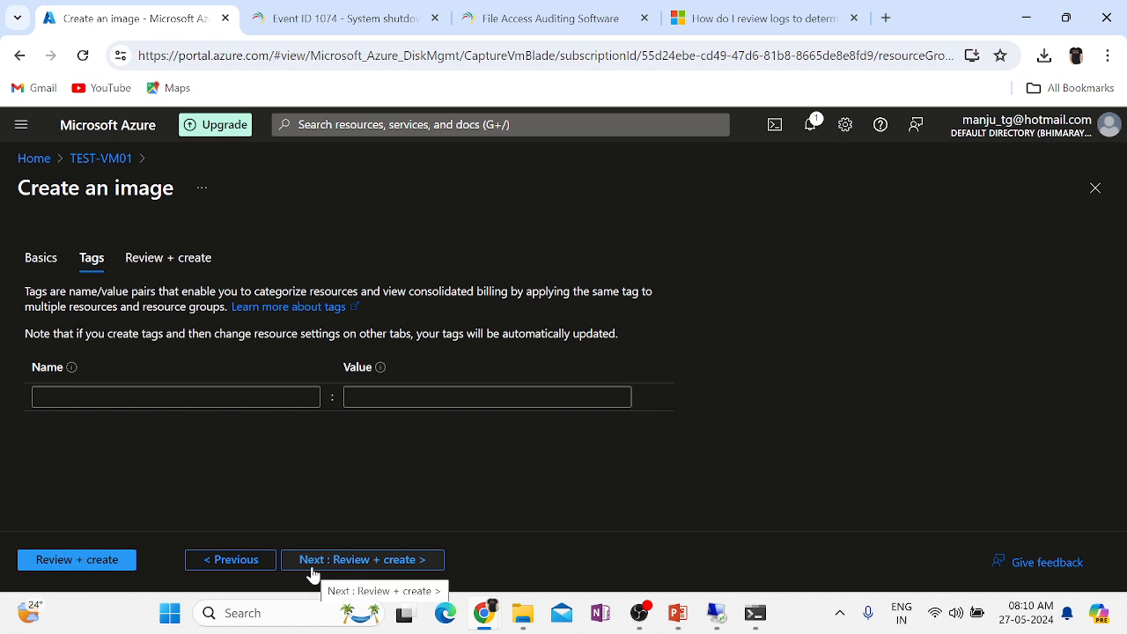
Validate the image and check the summary: TEST-VM01-Image-27052024, West Europe, TEST-RG01, gallery sharing No.
{"action": "left_click", "coordinate": [61, 559]}
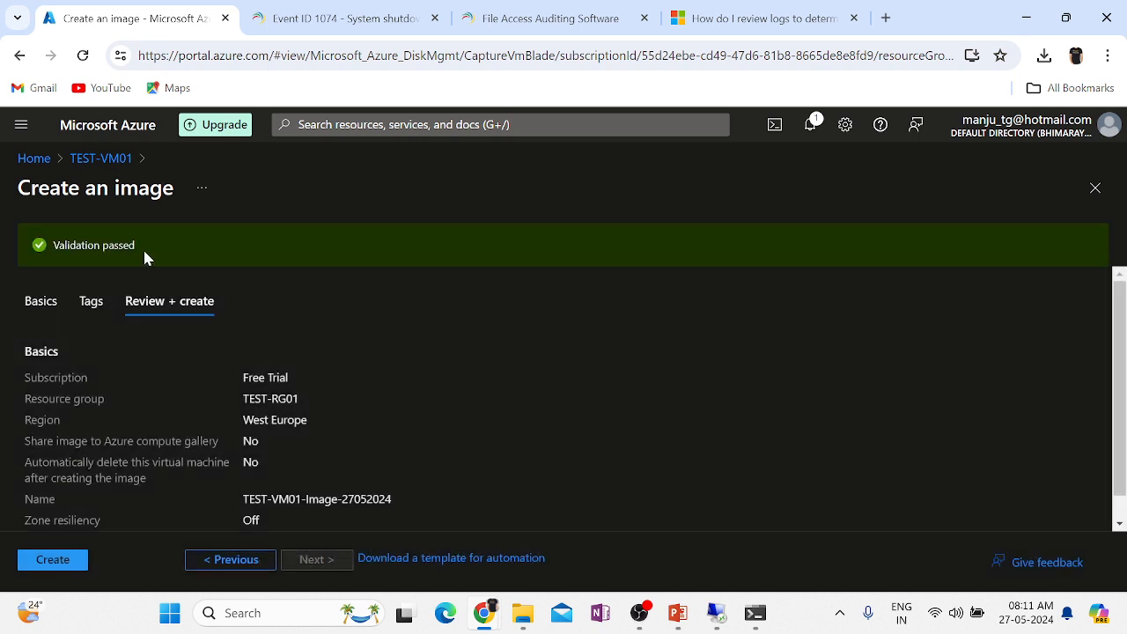
{"action": "scroll", "coordinate": [525, 494], "scroll_direction": "down", "scroll_amount": 1}
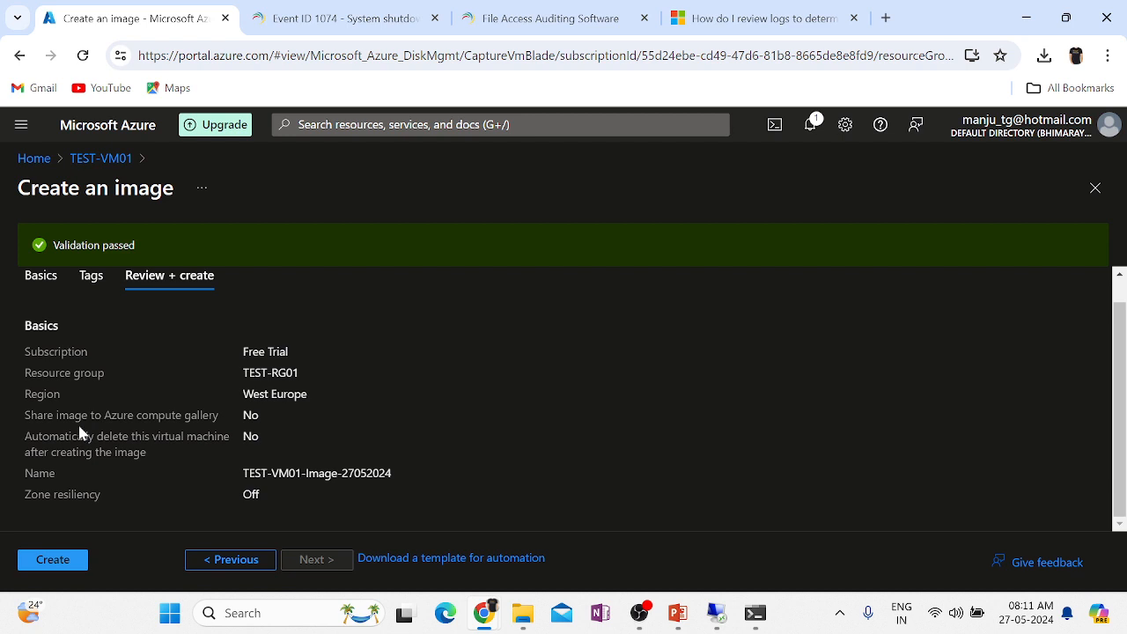
{"action": "double_click", "coordinate": [250, 415]}
{"action": "left_click", "coordinate": [218, 562]}
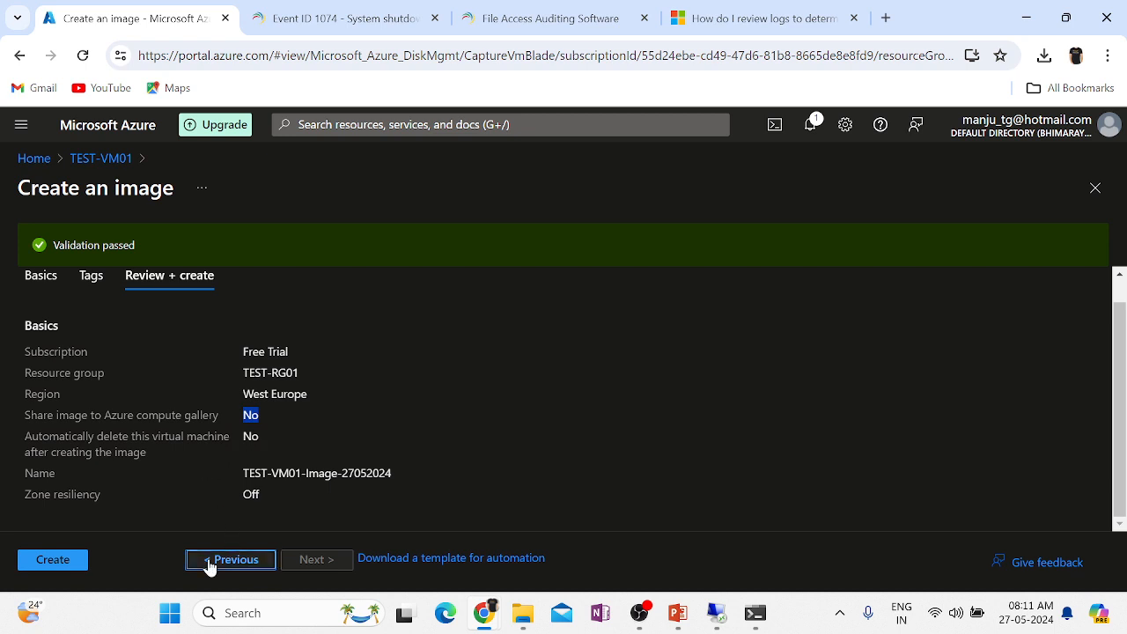
Uncheck automatic VM deletion, turn on Zone resiliency, and re-run validation successfully.
{"action": "left_click", "coordinate": [211, 564]}
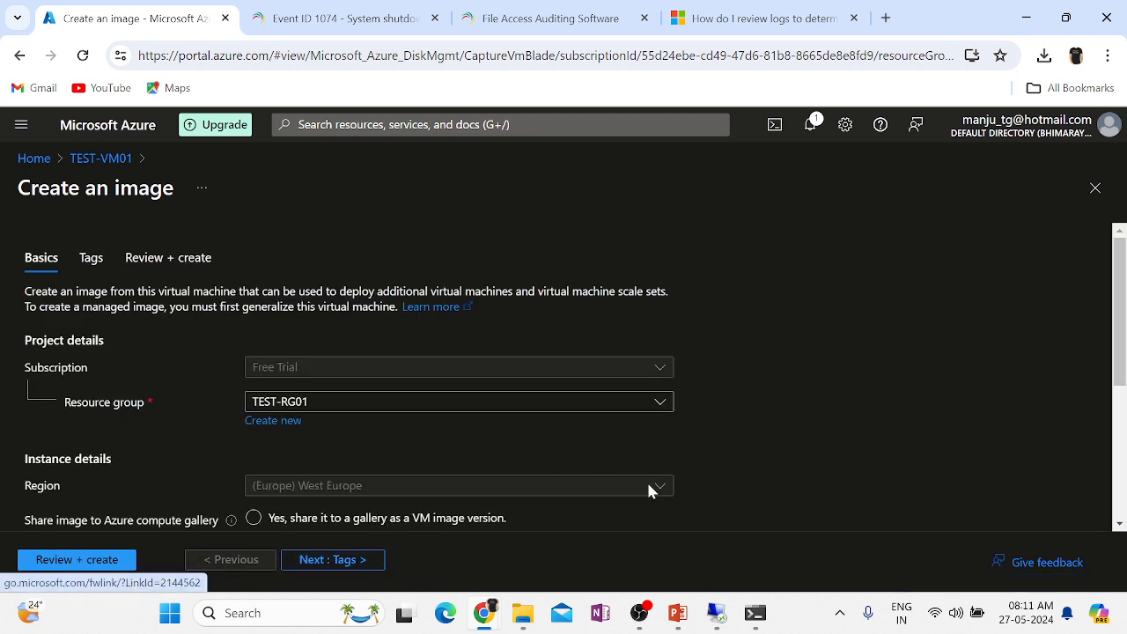
{"action": "scroll", "coordinate": [647, 484], "scroll_direction": "down", "scroll_amount": 2}
{"action": "scroll", "coordinate": [643, 478], "scroll_direction": "down", "scroll_amount": 2}
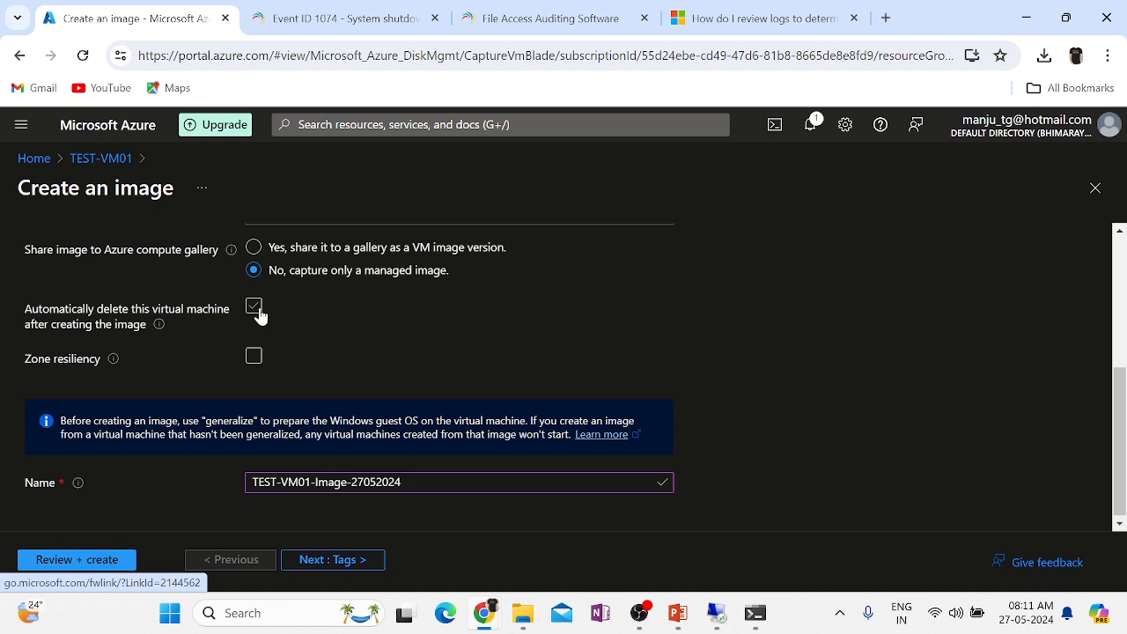
{"action": "left_click", "coordinate": [257, 310]}
{"action": "mouse_move", "coordinate": [114, 359]}
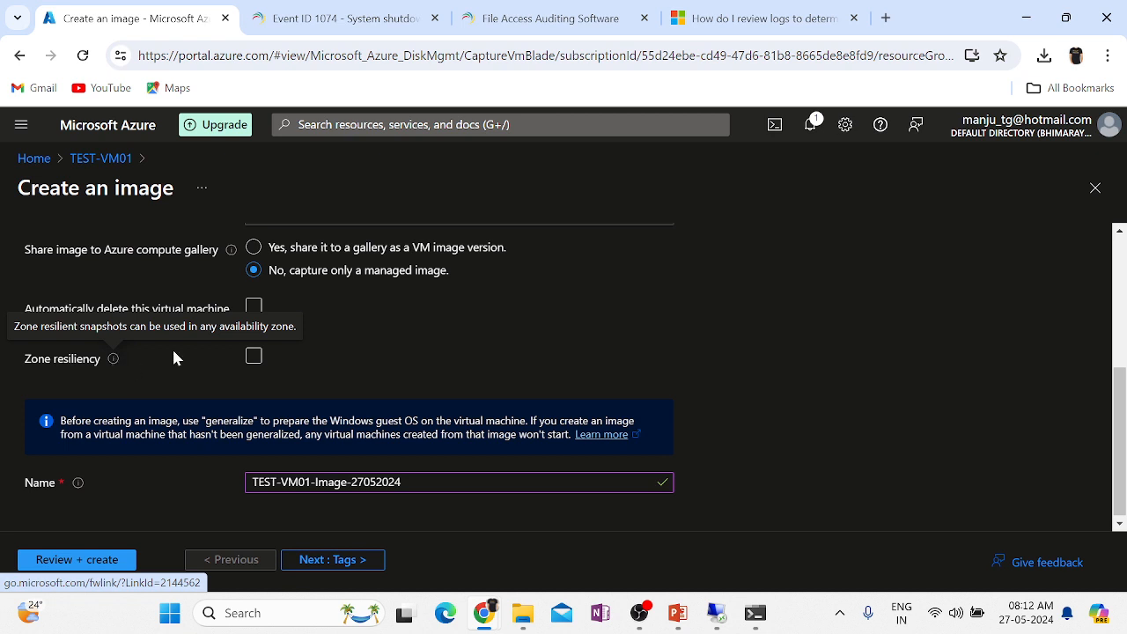
{"action": "left_click", "coordinate": [254, 356]}
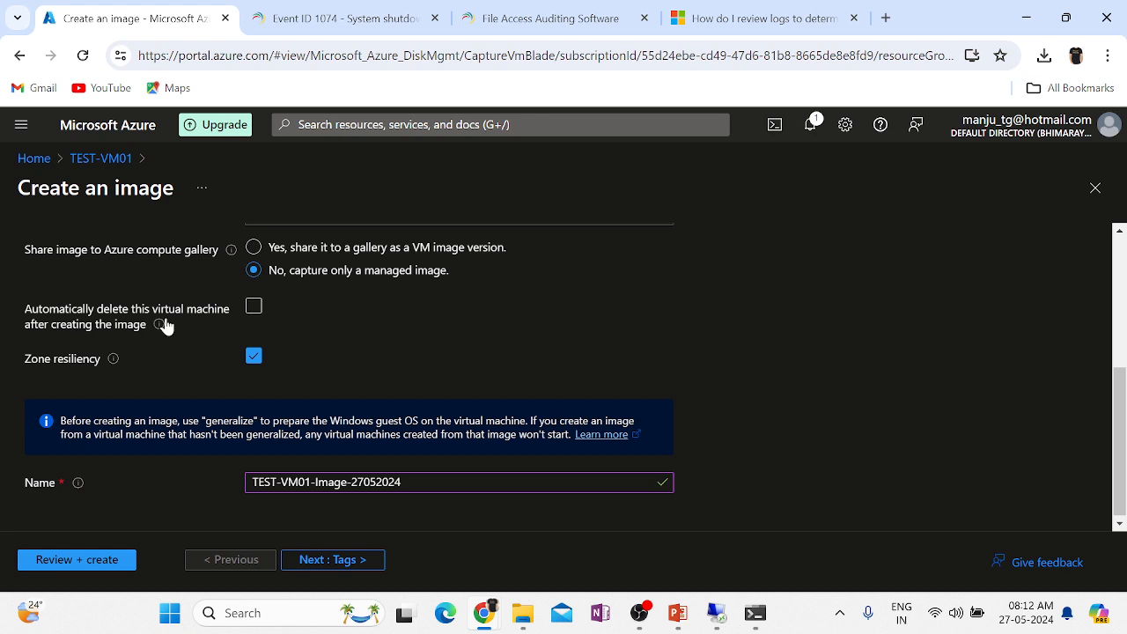
{"action": "left_click", "coordinate": [111, 558]}
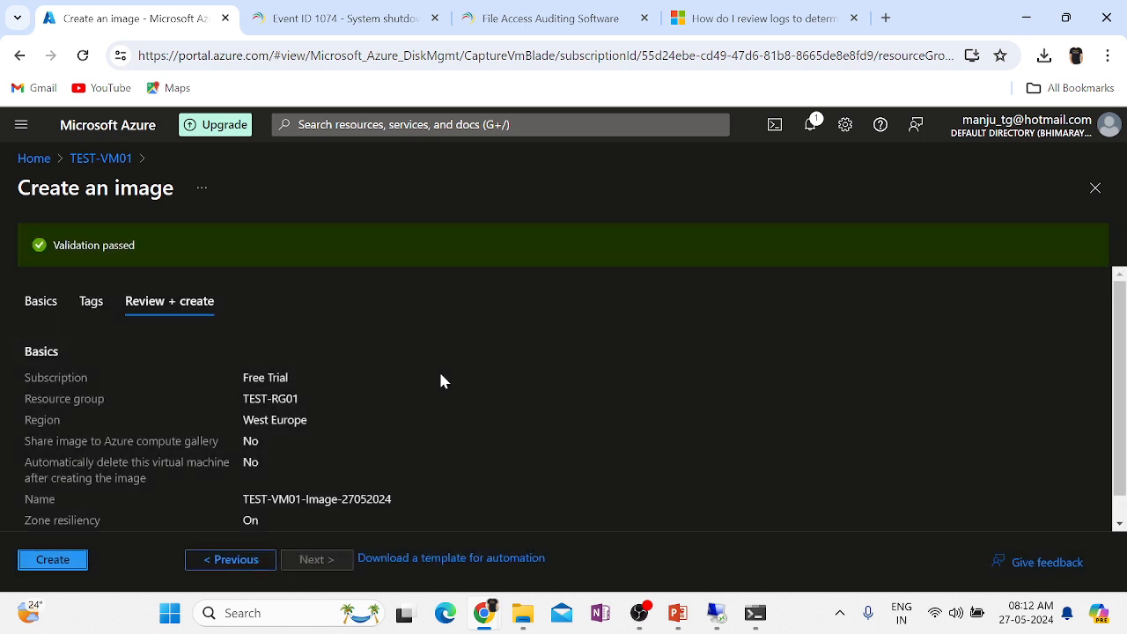
Create the image, duplicate the portal tab, acknowledge the ended RDP session, and open Home there.
{"action": "left_click", "coordinate": [37, 560]}
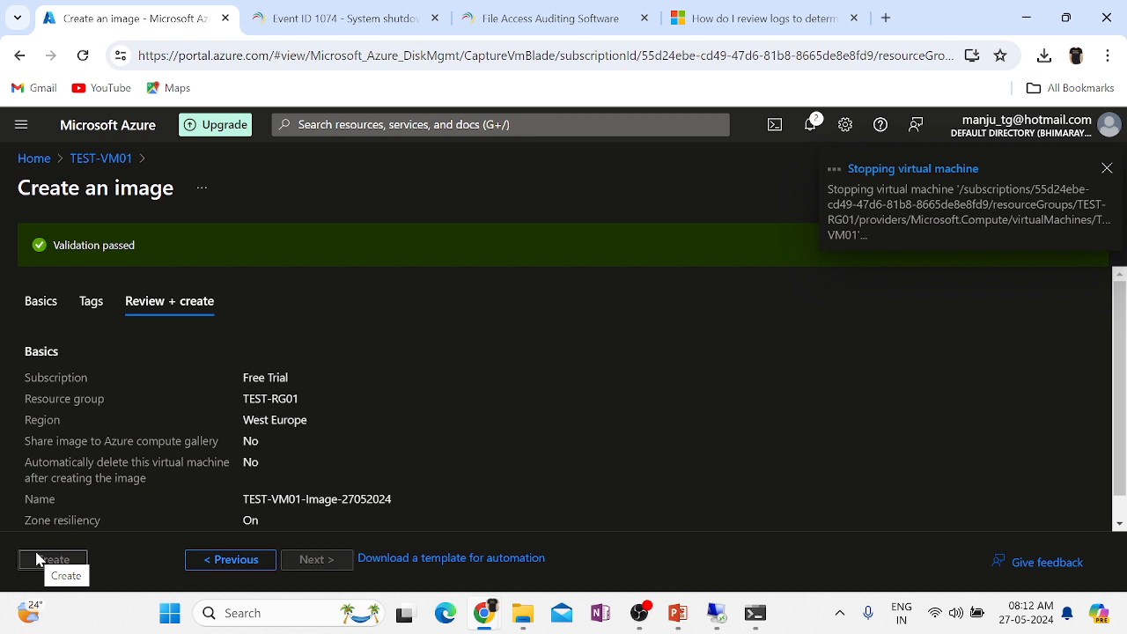
{"action": "right_click", "coordinate": [180, 15]}
{"action": "left_click", "coordinate": [247, 170]}
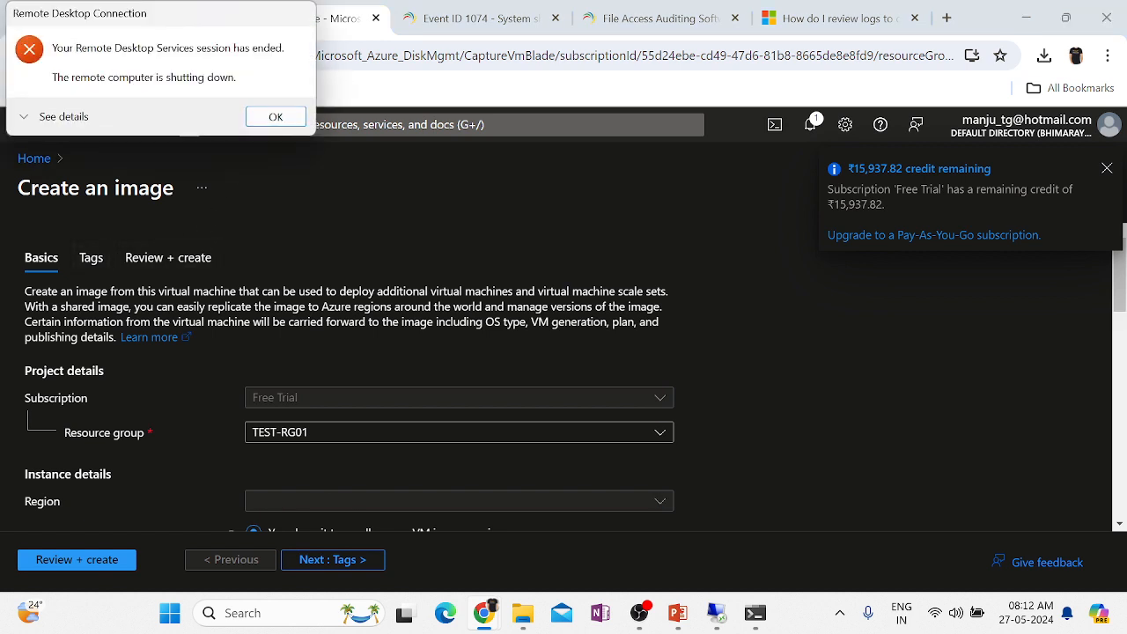
{"action": "left_click", "coordinate": [271, 120]}
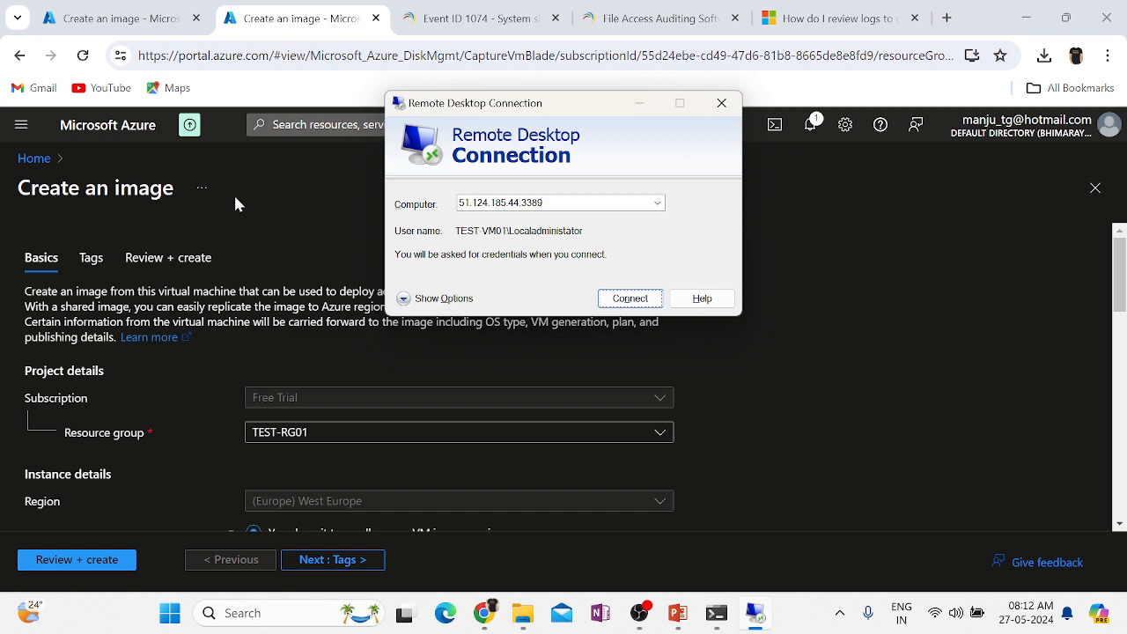
{"action": "left_click", "coordinate": [32, 158]}
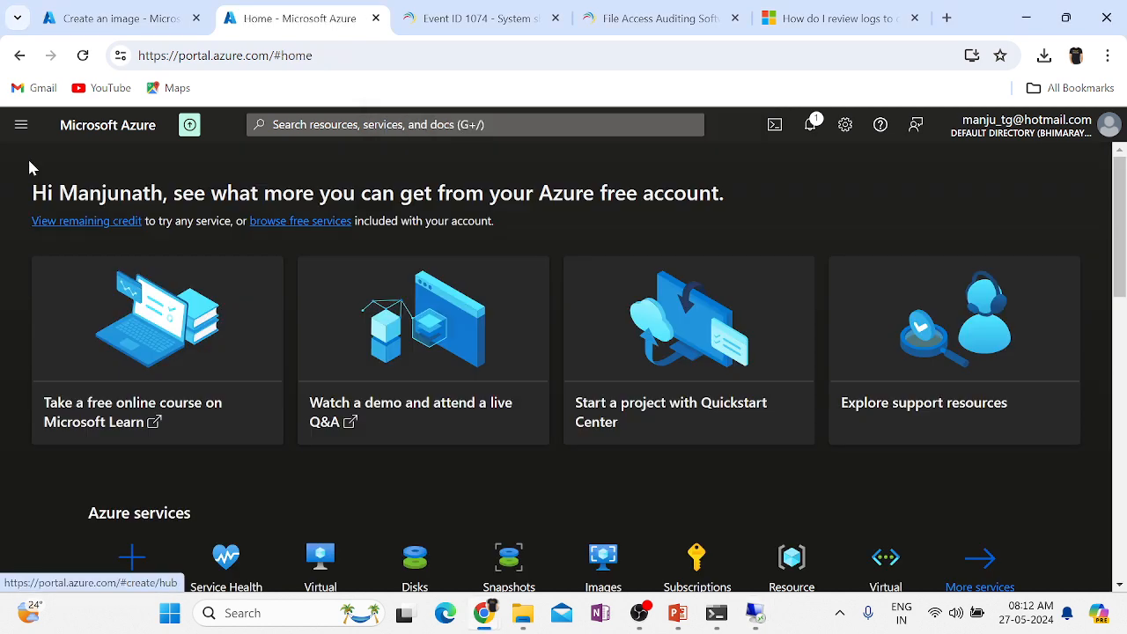
{"action": "scroll", "coordinate": [321, 503], "scroll_direction": "down", "scroll_amount": 2}
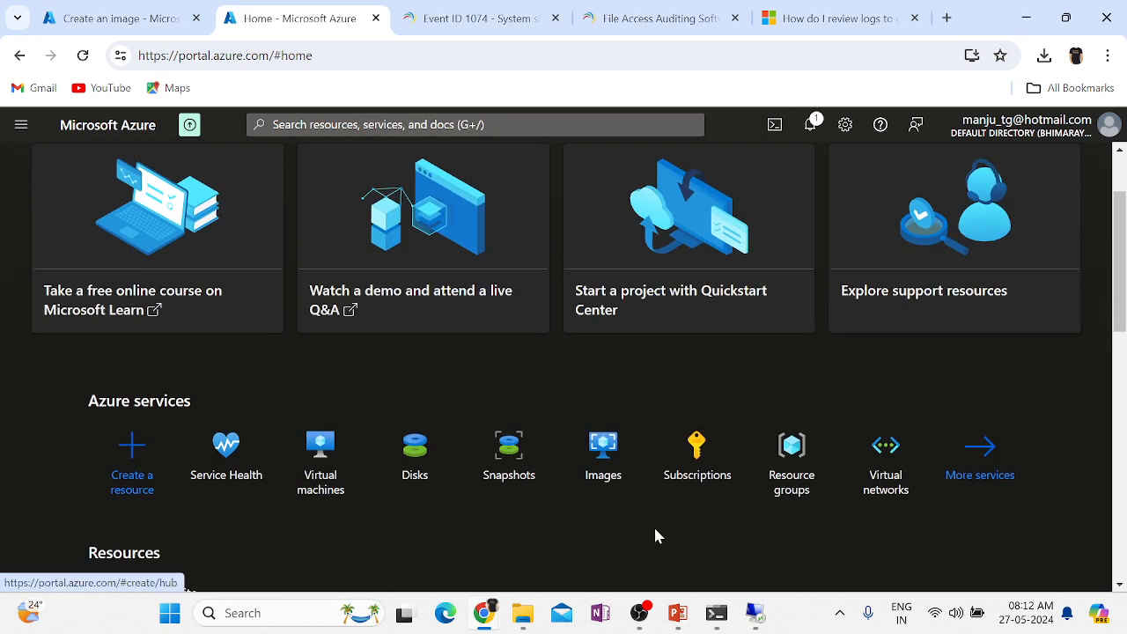
Check the deployment history of resource group TEST-RG01.
{"action": "left_click", "coordinate": [809, 470]}
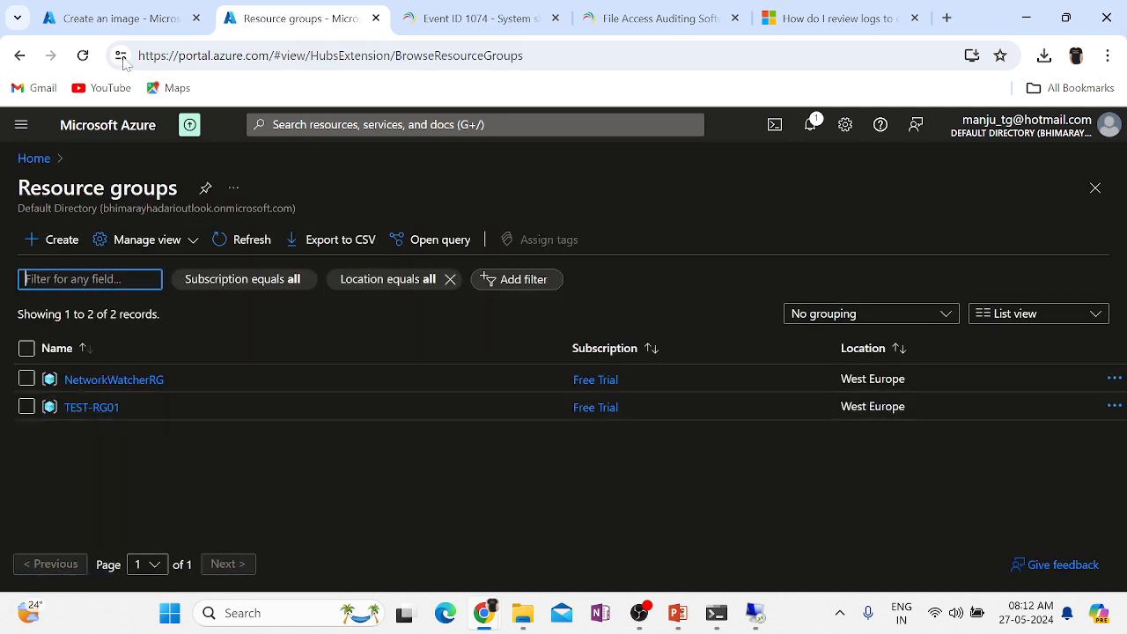
{"action": "left_click", "coordinate": [78, 410]}
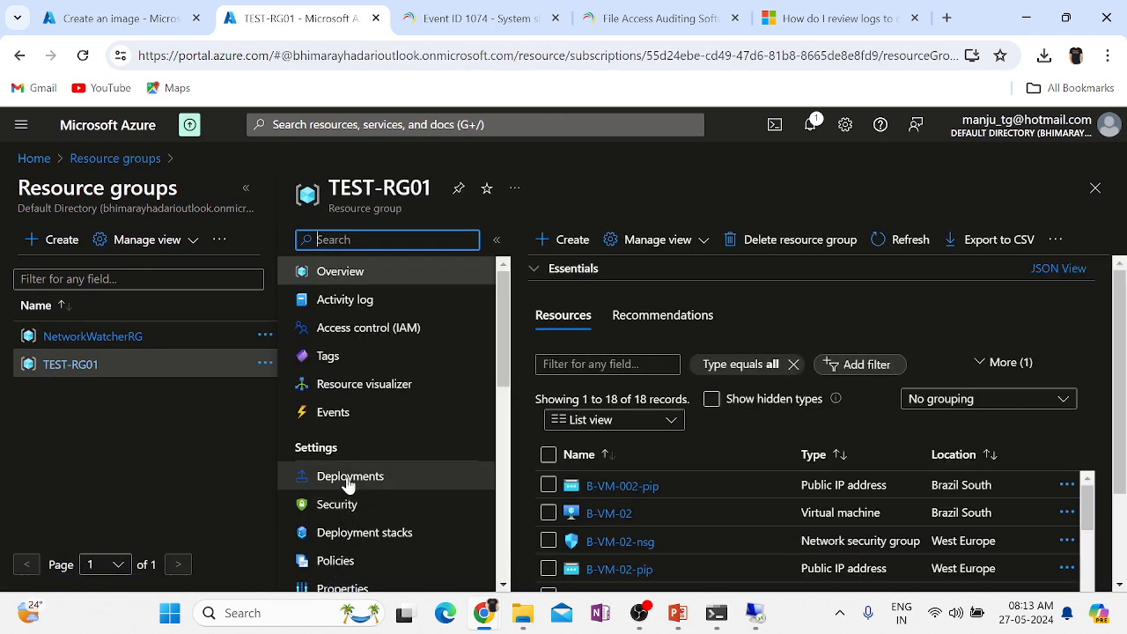
{"action": "left_click", "coordinate": [348, 477]}
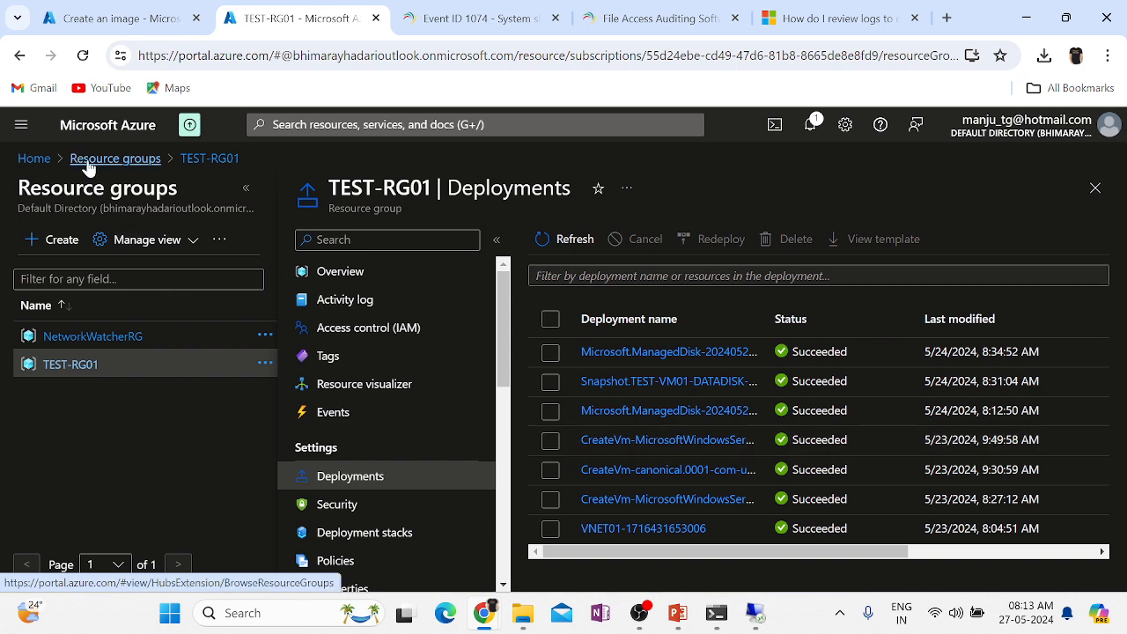
Confirm TEST-VM01's Running status in the refreshed virtual machines list and return to the Create an image tab.
{"action": "left_click", "coordinate": [33, 160]}
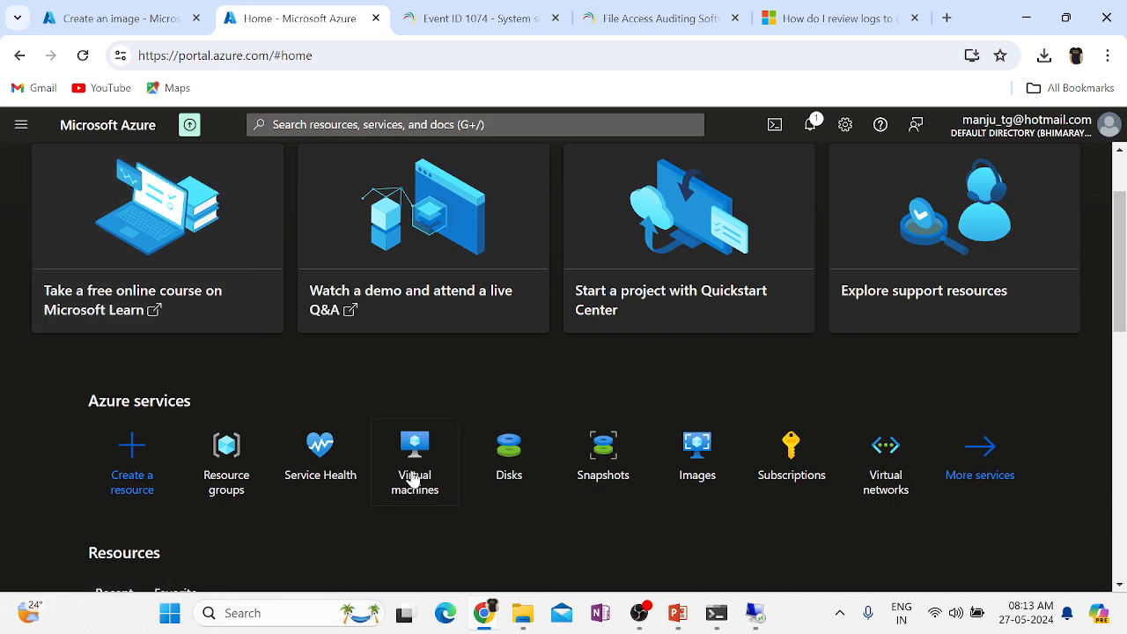
{"action": "left_click", "coordinate": [414, 477]}
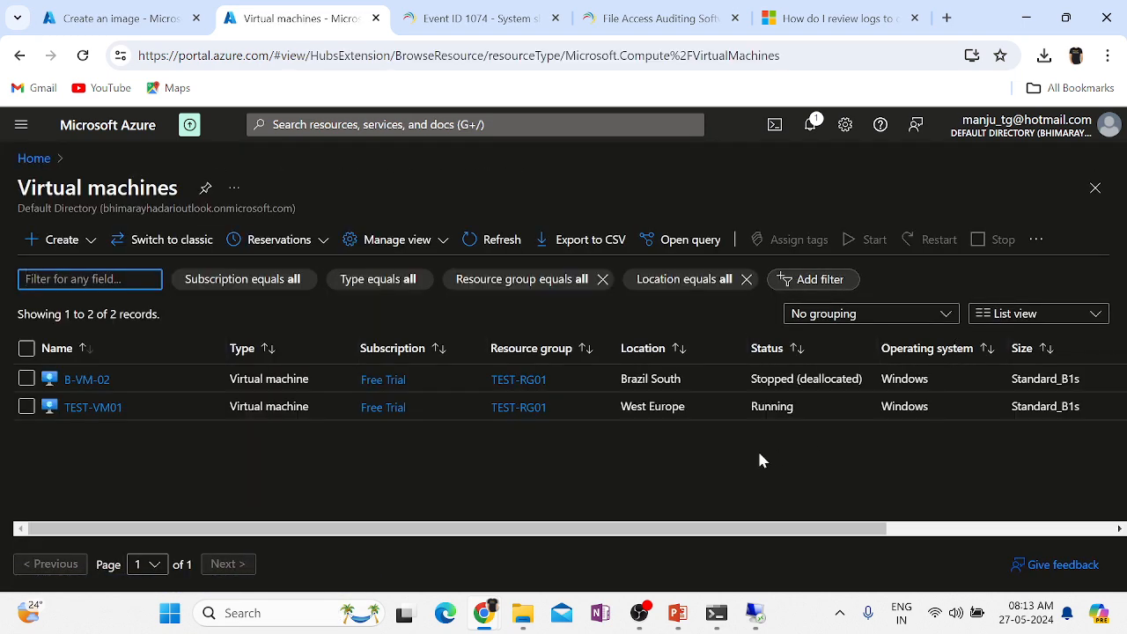
{"action": "double_click", "coordinate": [772, 407]}
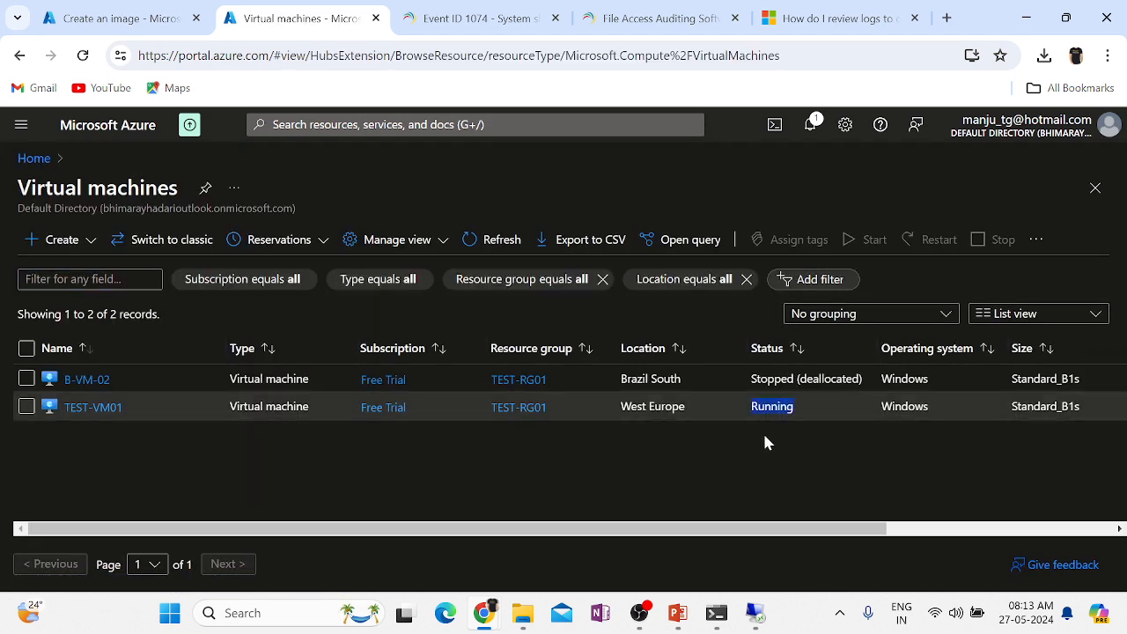
{"action": "left_click", "coordinate": [491, 241]}
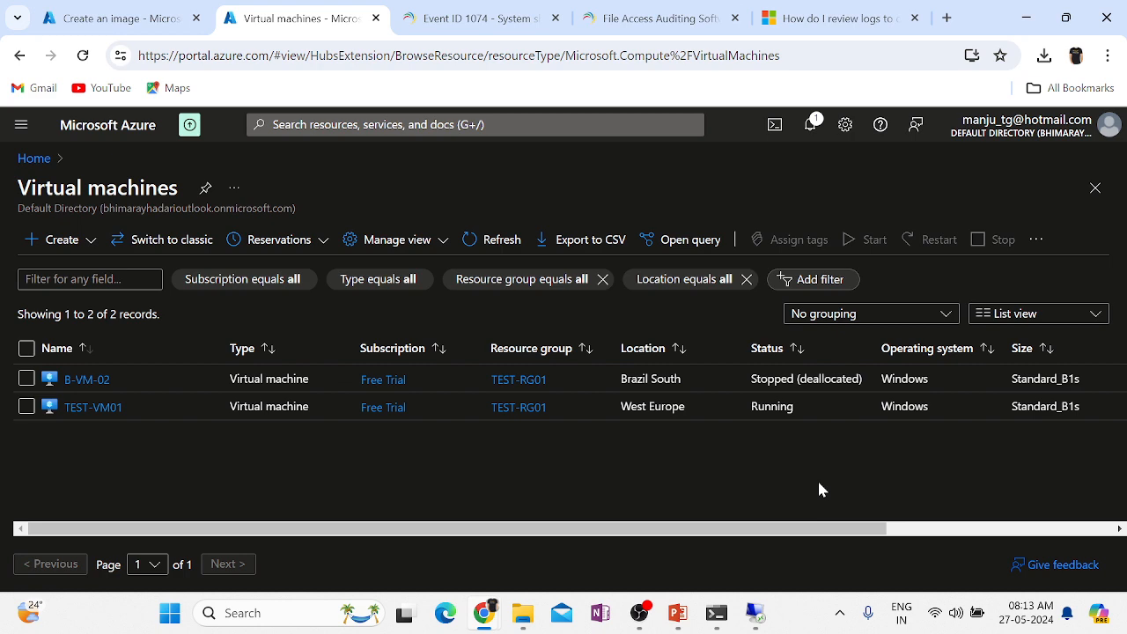
{"action": "key", "text": "ctrl+shift+Tab"}
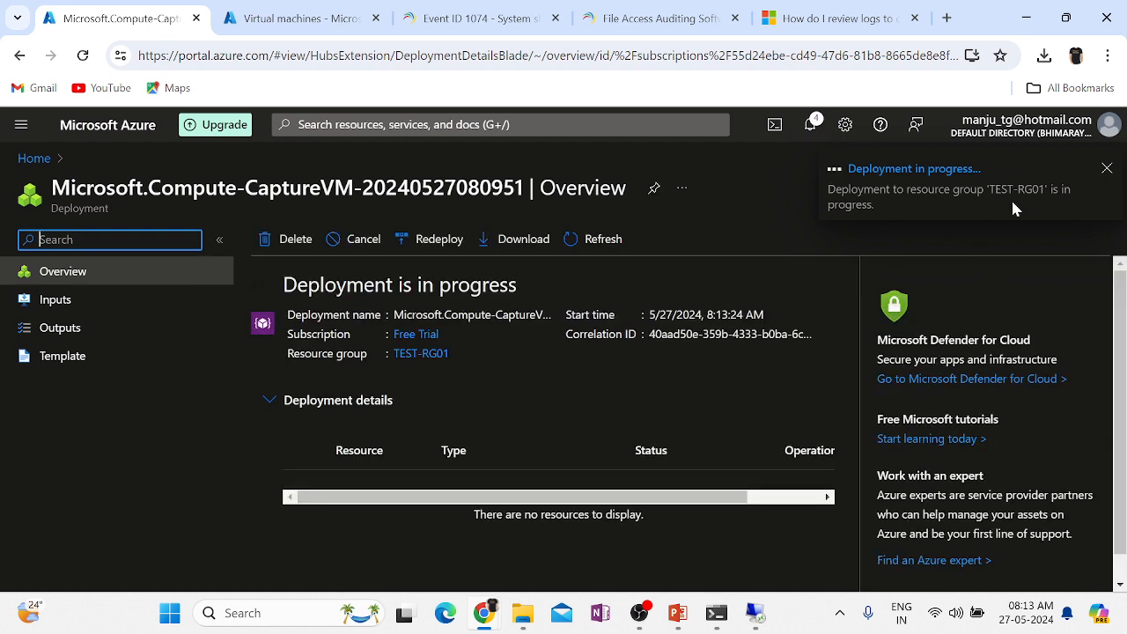
Check TEST-RG01's deployments, then open TEST-VM01-Image-27052024 from the completed capture deployment.
{"action": "left_click", "coordinate": [271, 15]}
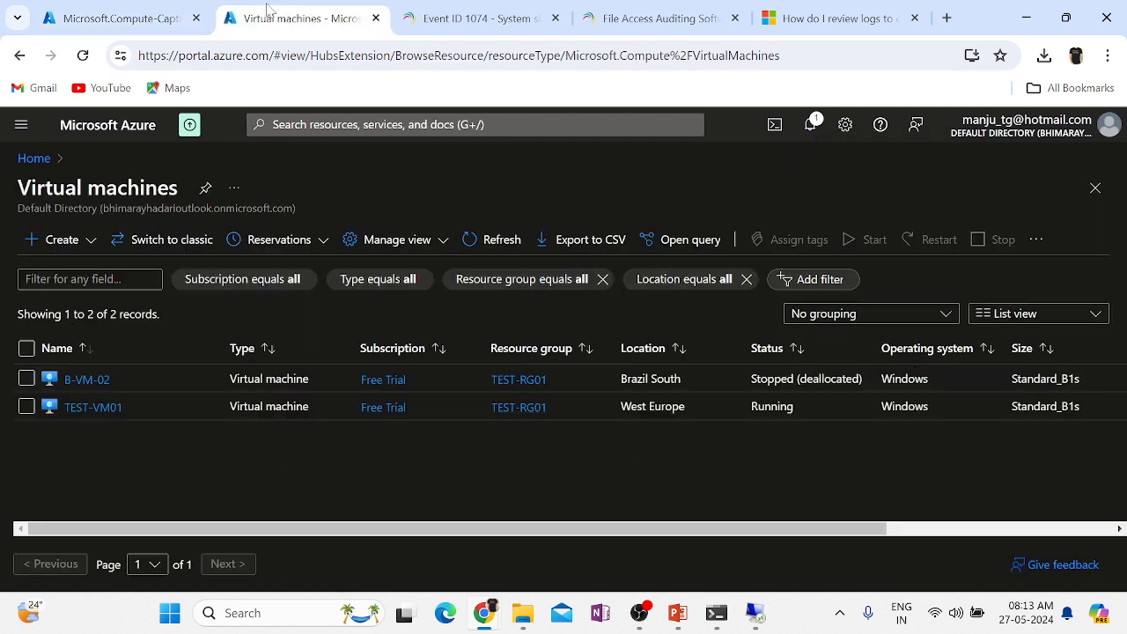
{"action": "left_click", "coordinate": [518, 408]}
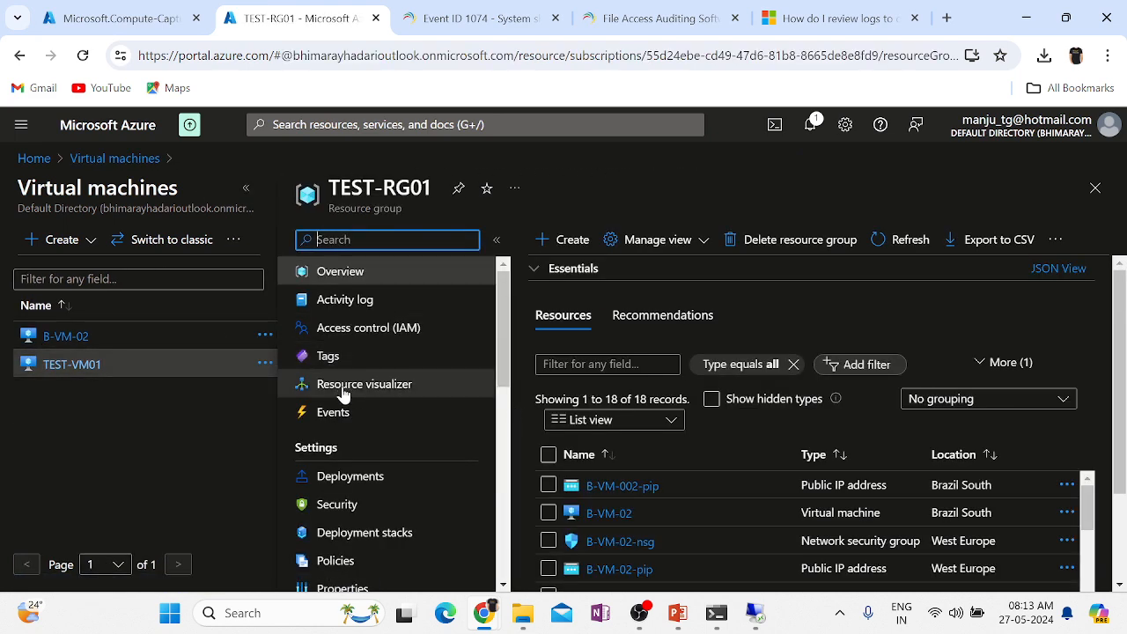
{"action": "left_click", "coordinate": [350, 480]}
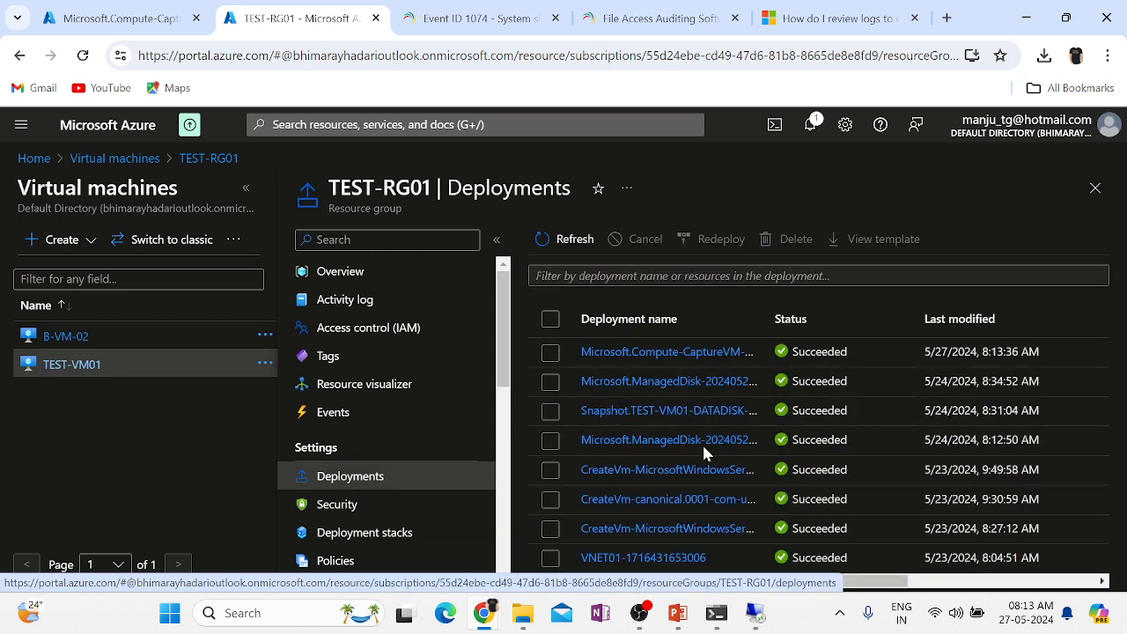
{"action": "scroll", "coordinate": [977, 469], "scroll_direction": "right", "scroll_amount": 1}
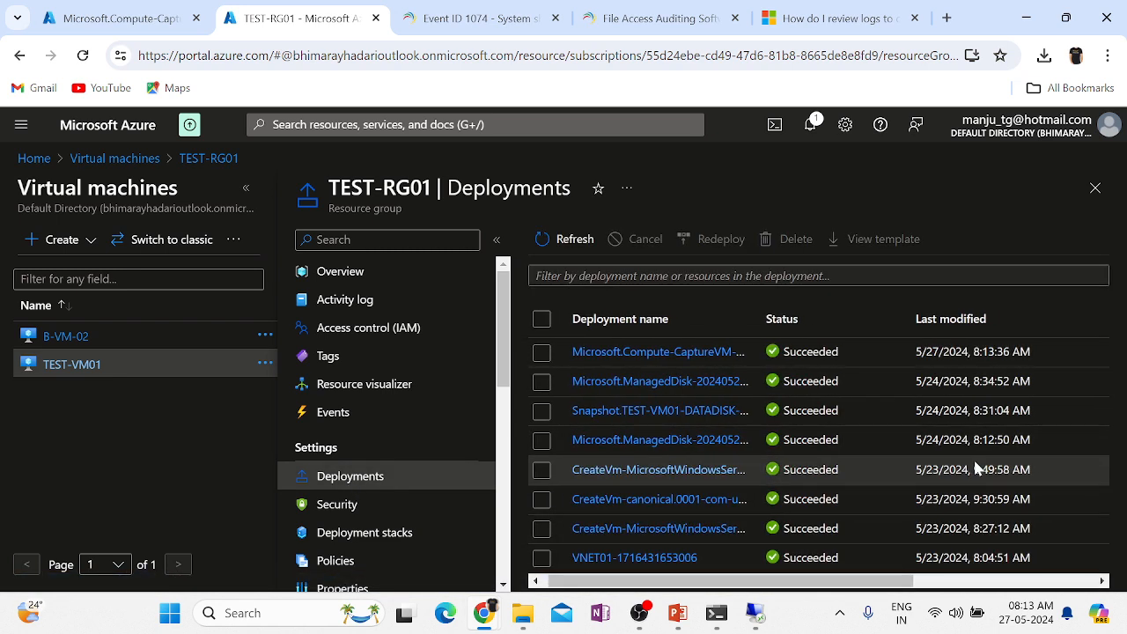
{"action": "scroll", "coordinate": [976, 469], "scroll_direction": "left", "scroll_amount": 1}
{"action": "scroll", "coordinate": [976, 468], "scroll_direction": "right", "scroll_amount": 5}
{"action": "scroll", "coordinate": [976, 468], "scroll_direction": "left", "scroll_amount": 5}
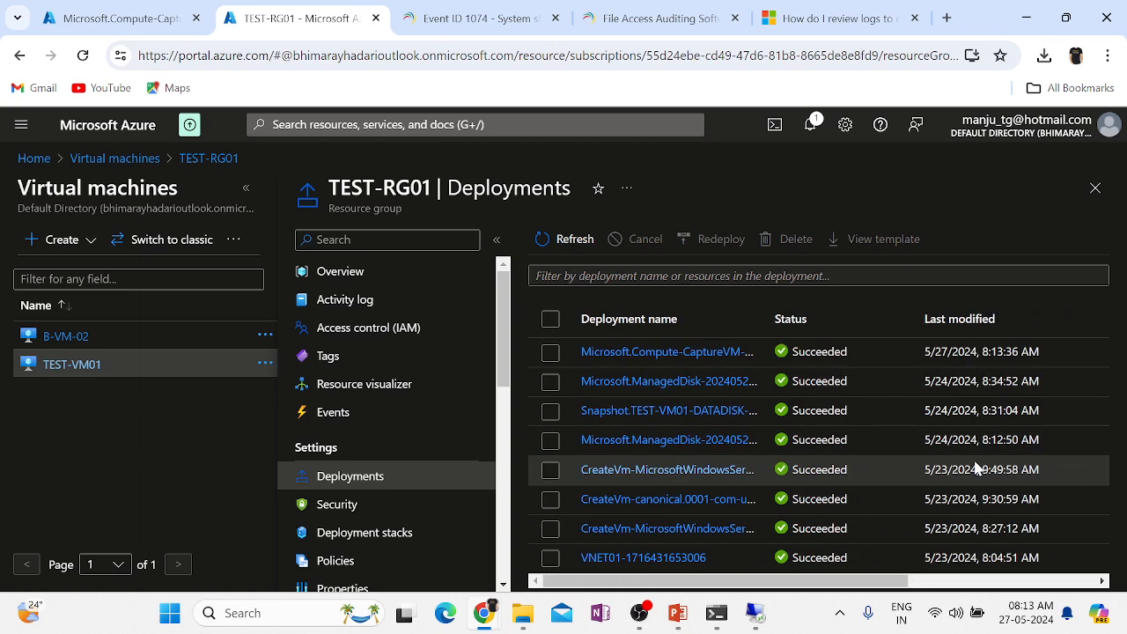
{"action": "scroll", "coordinate": [975, 469], "scroll_direction": "left", "scroll_amount": 5}
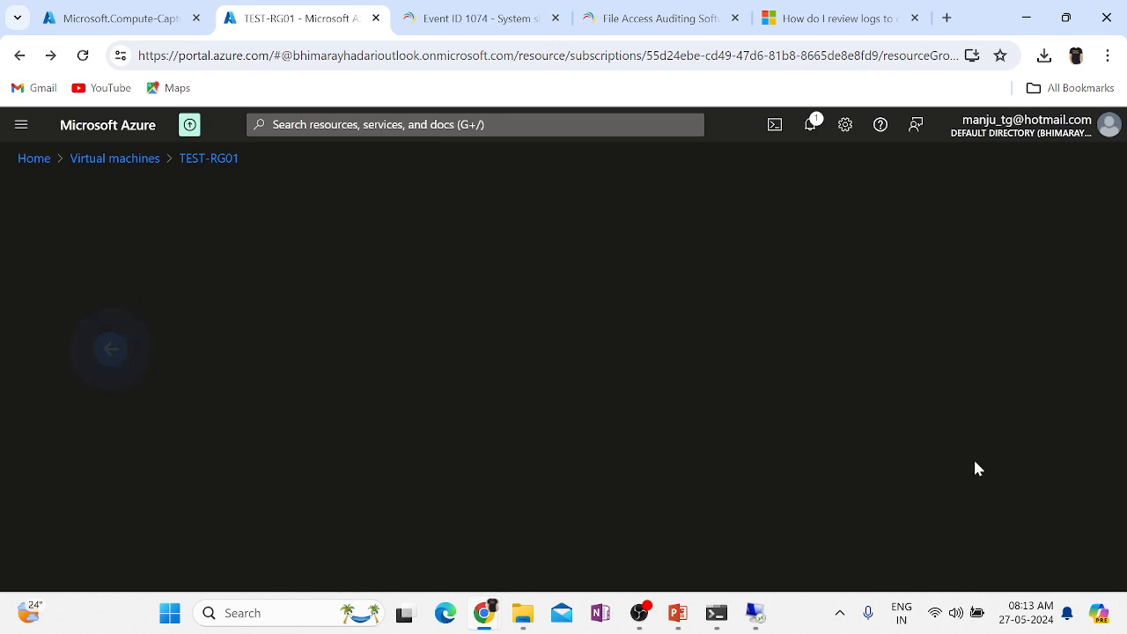
{"action": "left_click", "coordinate": [97, 19]}
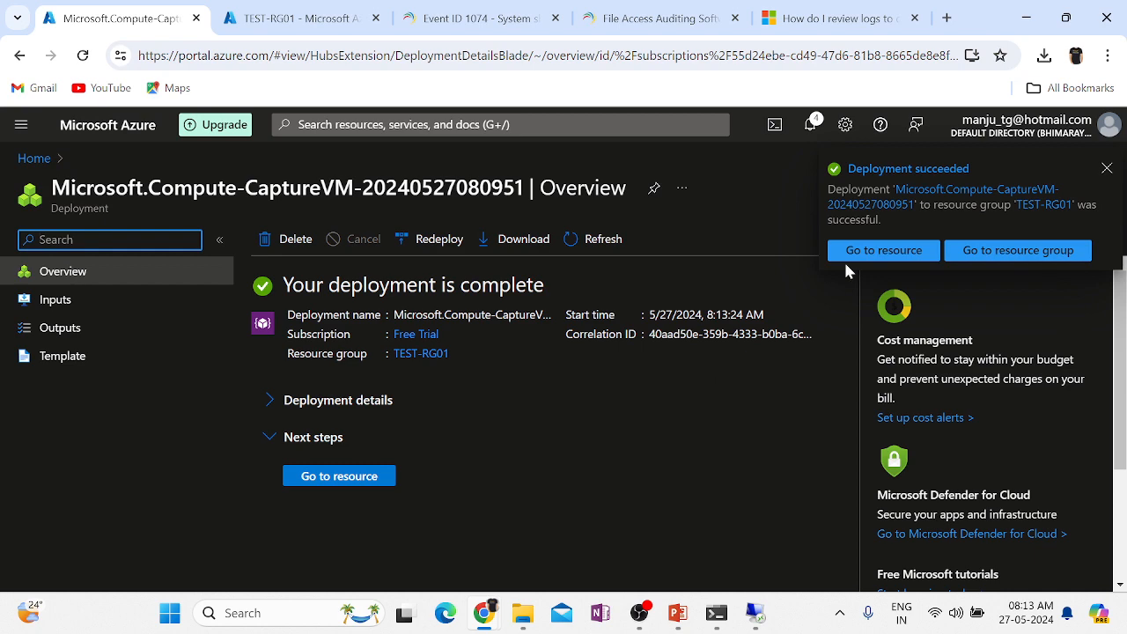
{"action": "left_click", "coordinate": [373, 479]}
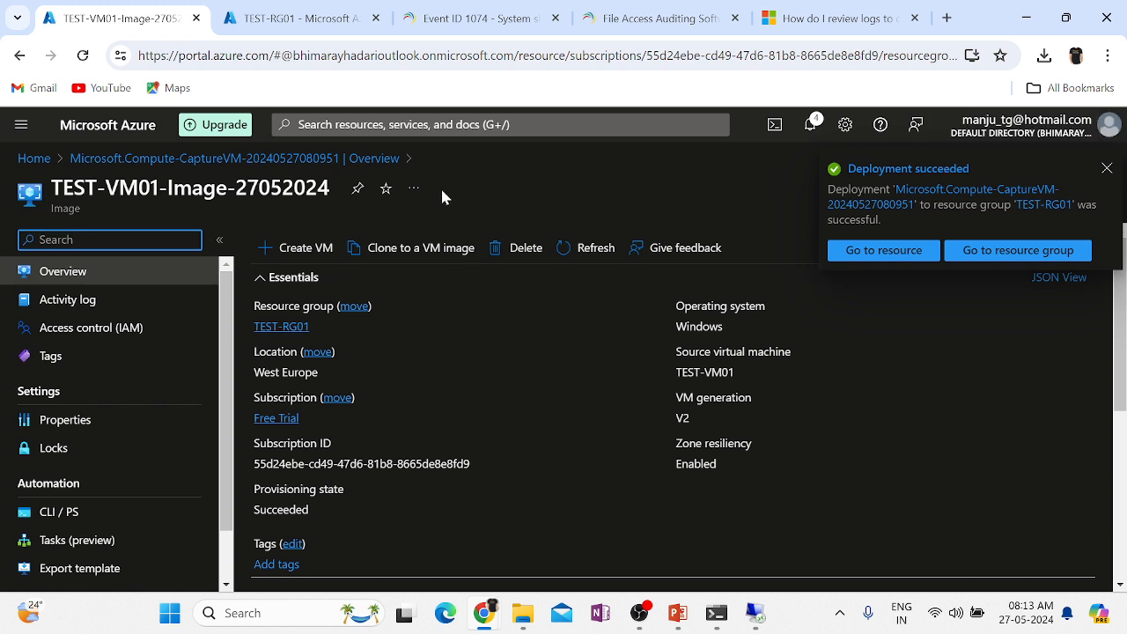
Search 'image' to open the Images list, then check the virtual machines list.
{"action": "left_click_drag", "start_coordinate": [332, 189], "coordinate": [51, 189]}
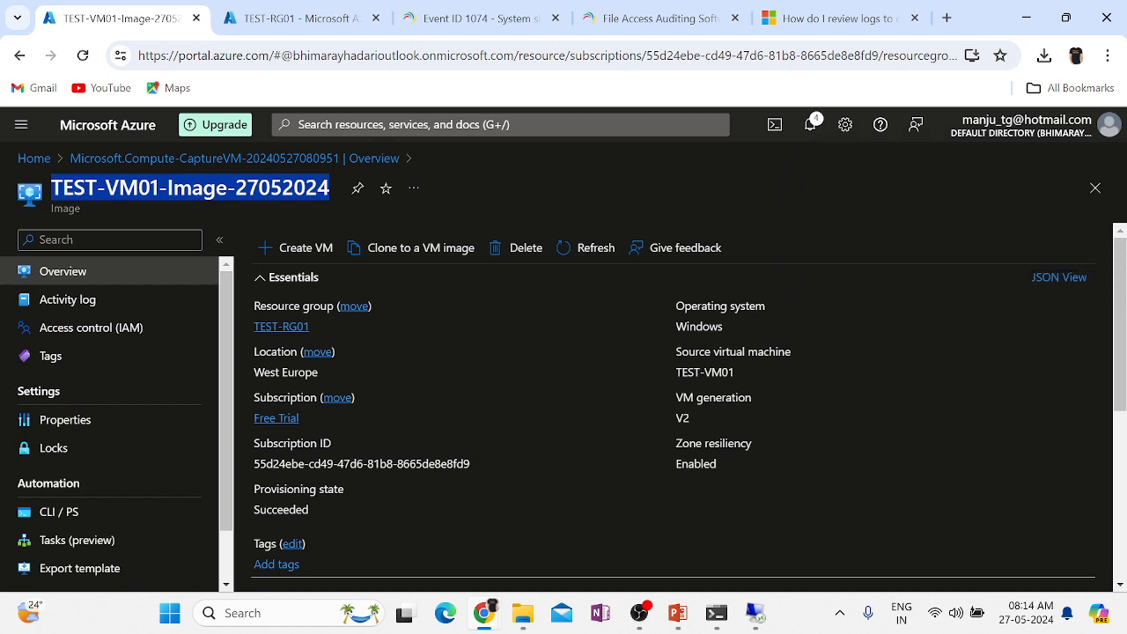
{"action": "left_click", "coordinate": [387, 125]}
{"action": "type", "text": "image"}
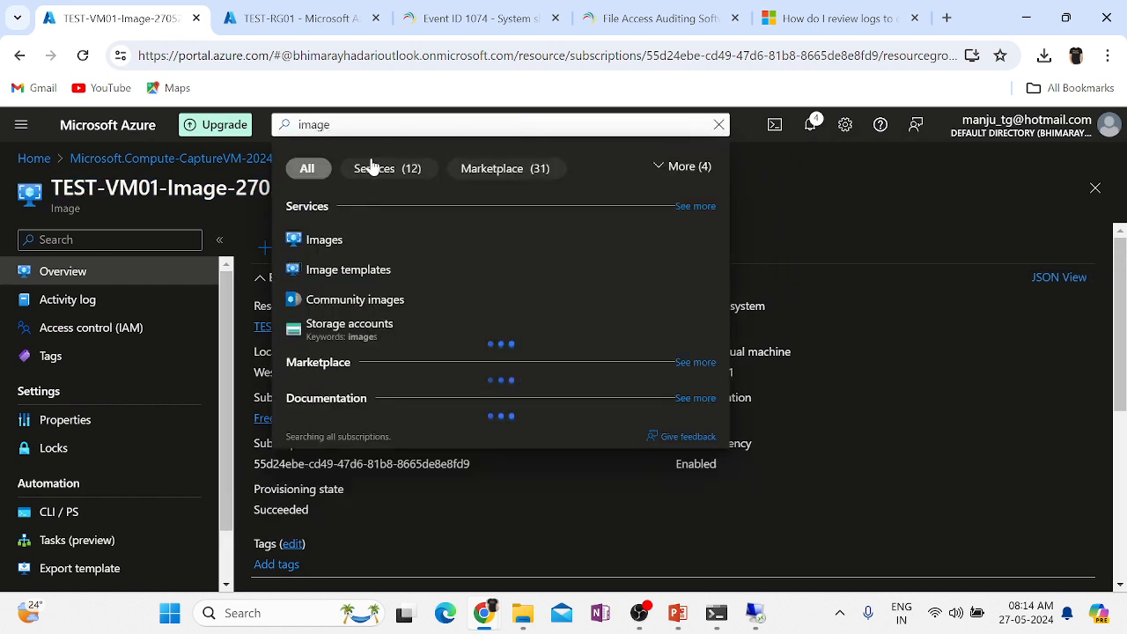
{"action": "left_click", "coordinate": [334, 236]}
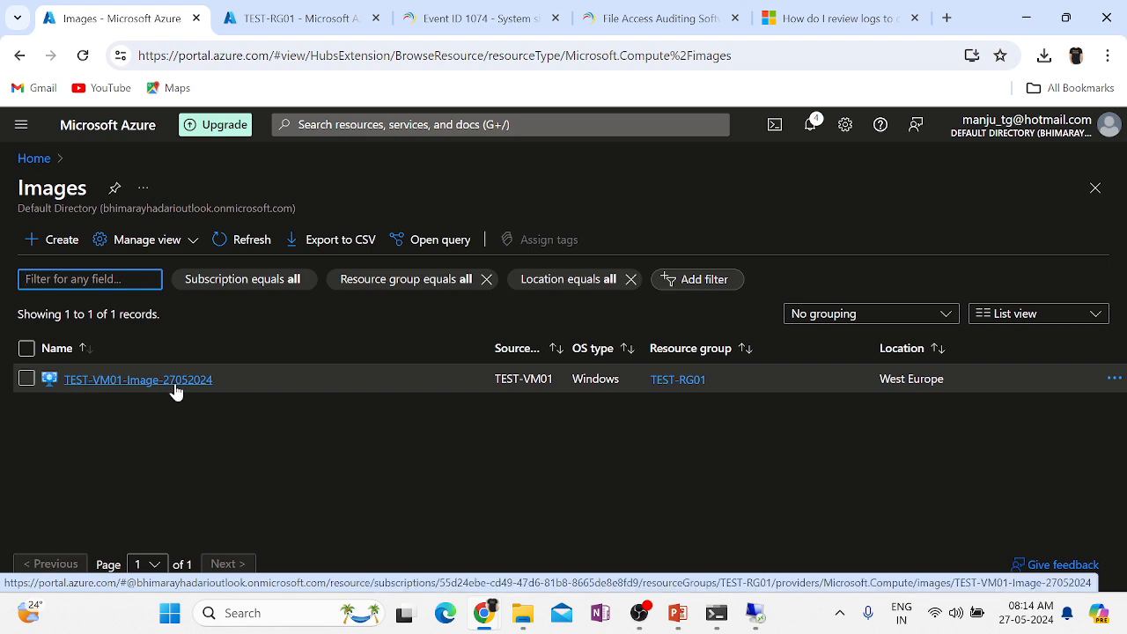
{"action": "left_click", "coordinate": [280, 20]}
{"action": "left_click", "coordinate": [34, 158]}
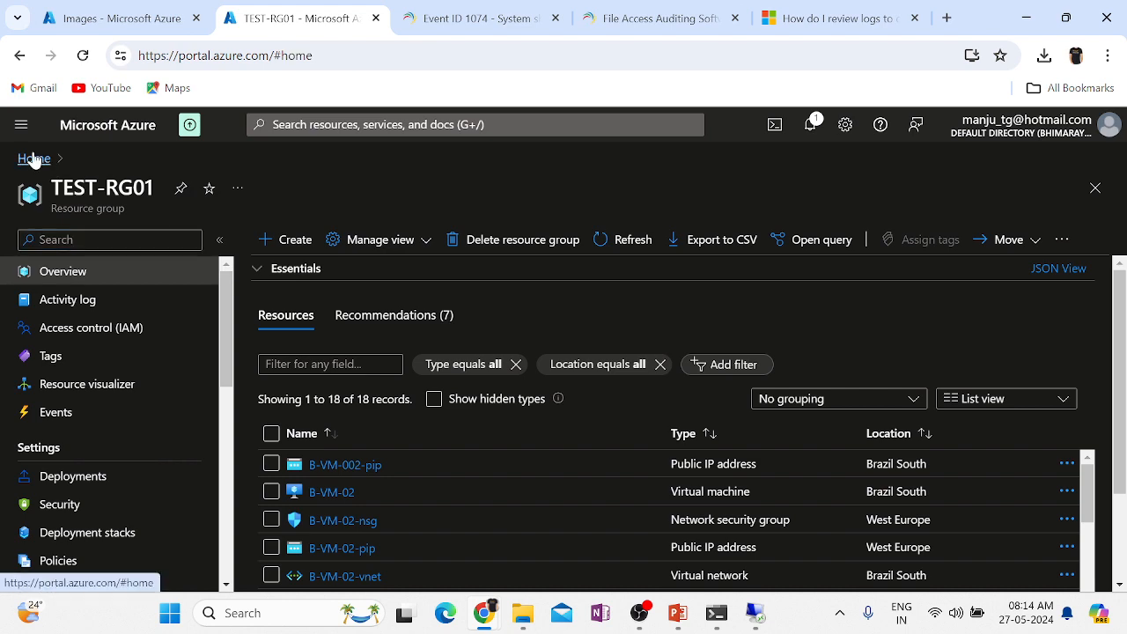
{"action": "left_click", "coordinate": [236, 464]}
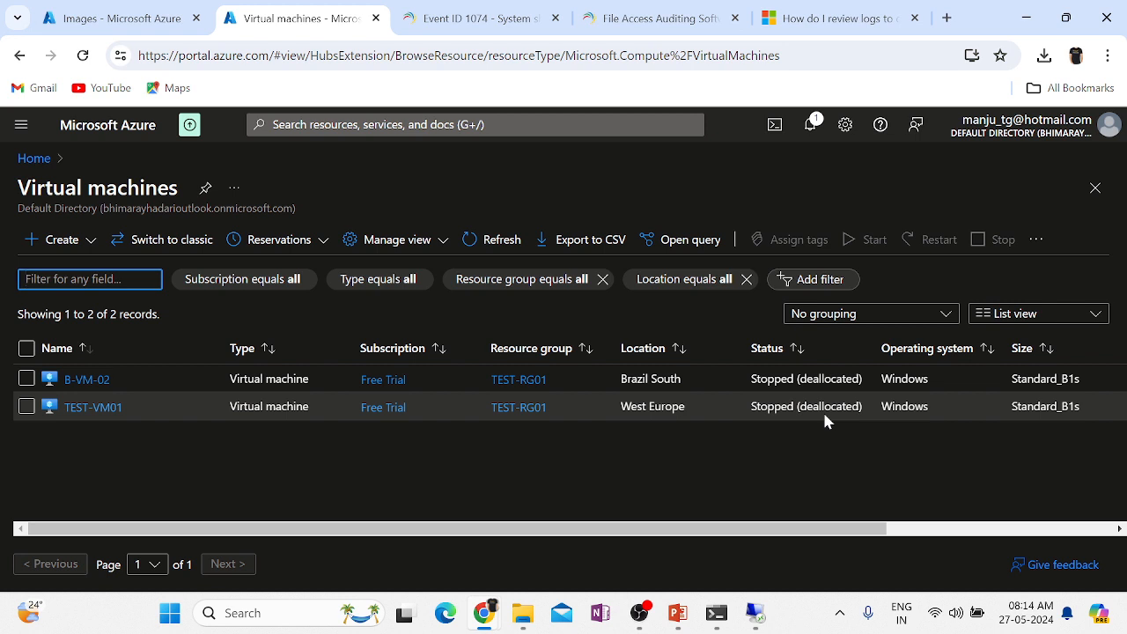
Open TEST-VM01-Image-27052024 from the Images list and start Create VM from it.
{"action": "left_click", "coordinate": [124, 26]}
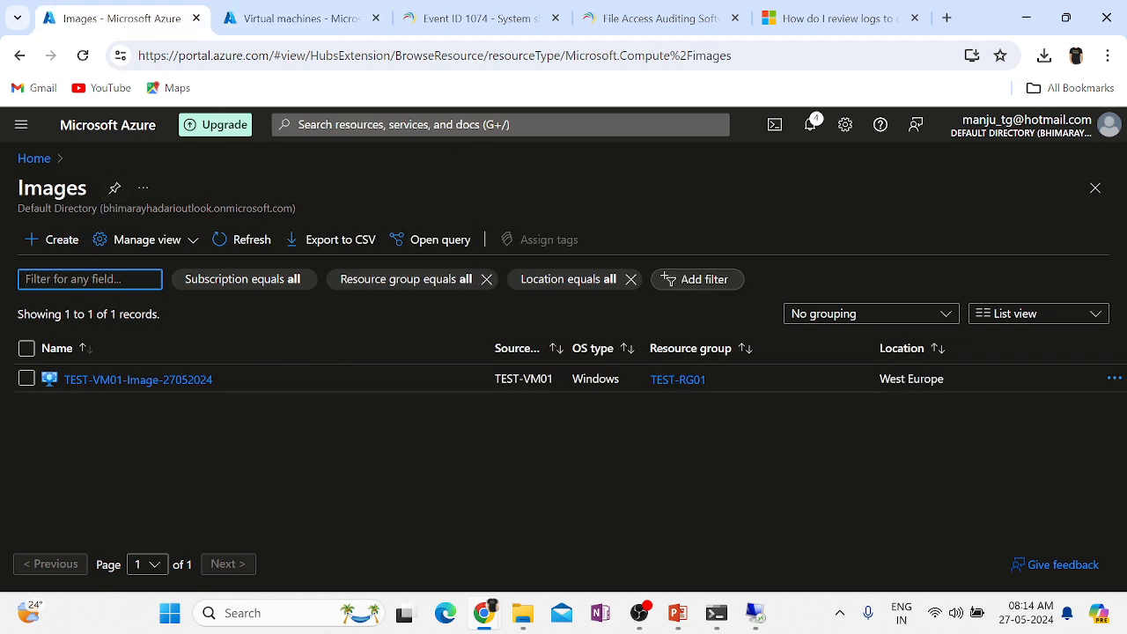
{"action": "double_click", "coordinate": [53, 187]}
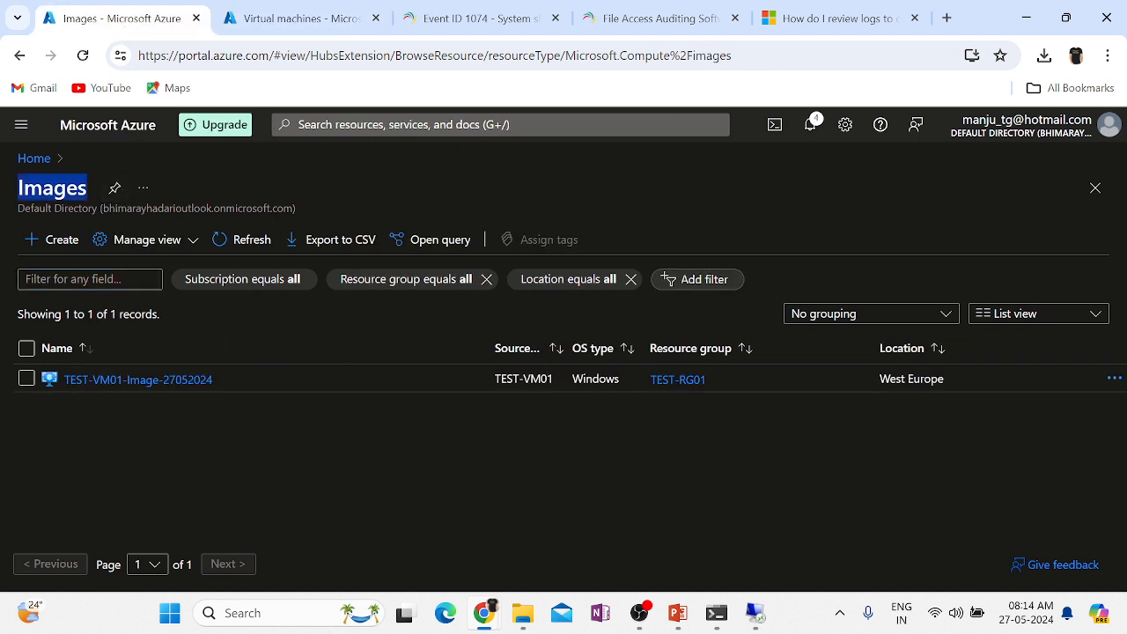
{"action": "left_click", "coordinate": [335, 434]}
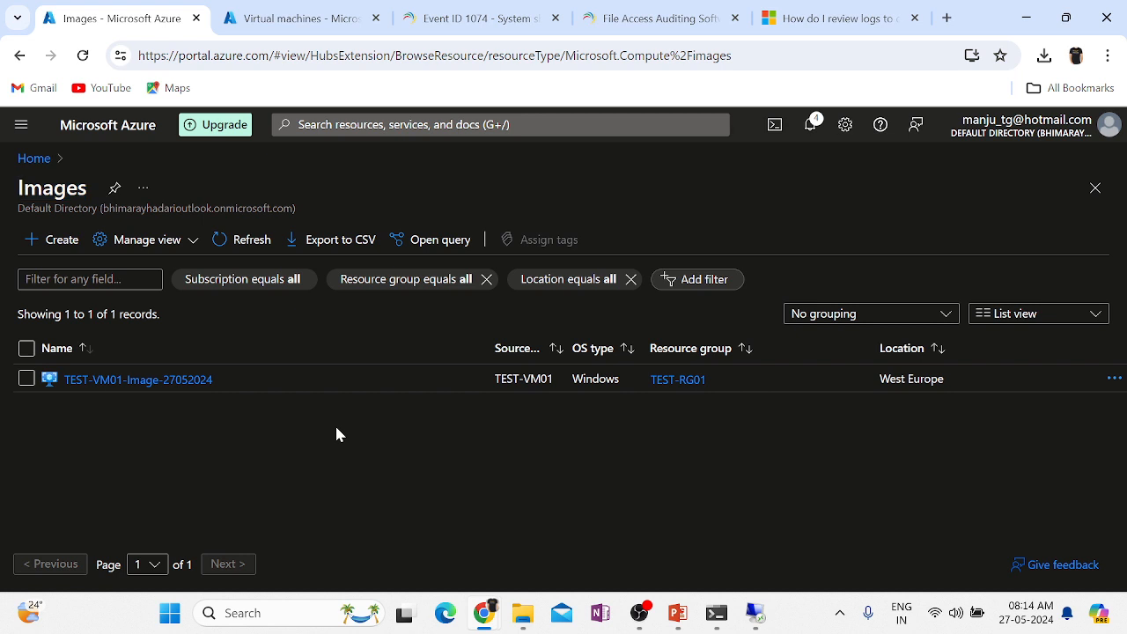
{"action": "left_click", "coordinate": [101, 388]}
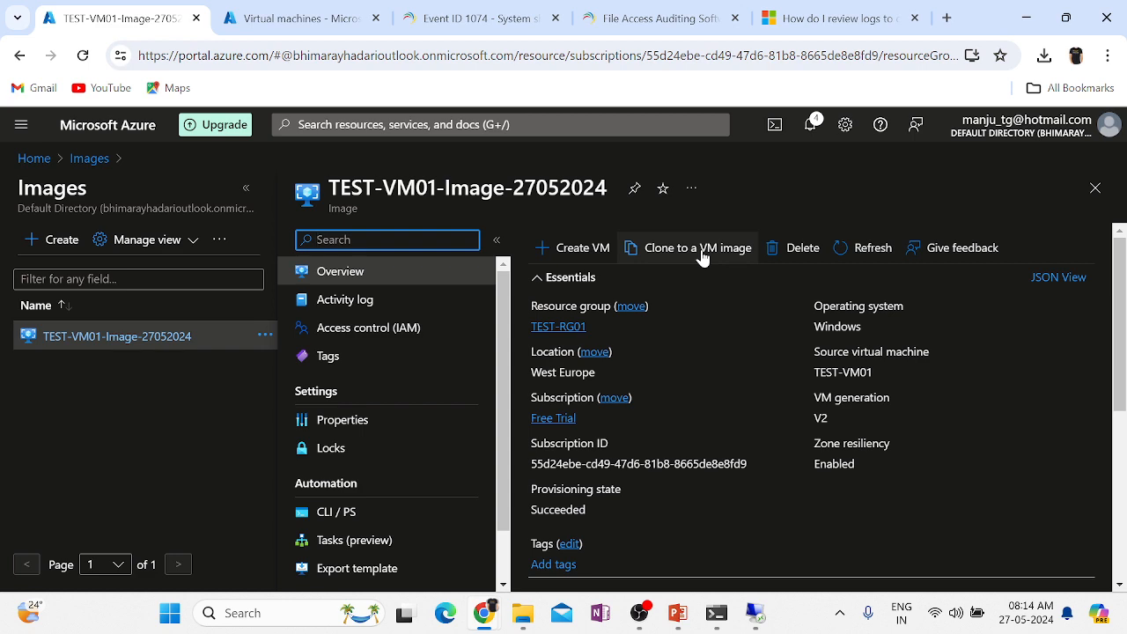
{"action": "left_click", "coordinate": [568, 250]}
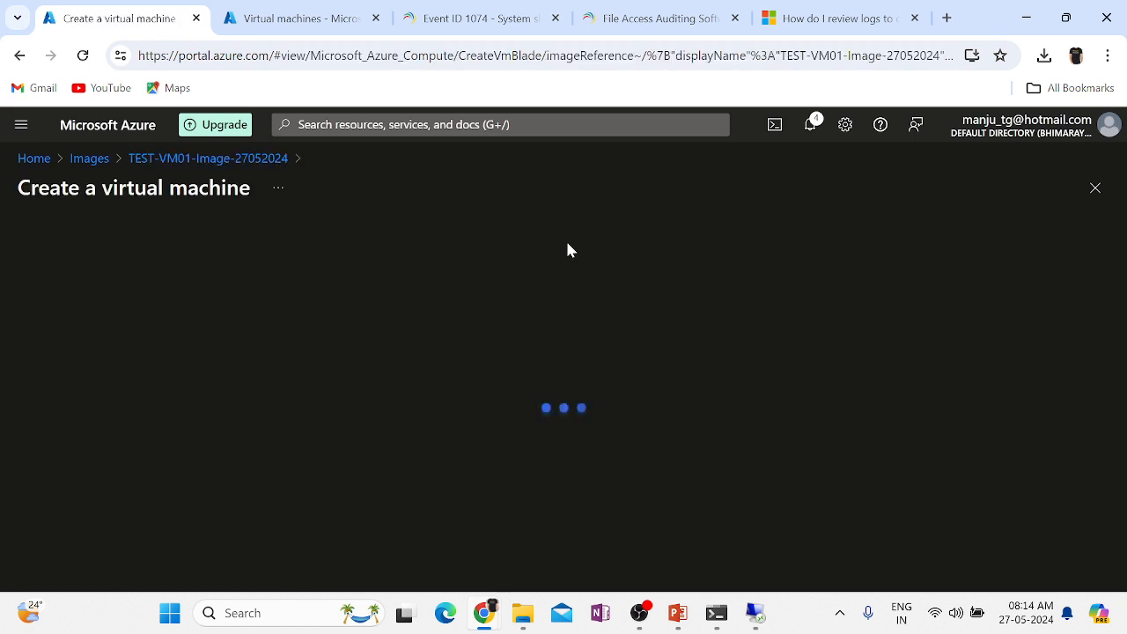
Name the new virtual machine TEST-VM02.
{"action": "scroll", "coordinate": [773, 378], "scroll_direction": "down", "scroll_amount": 6}
{"action": "scroll", "coordinate": [774, 378], "scroll_direction": "up", "scroll_amount": 2}
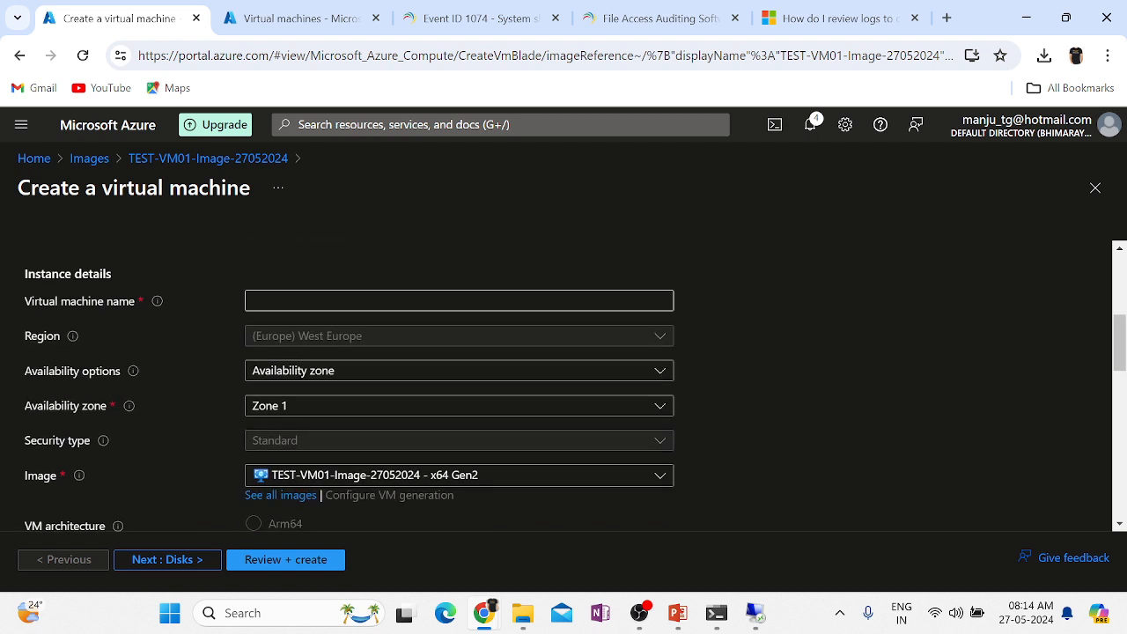
{"action": "left_click", "coordinate": [253, 300]}
{"action": "type", "text": "TEST-VM02"}
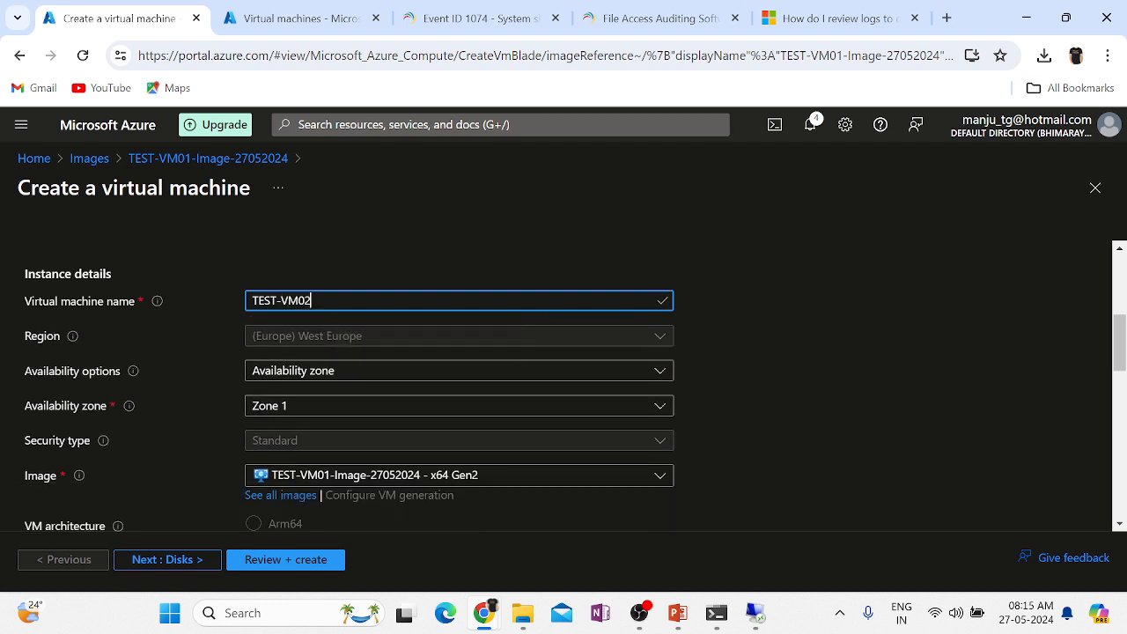
{"action": "left_click", "coordinate": [331, 340]}
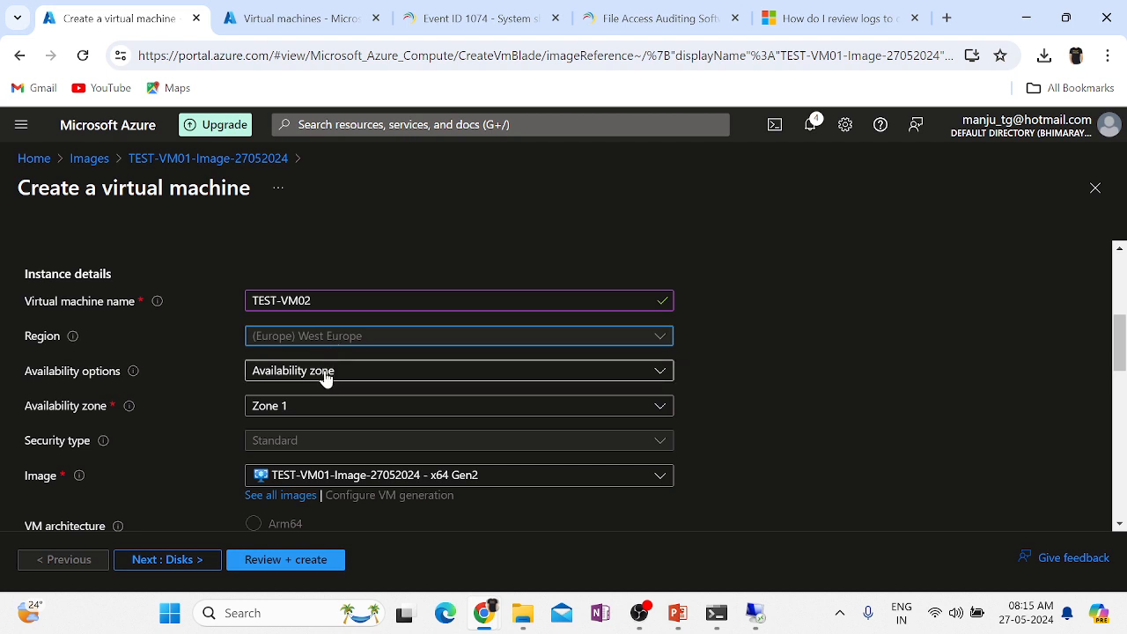
Set Availability options to Availability zone and choose Zone 2.
{"action": "left_click", "coordinate": [326, 374]}
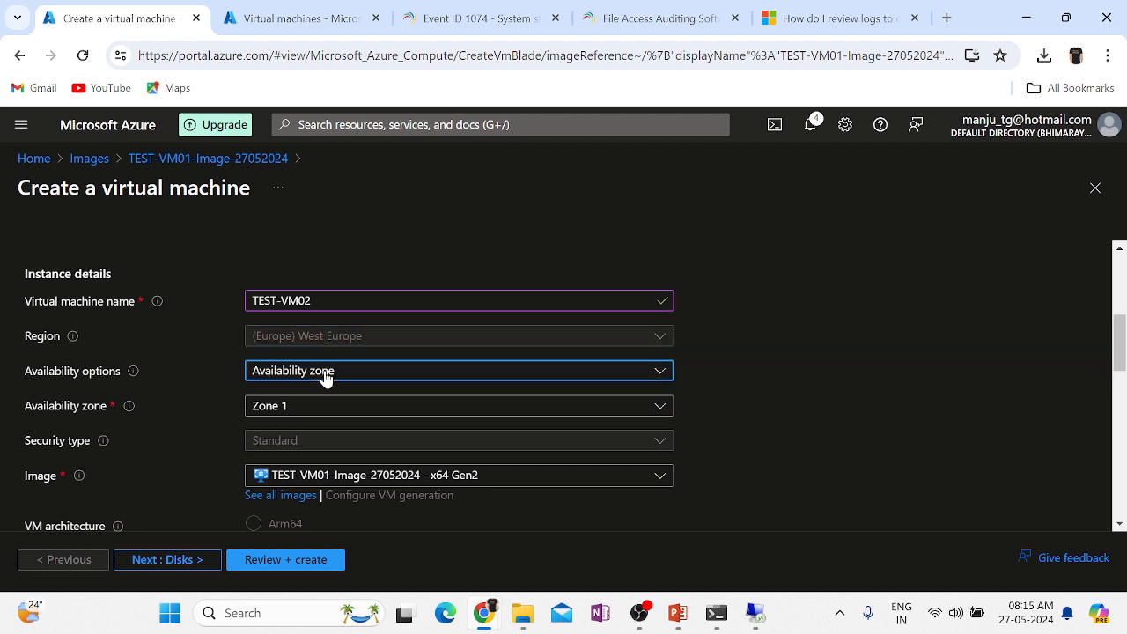
{"action": "left_click", "coordinate": [296, 445]}
{"action": "left_click", "coordinate": [309, 418]}
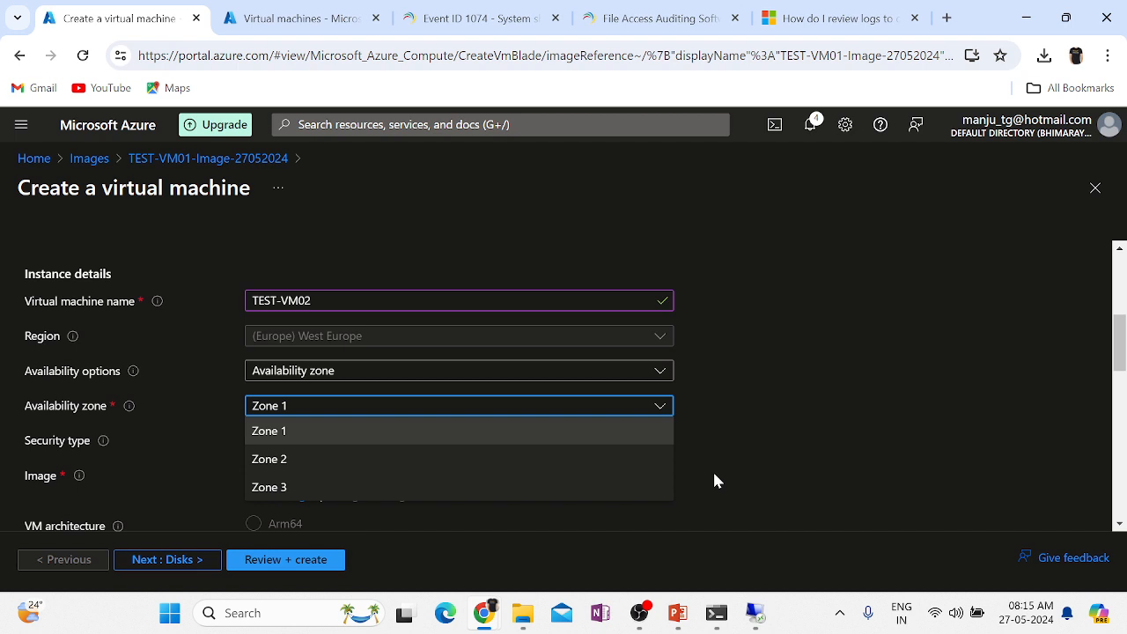
{"action": "left_click", "coordinate": [846, 467]}
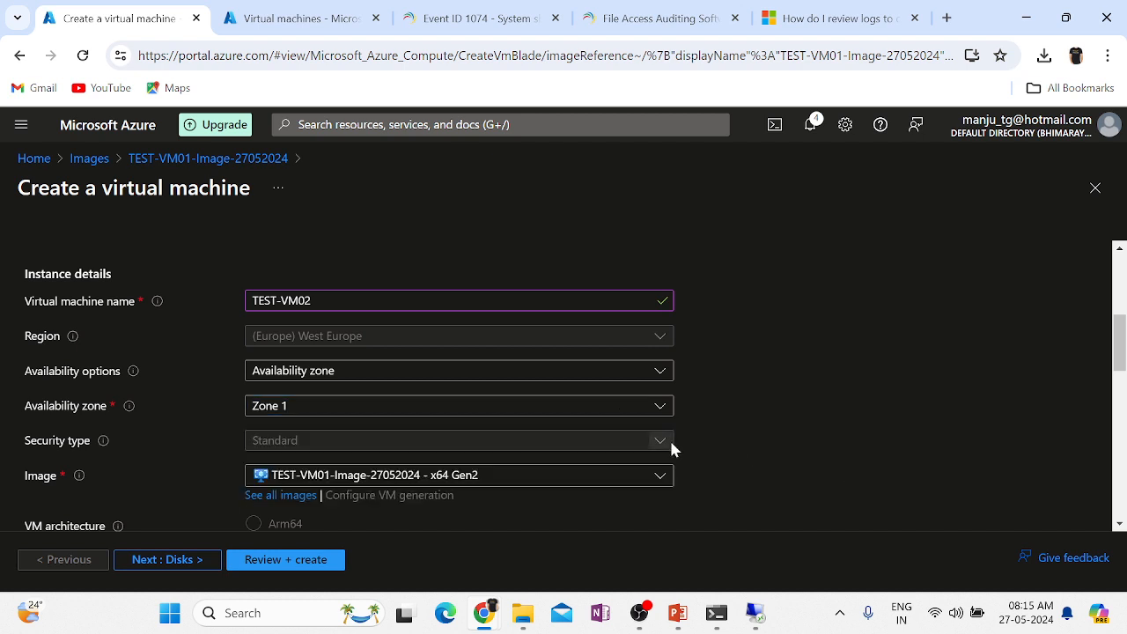
{"action": "left_click", "coordinate": [272, 414]}
{"action": "left_click", "coordinate": [279, 459]}
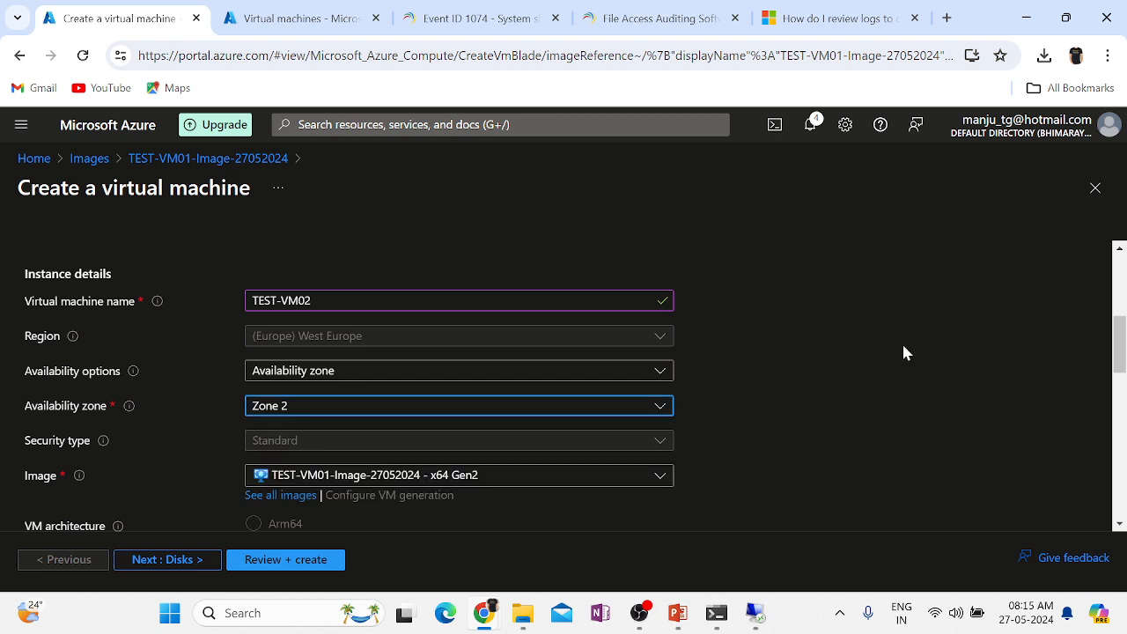
{"action": "scroll", "coordinate": [903, 345], "scroll_direction": "down", "scroll_amount": 2}
{"action": "scroll", "coordinate": [903, 352], "scroll_direction": "up", "scroll_amount": 1}
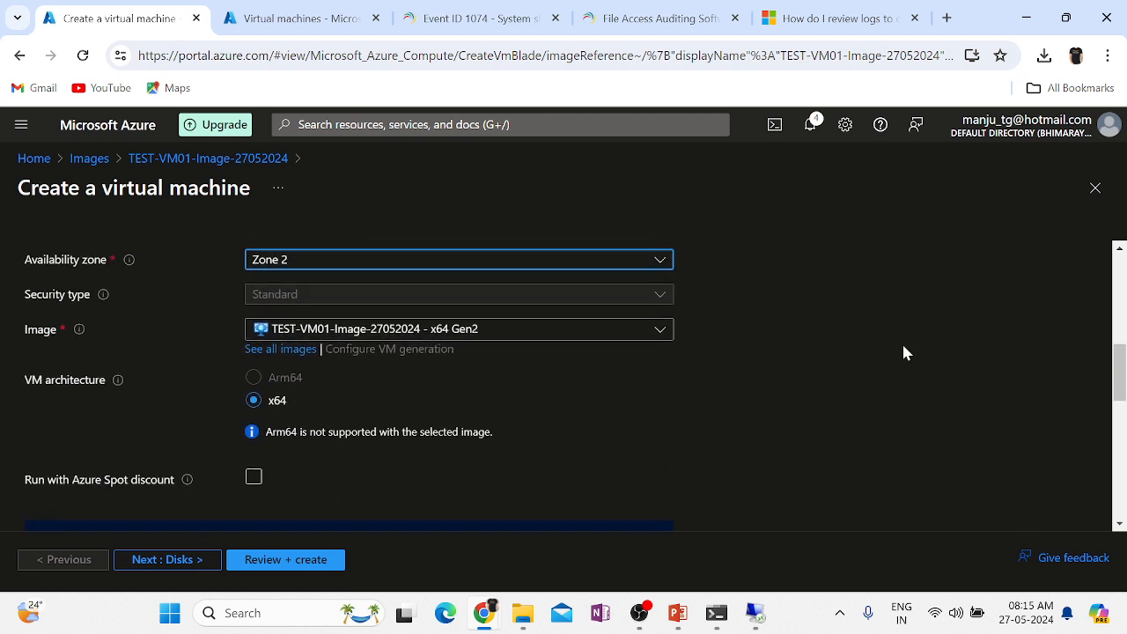
Confirm the image stays TEST-VM01-Image-27052024 and proceed to the Disks step.
{"action": "left_click", "coordinate": [280, 336]}
{"action": "left_click", "coordinate": [280, 336]}
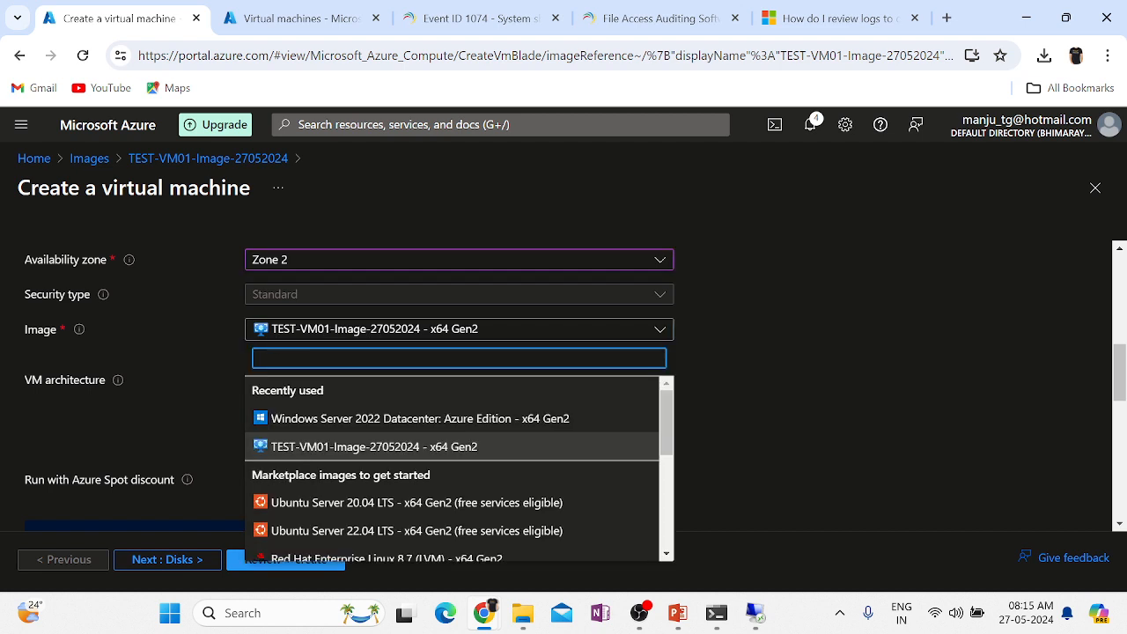
{"action": "left_click", "coordinate": [669, 409]}
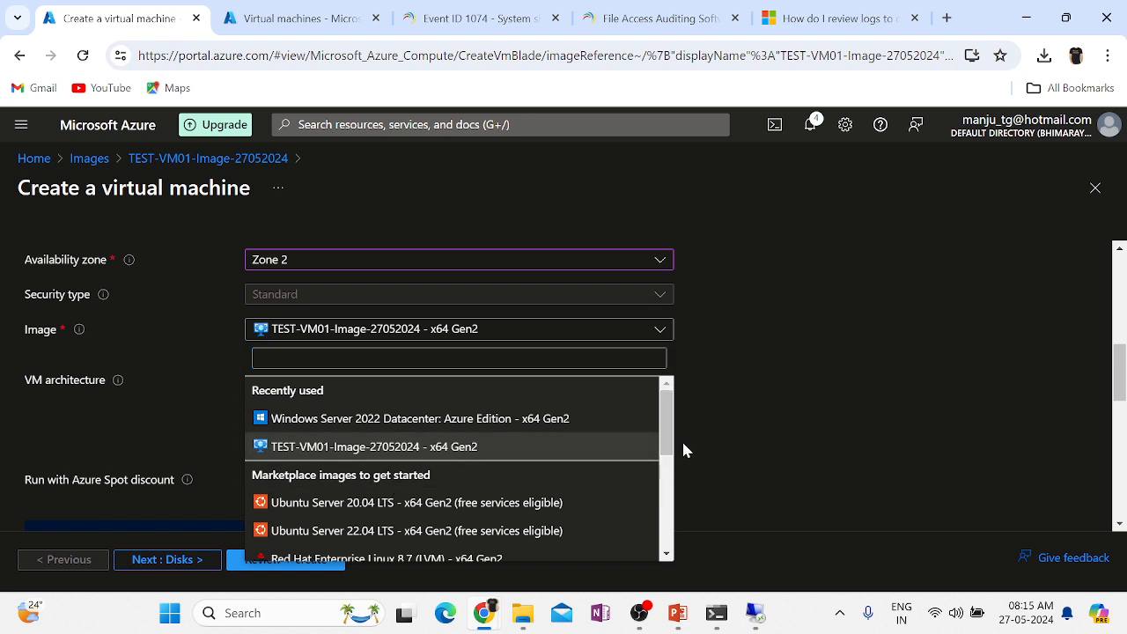
{"action": "left_click_drag", "start_coordinate": [670, 440], "coordinate": [682, 534]}
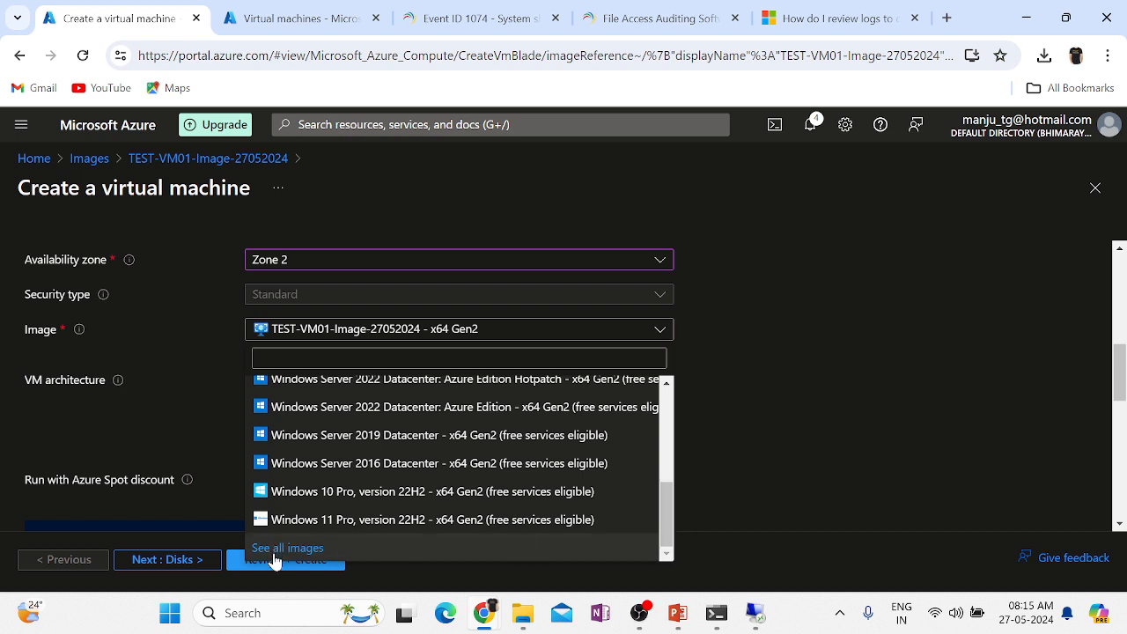
{"action": "left_click", "coordinate": [819, 388]}
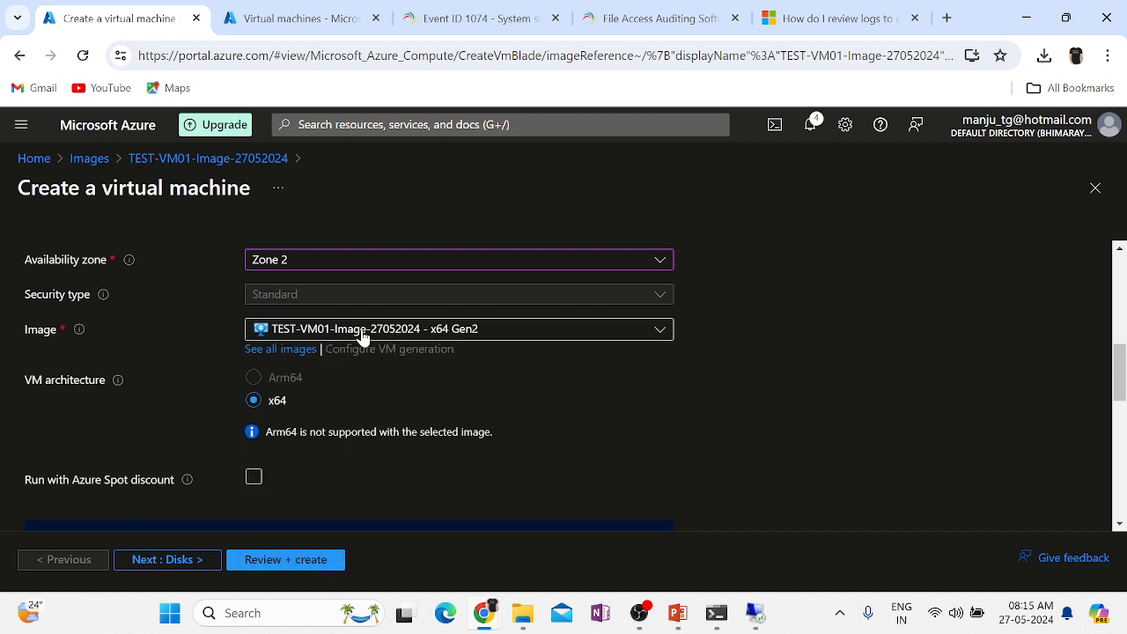
{"action": "mouse_move", "coordinate": [73, 334]}
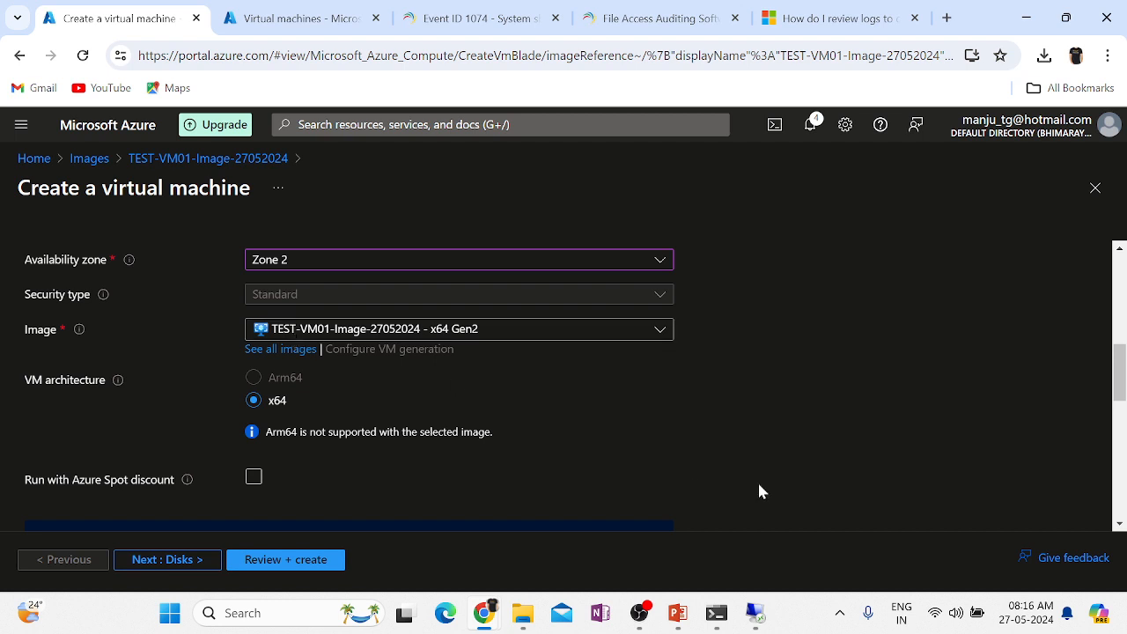
{"action": "left_click", "coordinate": [166, 560]}
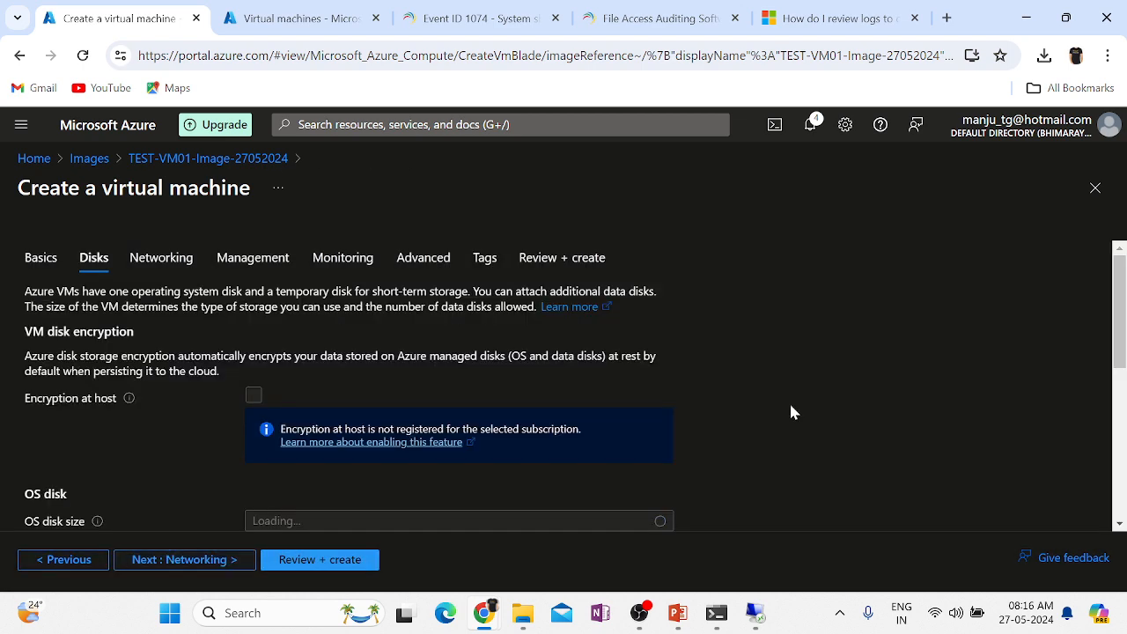
On Networking, create a new public IP named TEST-VM02-PIP01.
{"action": "scroll", "coordinate": [791, 412], "scroll_direction": "down", "scroll_amount": 4}
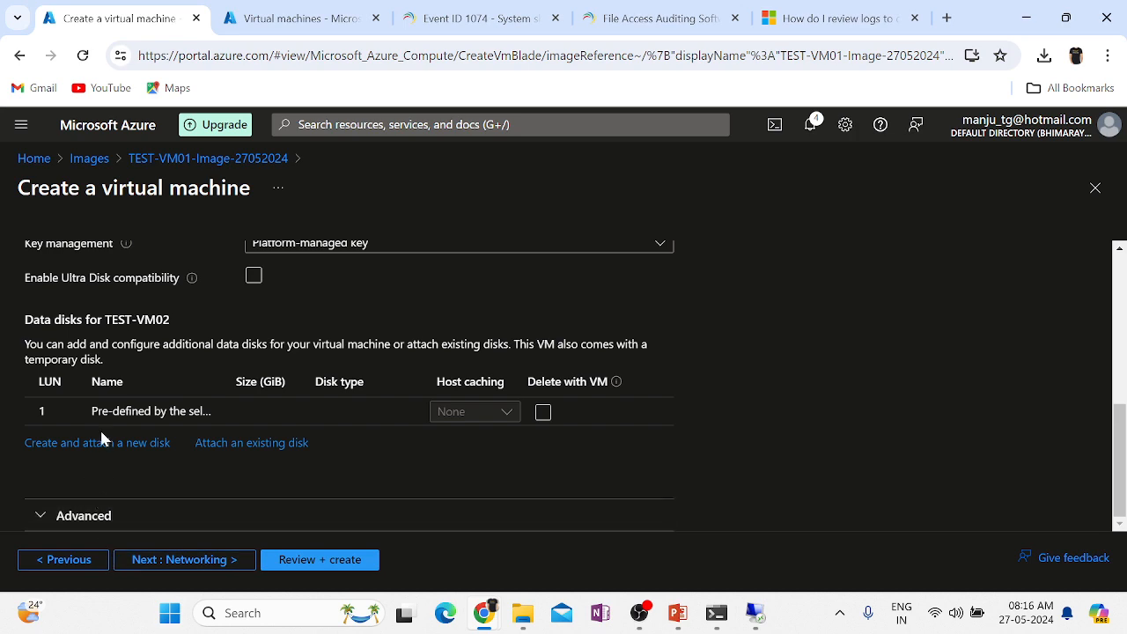
{"action": "left_click", "coordinate": [155, 561]}
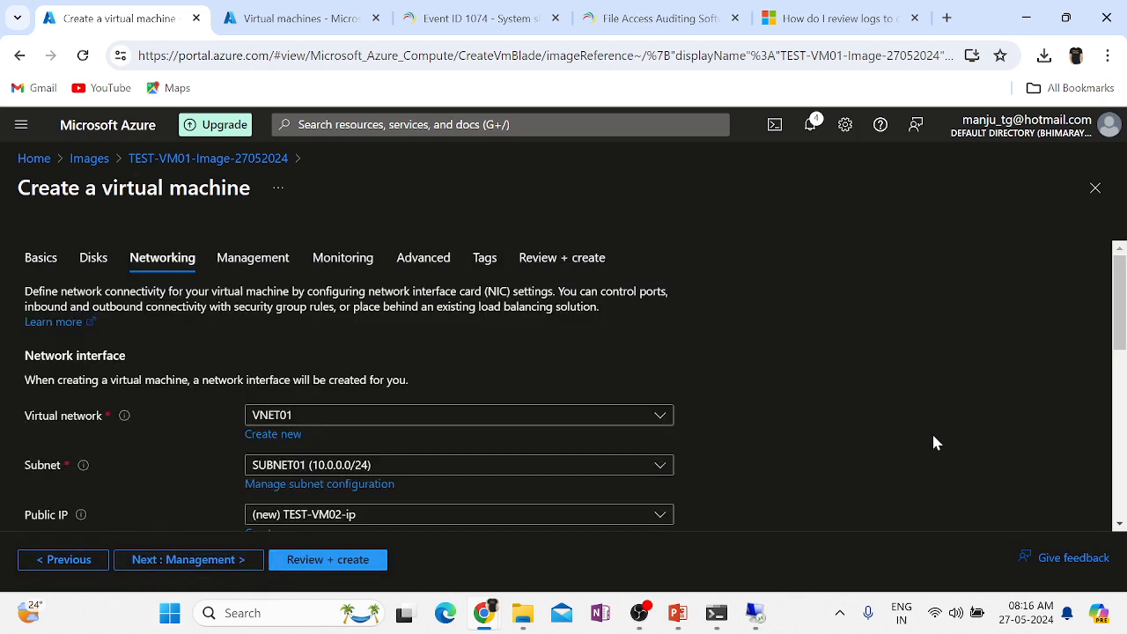
{"action": "scroll", "coordinate": [933, 440], "scroll_direction": "down", "scroll_amount": 2}
{"action": "scroll", "coordinate": [935, 442], "scroll_direction": "down", "scroll_amount": 1}
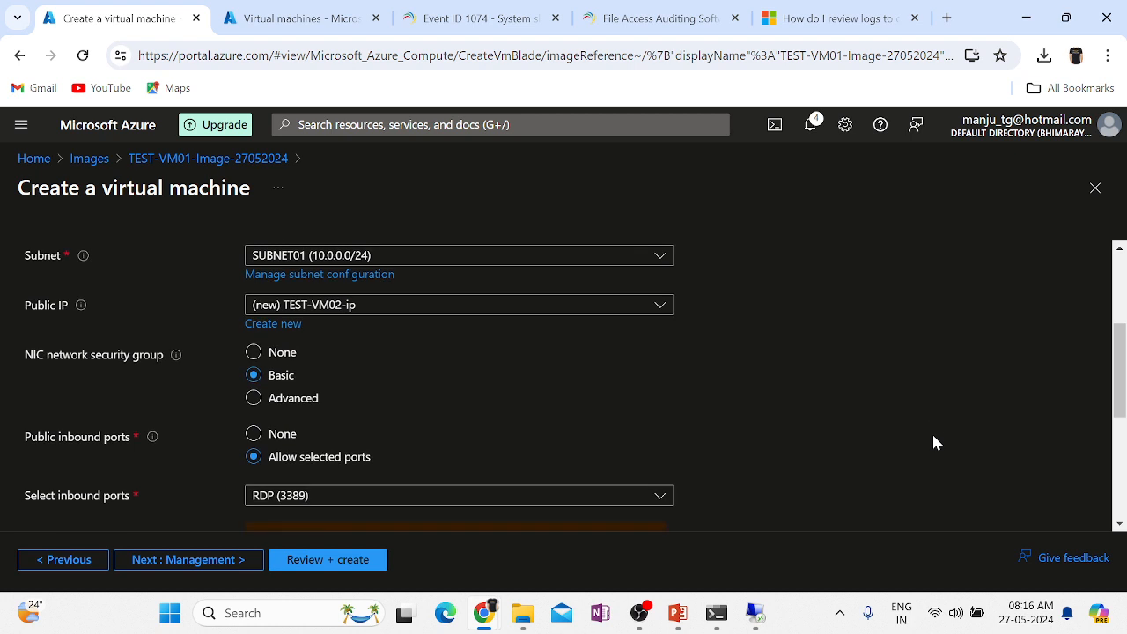
{"action": "scroll", "coordinate": [936, 443], "scroll_direction": "up", "scroll_amount": 1}
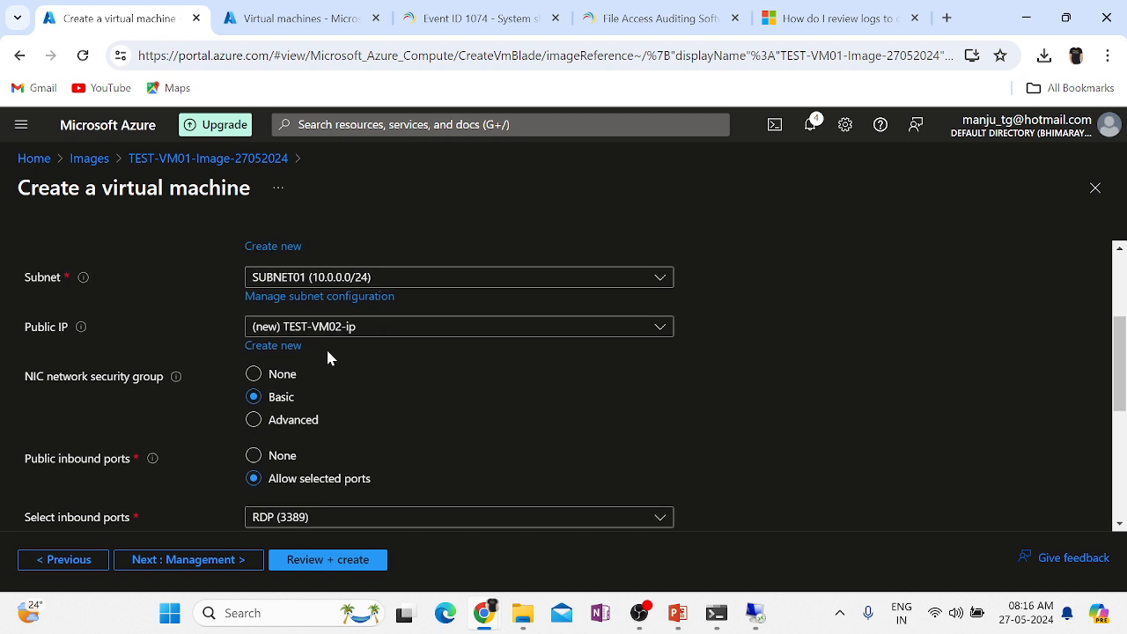
{"action": "left_click", "coordinate": [269, 349]}
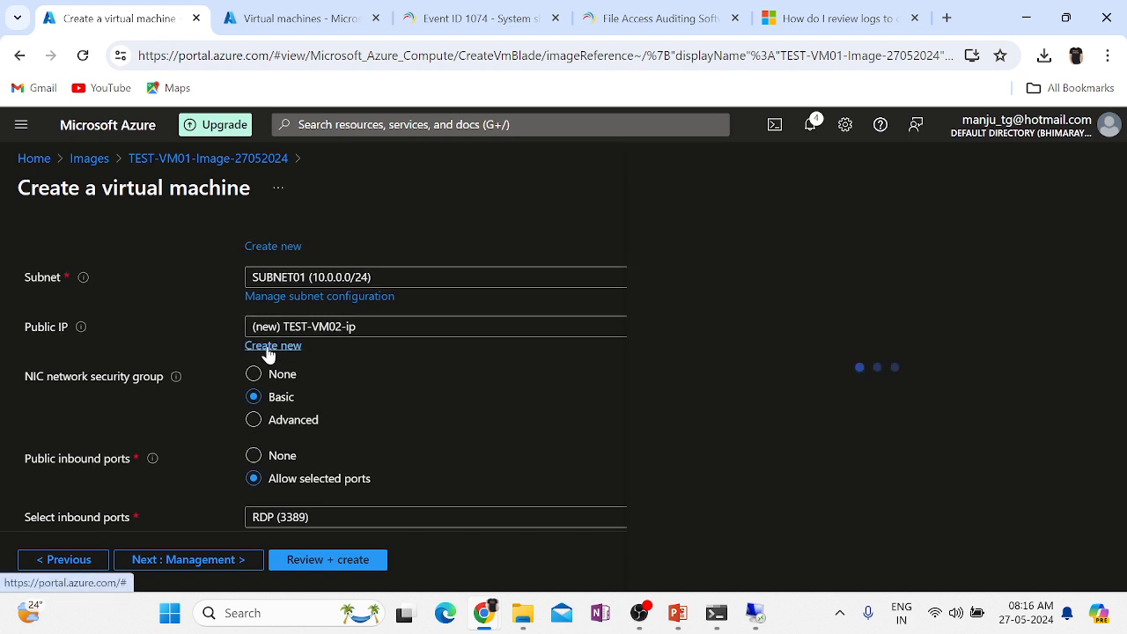
{"action": "key", "text": "BackSpace"}
{"action": "key", "text": "BackSpace"}
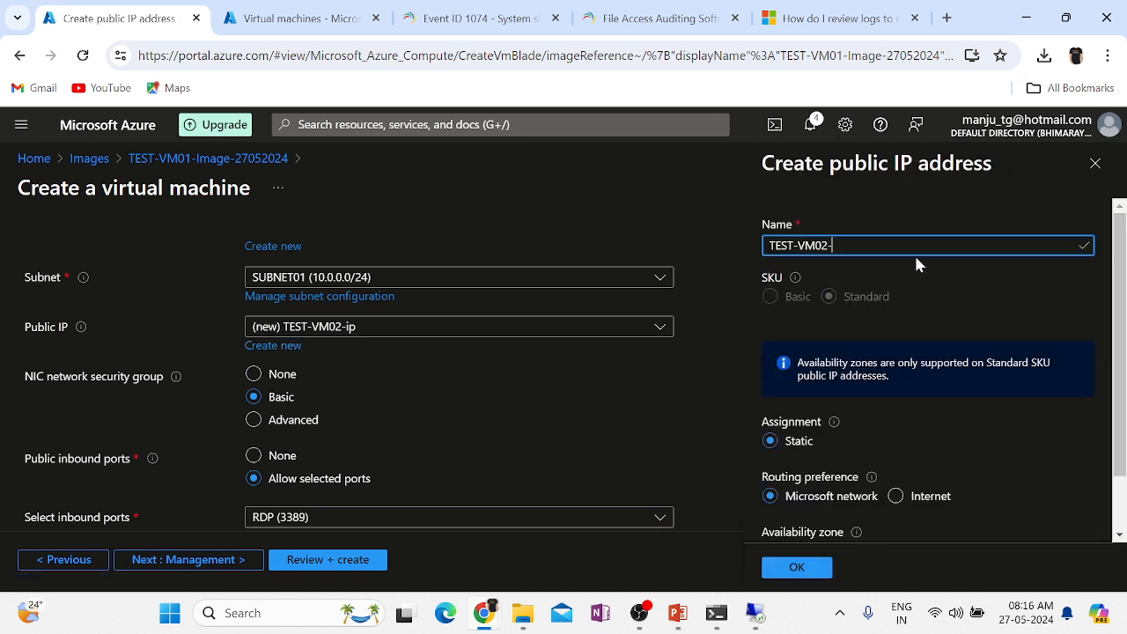
{"action": "type", "text": "PIP"}
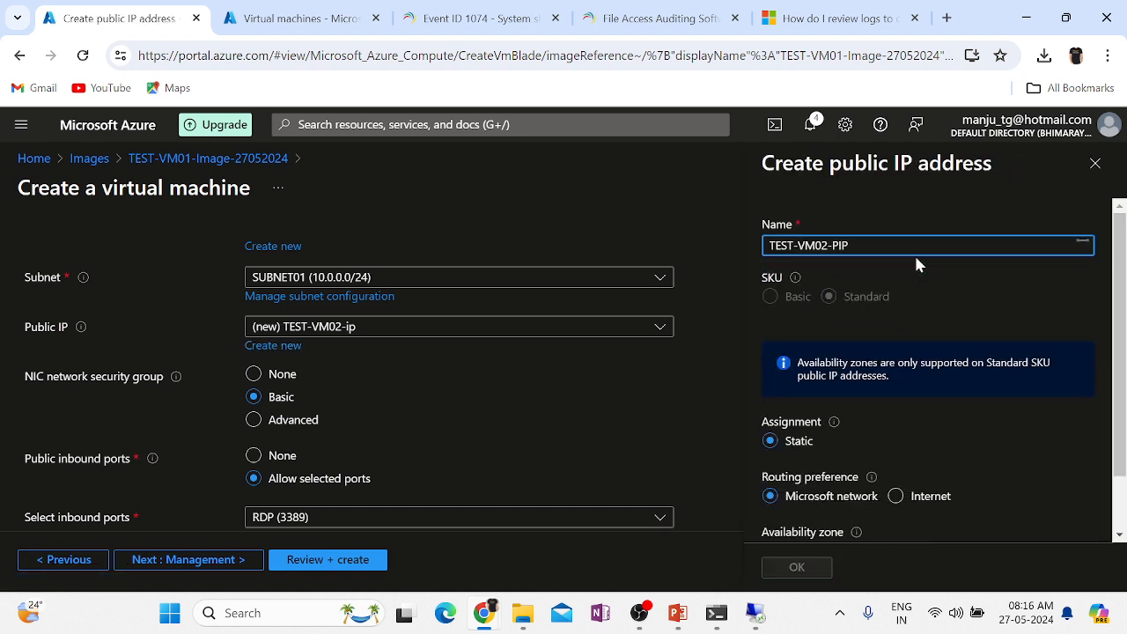
{"action": "type", "text": "01"}
{"action": "left_click", "coordinate": [796, 568]}
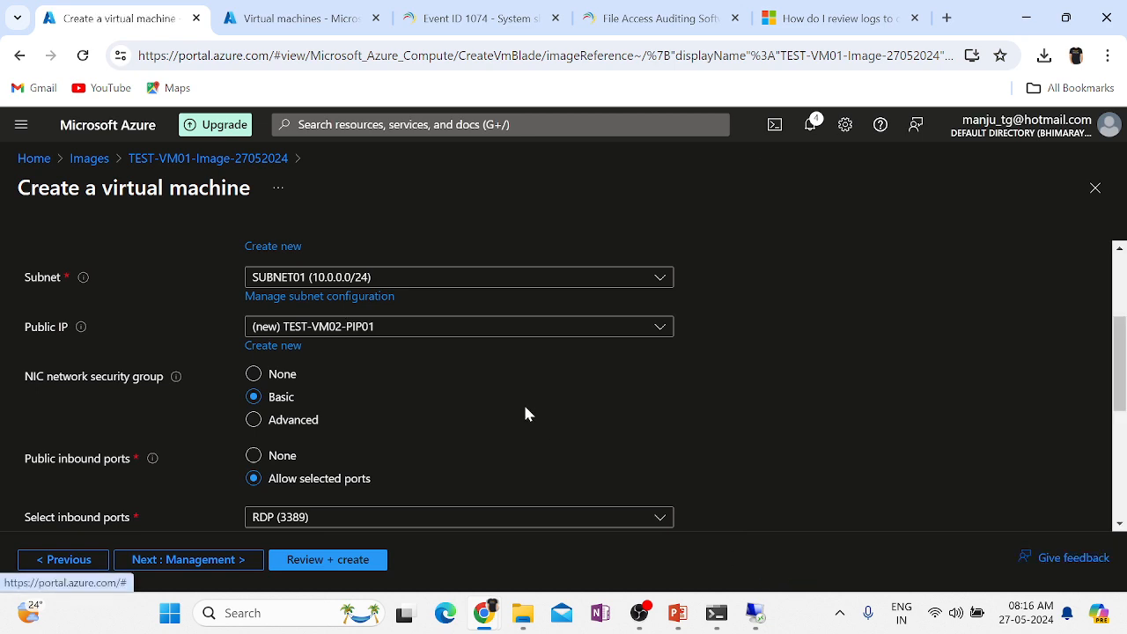
Skip through Management, Monitoring and Advanced to Review + create.
{"action": "scroll", "coordinate": [582, 447], "scroll_direction": "down", "scroll_amount": 3}
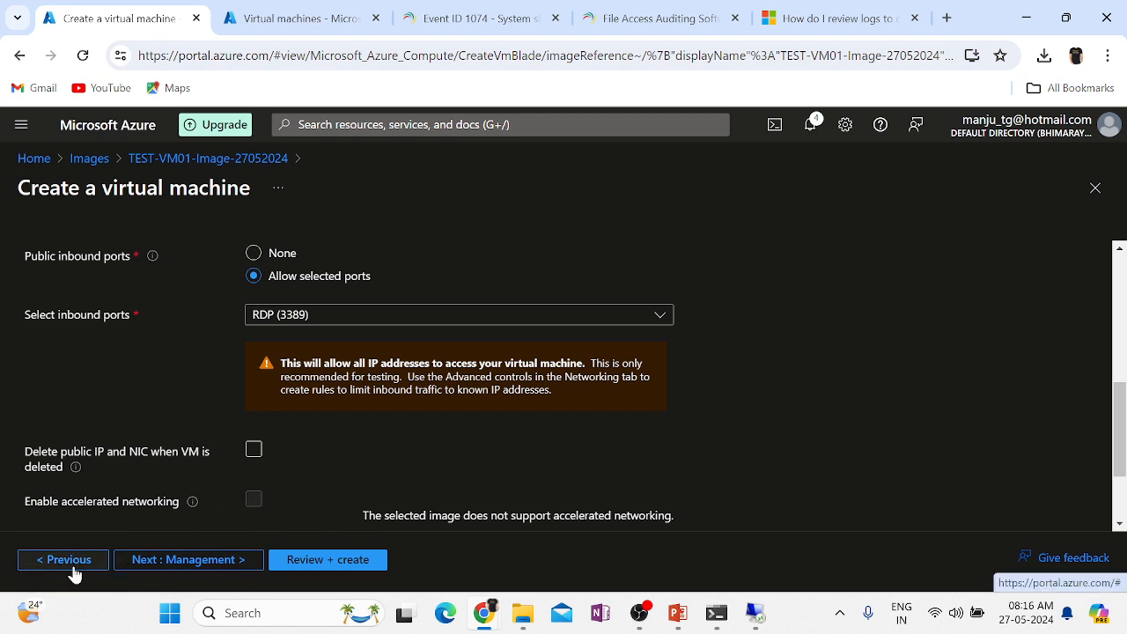
{"action": "left_click", "coordinate": [191, 568]}
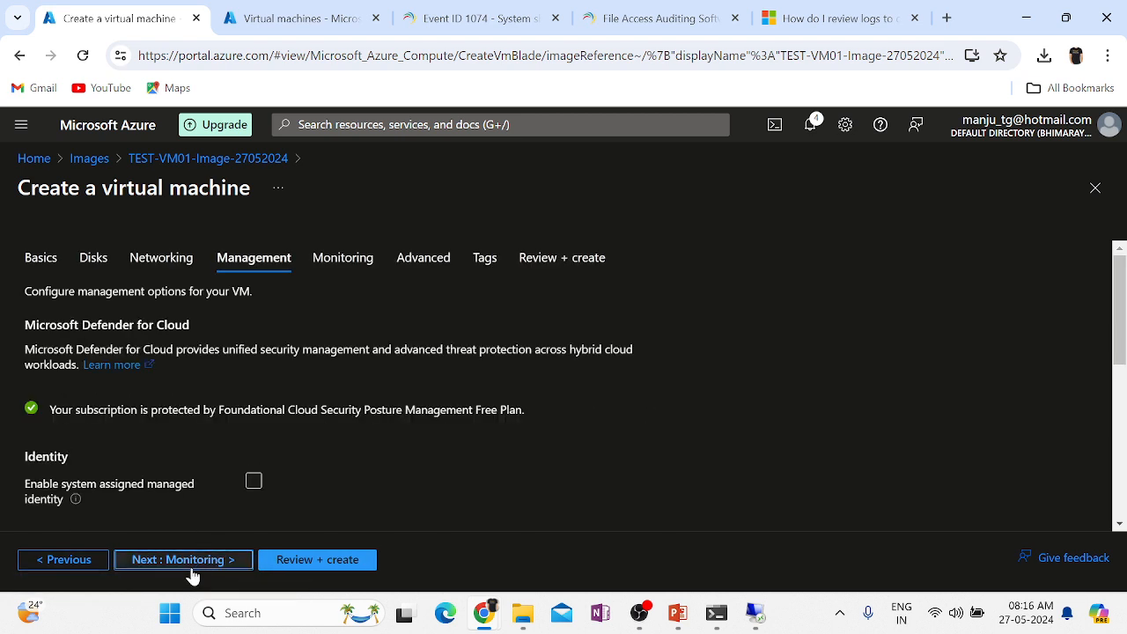
{"action": "double_click", "coordinate": [191, 574]}
{"action": "double_click", "coordinate": [194, 574]}
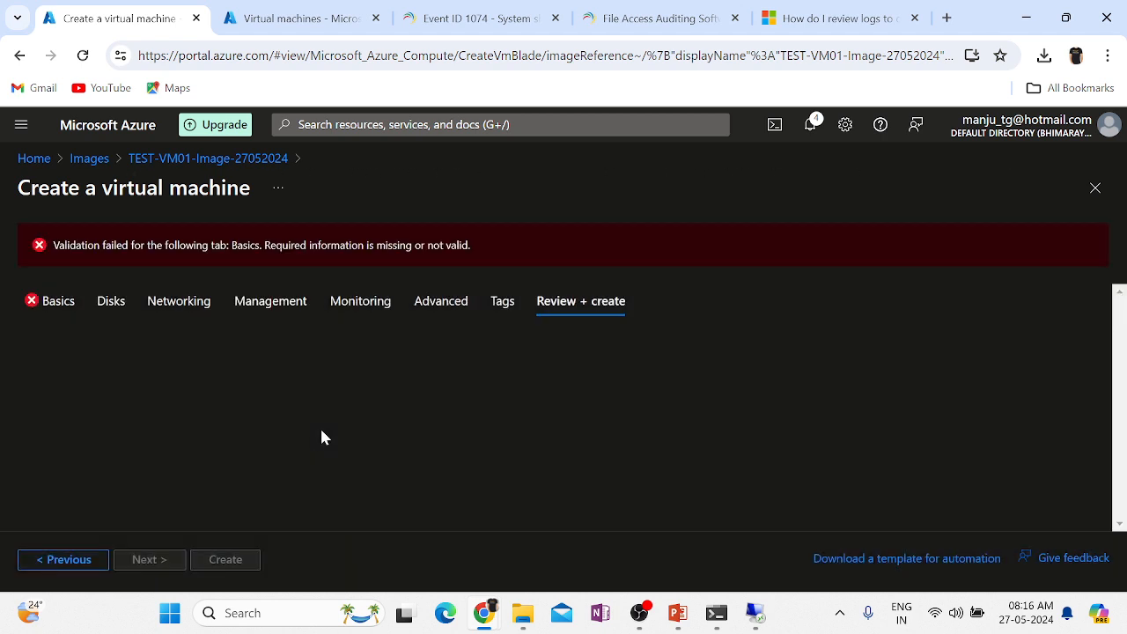
Back on Basics, set admin username Localadministrator and enter and confirm the admin password.
{"action": "left_click", "coordinate": [46, 302]}
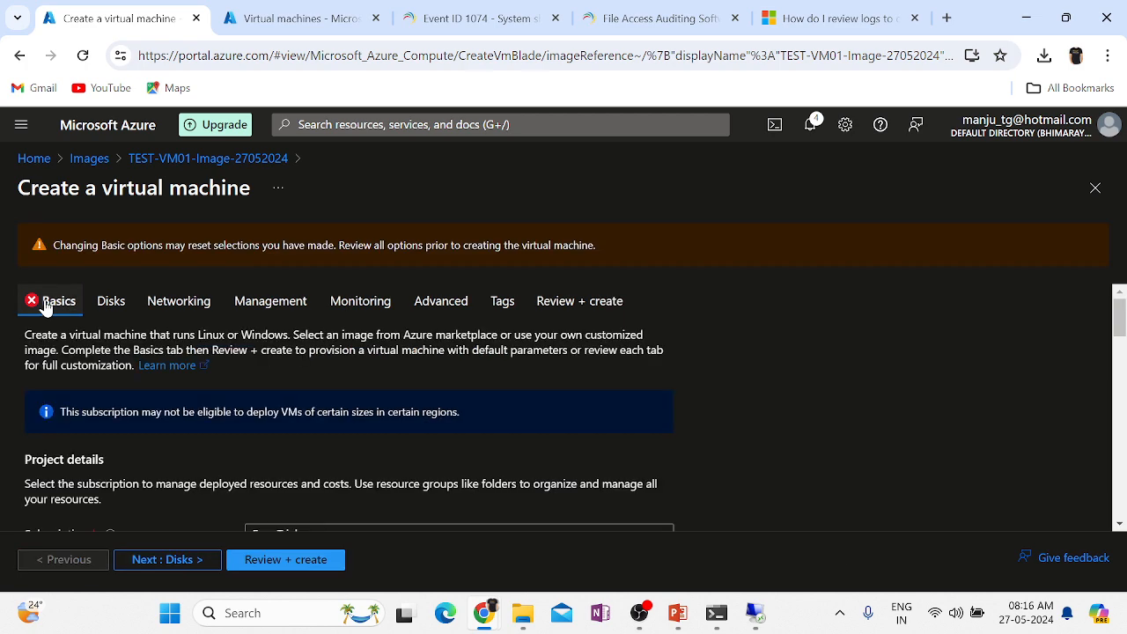
{"action": "scroll", "coordinate": [862, 382], "scroll_direction": "down", "scroll_amount": 4}
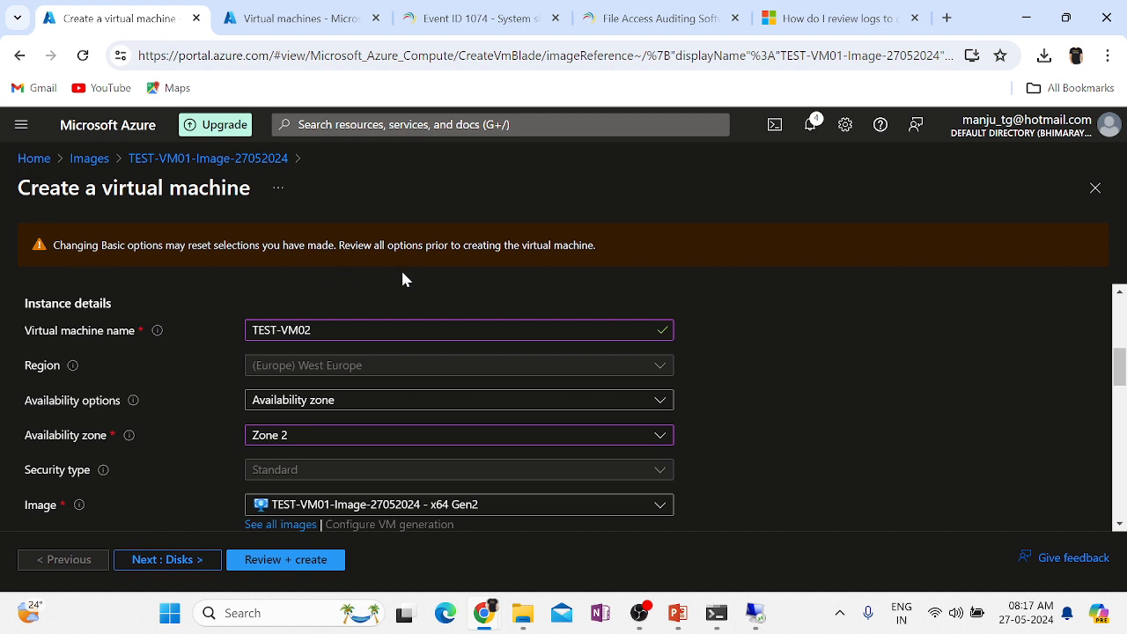
{"action": "scroll", "coordinate": [837, 478], "scroll_direction": "down", "scroll_amount": 10}
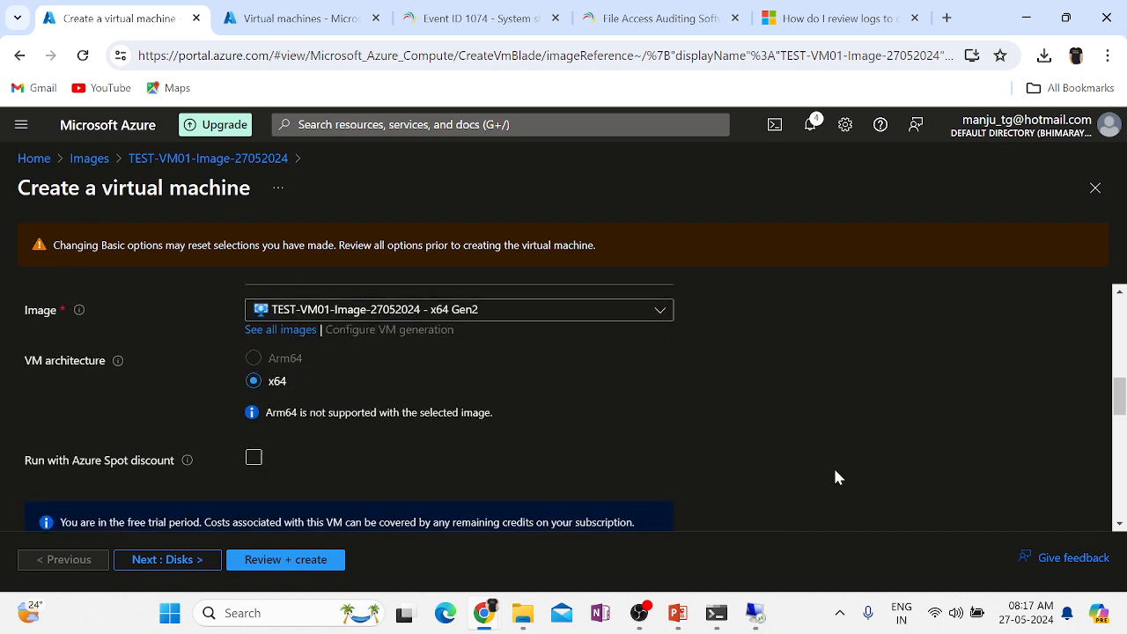
{"action": "scroll", "coordinate": [836, 477], "scroll_direction": "up", "scroll_amount": 1}
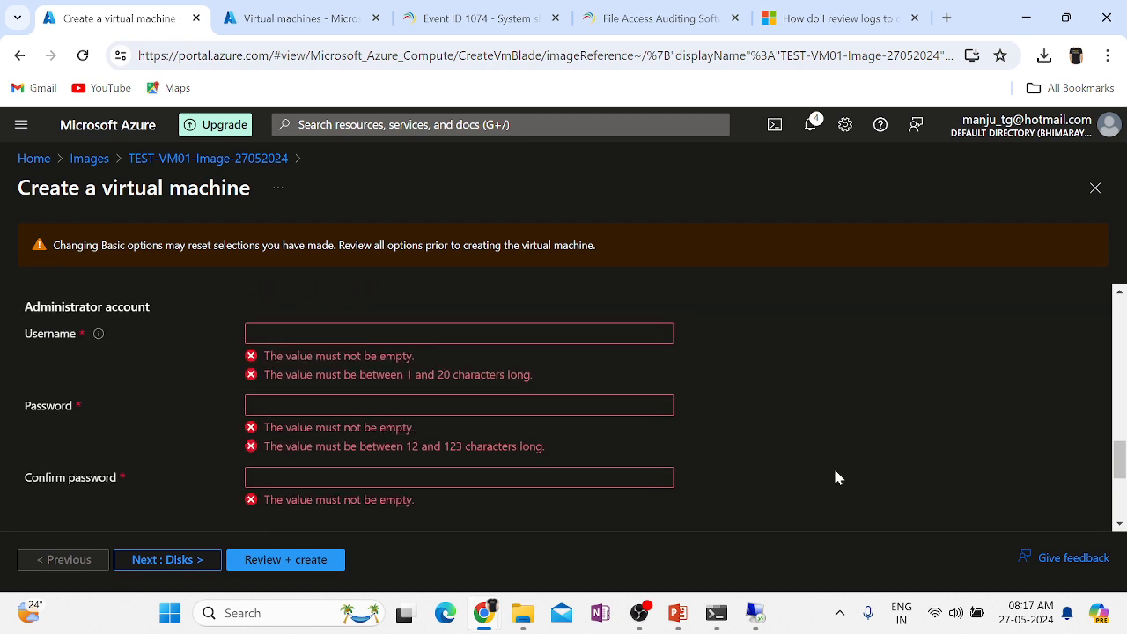
{"action": "left_click", "coordinate": [308, 333]}
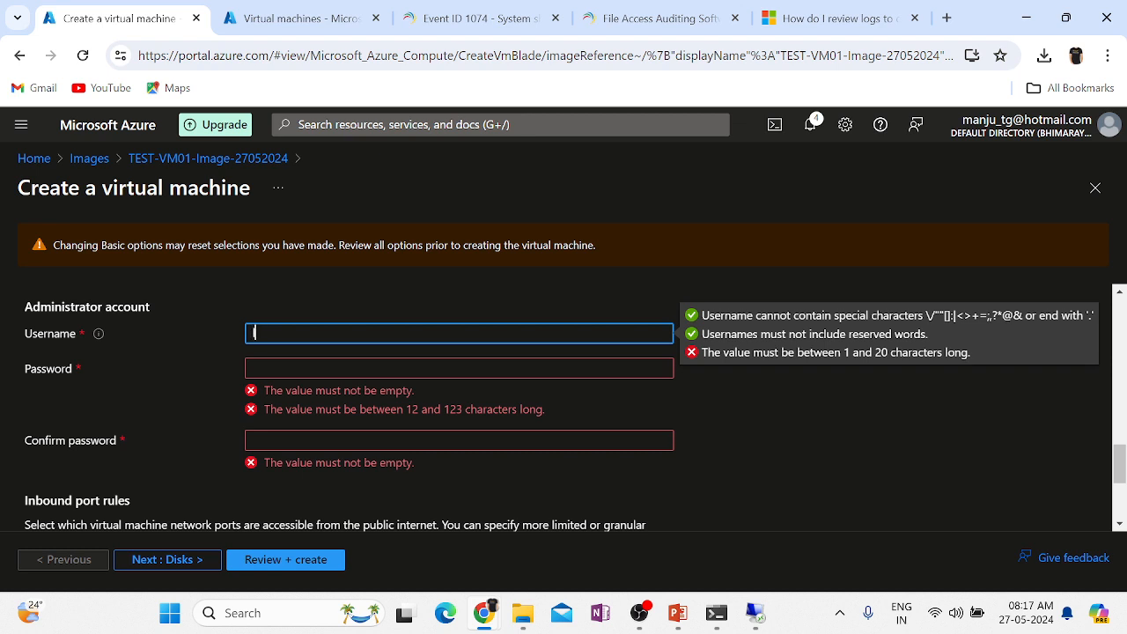
{"action": "type", "text": "Localadministr"}
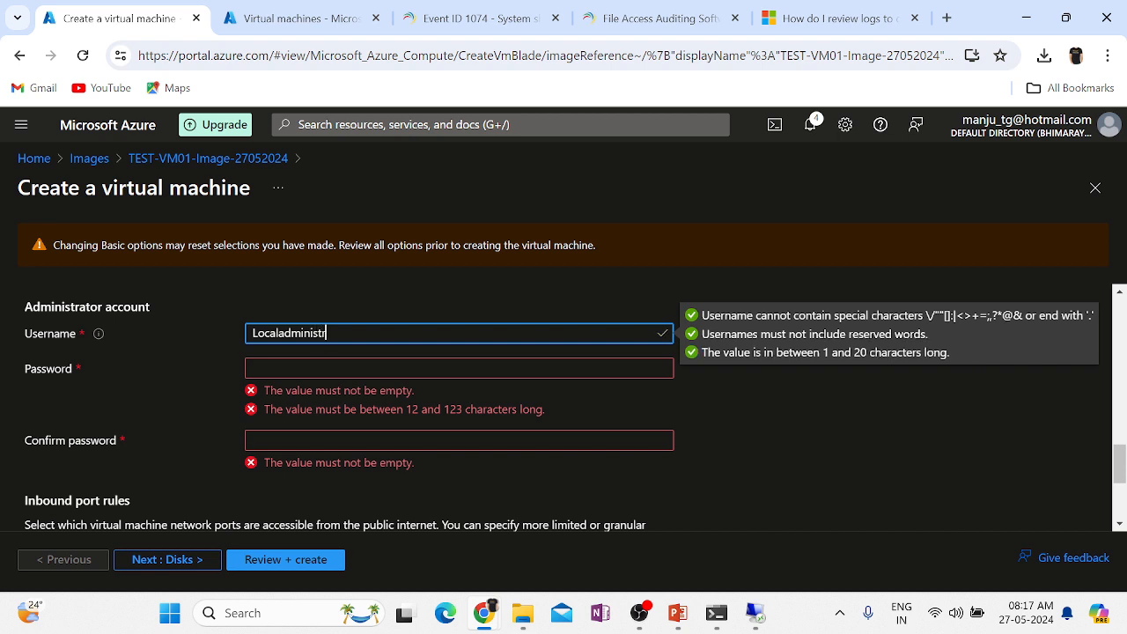
{"action": "type", "text": "ator"}
{"action": "left_click", "coordinate": [458, 368]}
{"action": "type", "text": "•••••••••••"}
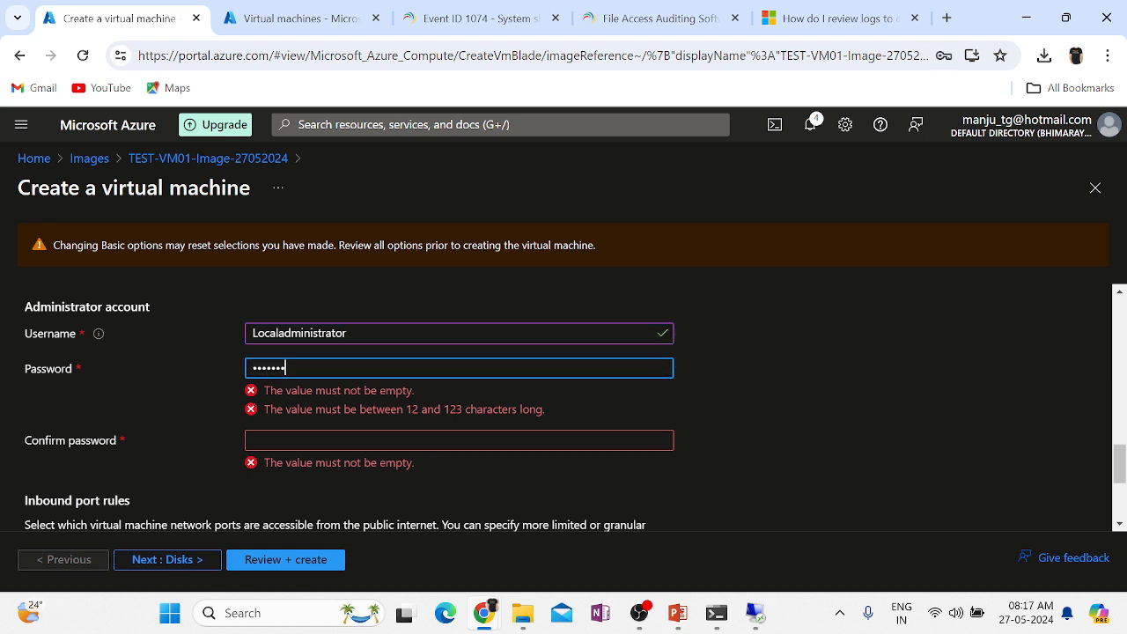
{"action": "type", "text": "•"}
{"action": "key", "text": "Tab"}
{"action": "type", "text": "••••••••••••"}
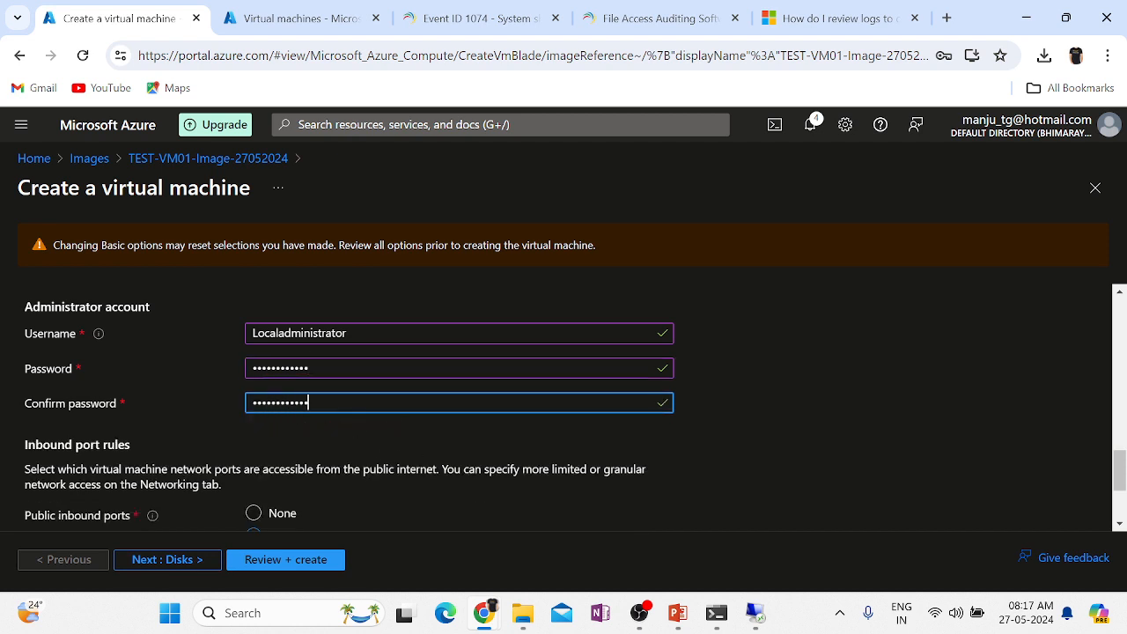
{"action": "left_click", "coordinate": [828, 460]}
Pass validation in Review + create and create the TEST-VM02 virtual machine.
{"action": "scroll", "coordinate": [827, 466], "scroll_direction": "down", "scroll_amount": 2}
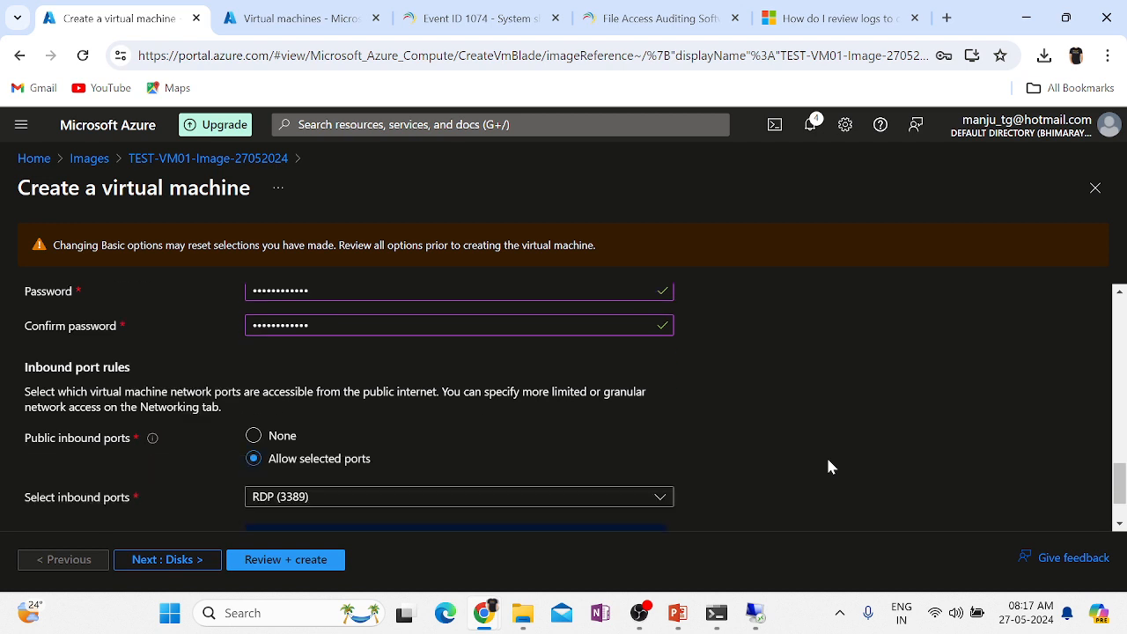
{"action": "scroll", "coordinate": [828, 467], "scroll_direction": "down", "scroll_amount": 1}
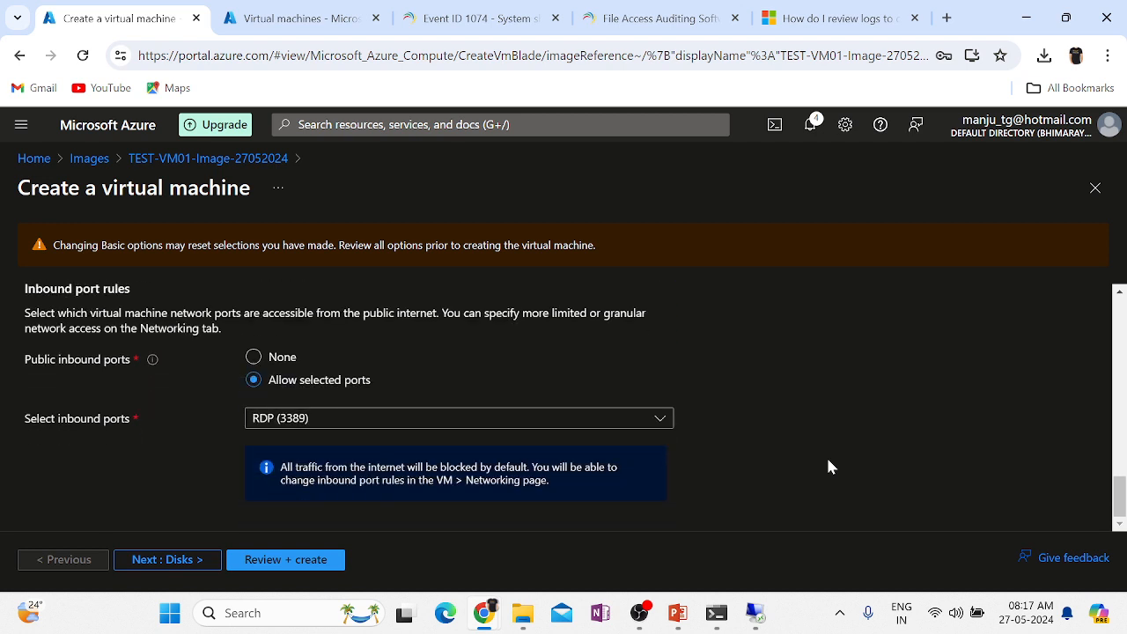
{"action": "left_click", "coordinate": [265, 563]}
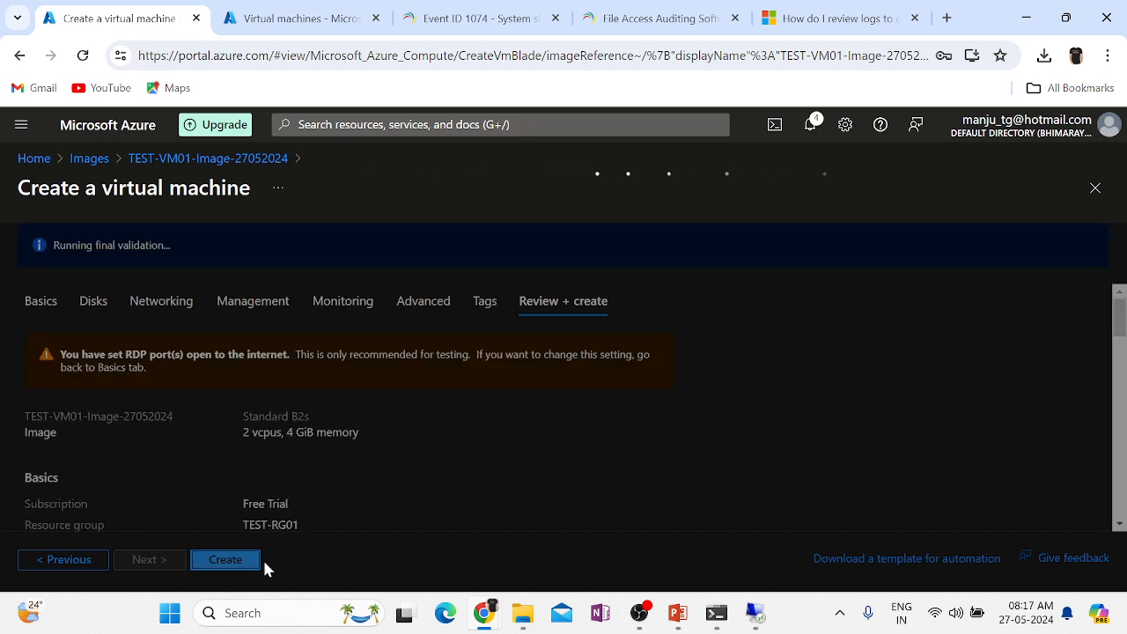
{"action": "left_click", "coordinate": [225, 557]}
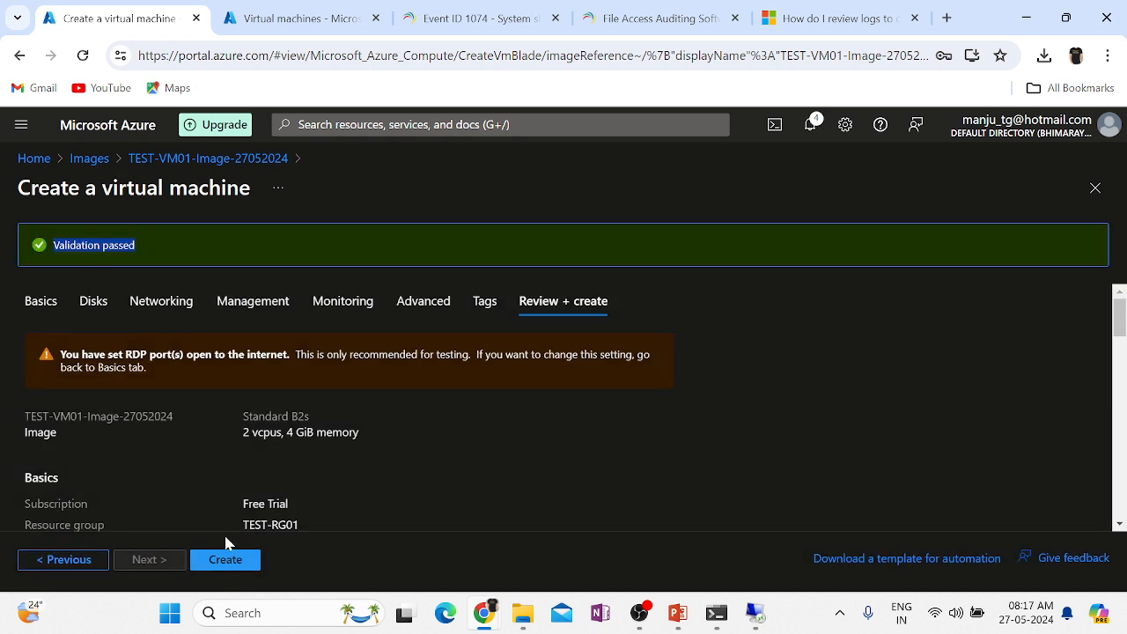
{"action": "left_click", "coordinate": [443, 446]}
{"action": "left_click", "coordinate": [222, 564]}
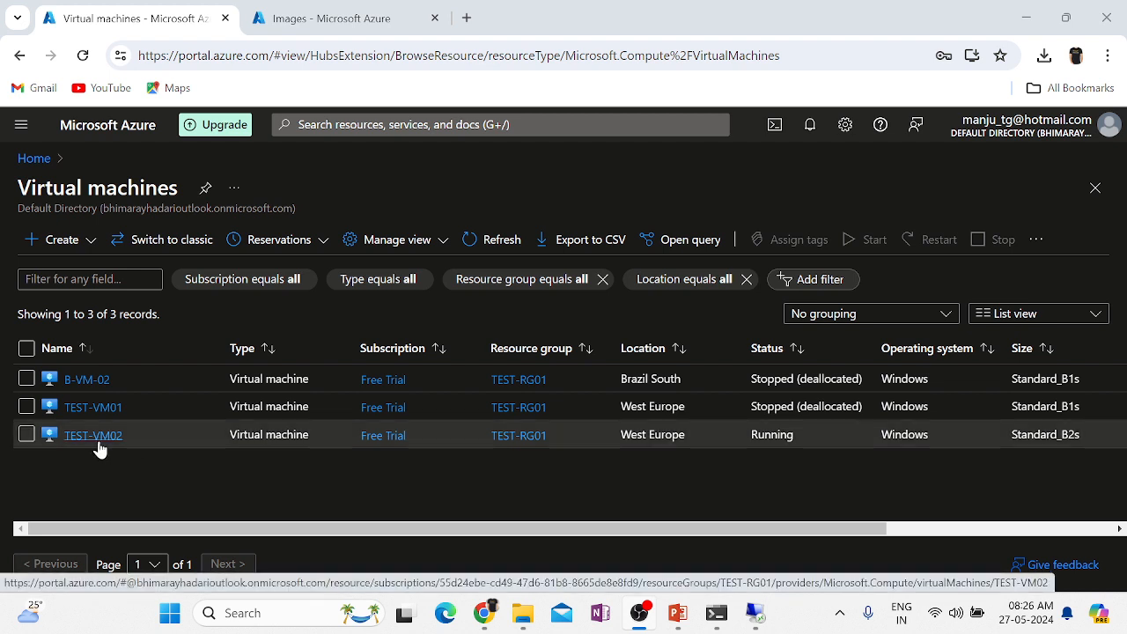
Open TEST-VM02 from the list, noting its Running status, and show its Connect options.
{"action": "double_click", "coordinate": [772, 435]}
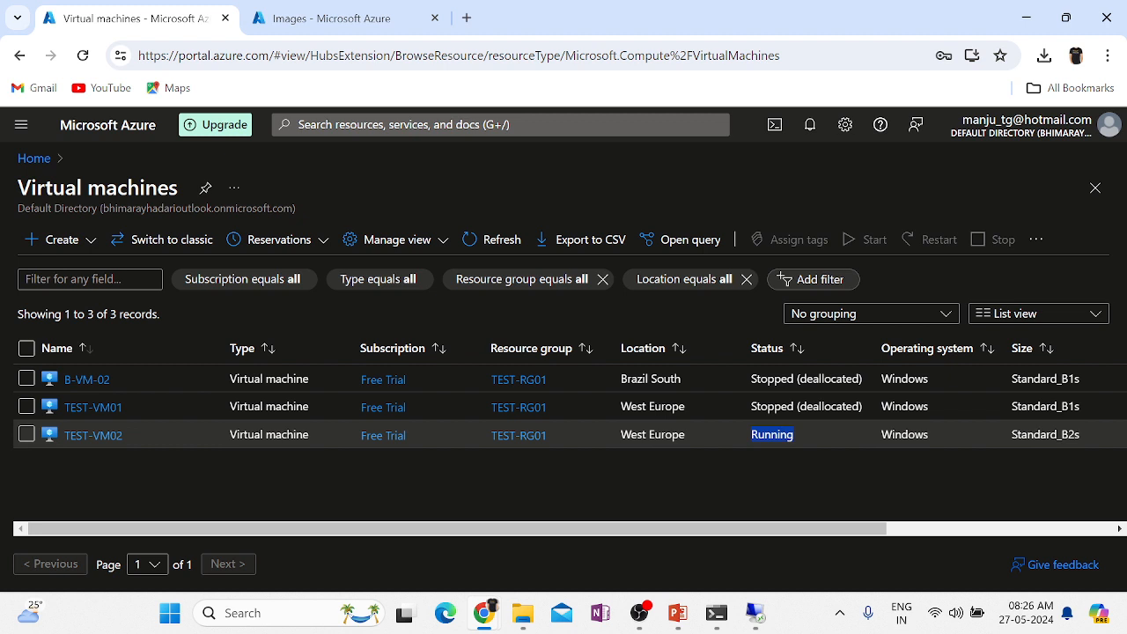
{"action": "left_click", "coordinate": [98, 438]}
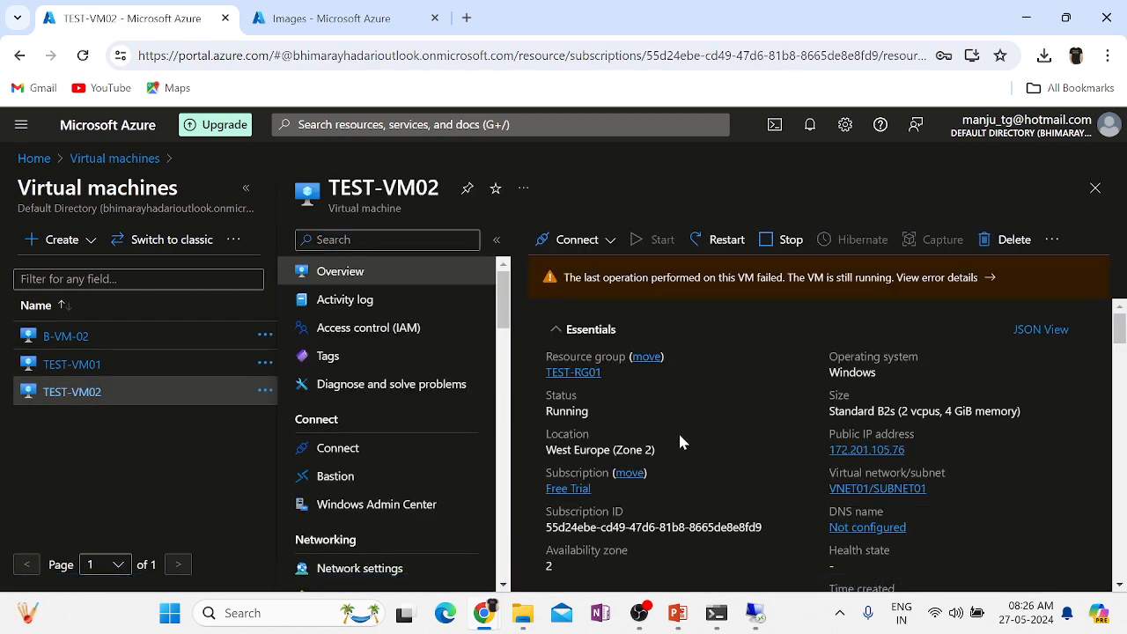
{"action": "left_click", "coordinate": [586, 239]}
Download and open the TEST-VM02.rdp Remote Desktop file.
{"action": "left_click", "coordinate": [569, 270]}
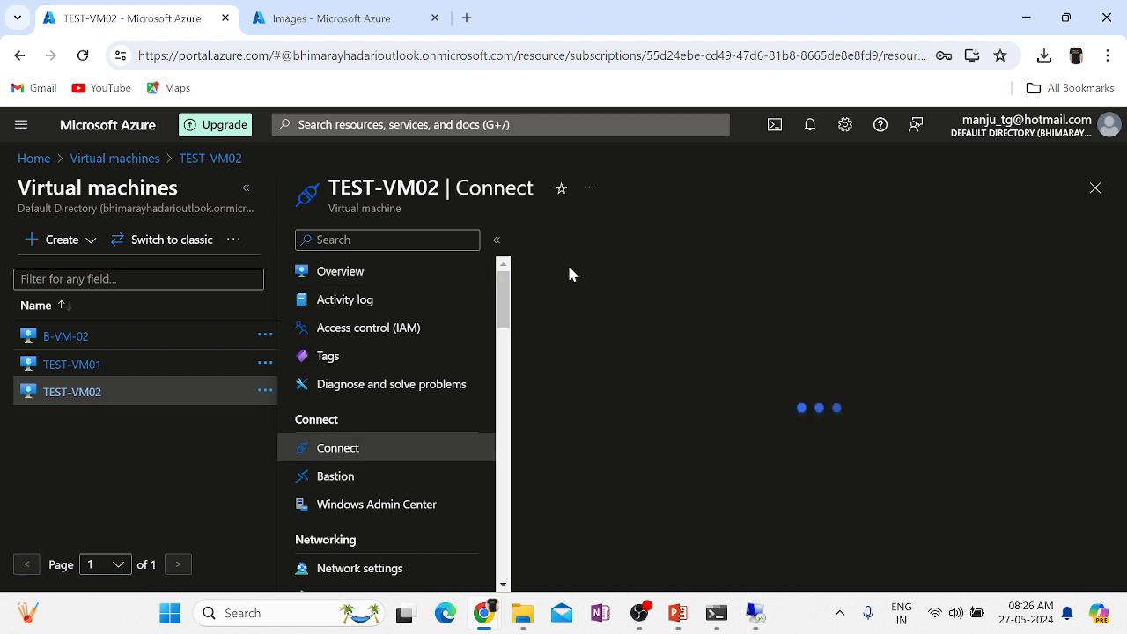
{"action": "scroll", "coordinate": [1017, 441], "scroll_direction": "down", "scroll_amount": 2}
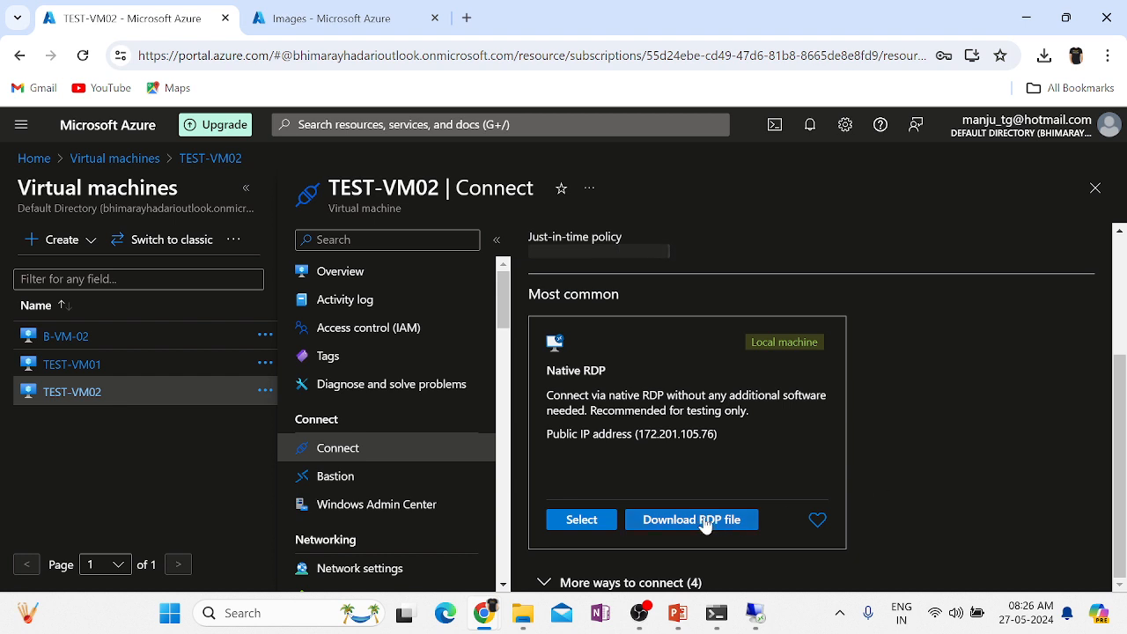
{"action": "left_click", "coordinate": [679, 528]}
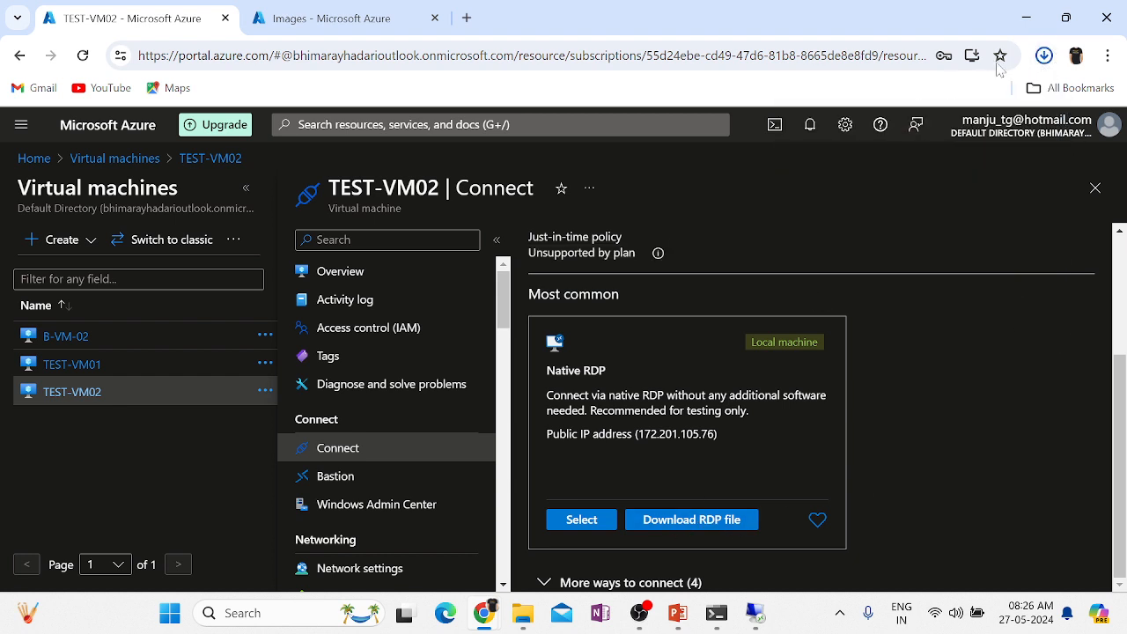
{"action": "left_click", "coordinate": [1045, 56]}
{"action": "left_click", "coordinate": [832, 139]}
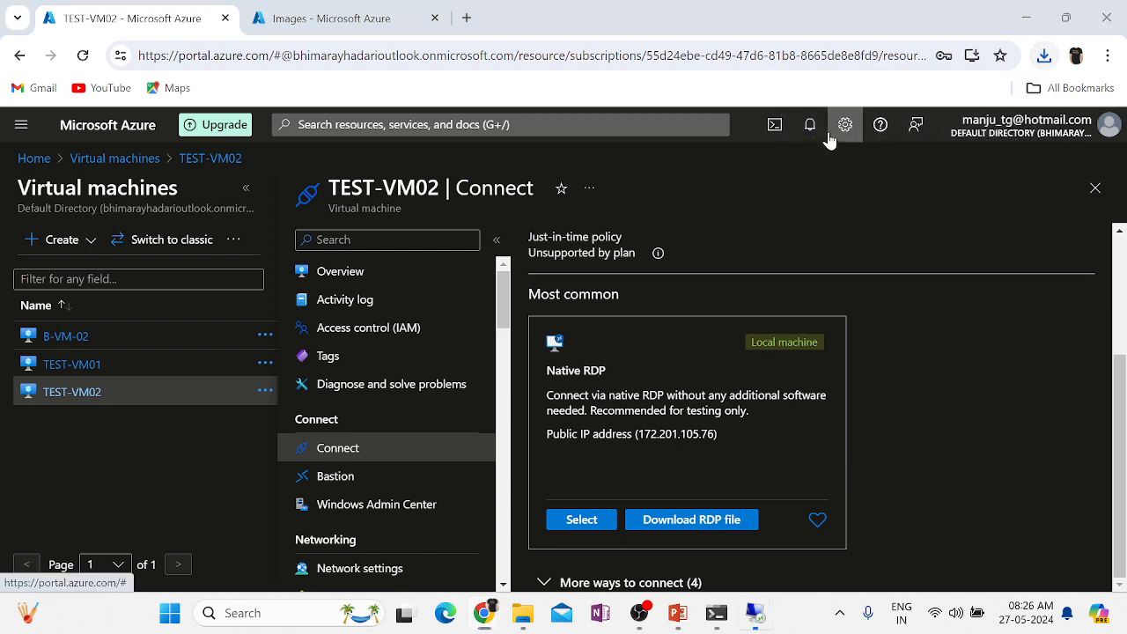
Connect with the admin password, accept the certificate, dismiss the unauthorized-login error, then open TEST-VM01.
{"action": "left_click", "coordinate": [683, 399]}
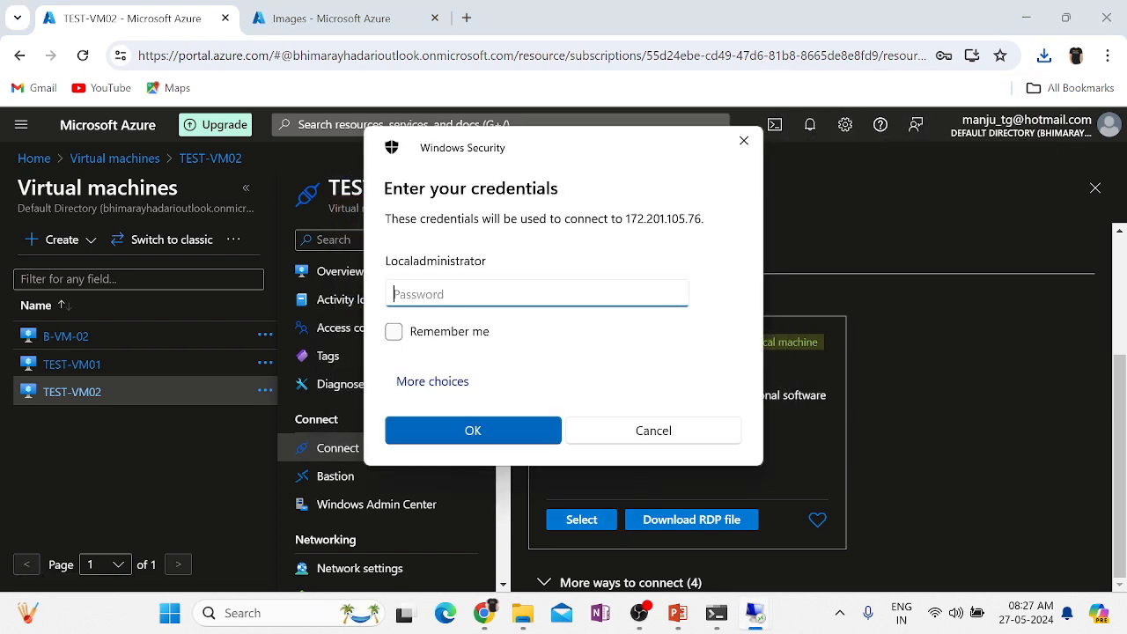
{"action": "type", "text": "••••••••••"}
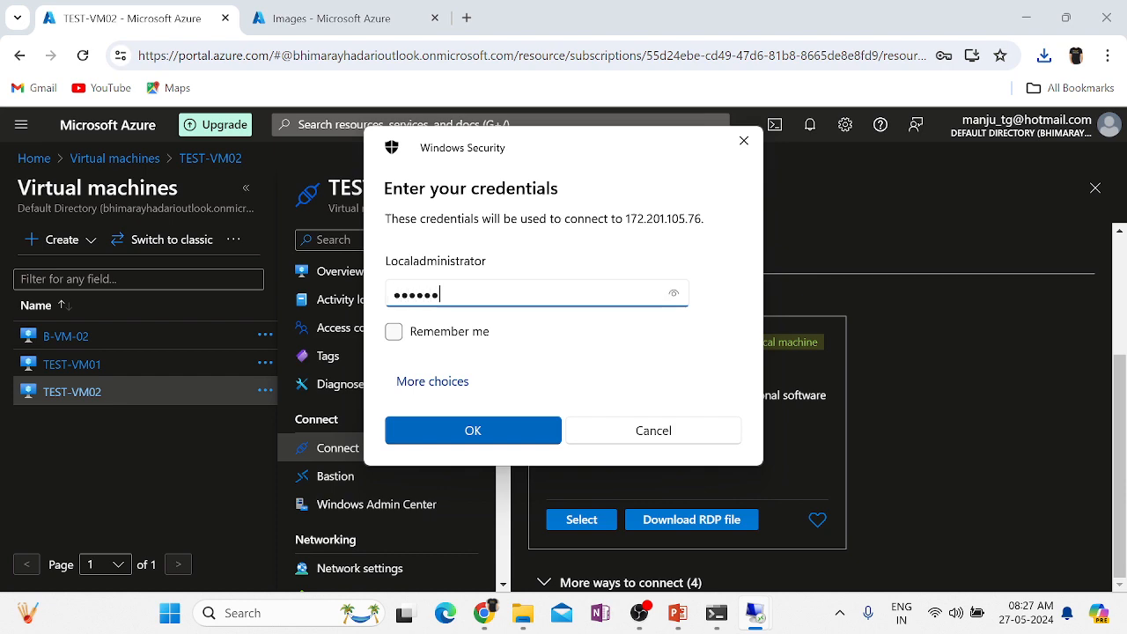
{"action": "key", "text": "Return"}
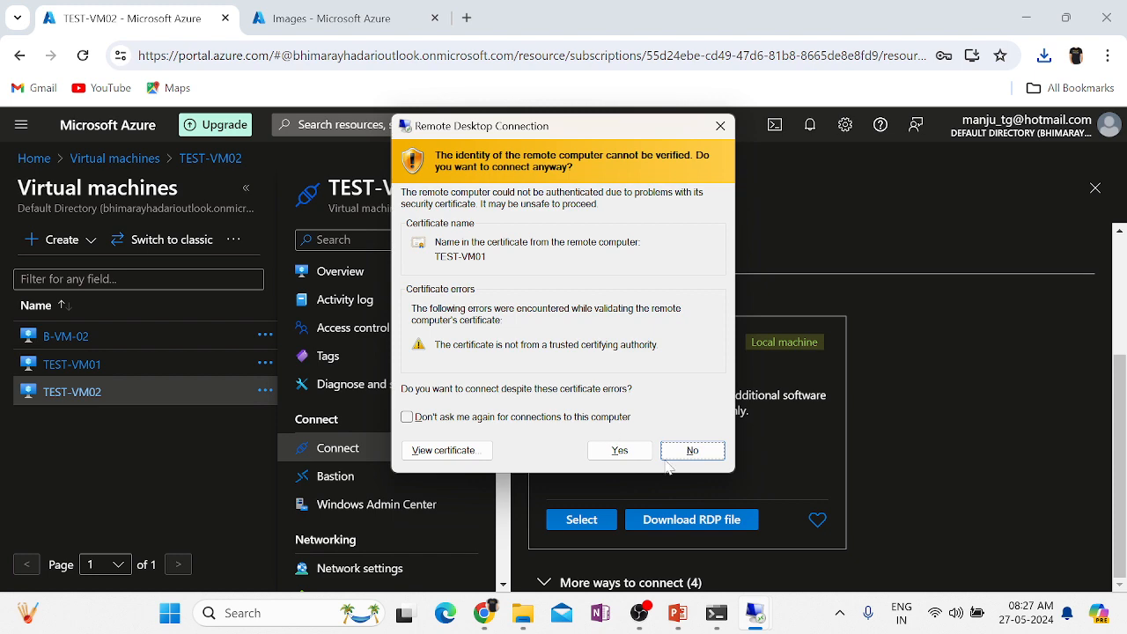
{"action": "left_click", "coordinate": [620, 451]}
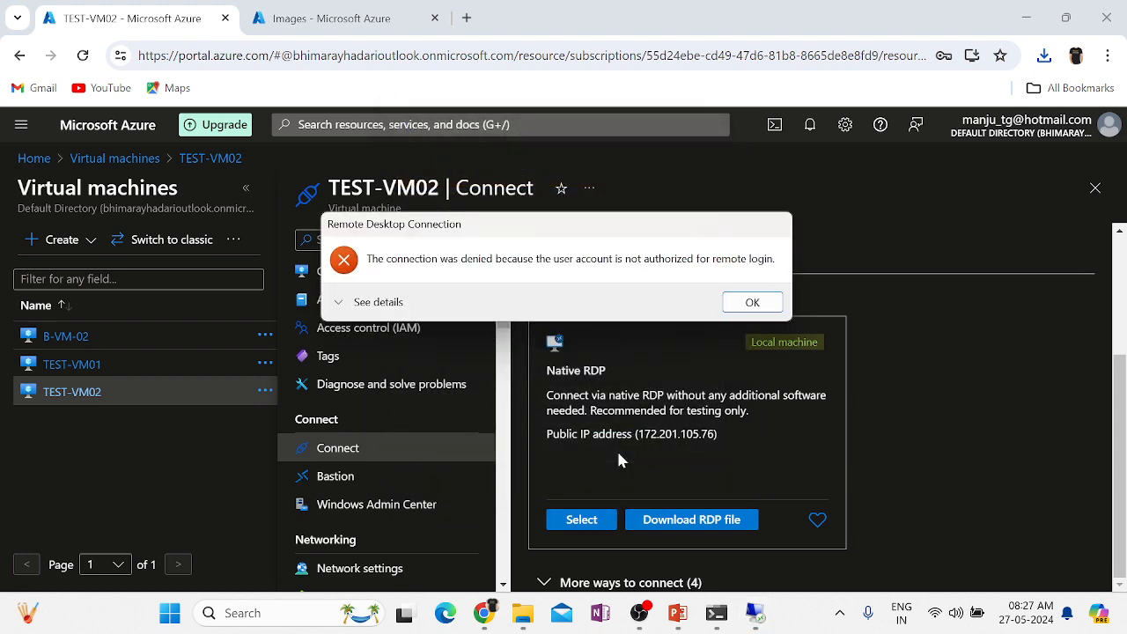
{"action": "left_click", "coordinate": [752, 303]}
{"action": "left_click", "coordinate": [64, 370]}
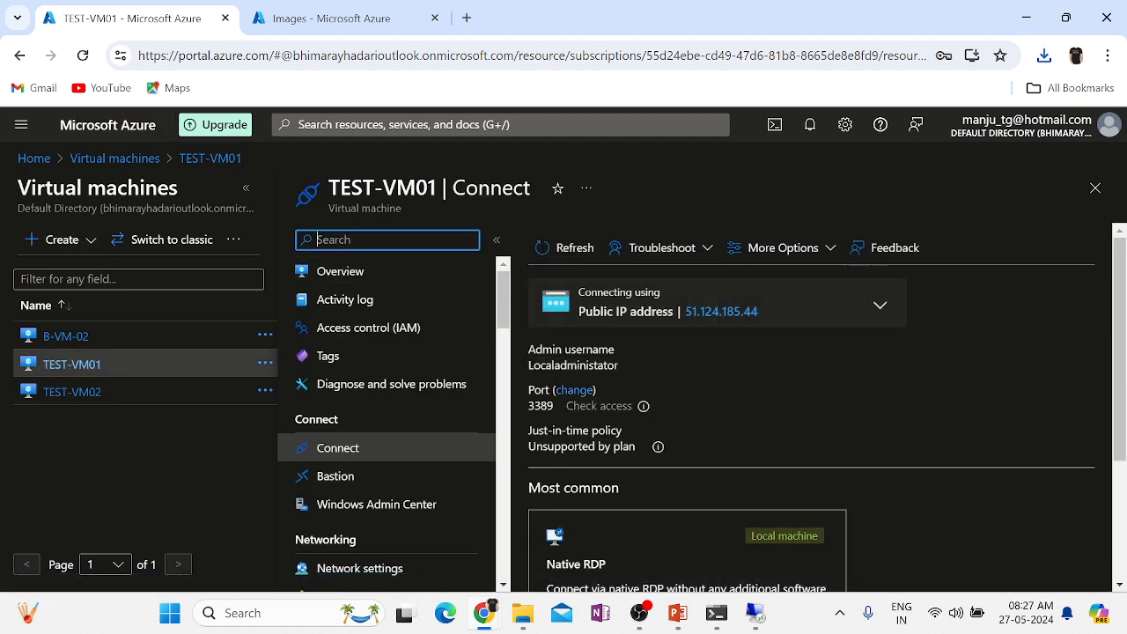
View TEST-VM02's OSProvisioningClientError details, then copy its public IP 172.201.105.76.
{"action": "left_click", "coordinate": [350, 273]}
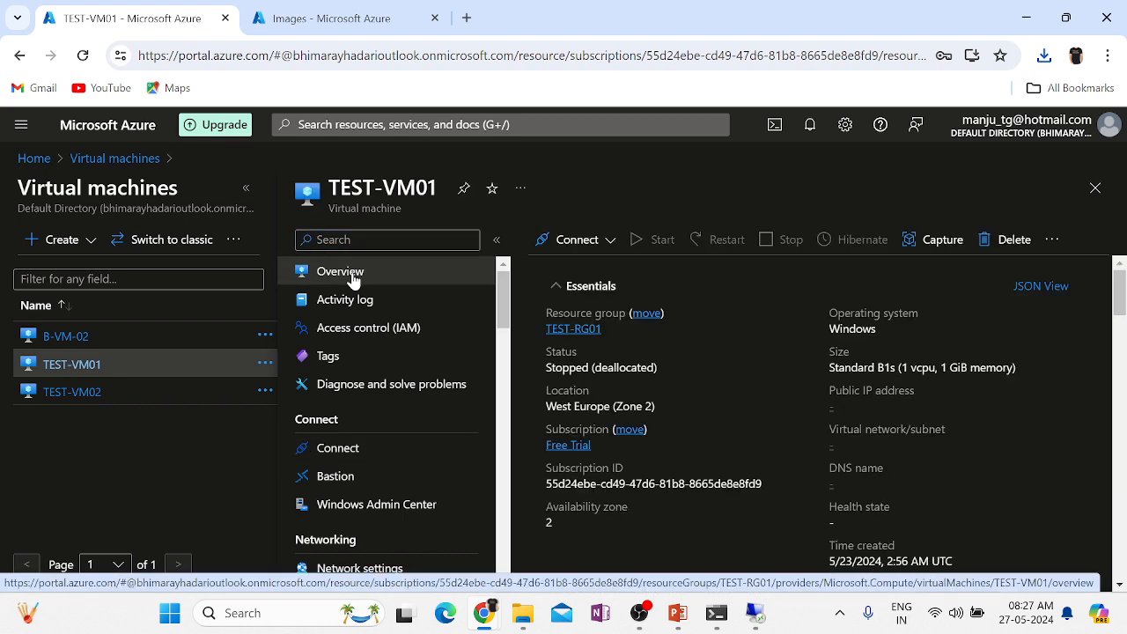
{"action": "left_click", "coordinate": [71, 396]}
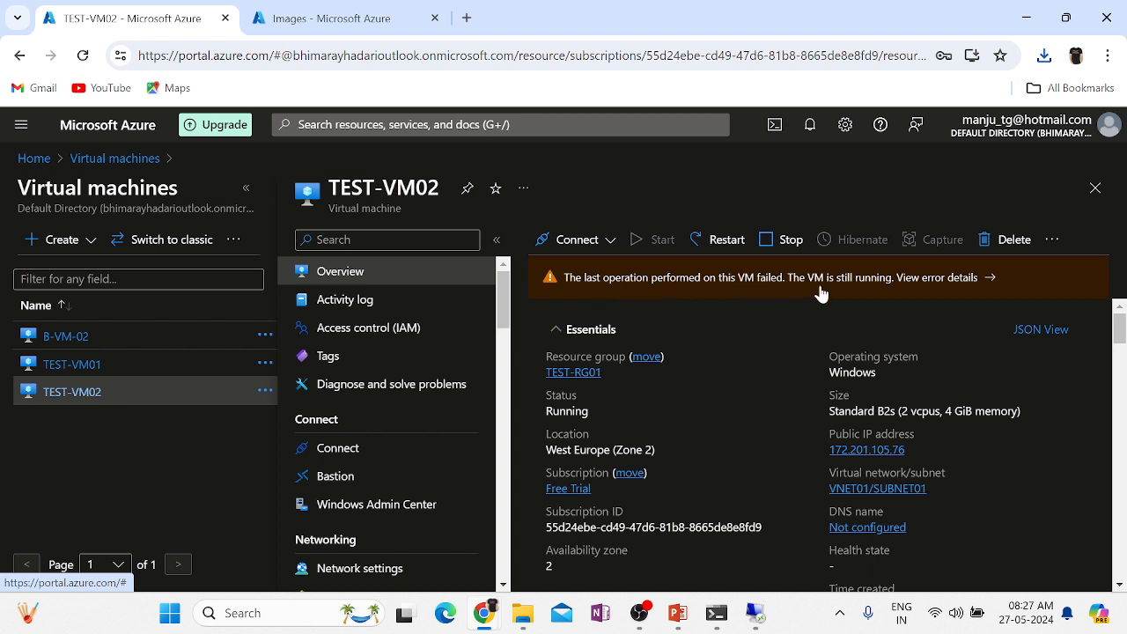
{"action": "left_click", "coordinate": [958, 285]}
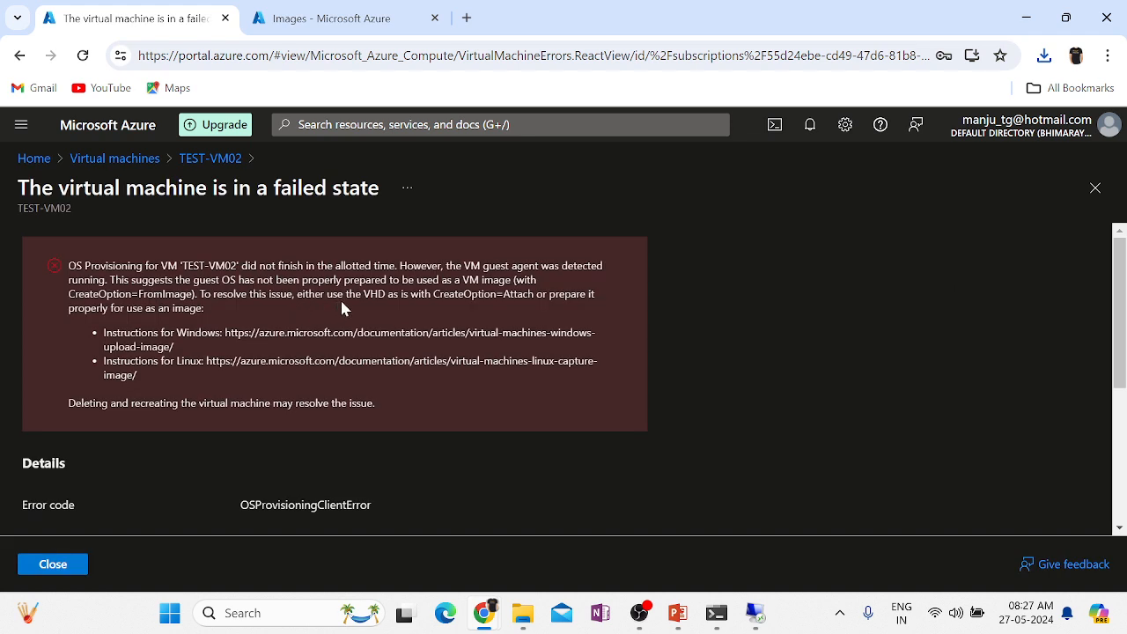
{"action": "left_click", "coordinate": [51, 569]}
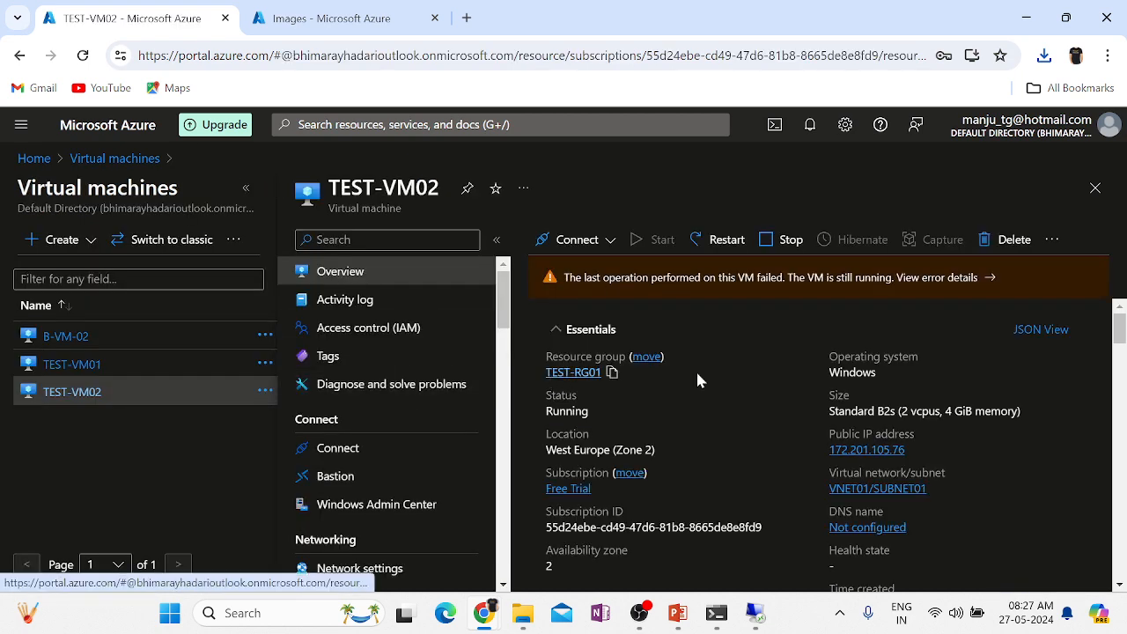
{"action": "left_click", "coordinate": [915, 451]}
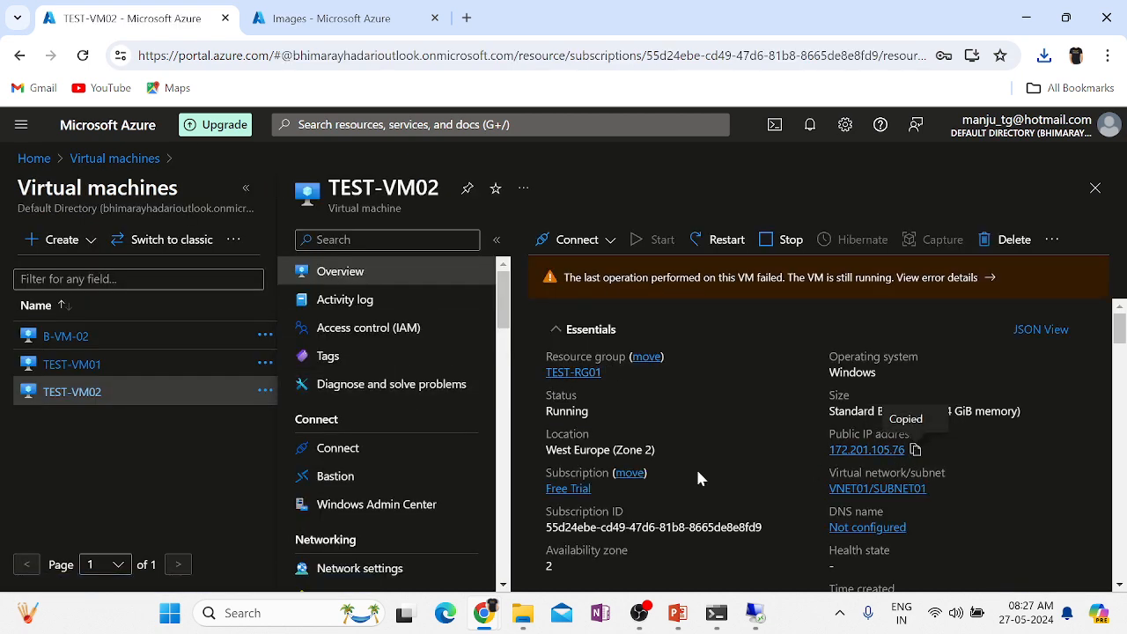
Launch mstsc and connect to the pasted address 172.201.105.76.
{"action": "key", "text": "super+r"}
{"action": "type", "text": "m"}
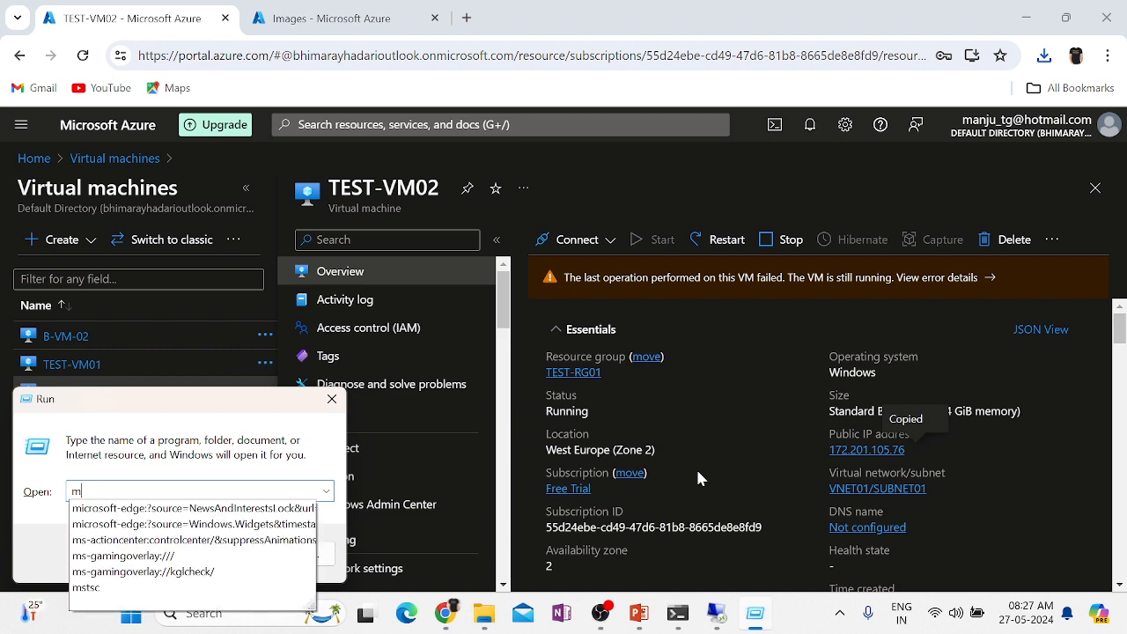
{"action": "type", "text": "stsc"}
{"action": "key", "text": "Return"}
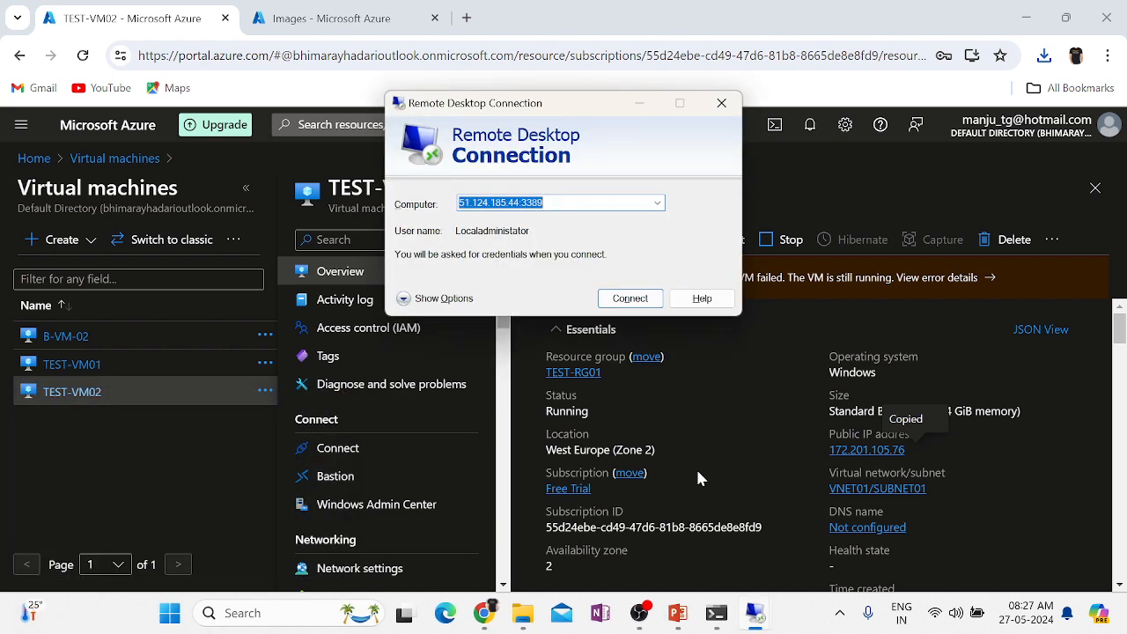
{"action": "key", "text": "BackSpace"}
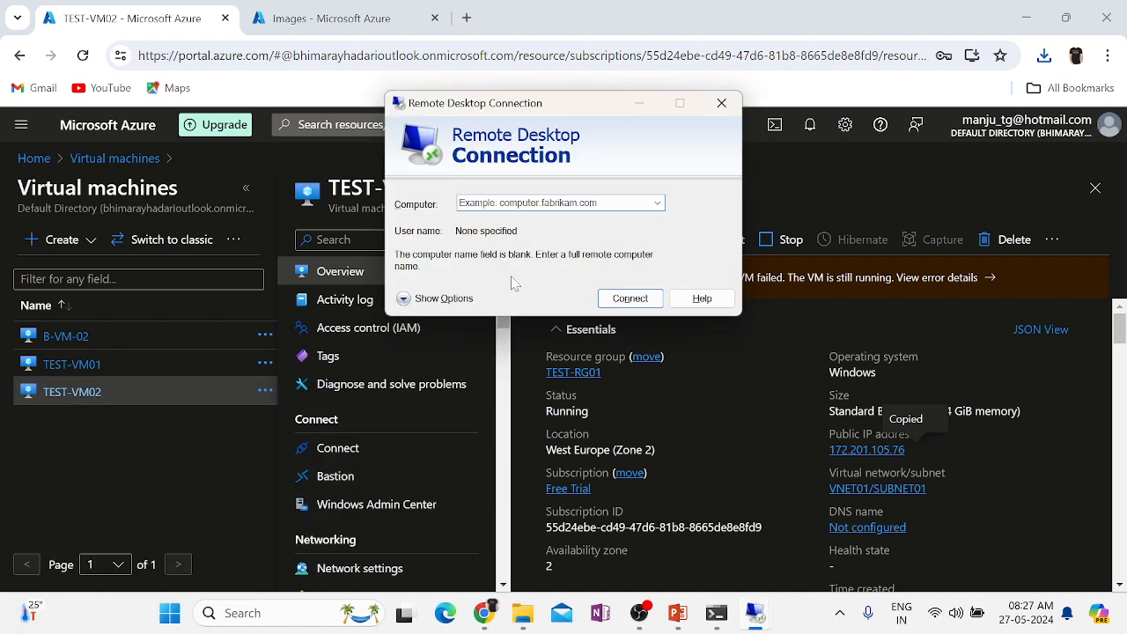
{"action": "key", "text": "ctrl+v"}
{"action": "key", "text": "Return"}
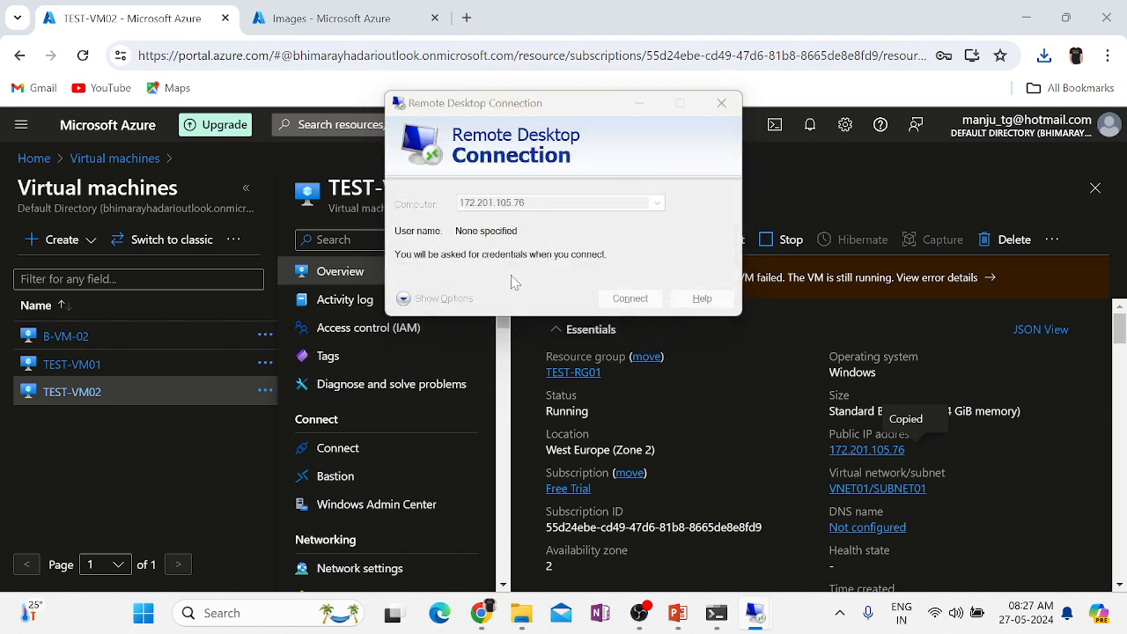
Log in as Localadministrator, dismiss the login denial, close Remote Desktop and return to Virtual machines.
{"action": "type", "text": "L"}
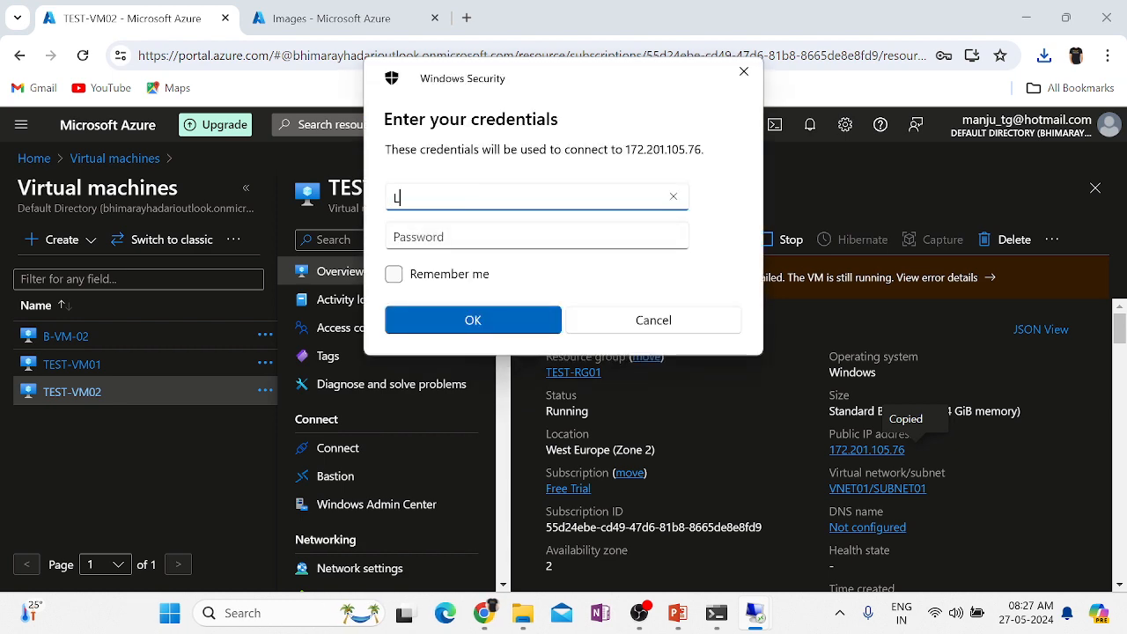
{"action": "type", "text": "ocaladministrator"}
{"action": "key", "text": "Tab"}
{"action": "type", "text": "************"}
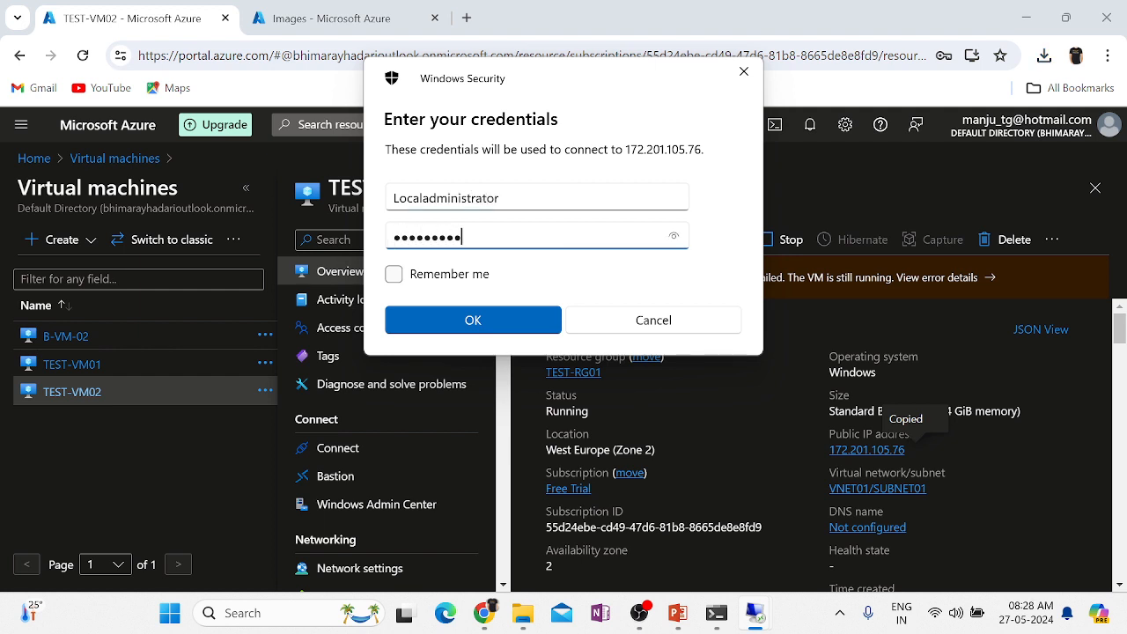
{"action": "key", "text": "Return"}
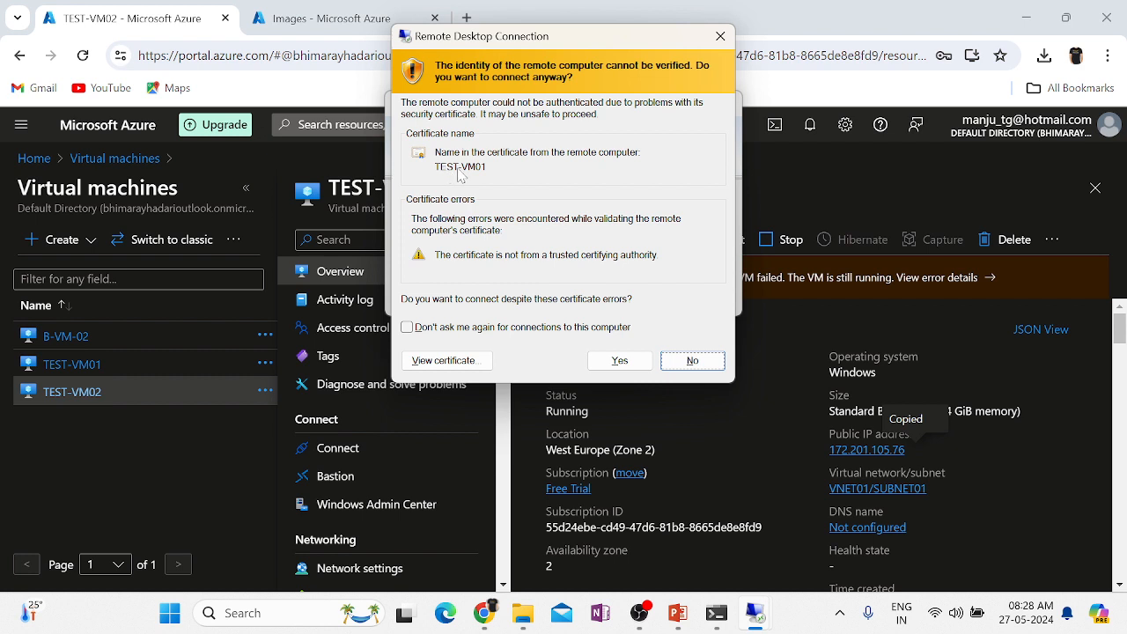
{"action": "left_click", "coordinate": [64, 398]}
{"action": "left_click", "coordinate": [620, 362]}
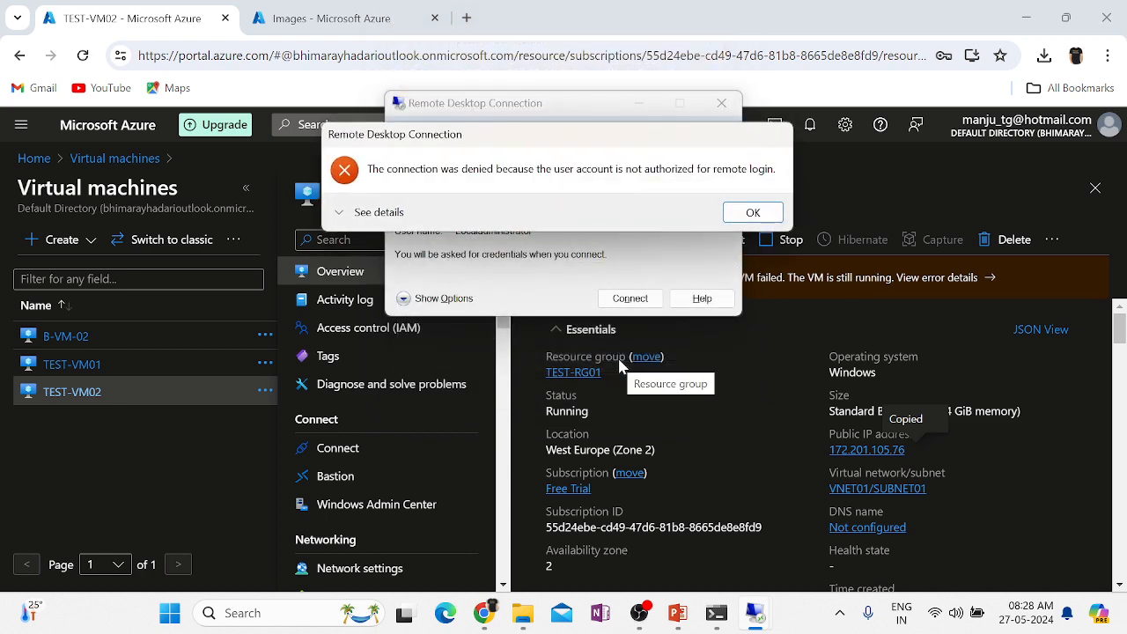
{"action": "left_click", "coordinate": [764, 218]}
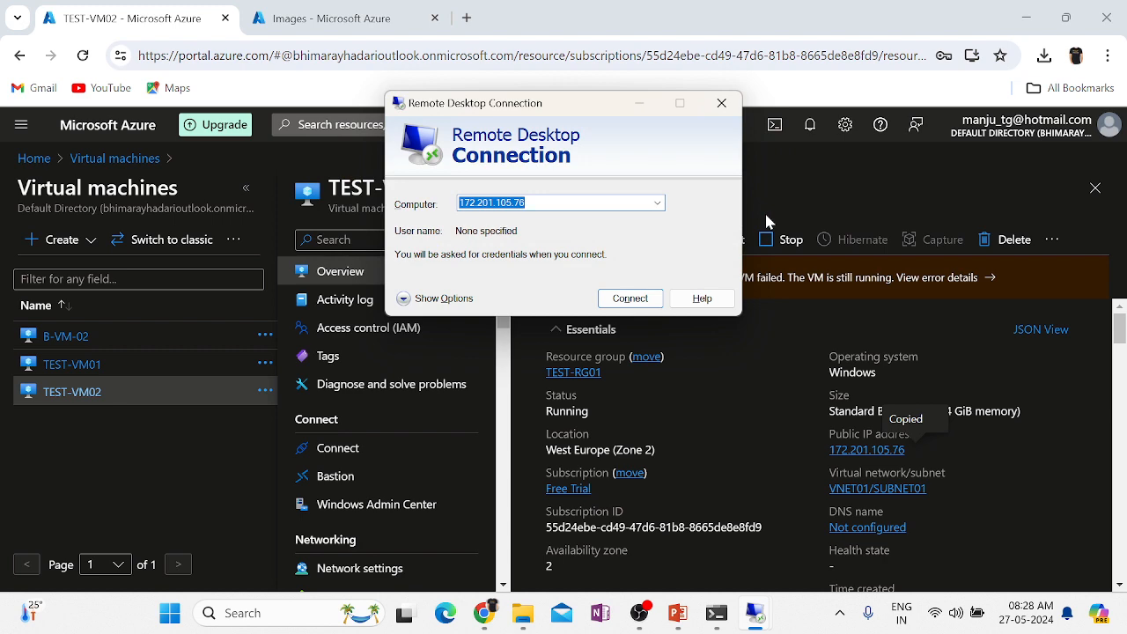
{"action": "left_click", "coordinate": [721, 103]}
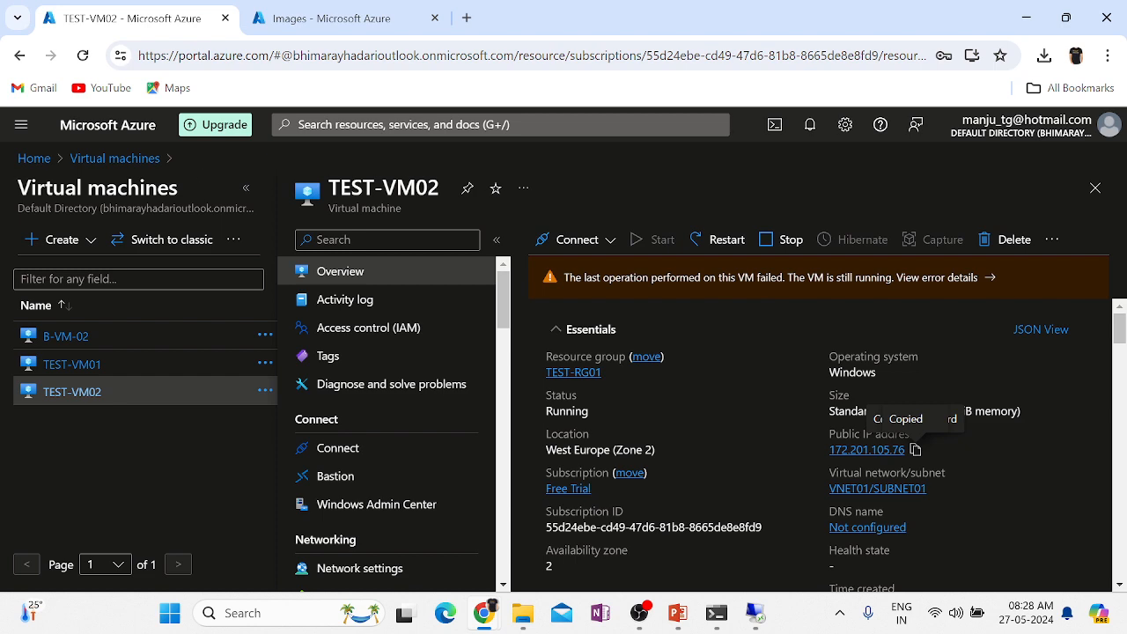
{"action": "left_click", "coordinate": [81, 159]}
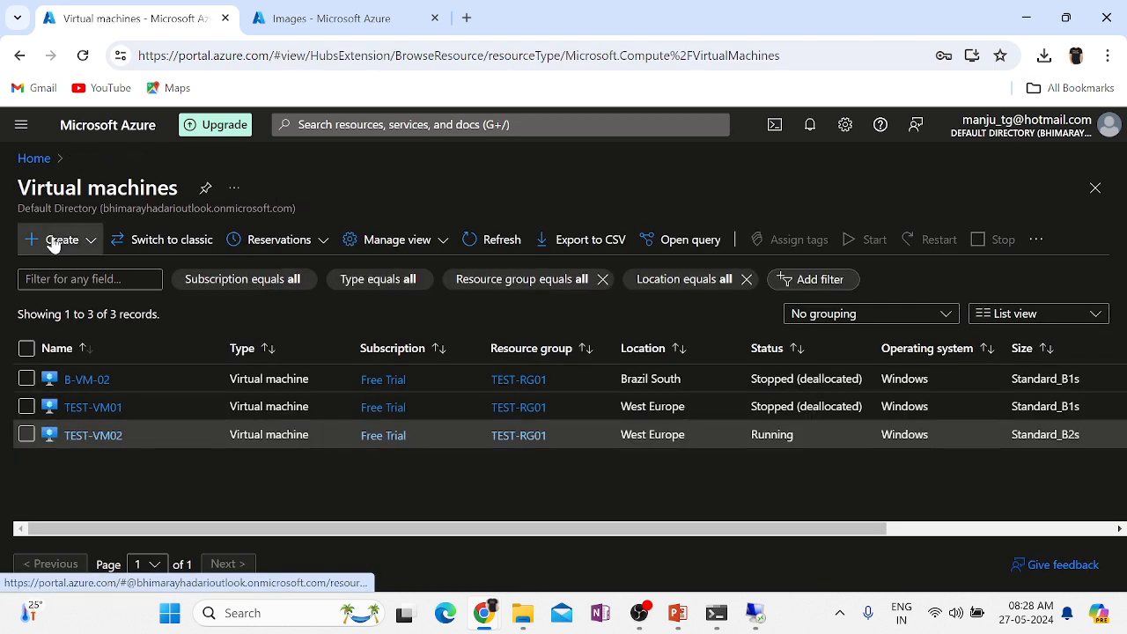
Begin a new VM named TEST-VM03 in resource group TEST-RG01 with no infrastructure redundancy.
{"action": "left_click", "coordinate": [53, 244]}
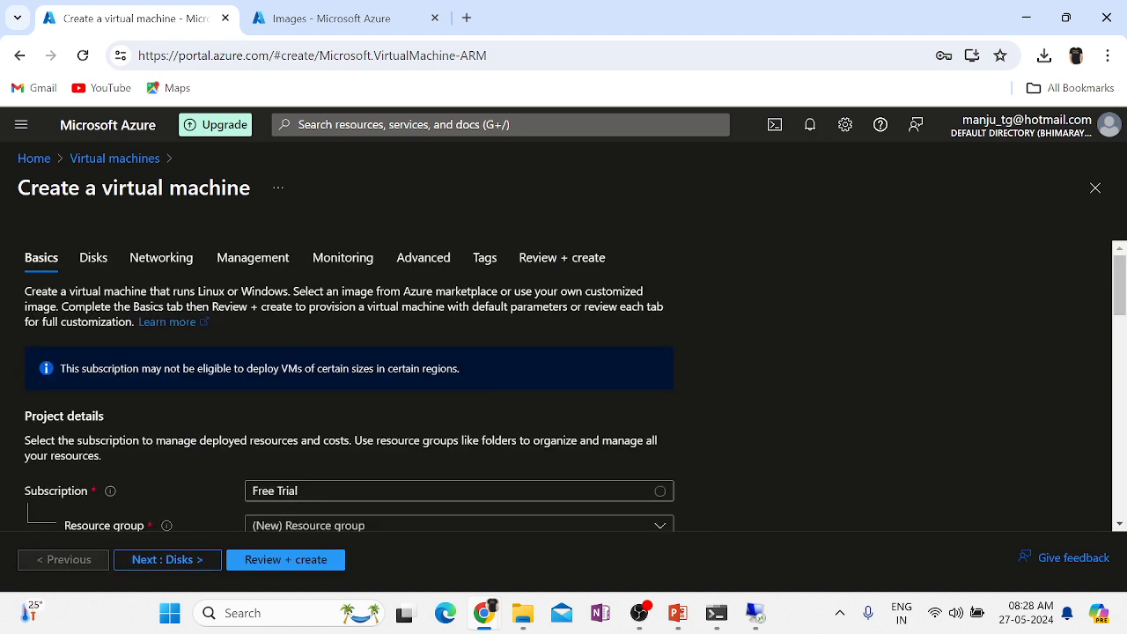
{"action": "scroll", "coordinate": [552, 408], "scroll_direction": "down", "scroll_amount": 2}
{"action": "left_click", "coordinate": [337, 364]}
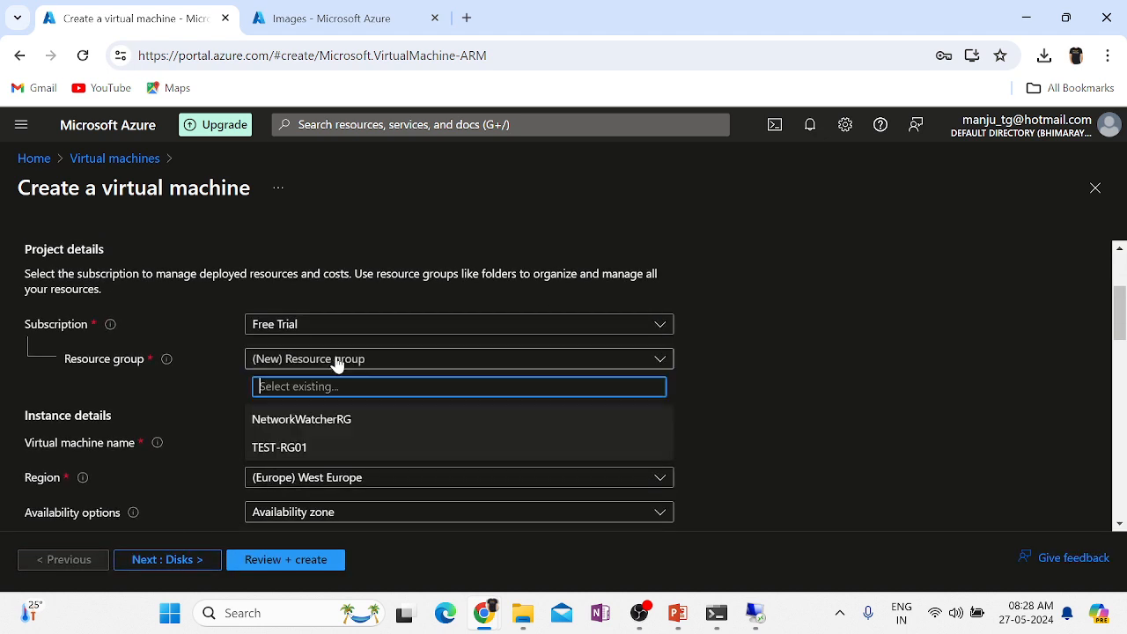
{"action": "left_click", "coordinate": [295, 447]}
{"action": "scroll", "coordinate": [779, 421], "scroll_direction": "down", "scroll_amount": 1}
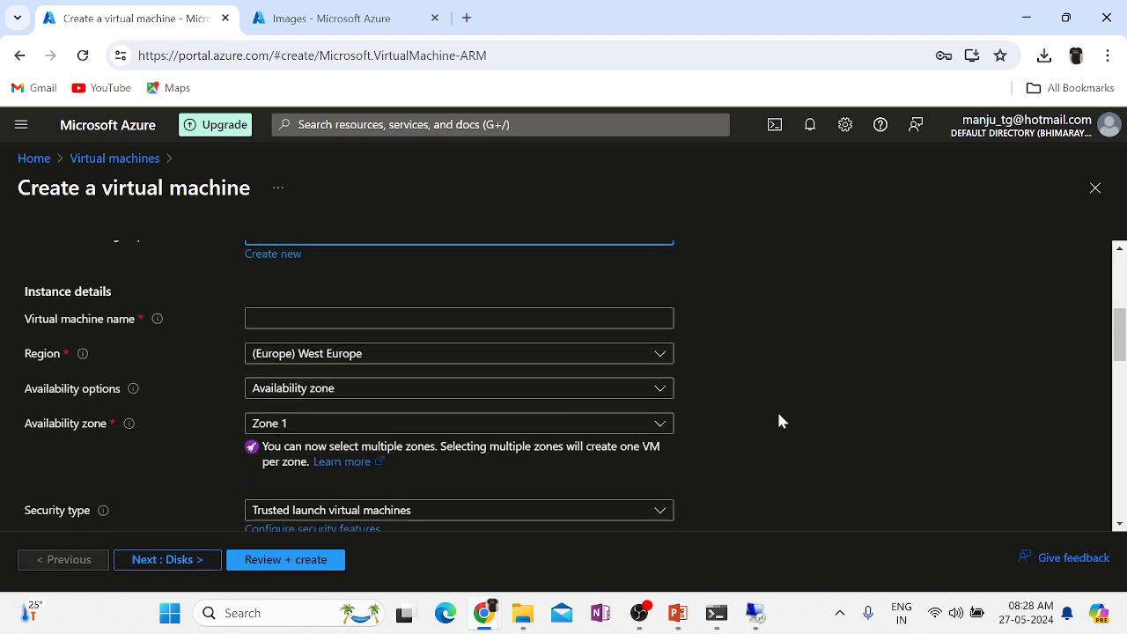
{"action": "left_click", "coordinate": [494, 310]}
{"action": "type", "text": "V"}
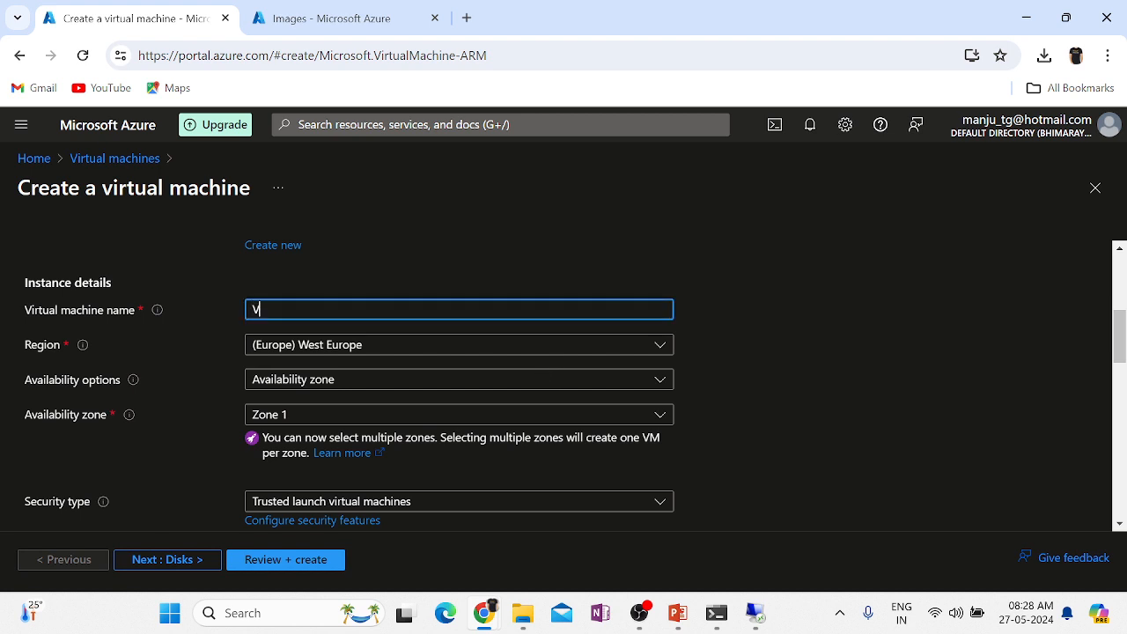
{"action": "type", "text": "TEST-MVM03"}
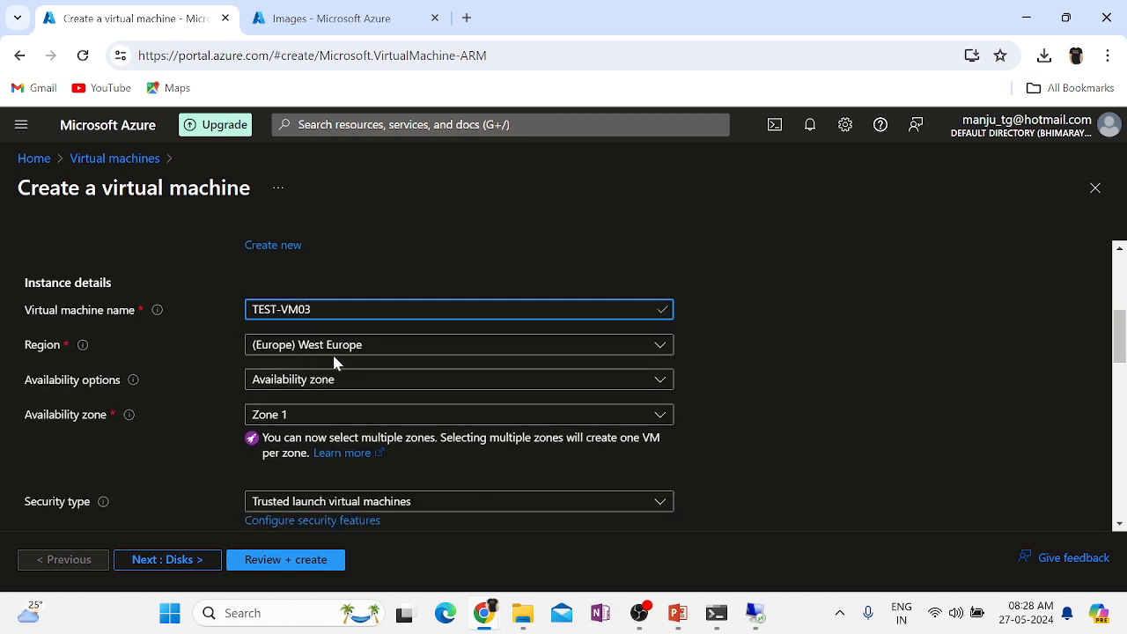
{"action": "left_click", "coordinate": [396, 390]}
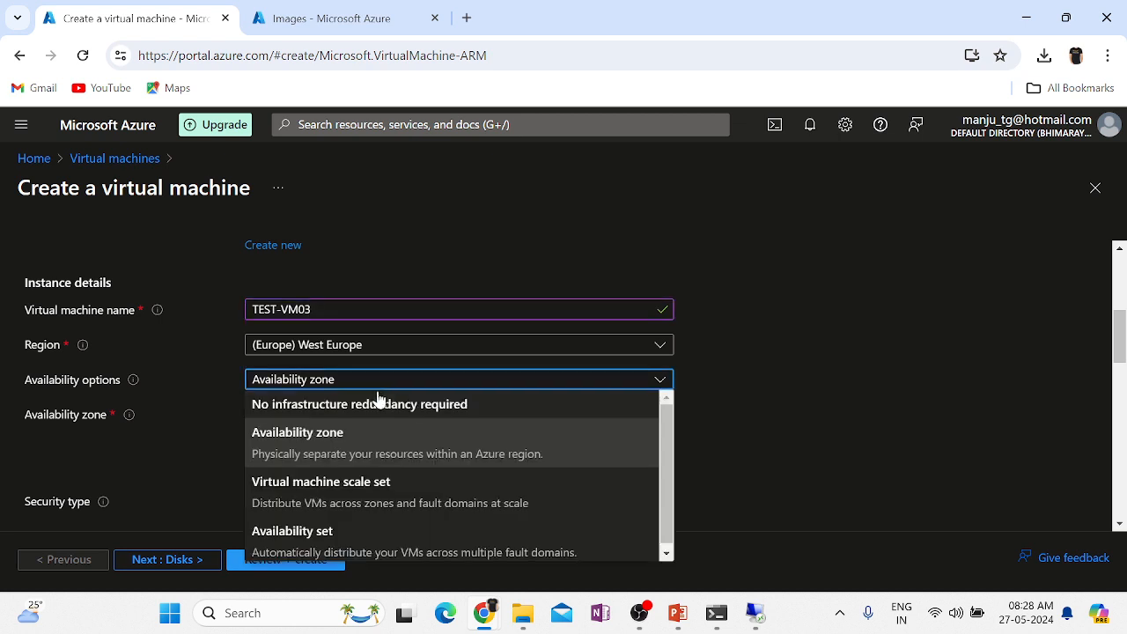
{"action": "left_click", "coordinate": [354, 404]}
Choose the TEST-VM01-Image-27052024 custom image from My Images as the VM image.
{"action": "scroll", "coordinate": [683, 409], "scroll_direction": "down", "scroll_amount": 2}
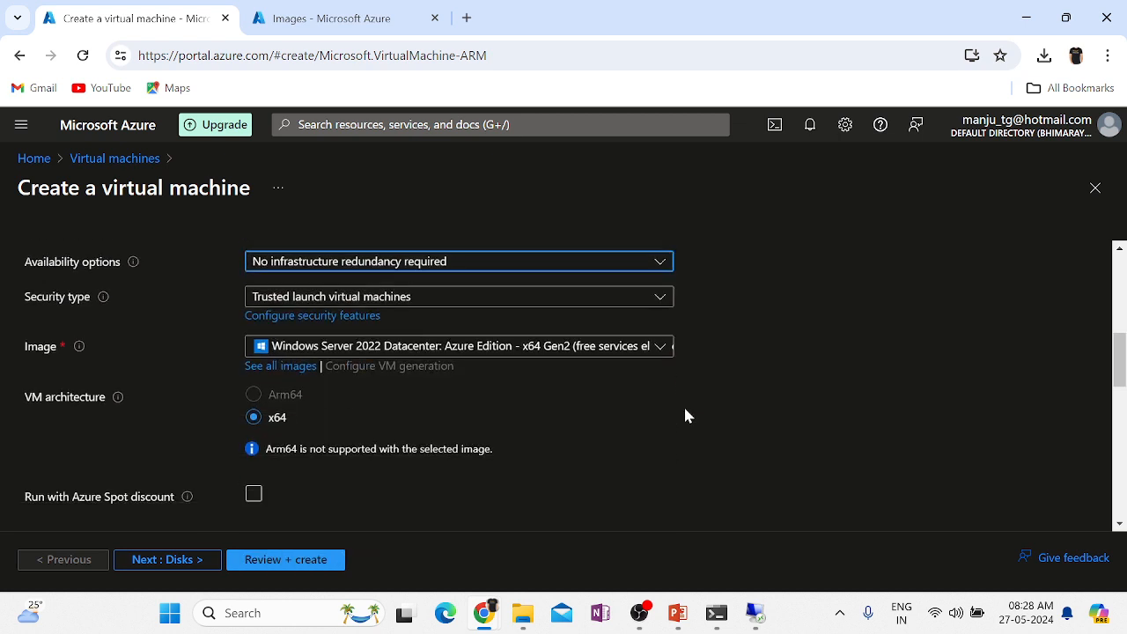
{"action": "left_click", "coordinate": [380, 302]}
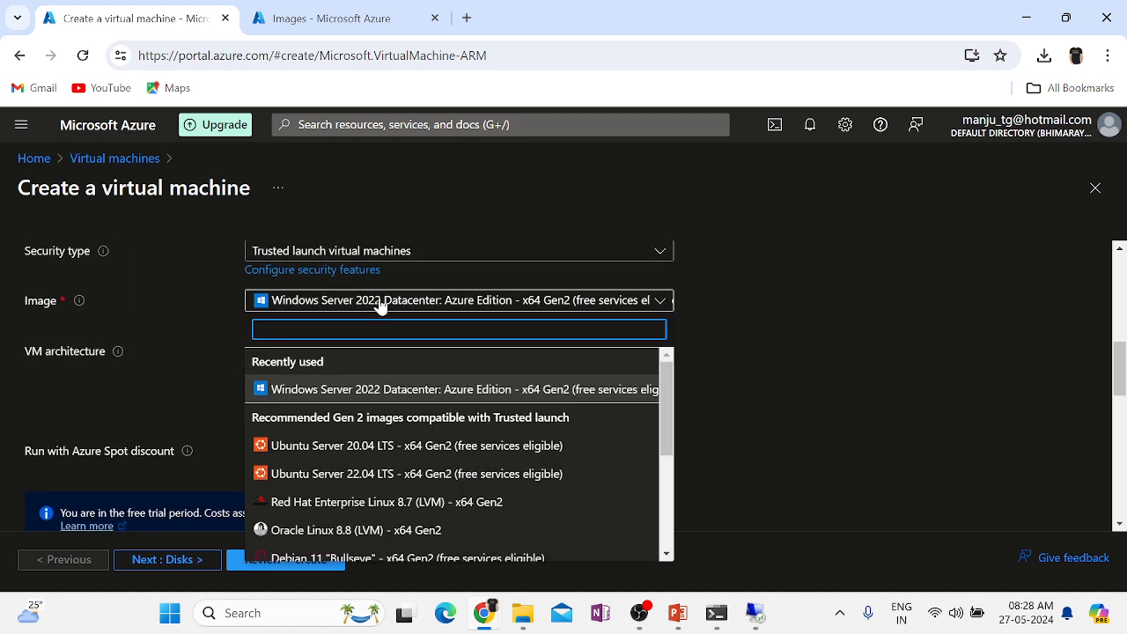
{"action": "scroll", "coordinate": [482, 392], "scroll_direction": "down", "scroll_amount": 3}
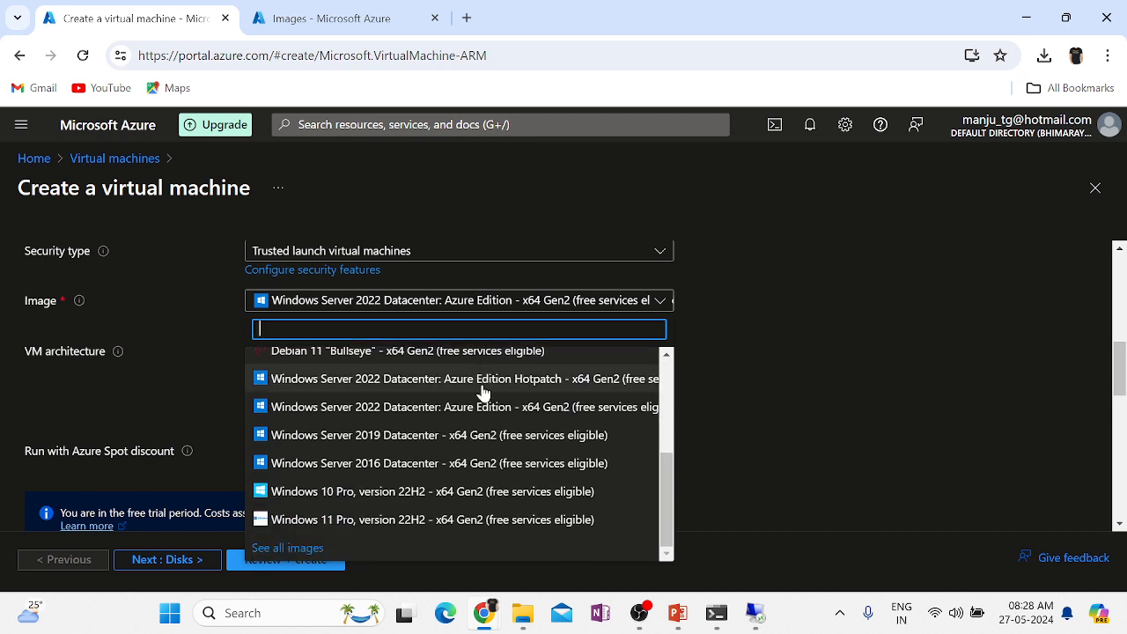
{"action": "left_click", "coordinate": [301, 549]}
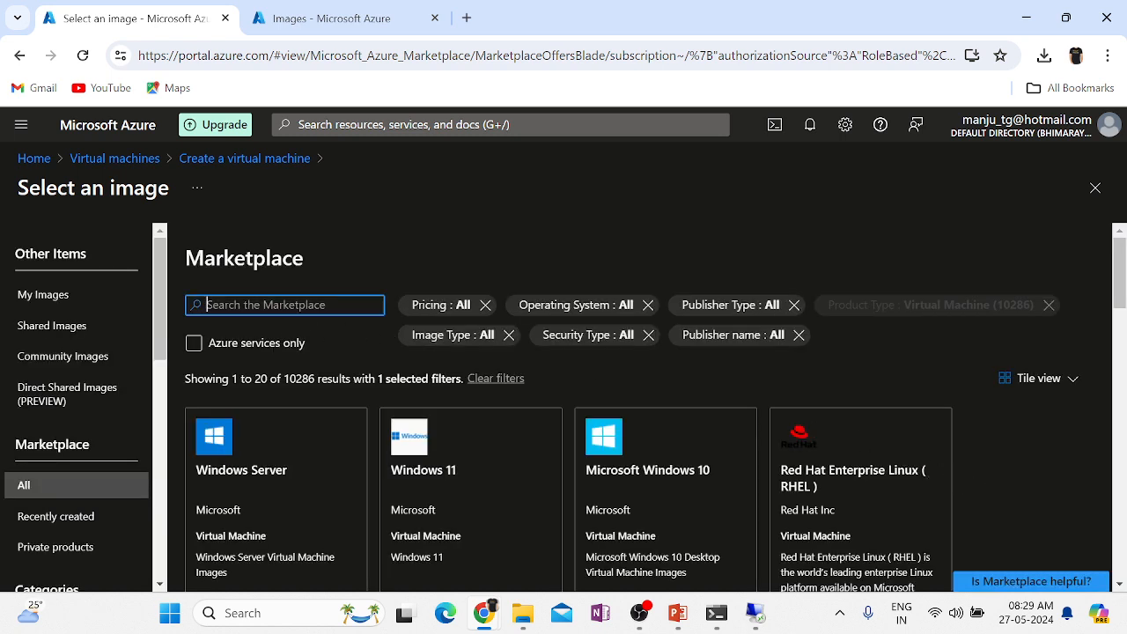
{"action": "left_click", "coordinate": [47, 307]}
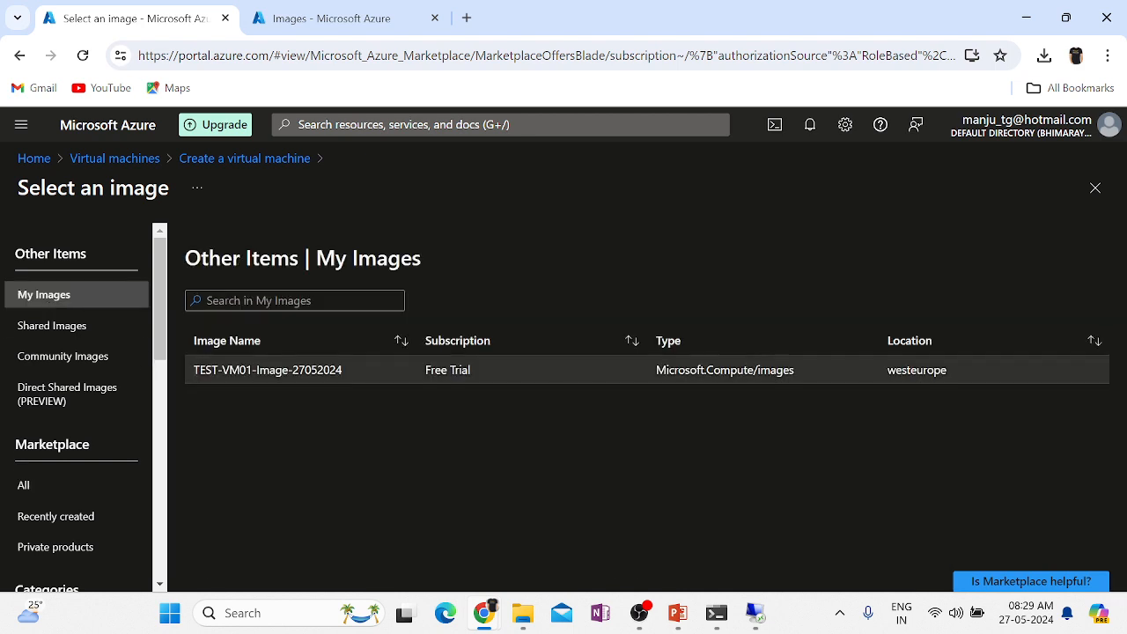
{"action": "left_click", "coordinate": [255, 374]}
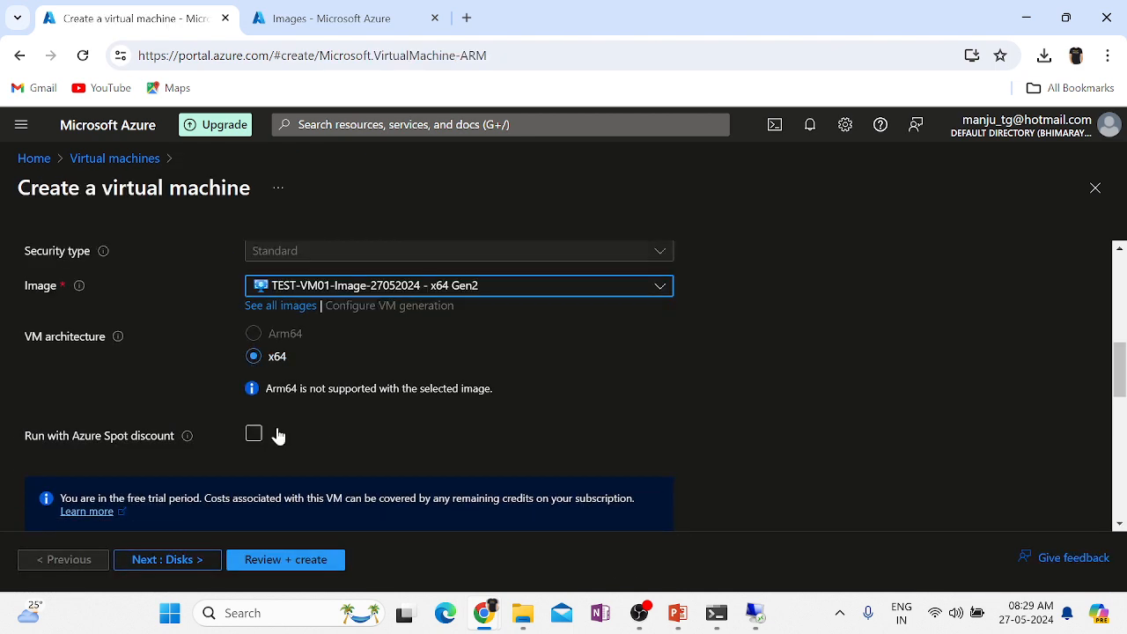
Set the VM size to Standard_B1s.
{"action": "scroll", "coordinate": [564, 443], "scroll_direction": "down", "scroll_amount": 2}
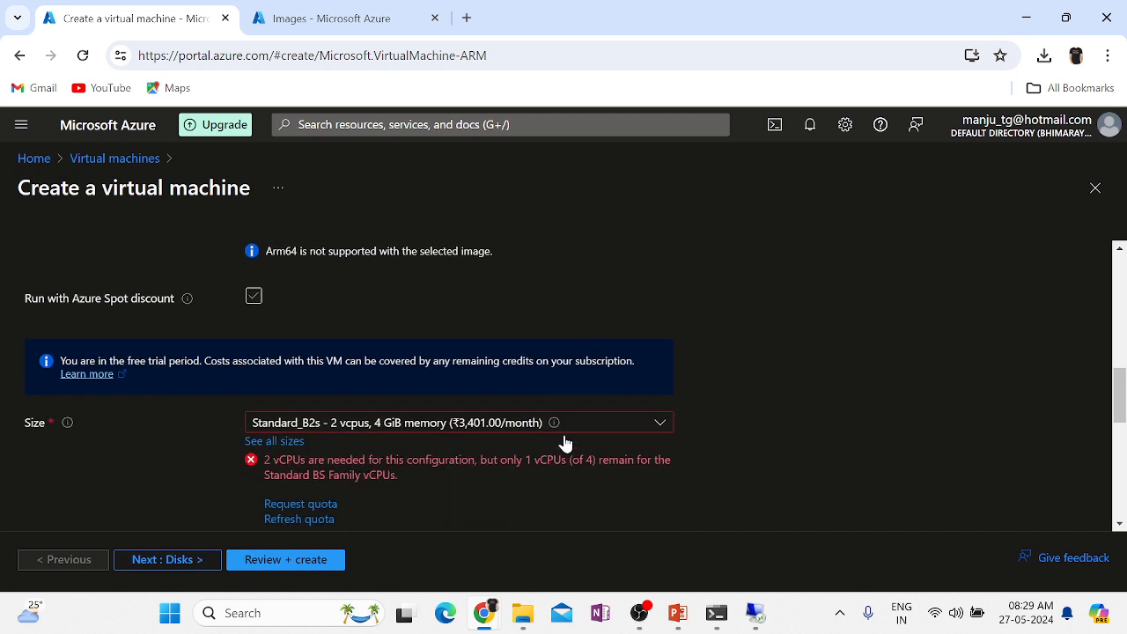
{"action": "scroll", "coordinate": [470, 519], "scroll_direction": "down", "scroll_amount": 1}
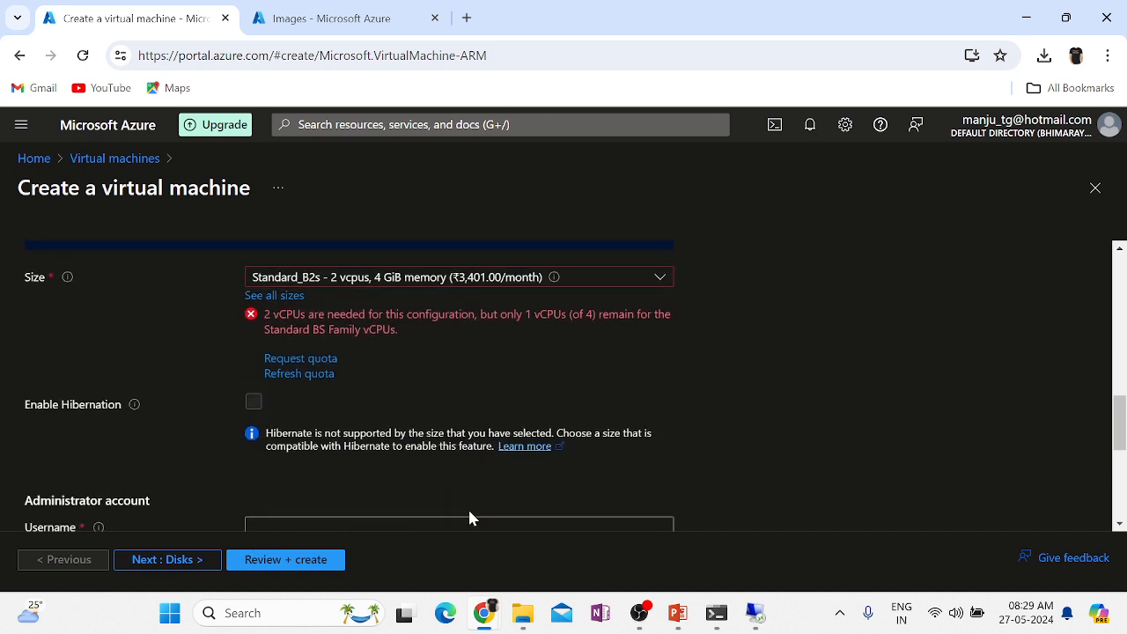
{"action": "left_click", "coordinate": [398, 280]}
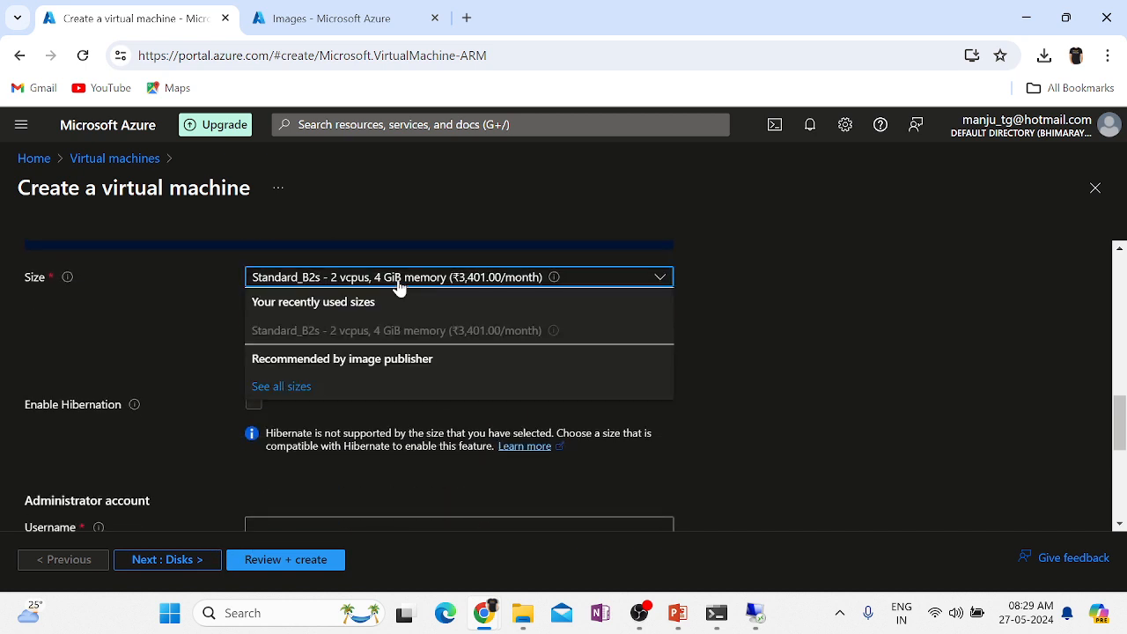
{"action": "left_click", "coordinate": [283, 386]}
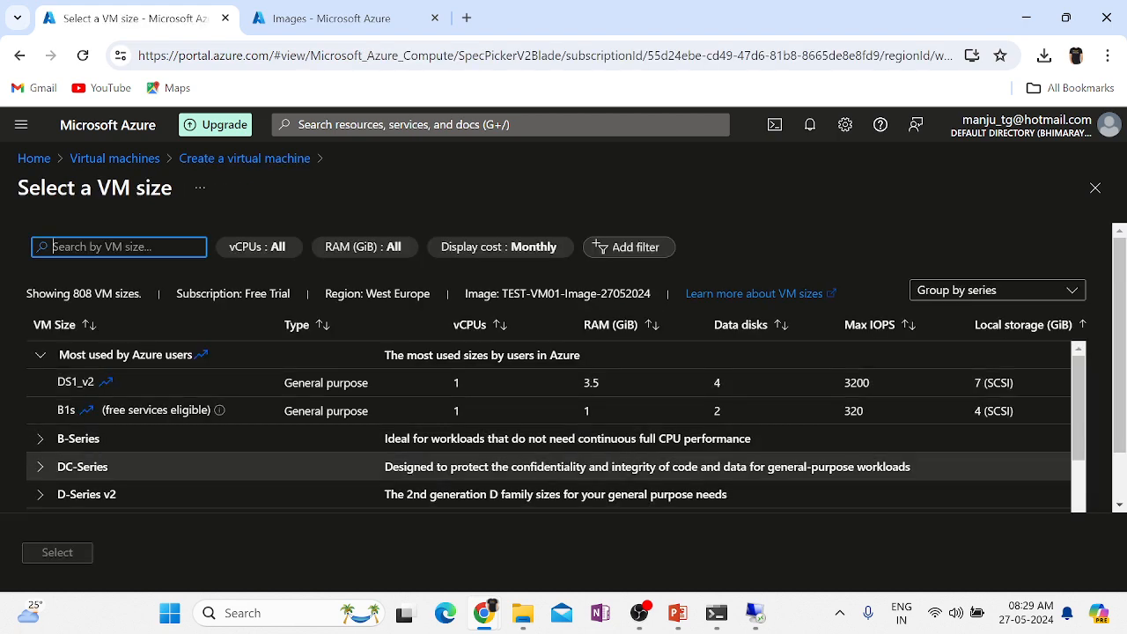
{"action": "left_click", "coordinate": [66, 411]}
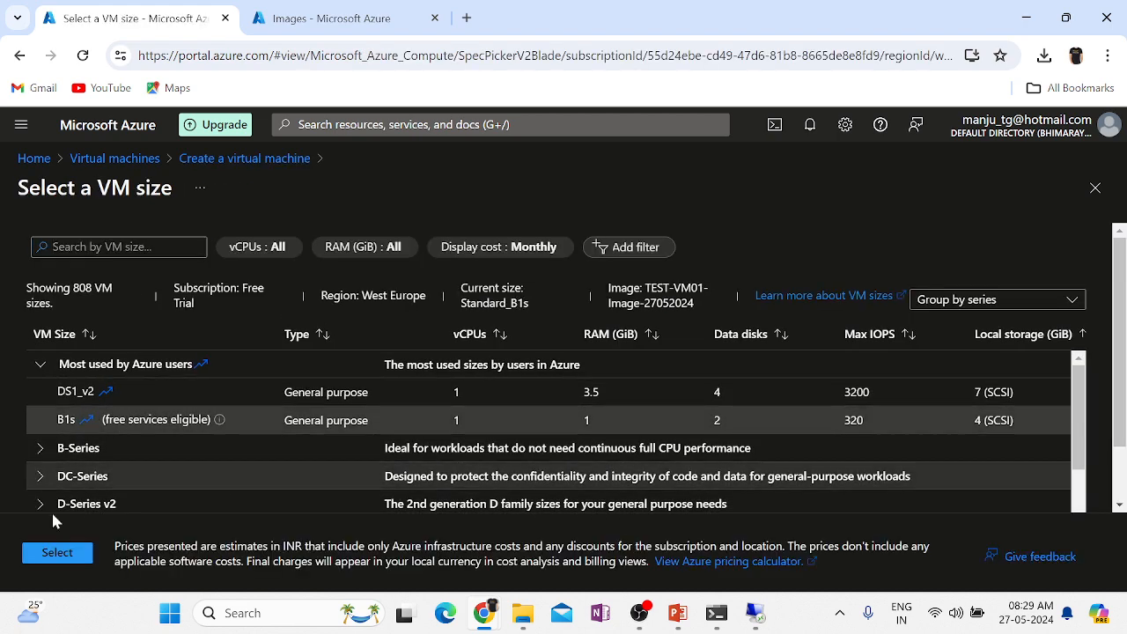
{"action": "left_click", "coordinate": [52, 552]}
Fill in the administrator username, password and password confirmation.
{"action": "scroll", "coordinate": [889, 439], "scroll_direction": "down", "scroll_amount": 2}
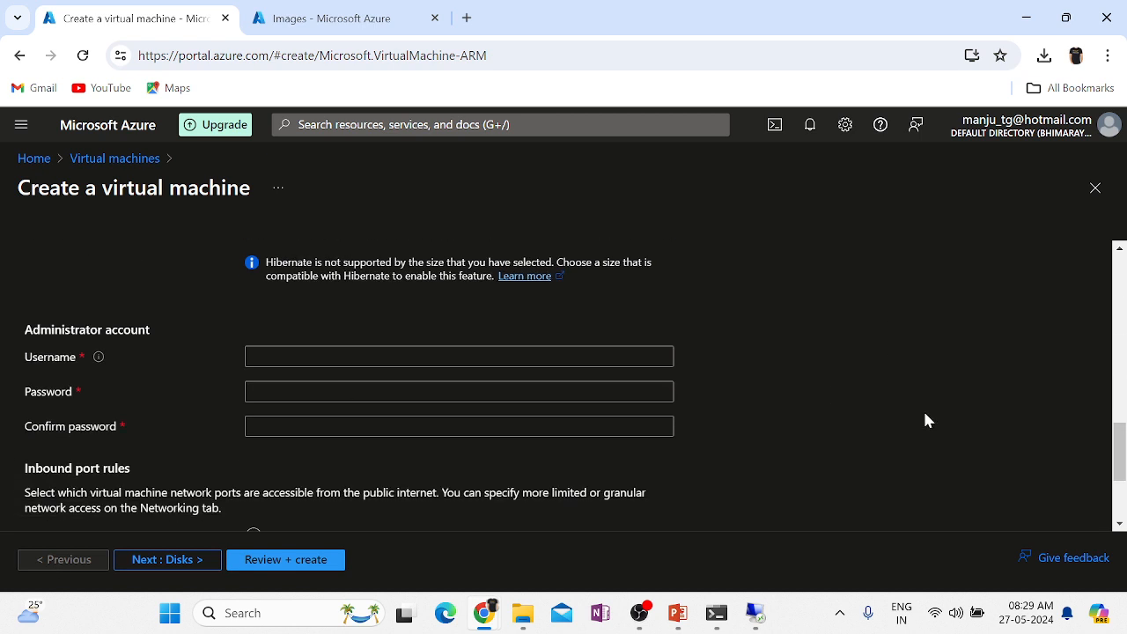
{"action": "left_click", "coordinate": [372, 346]}
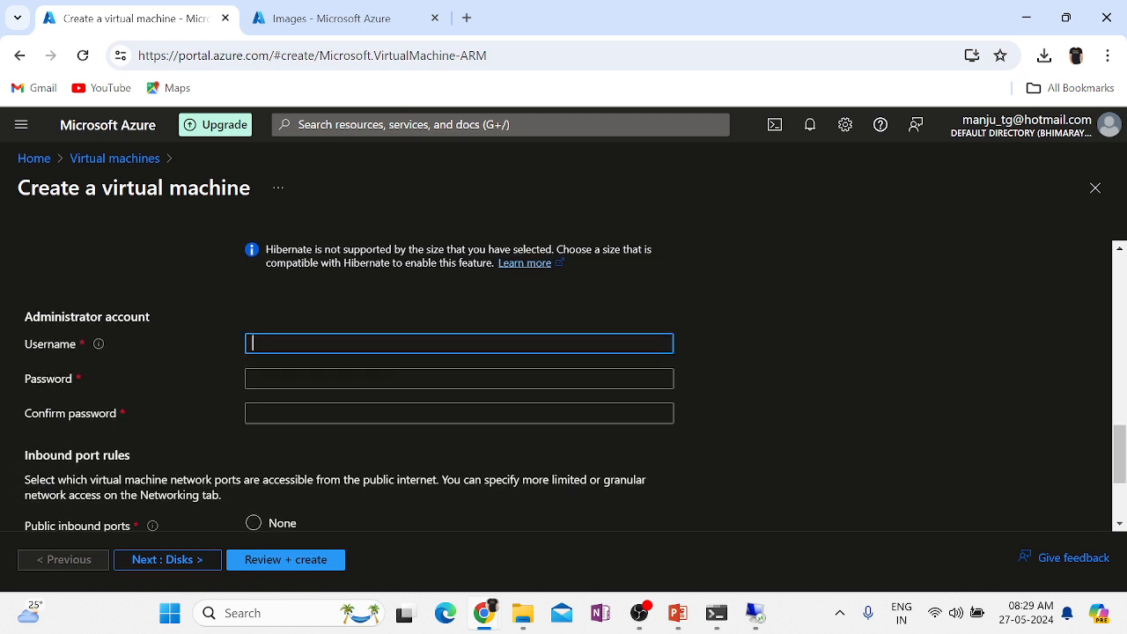
{"action": "type", "text": "Localadministrator"}
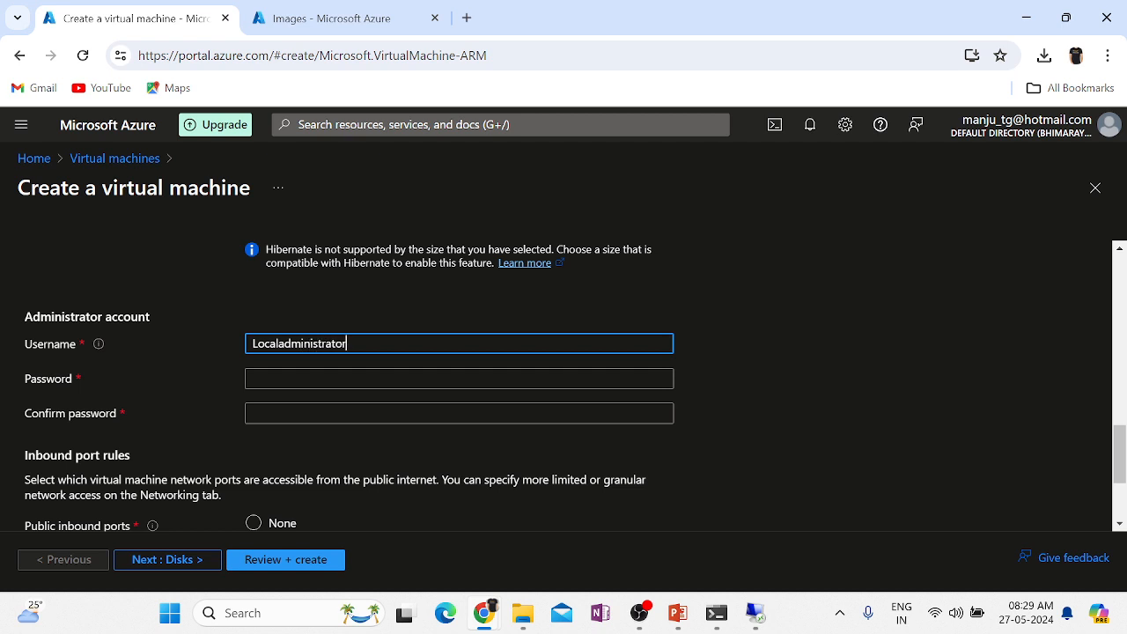
{"action": "key", "text": "Tab"}
{"action": "type", "text": "Pa"}
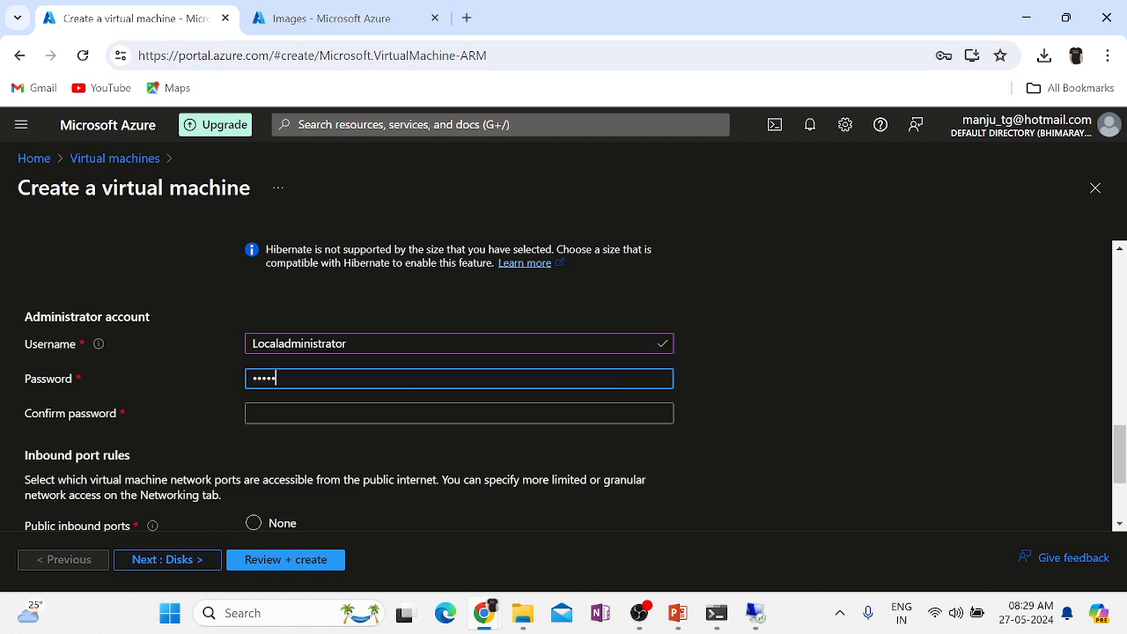
{"action": "type", "text": "1"}
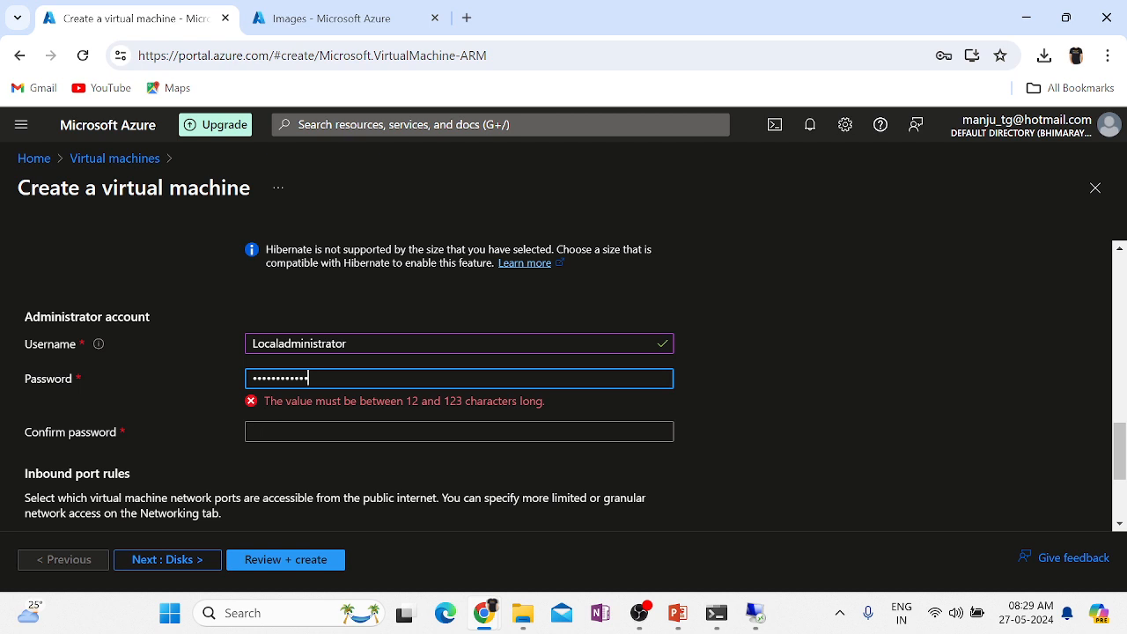
{"action": "key", "text": "Tab"}
{"action": "type", "text": "Password"}
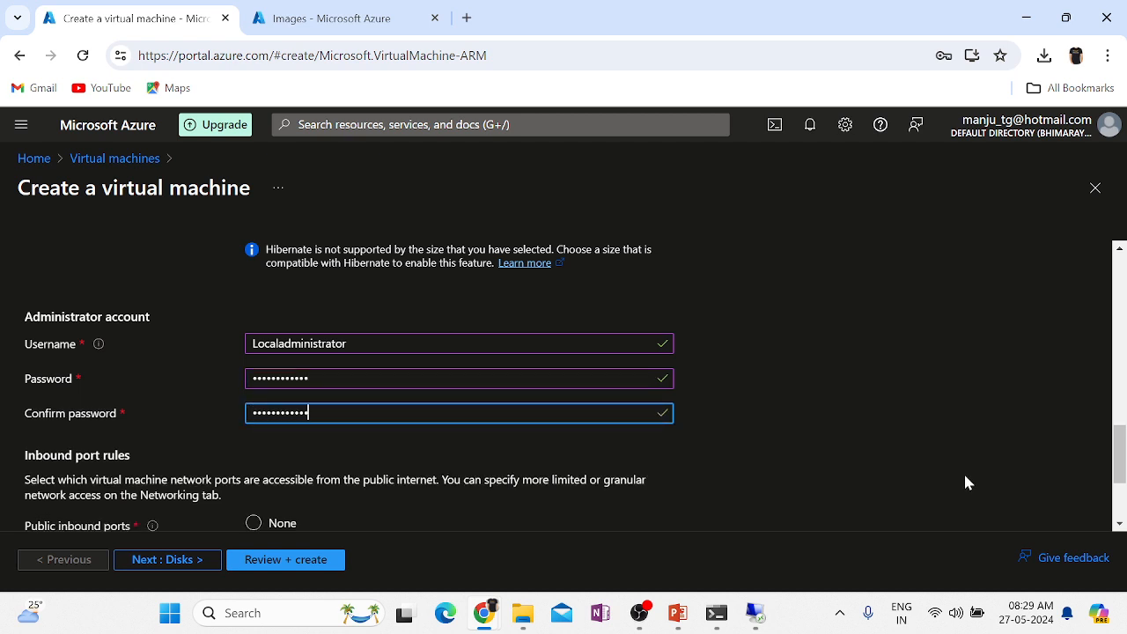
Advance past the Disks and Networking pages to Review + create.
{"action": "scroll", "coordinate": [966, 482], "scroll_direction": "down", "scroll_amount": 2}
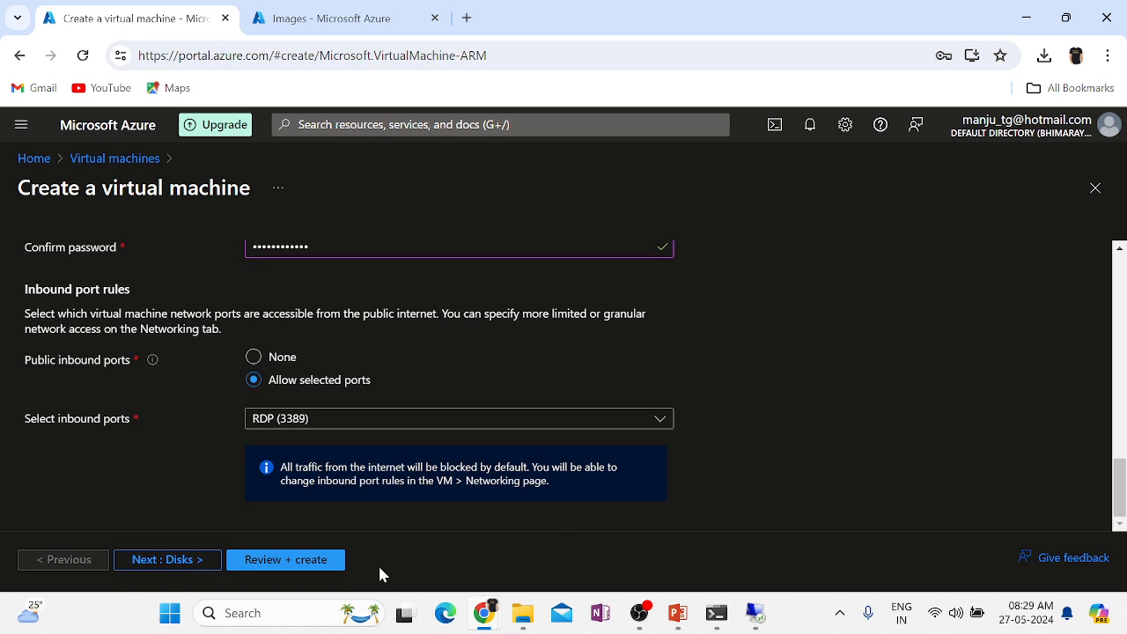
{"action": "left_click", "coordinate": [170, 560]}
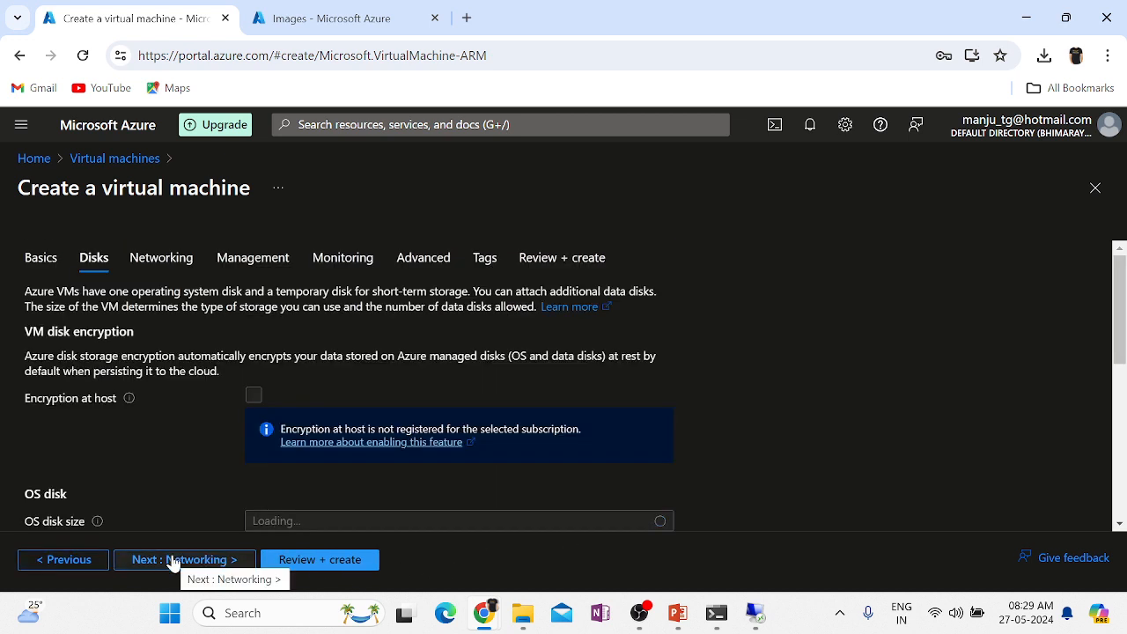
{"action": "left_click", "coordinate": [173, 560]}
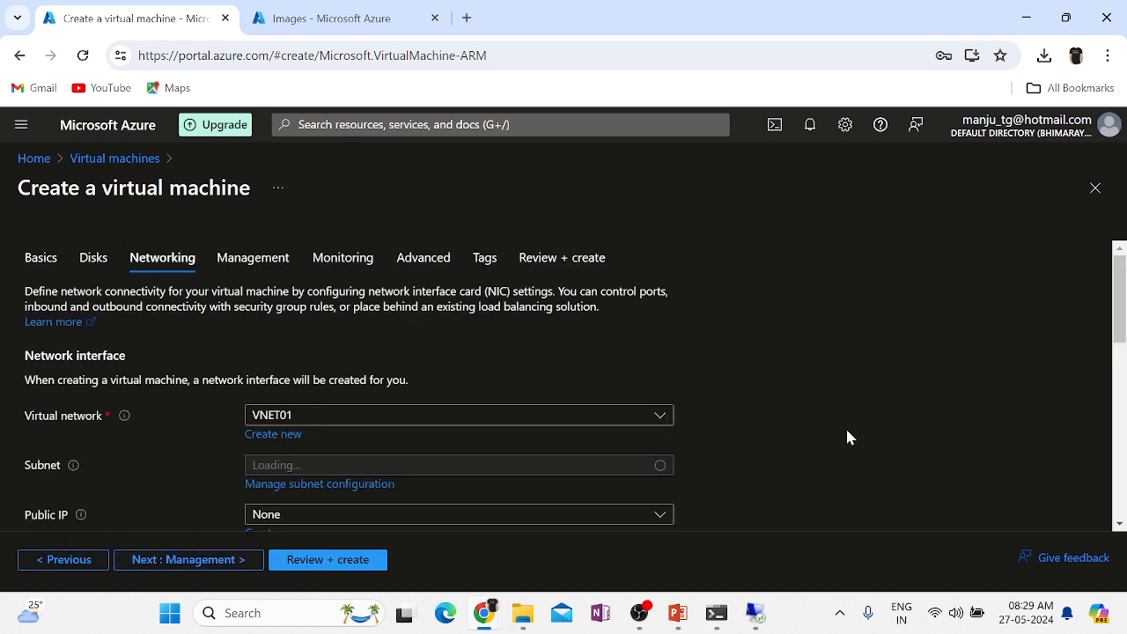
{"action": "scroll", "coordinate": [845, 437], "scroll_direction": "down", "scroll_amount": 1}
{"action": "left_click", "coordinate": [310, 564]}
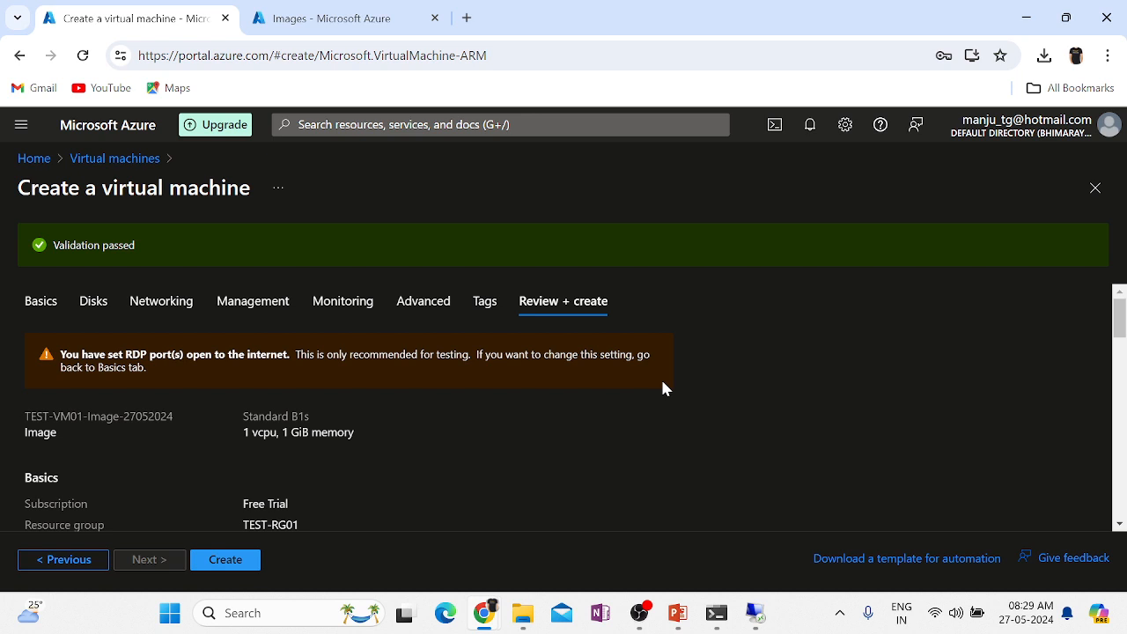
Submit TEST-VM03 for deployment and check the notifications reporting that the deployment failed.
{"action": "left_click", "coordinate": [236, 559]}
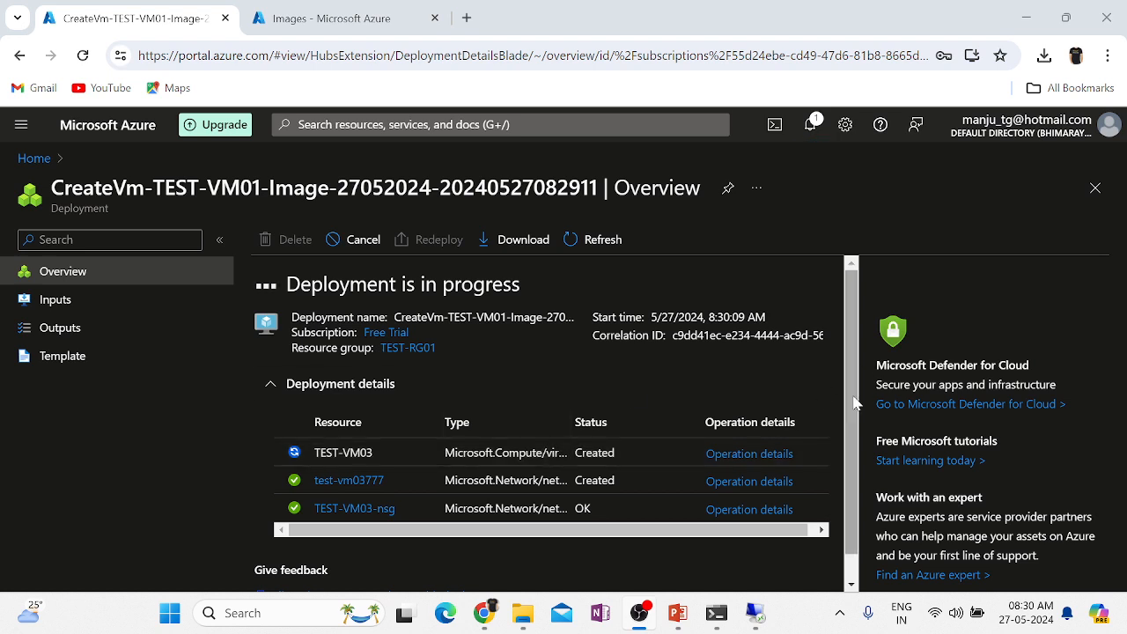
{"action": "scroll", "coordinate": [852, 388], "scroll_direction": "down", "scroll_amount": 1}
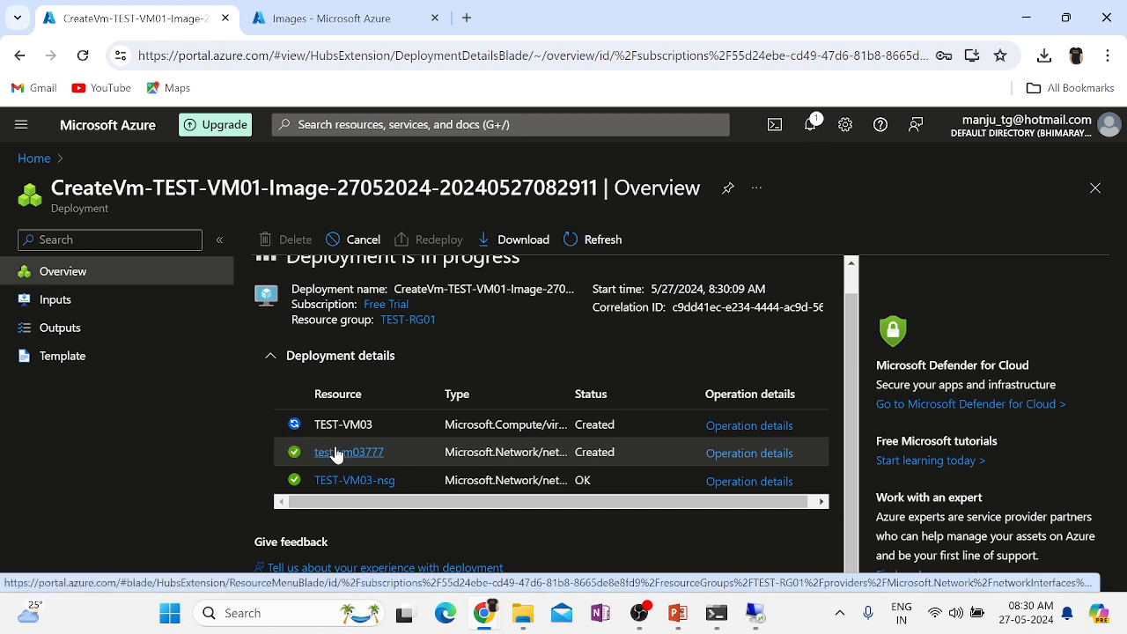
{"action": "double_click", "coordinate": [358, 425]}
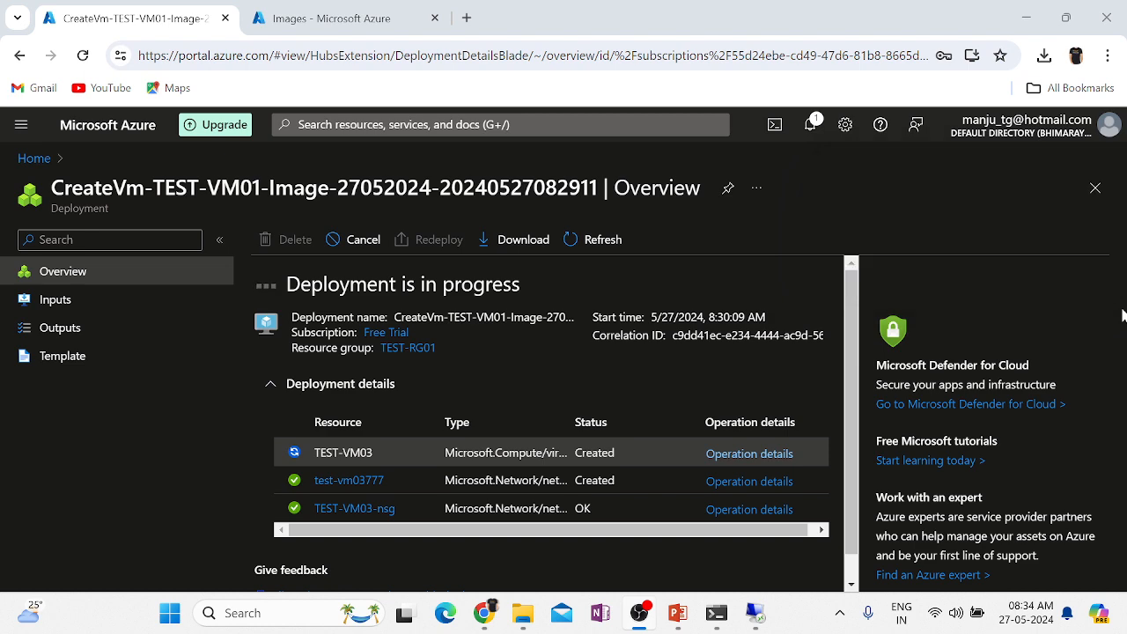
{"action": "left_click", "coordinate": [817, 128]}
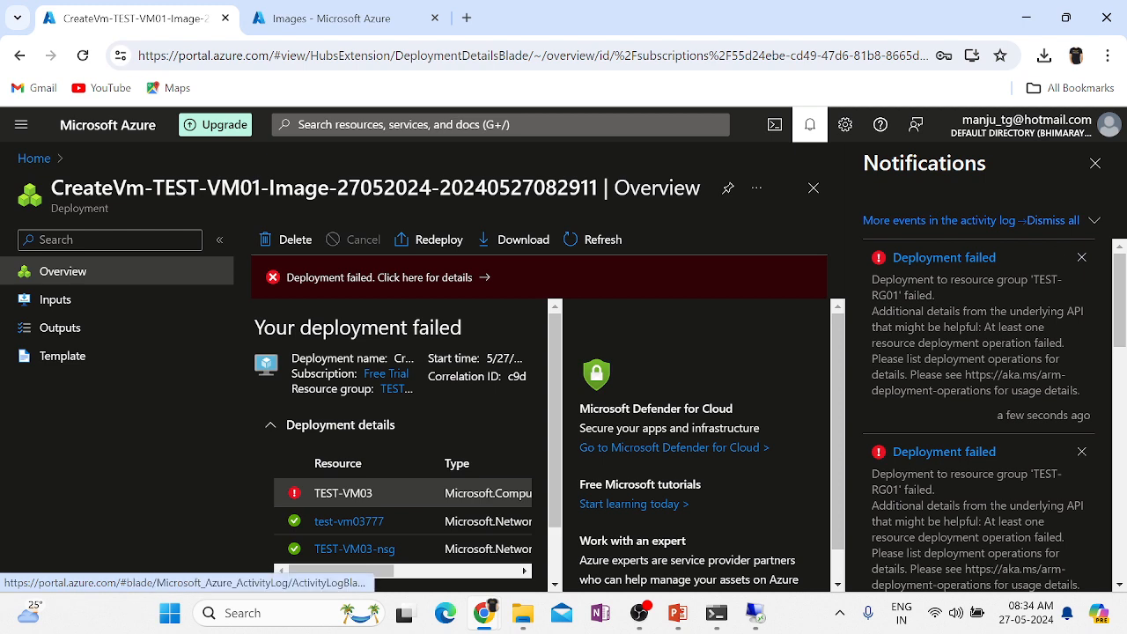
Dismiss the notifications and close the failed TEST-VM03 deployment overview to return Home.
{"action": "left_click", "coordinate": [1094, 164]}
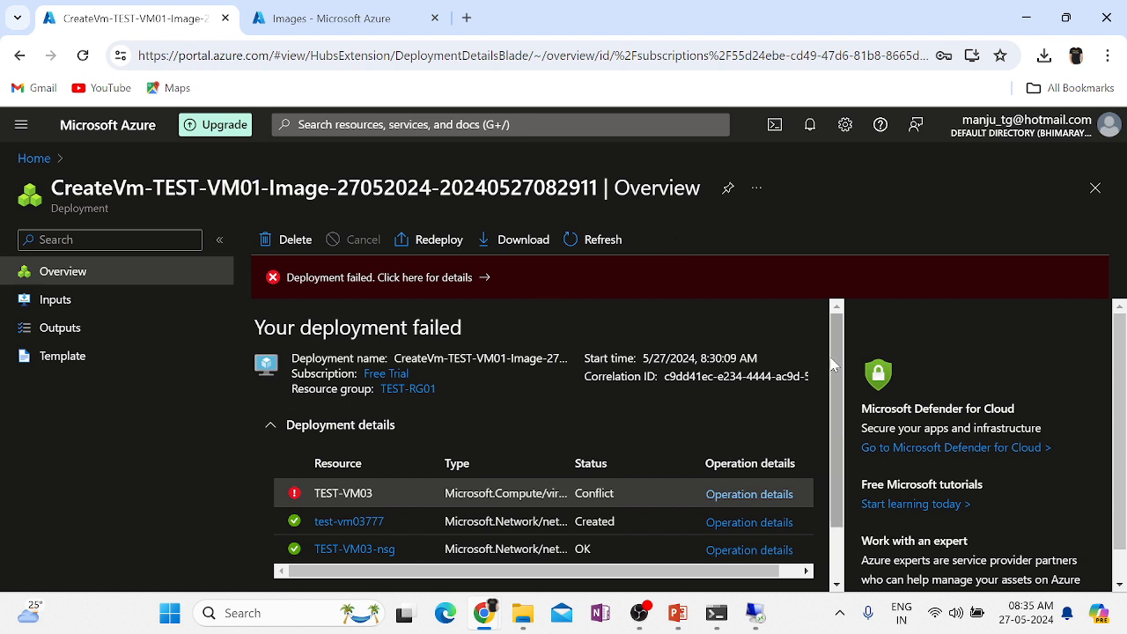
{"action": "left_click", "coordinate": [1093, 190]}
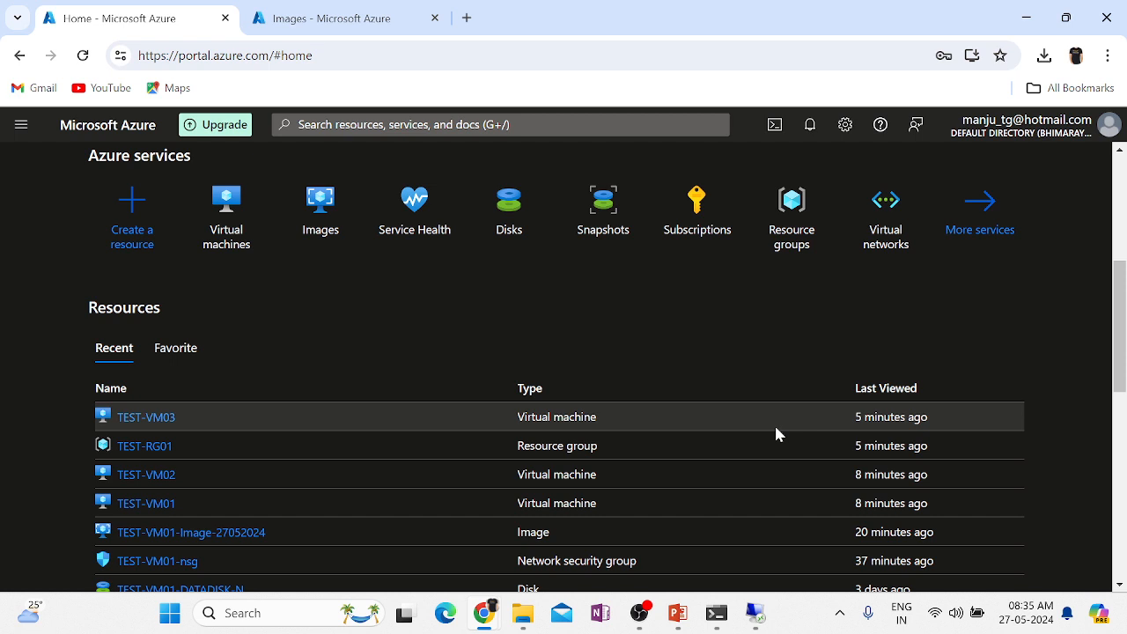
Stop TEST-VM02 from the Virtual machines list, then open TEST-VM03.
{"action": "left_click", "coordinate": [231, 220]}
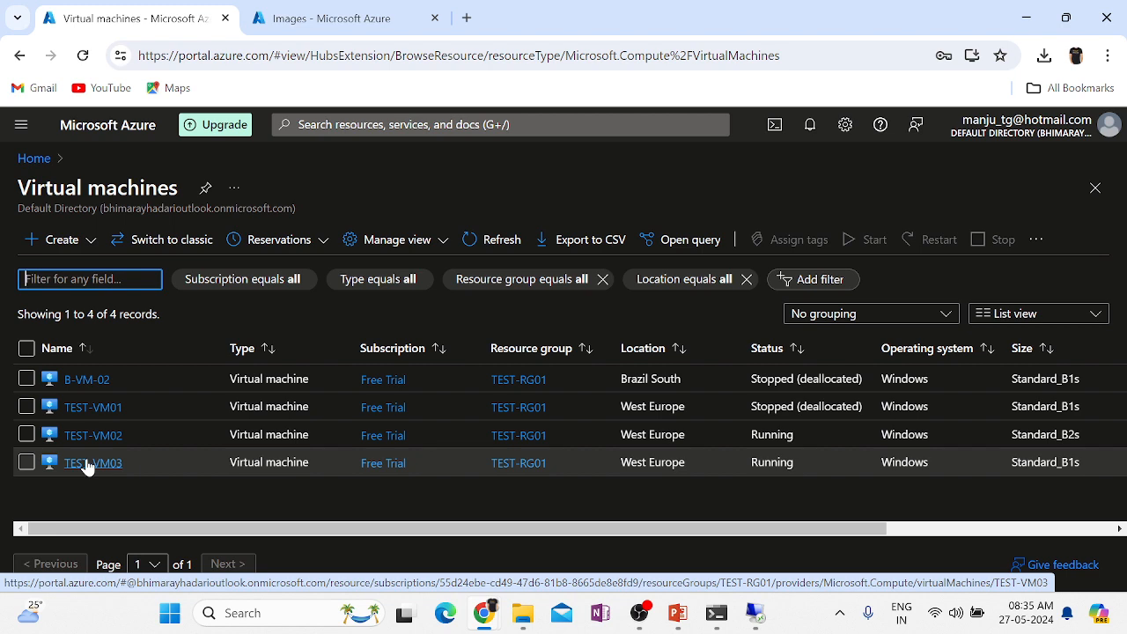
{"action": "left_click", "coordinate": [86, 464]}
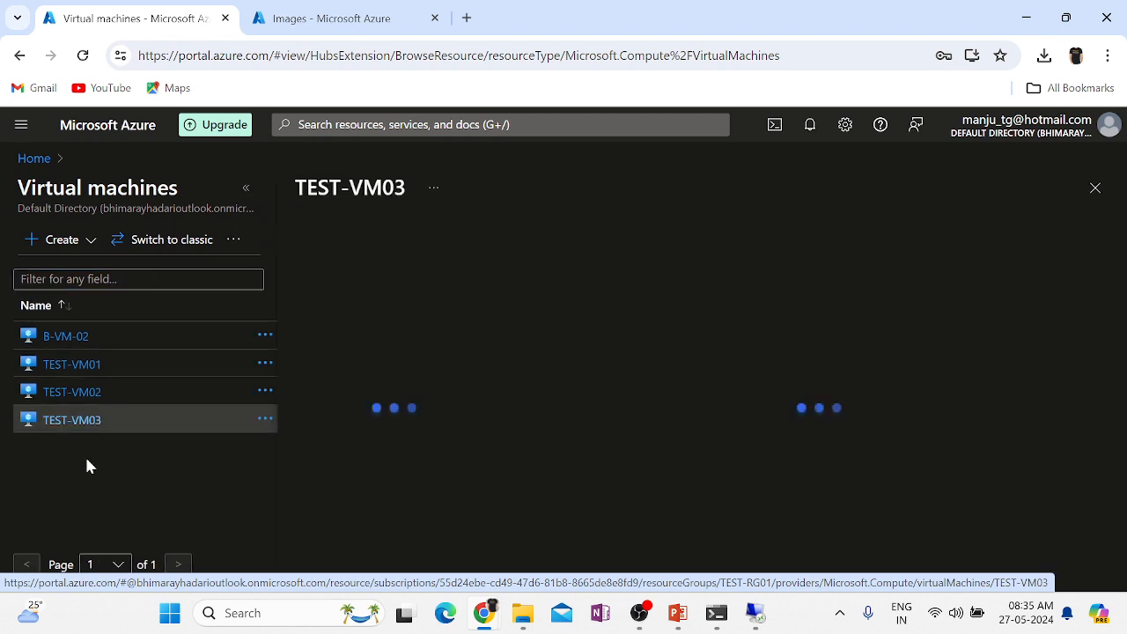
{"action": "left_click", "coordinate": [87, 393]}
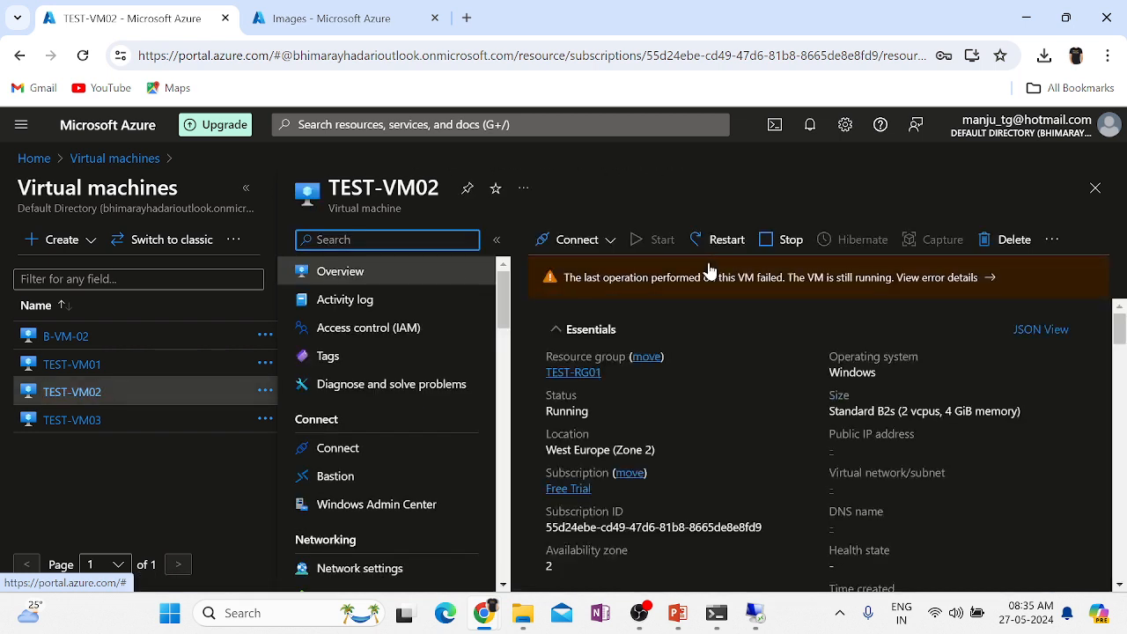
{"action": "left_click", "coordinate": [777, 240]}
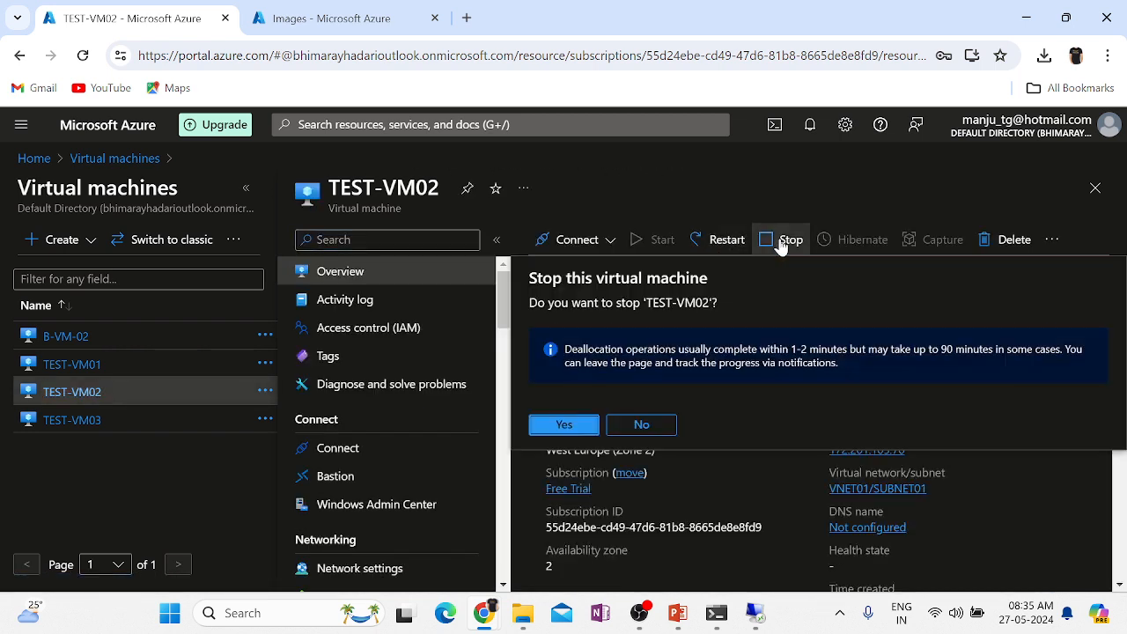
{"action": "left_click", "coordinate": [562, 423]}
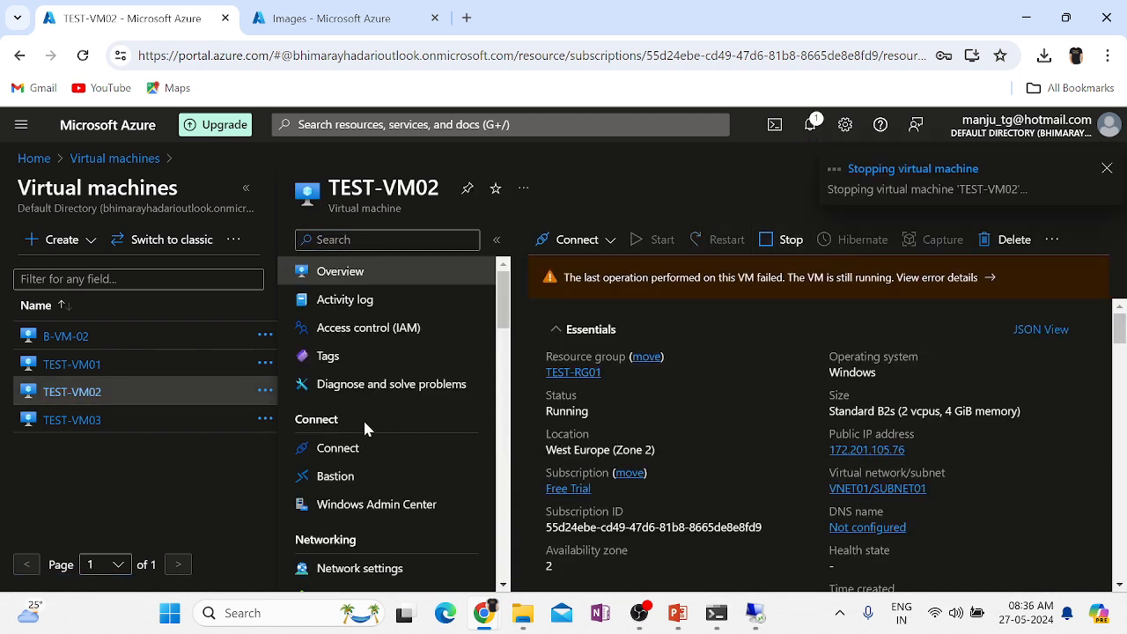
{"action": "left_click", "coordinate": [53, 421]}
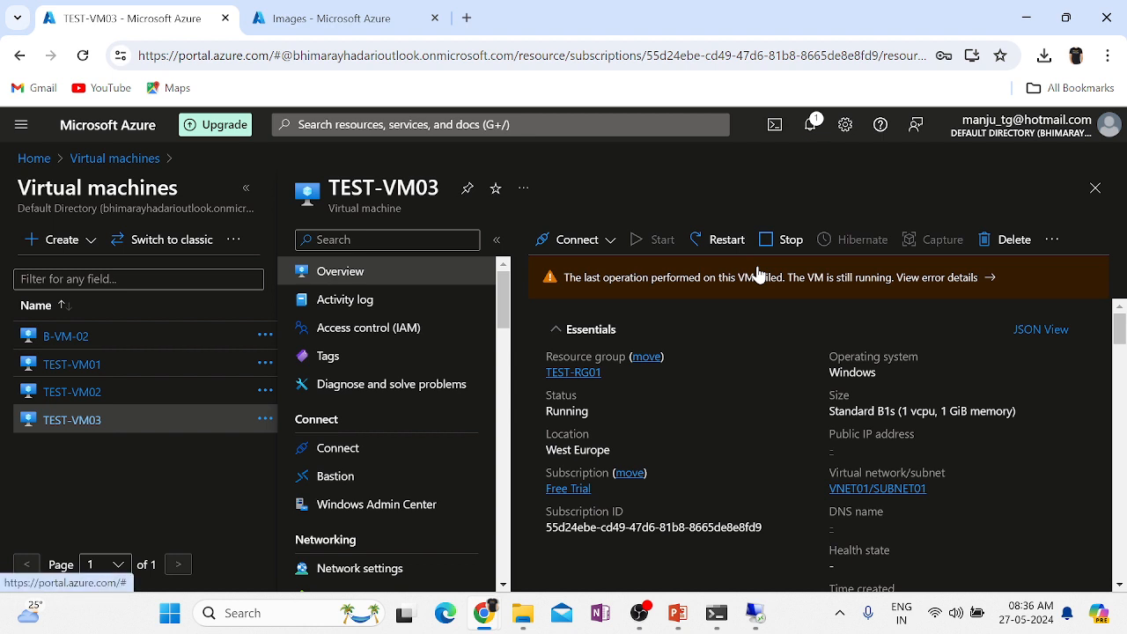
Stop TEST-VM03, then reopen TEST-VM02 and reload its overview page.
{"action": "left_click", "coordinate": [786, 239]}
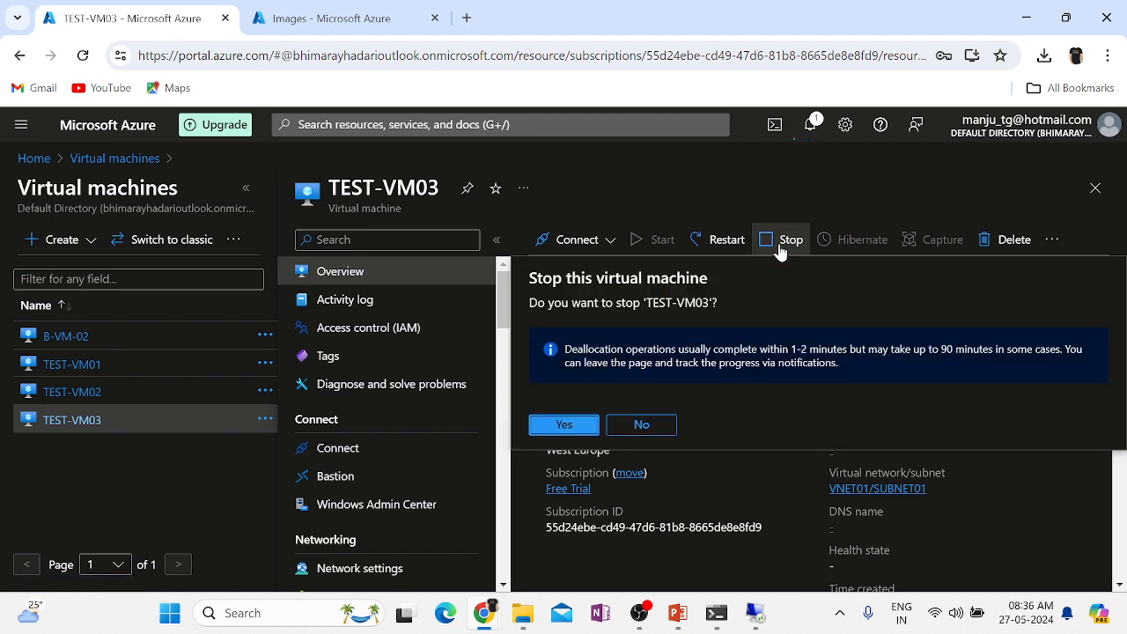
{"action": "left_click", "coordinate": [565, 425]}
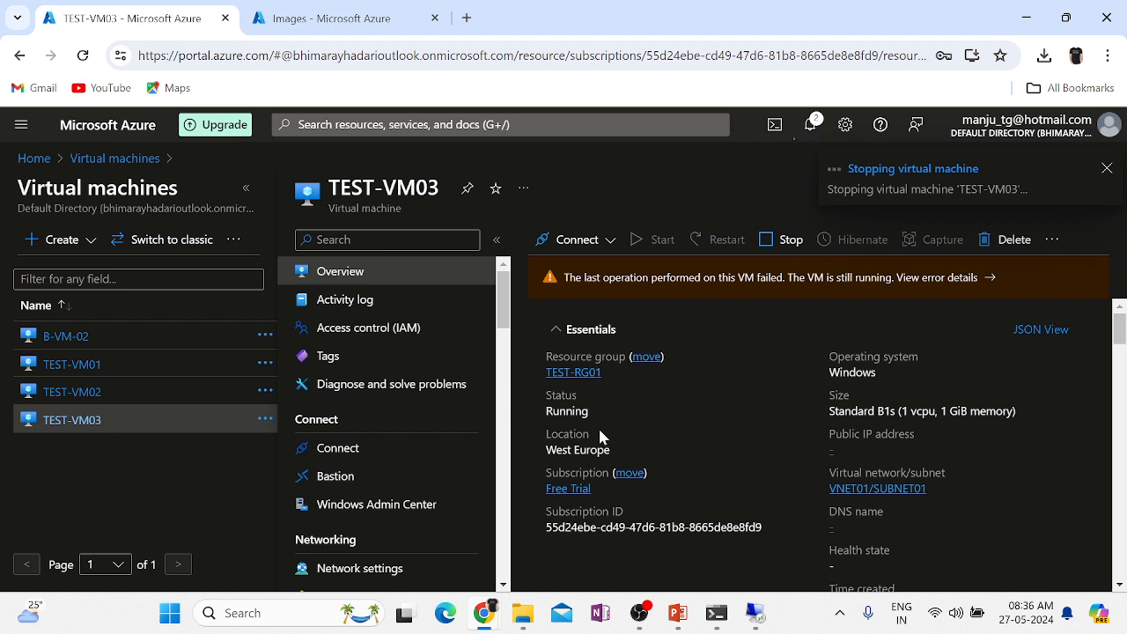
{"action": "left_click", "coordinate": [65, 393]}
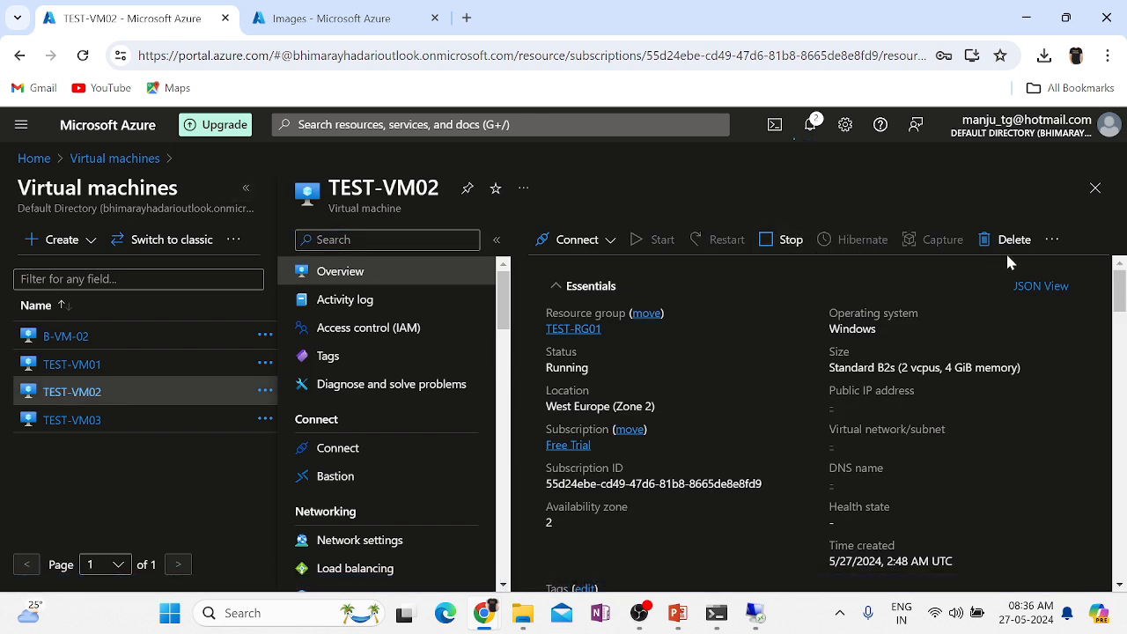
{"action": "left_click", "coordinate": [264, 56]}
{"action": "key", "text": "Return"}
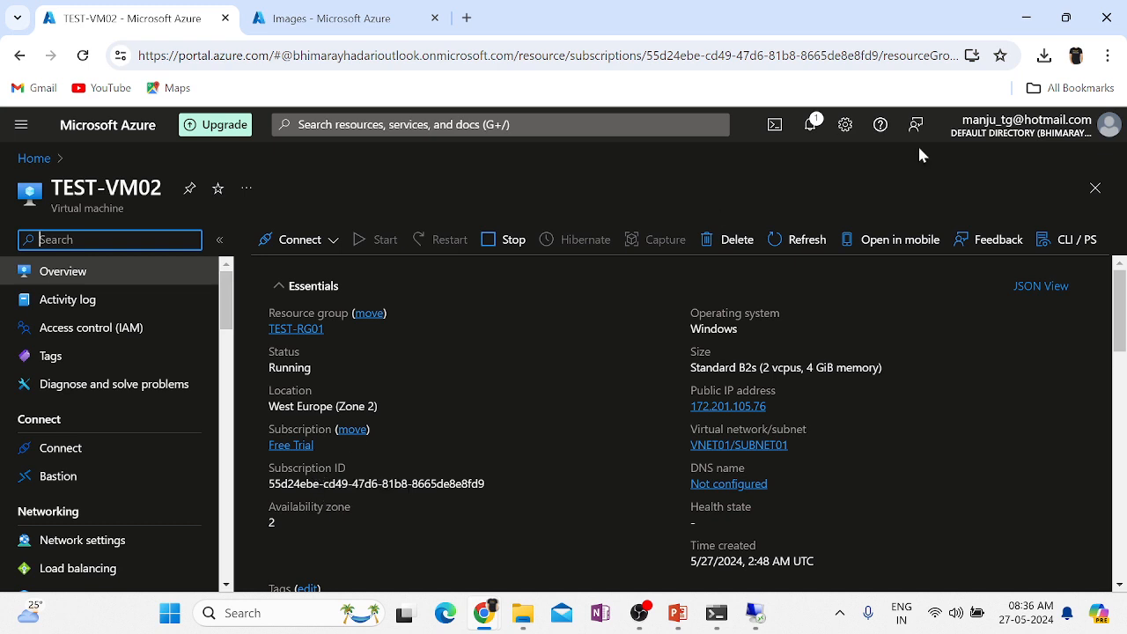
Stop TEST-VM02 again, reload until it shows Stopped (deallocated), then start it.
{"action": "left_click", "coordinate": [809, 125]}
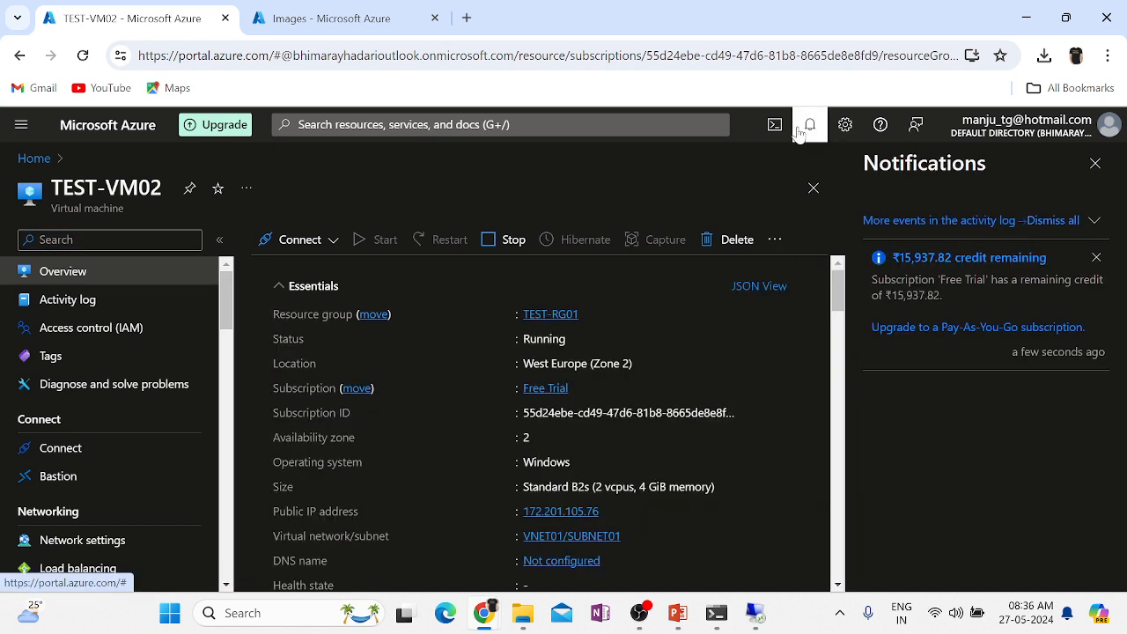
{"action": "left_click", "coordinate": [1096, 165]}
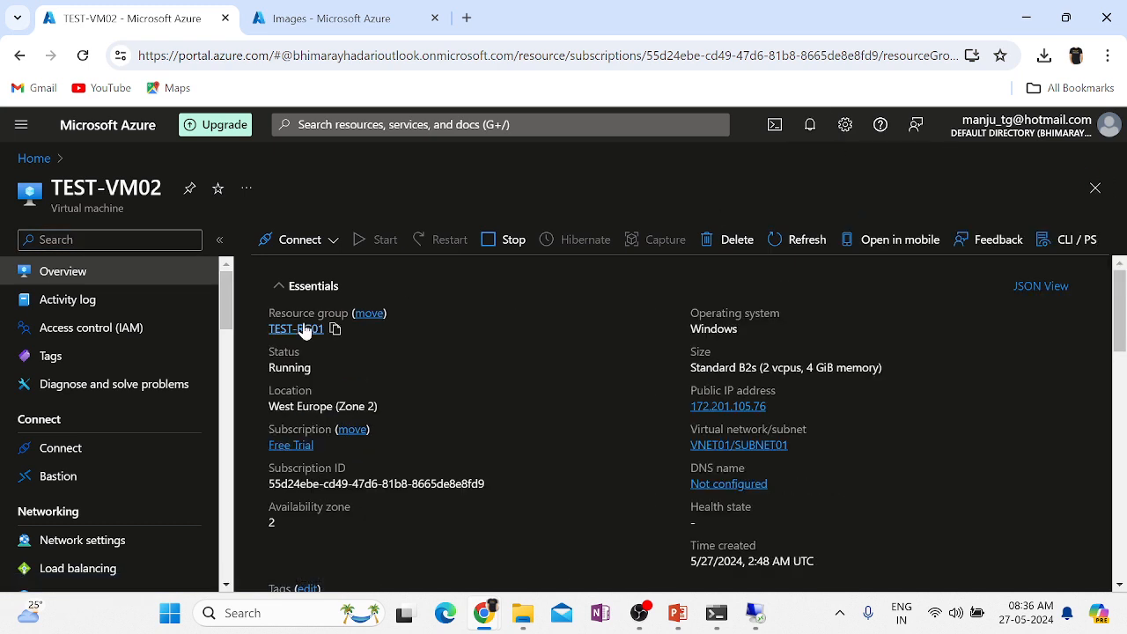
{"action": "left_click", "coordinate": [502, 251]}
{"action": "left_click", "coordinate": [286, 424]}
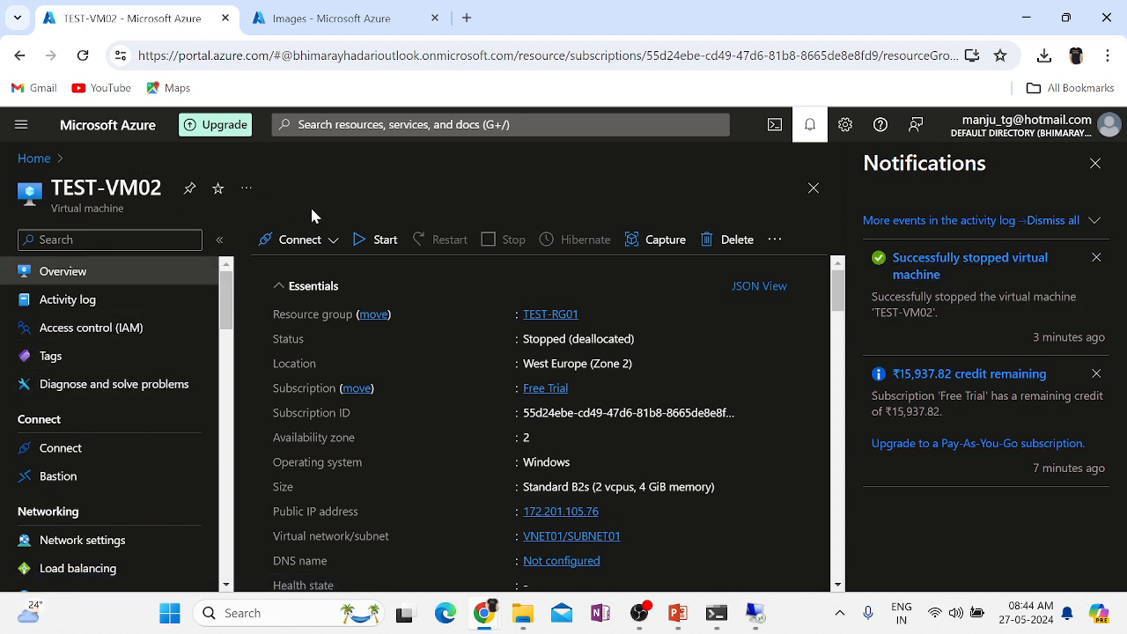
{"action": "left_click", "coordinate": [80, 56]}
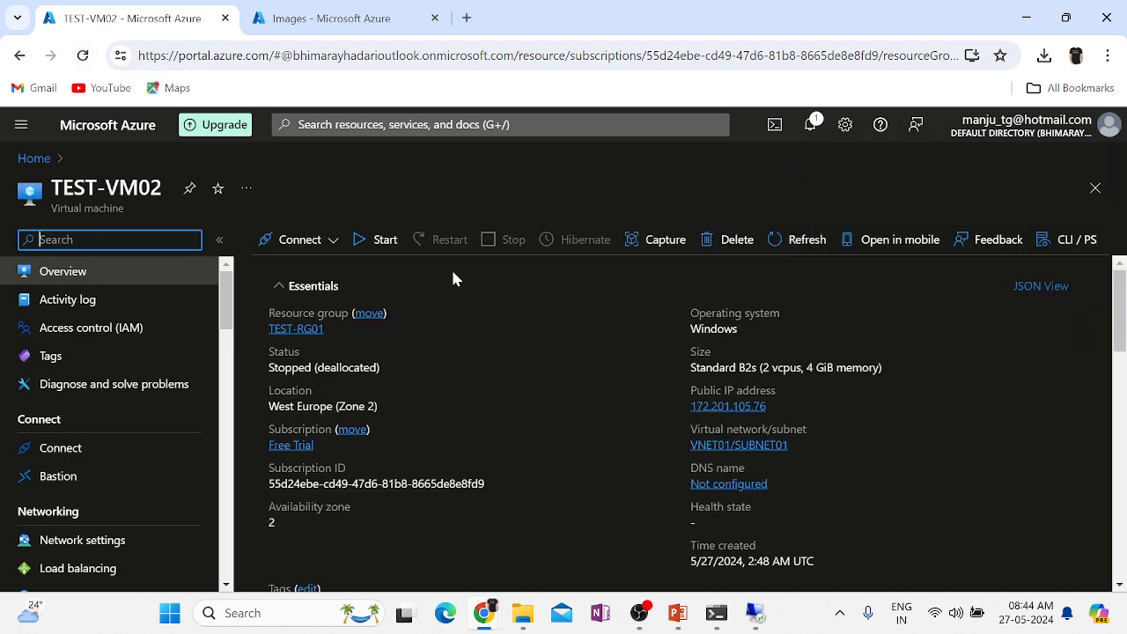
{"action": "left_click", "coordinate": [372, 252]}
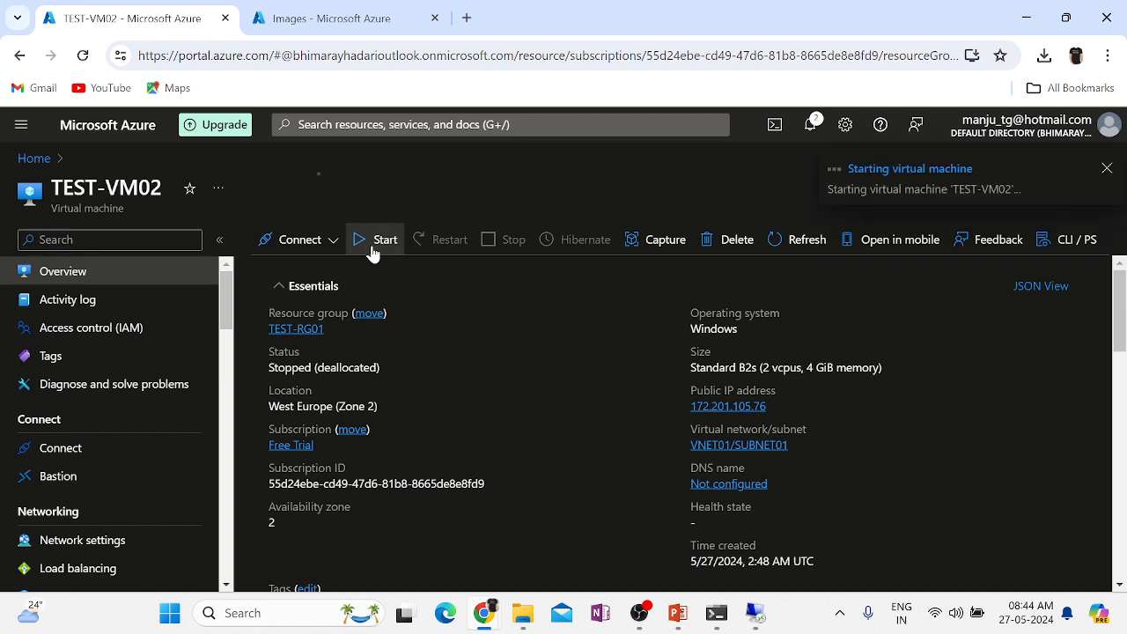